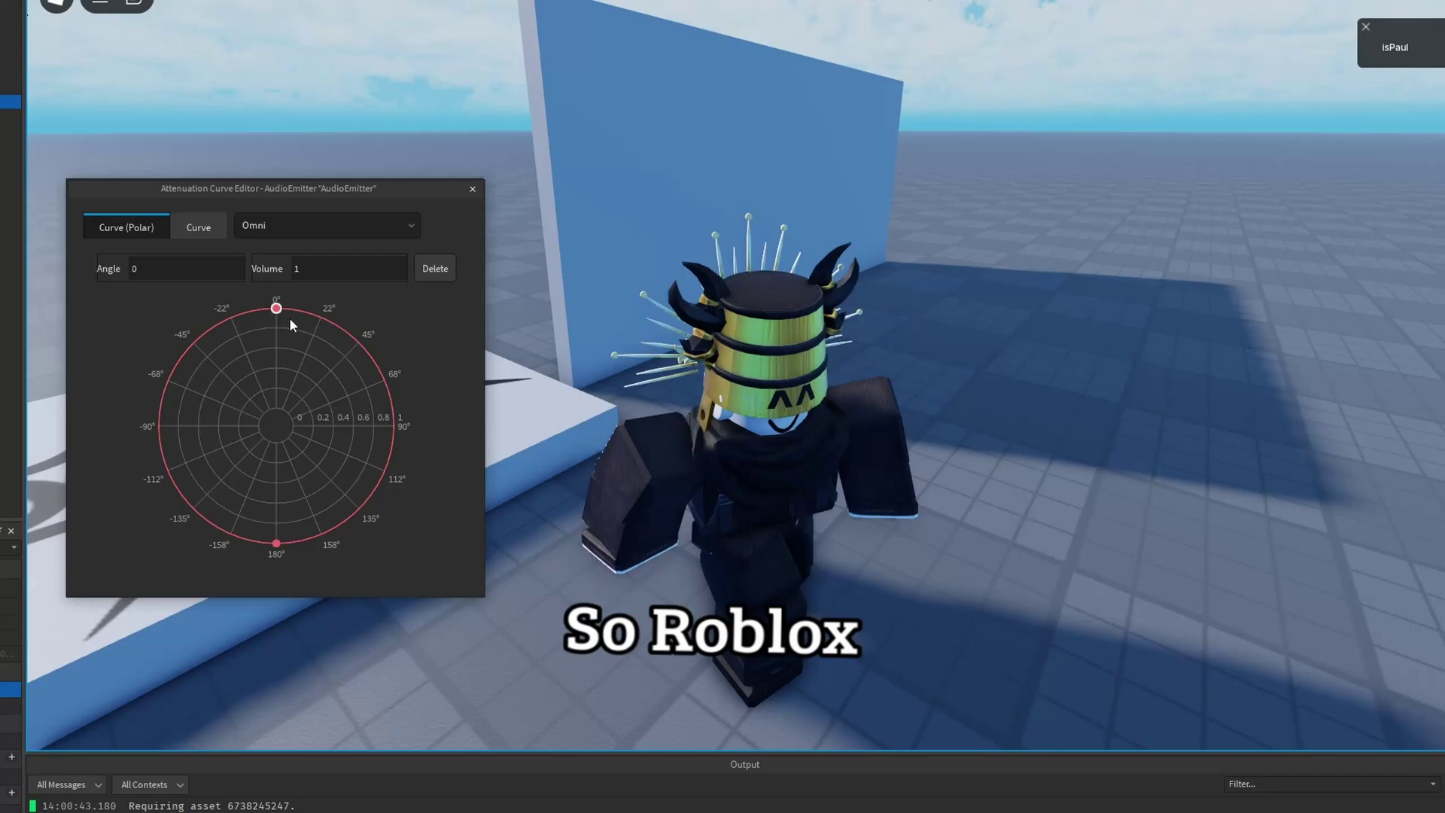
Reshape the AudioEmitter's polar attenuation curve by moving its 0° point to about 33° at volume 1, and open the curve preset choices
drag(276, 308, 399, 310)
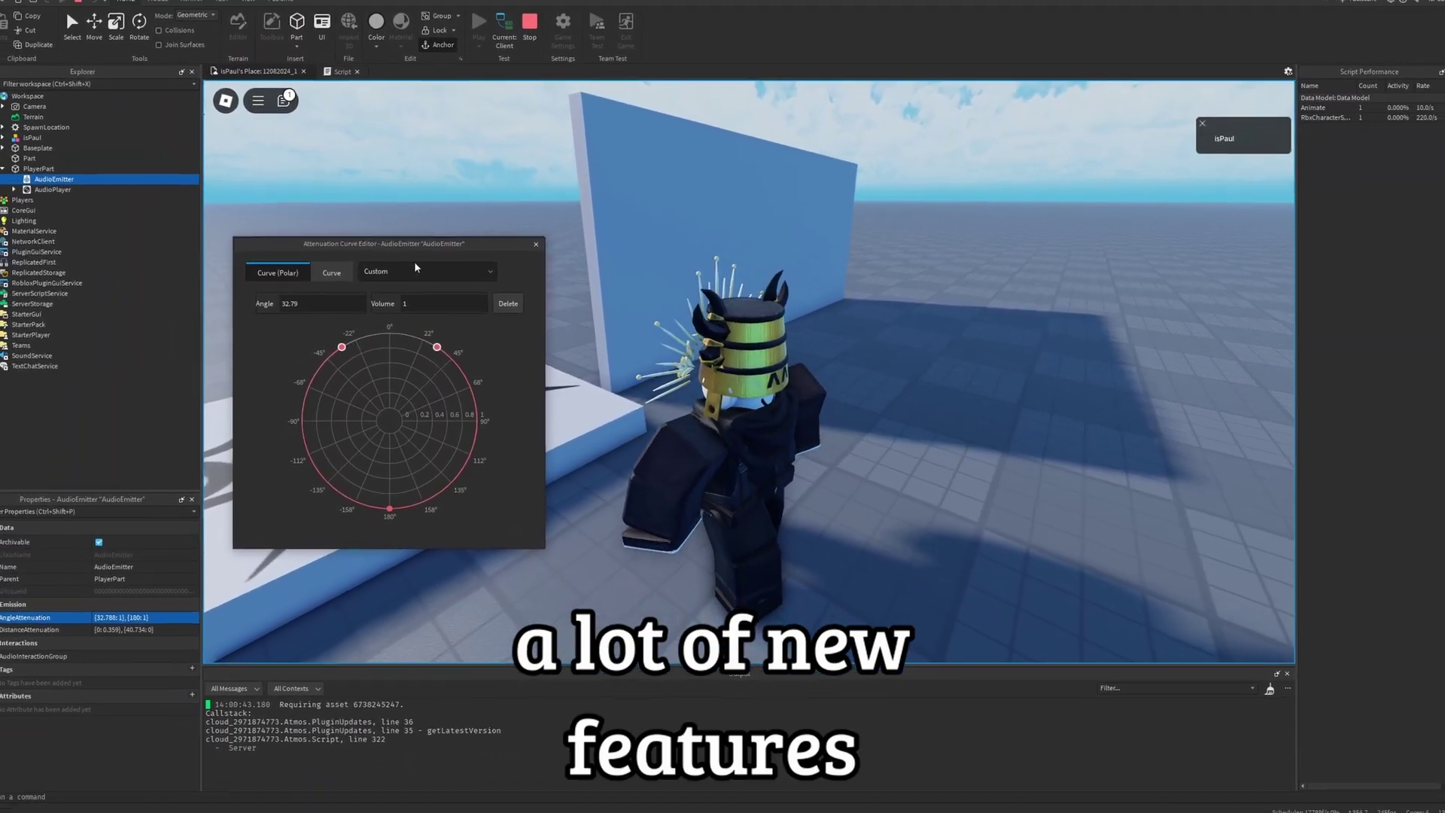
click(406, 266)
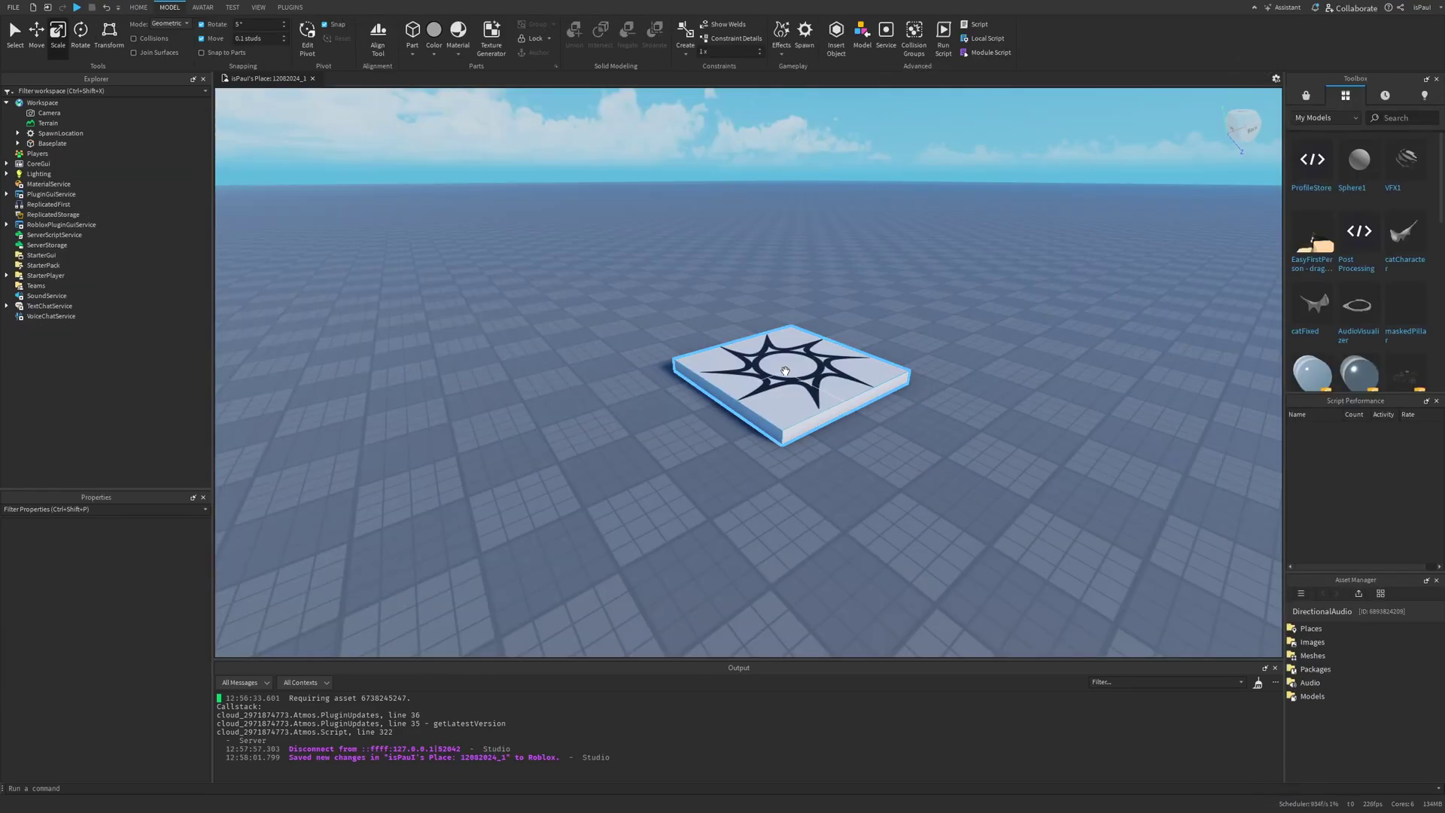
Insert a new part on the baseplate near the spawn location and rename it PlayerPart
right_drag(878, 493, 687, 422)
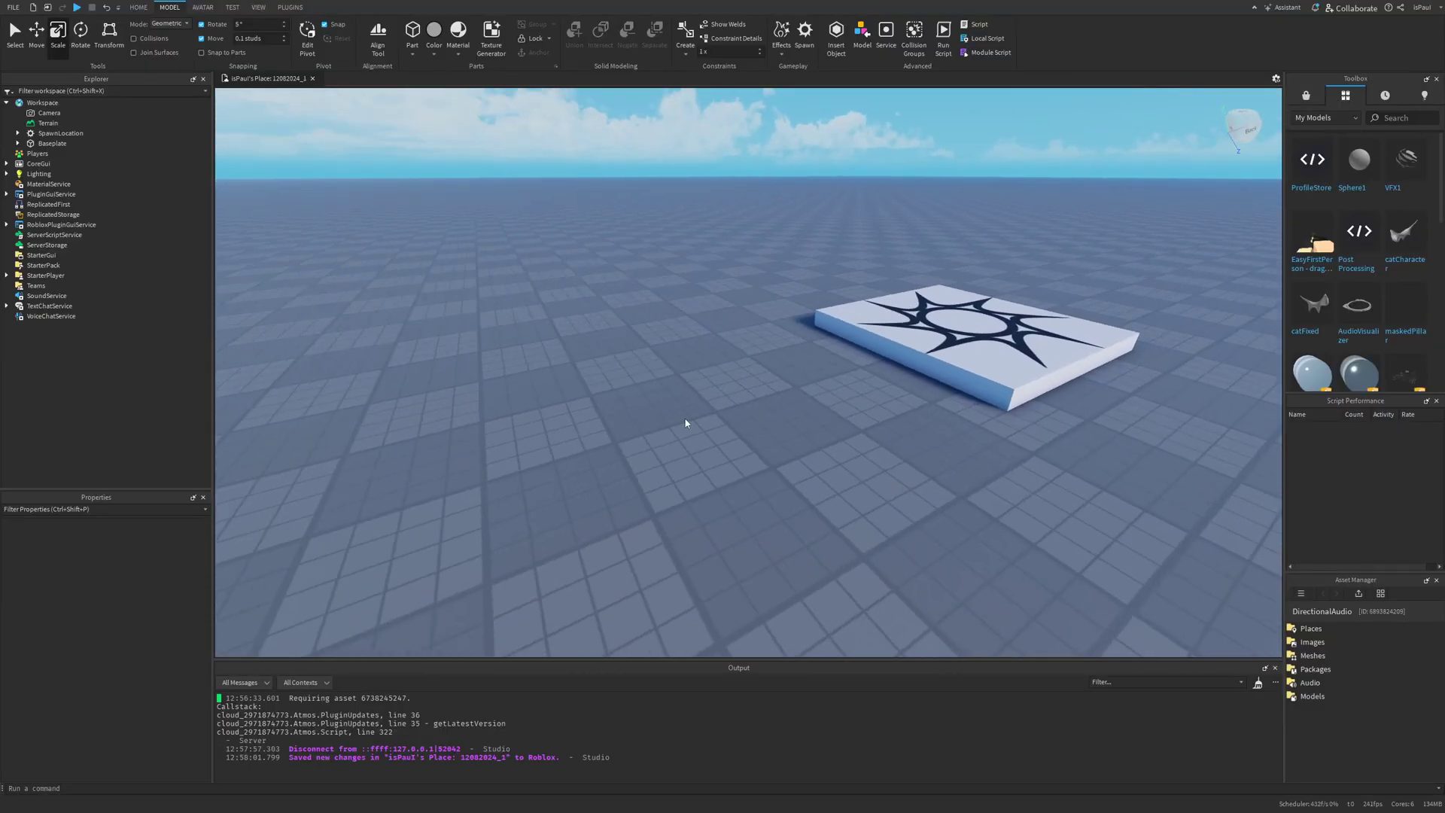
right_click(687, 422)
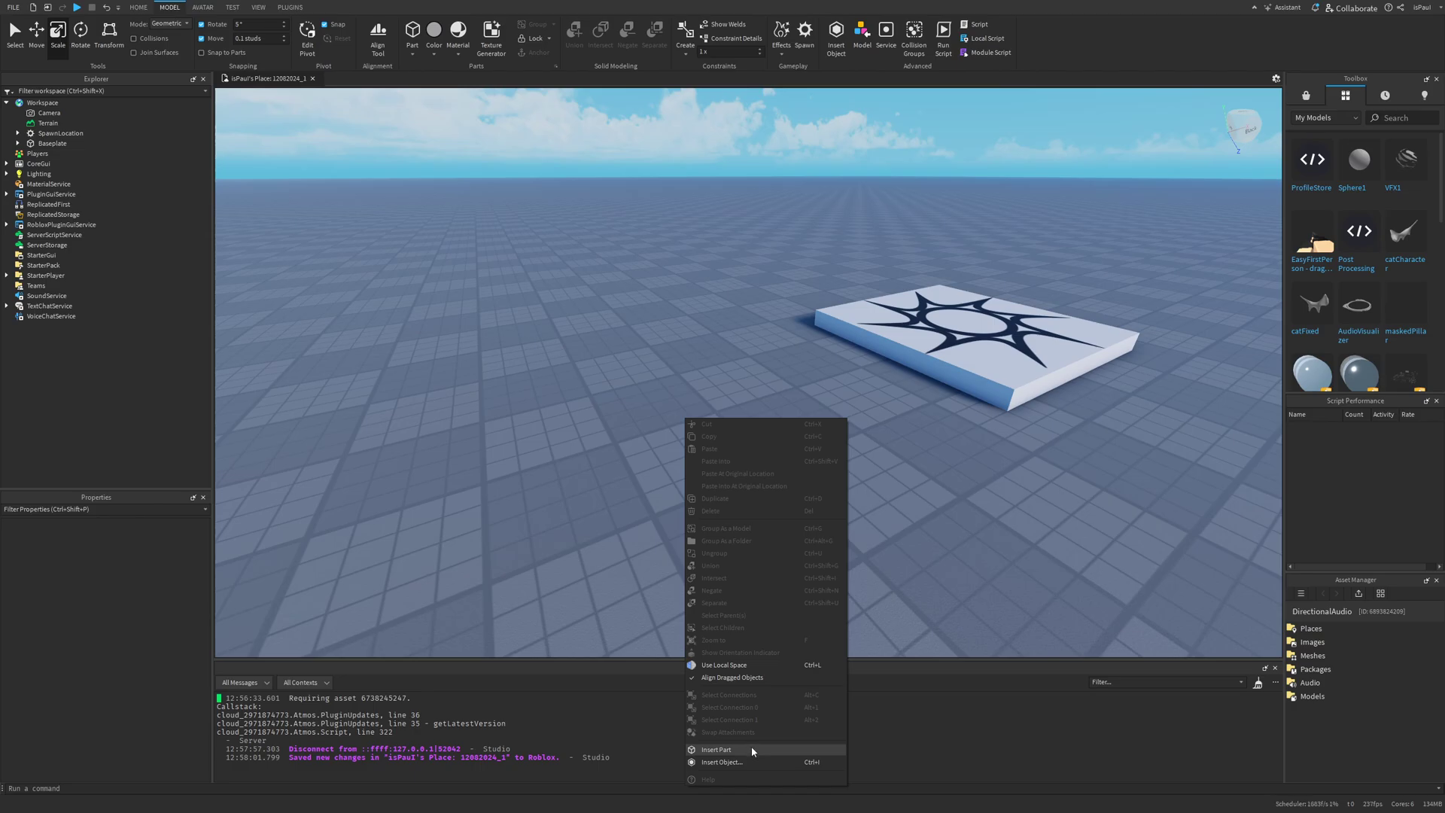
click(751, 749)
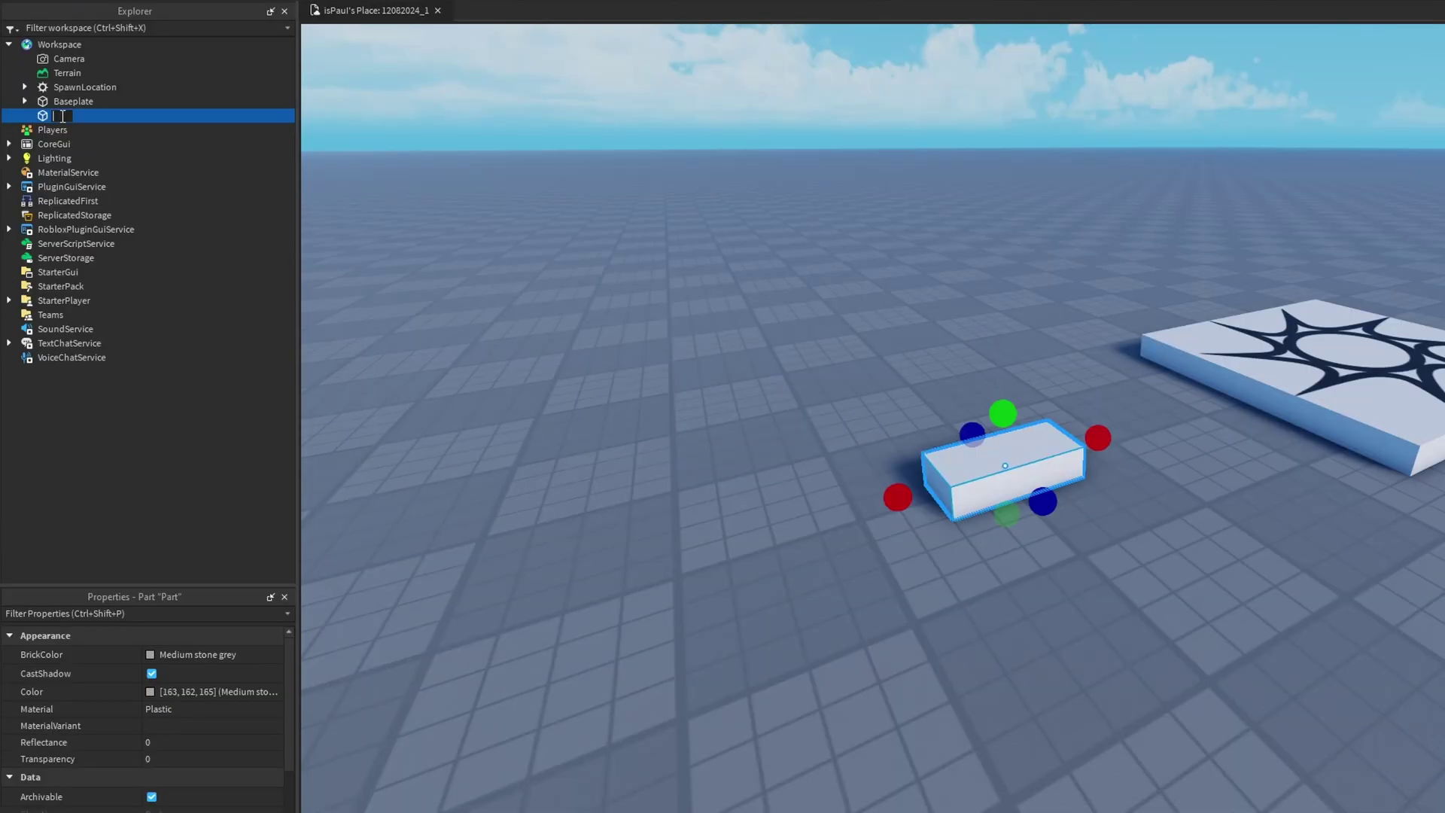
Add an AudioPlayer and an AudioEmitter as children of PlayerPart
click(106, 116)
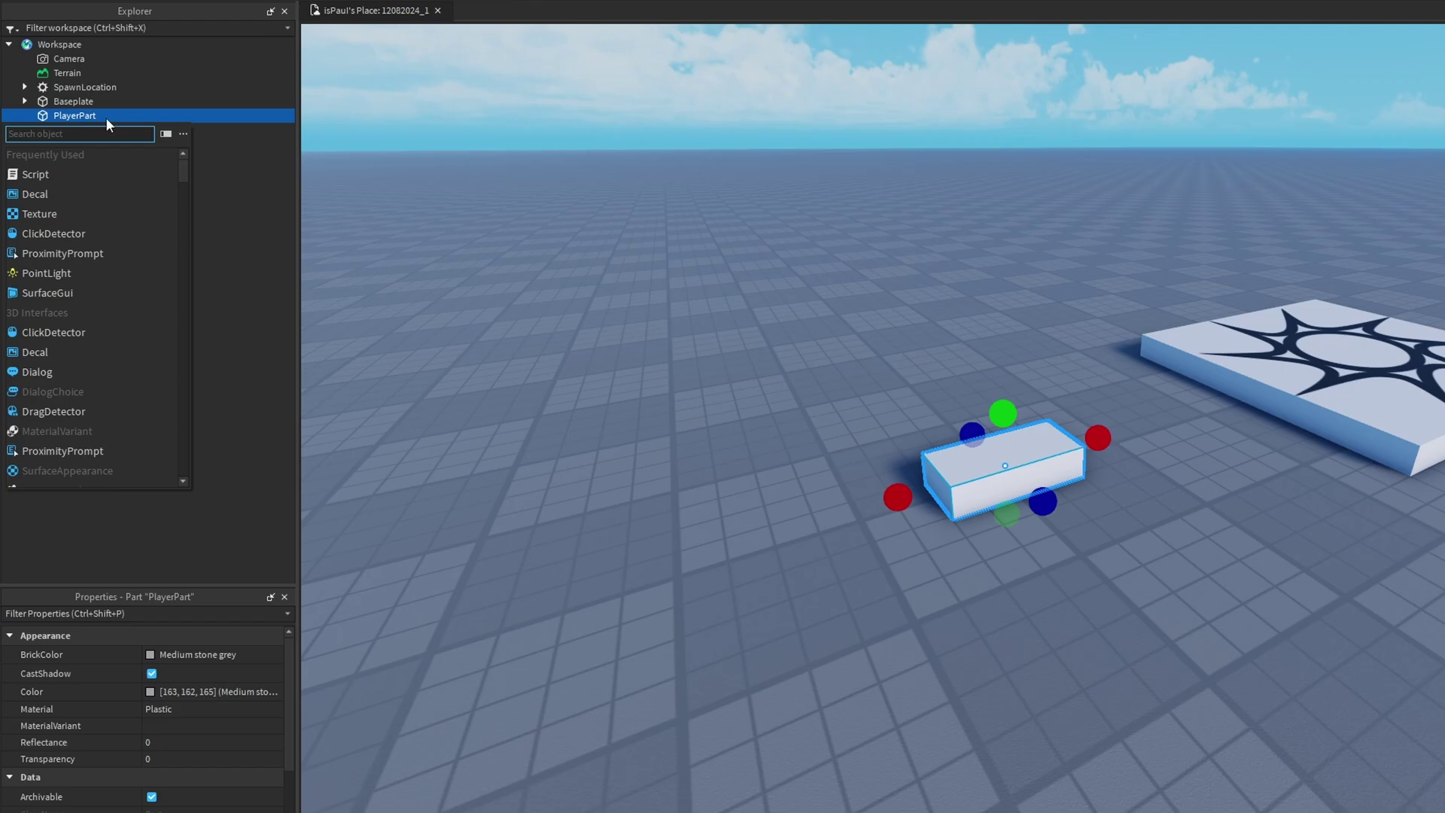
text(AudioPlayer)
click(76, 153)
click(106, 115)
text(audioemi)
click(61, 155)
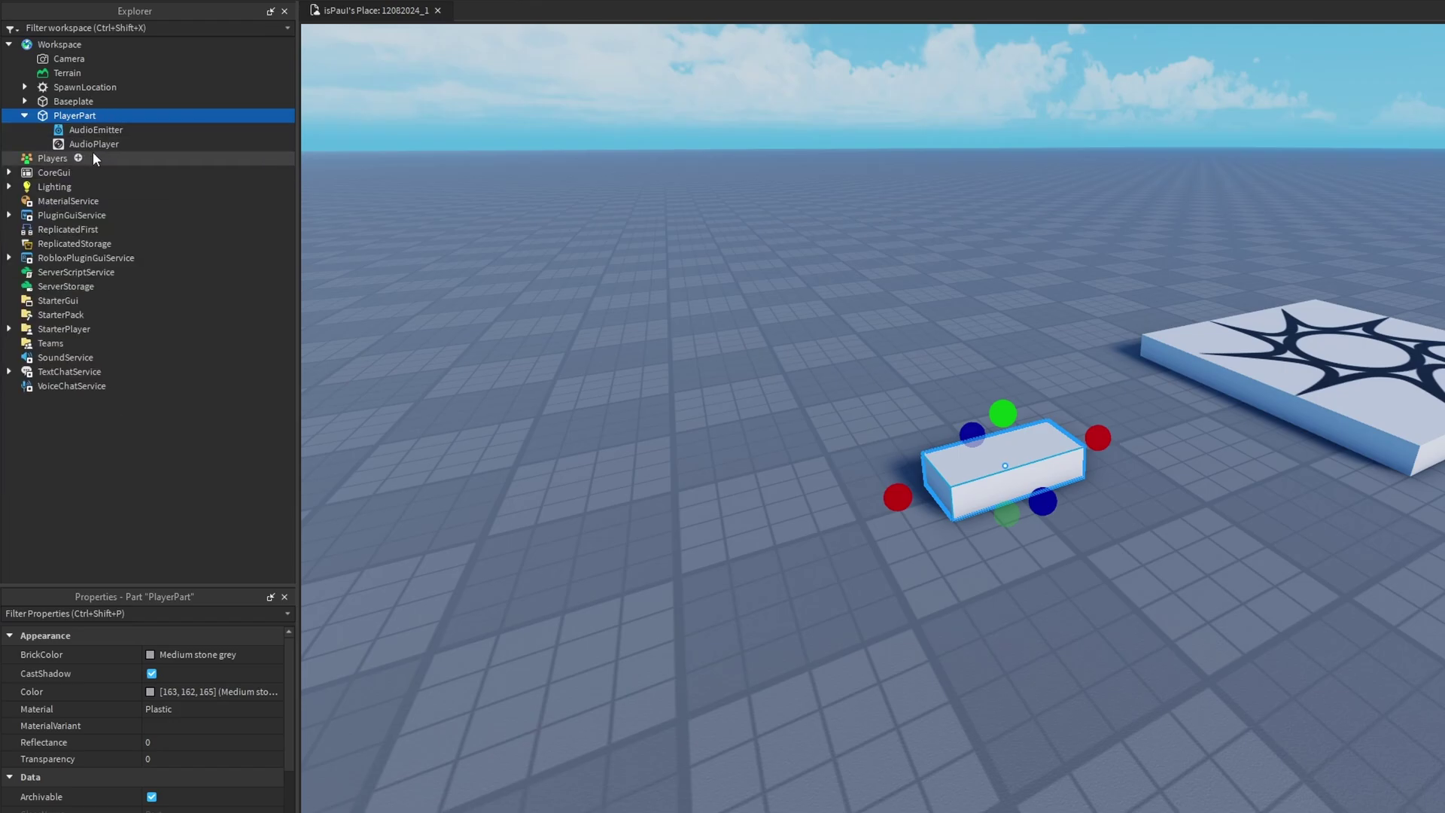
Add a Wire inside the AudioPlayer, set its SourceInstance to AudioPlayer and pick its TargetInstance
click(113, 145)
click(130, 144)
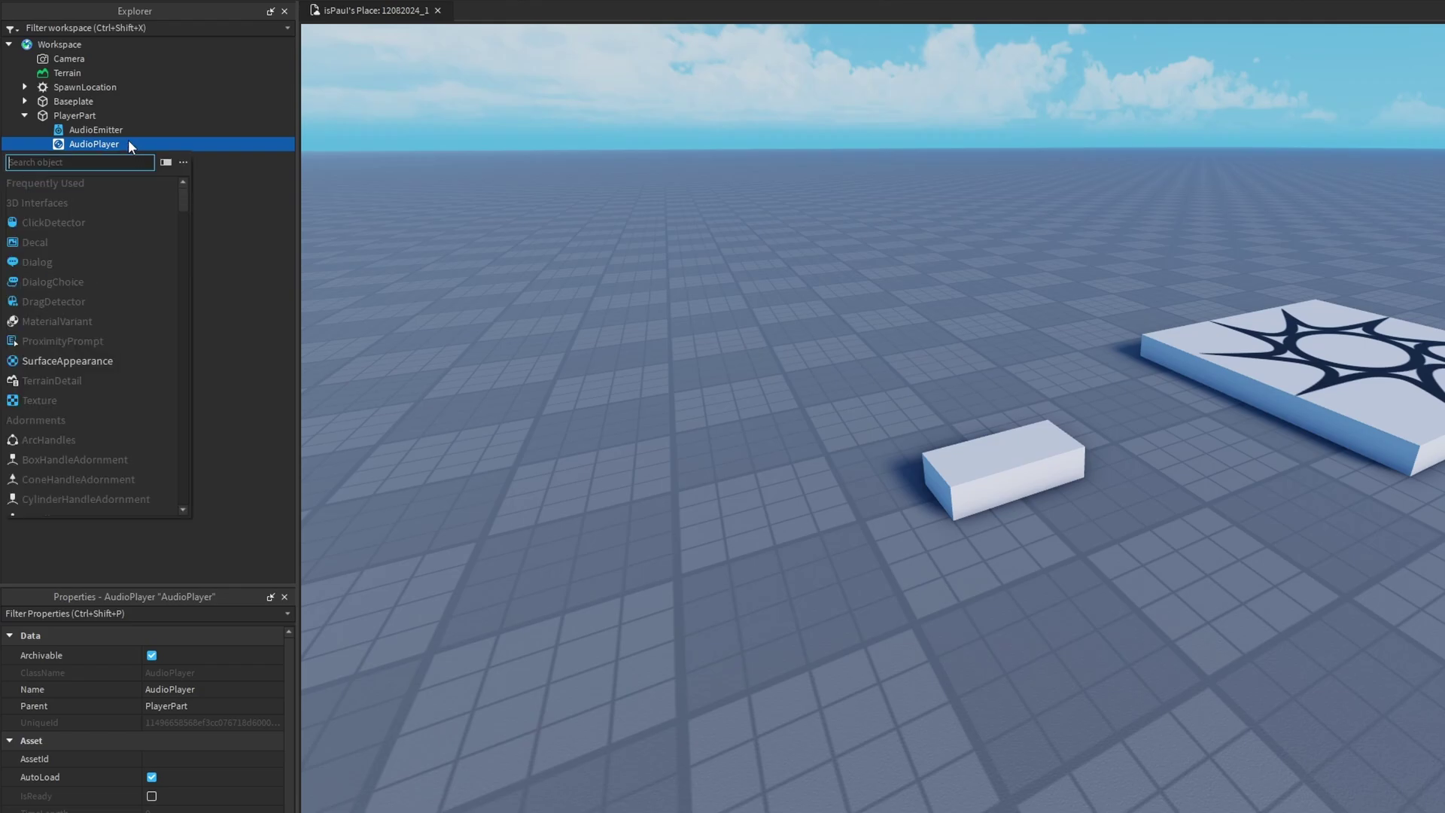
text(wire)
click(55, 183)
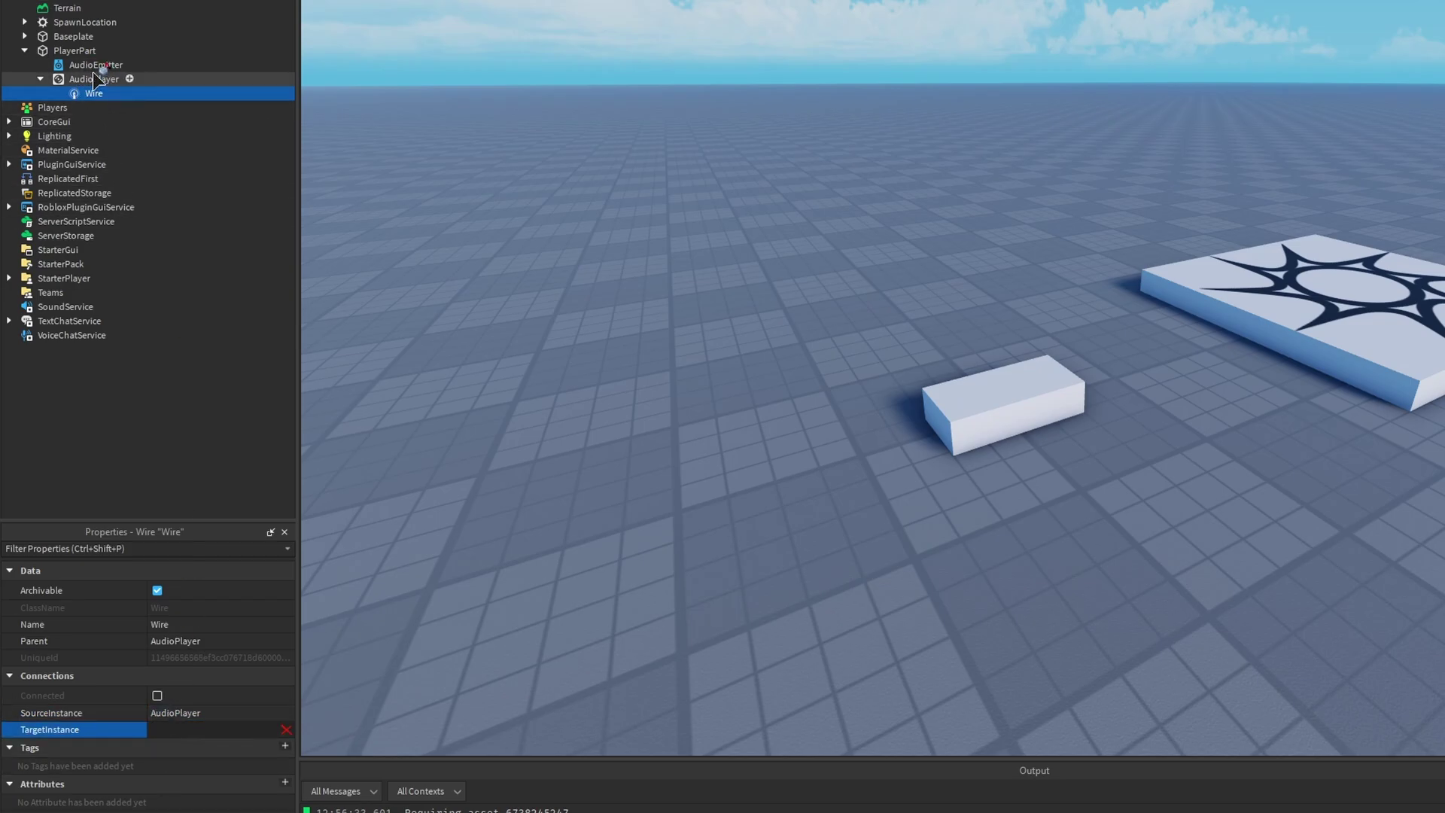
click(94, 79)
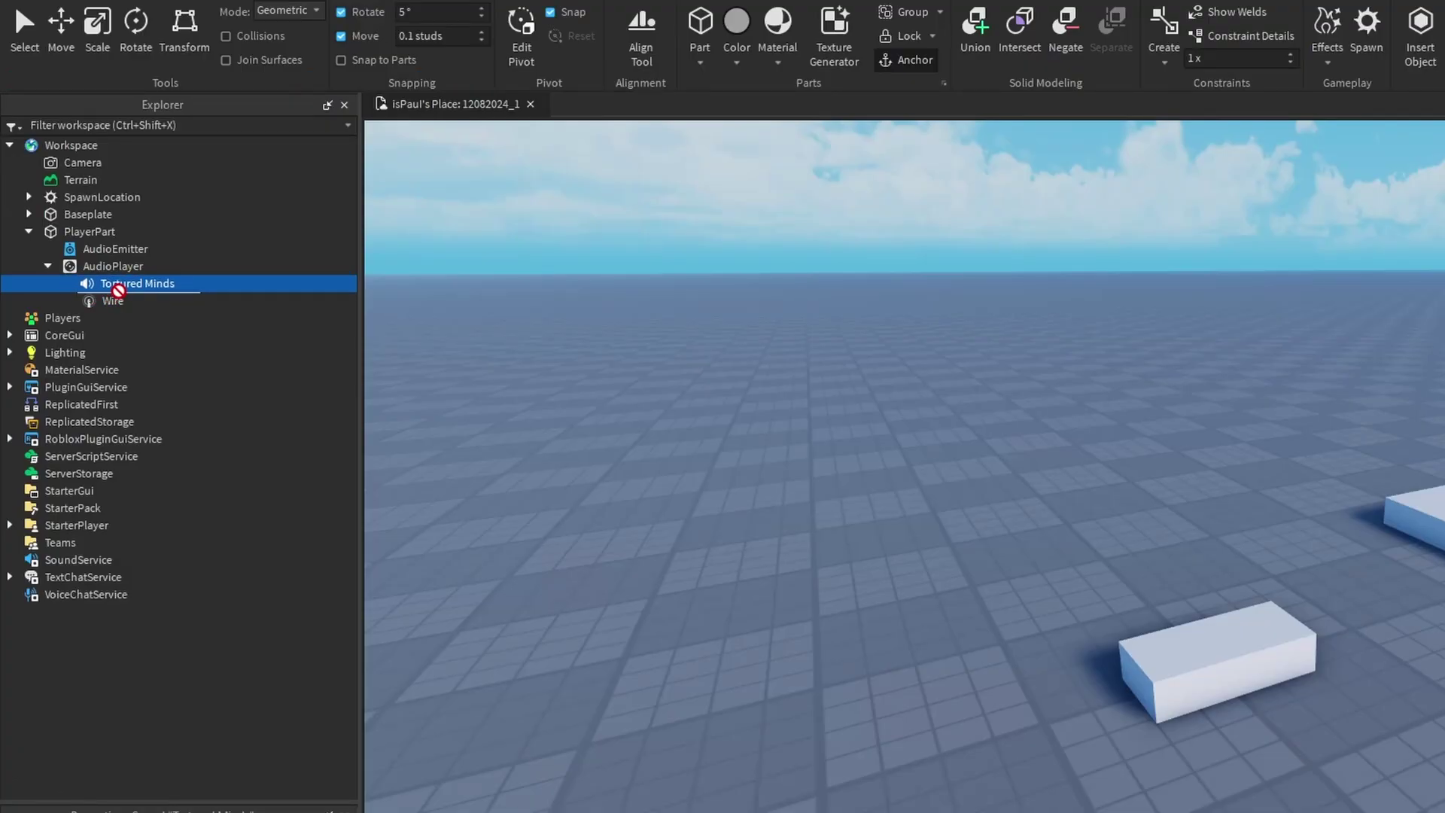
drag(119, 290, 139, 554)
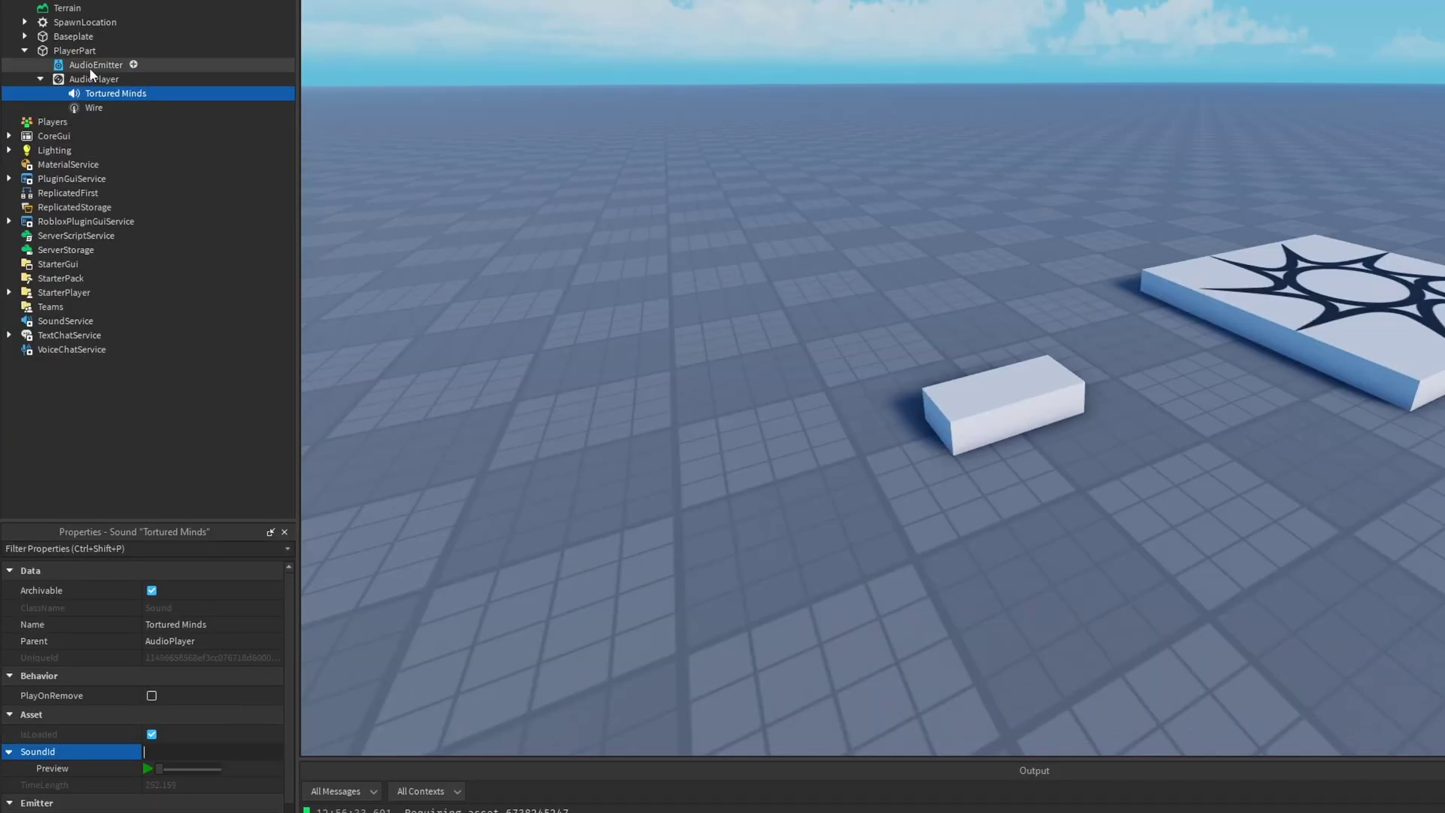
click(92, 78)
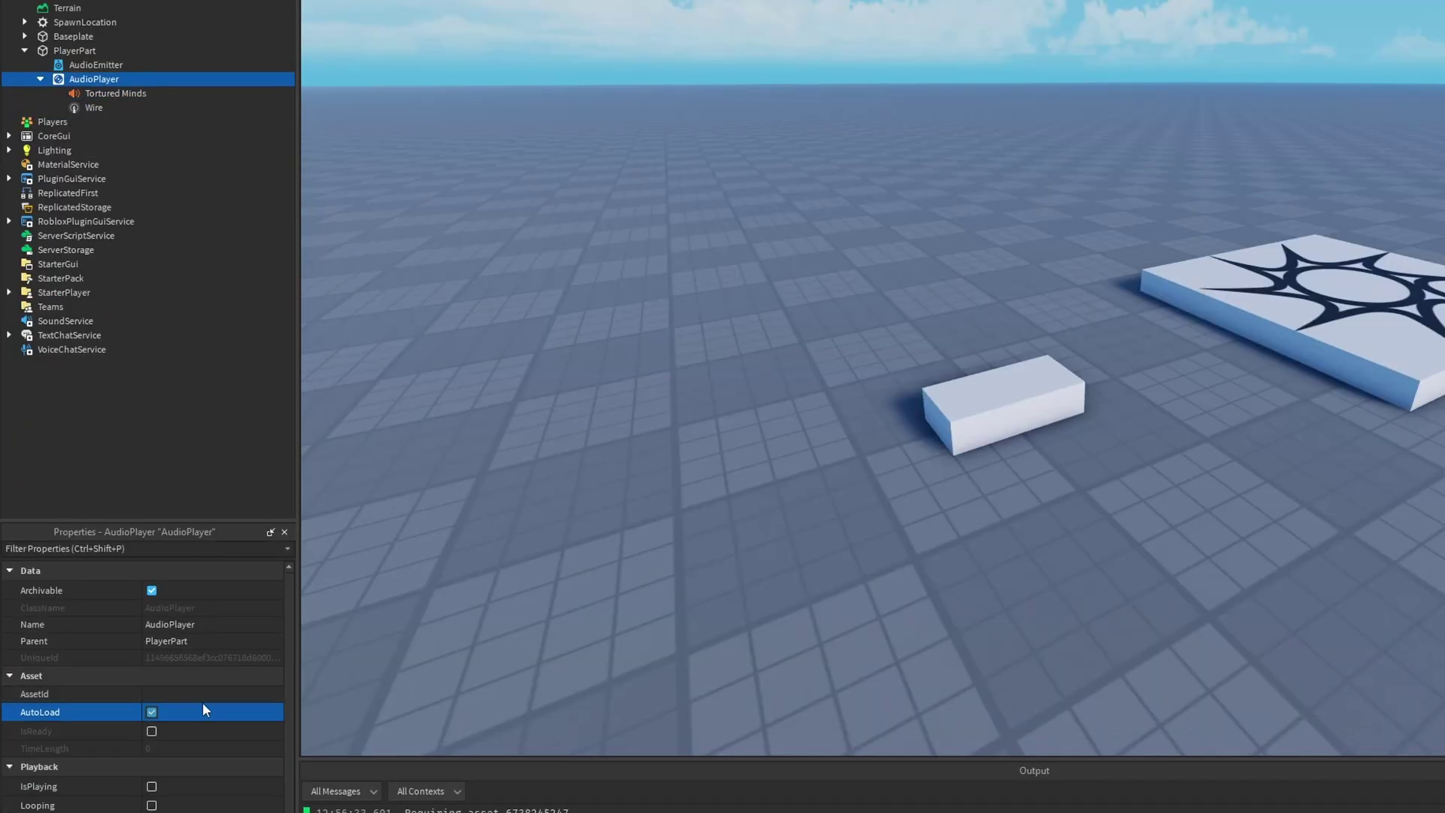
click(202, 702)
key(Return)
click(99, 95)
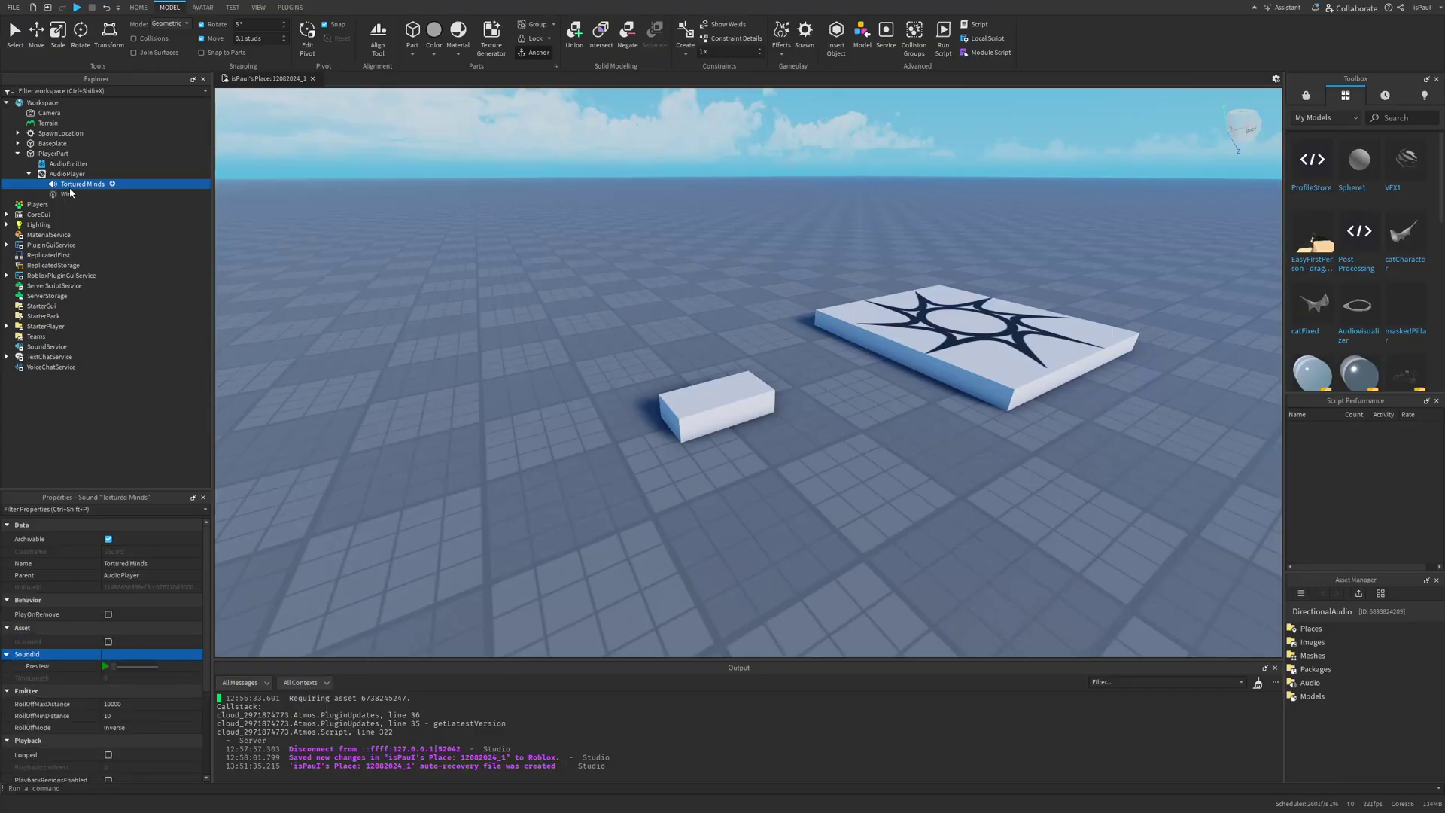
key(Delete)
Run a playtest, walk the character near the spawn platform and PlayerPart to check for audio, and stop the test
right_drag(860, 426, 860, 426)
click(78, 11)
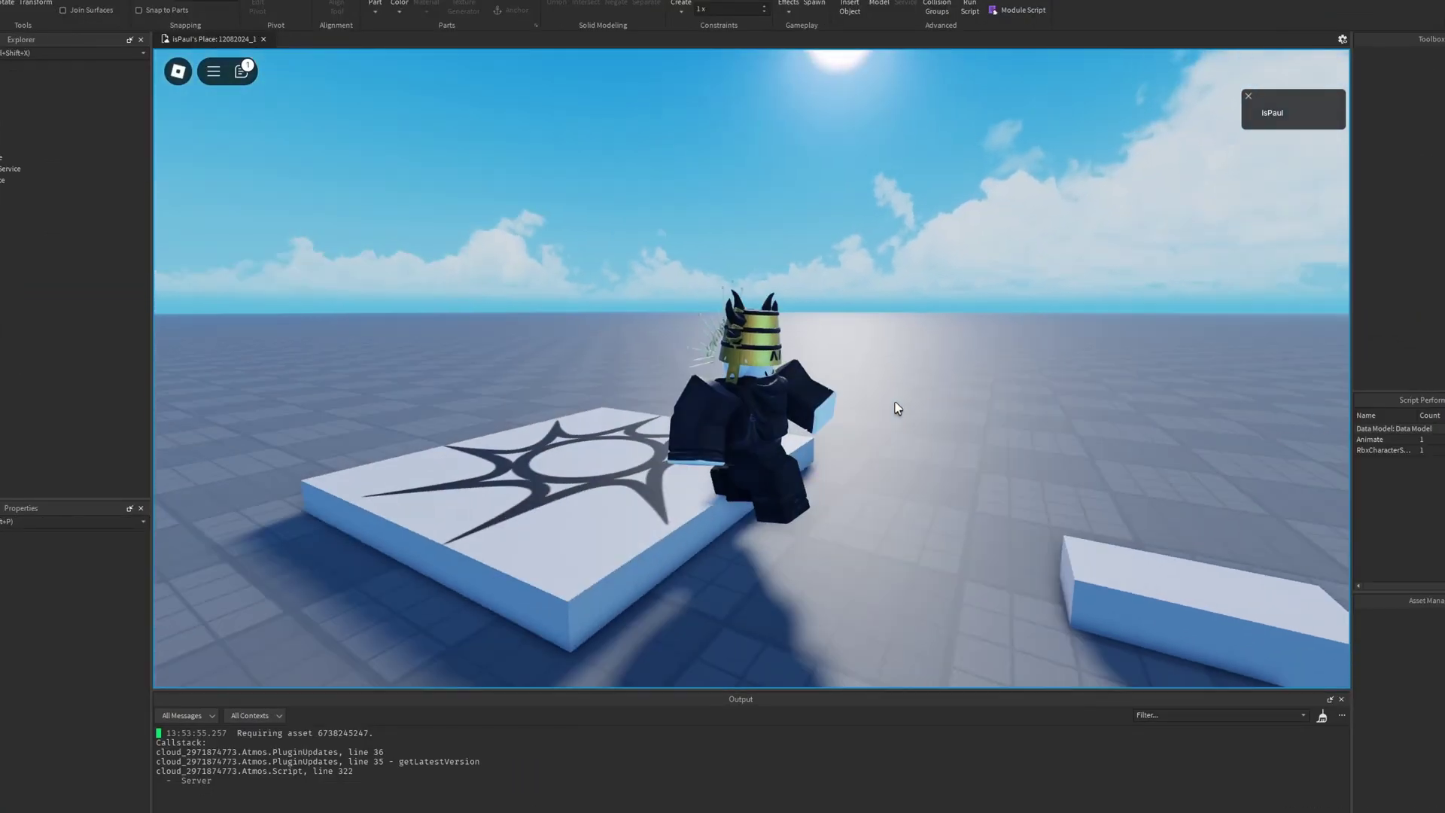
key(s)
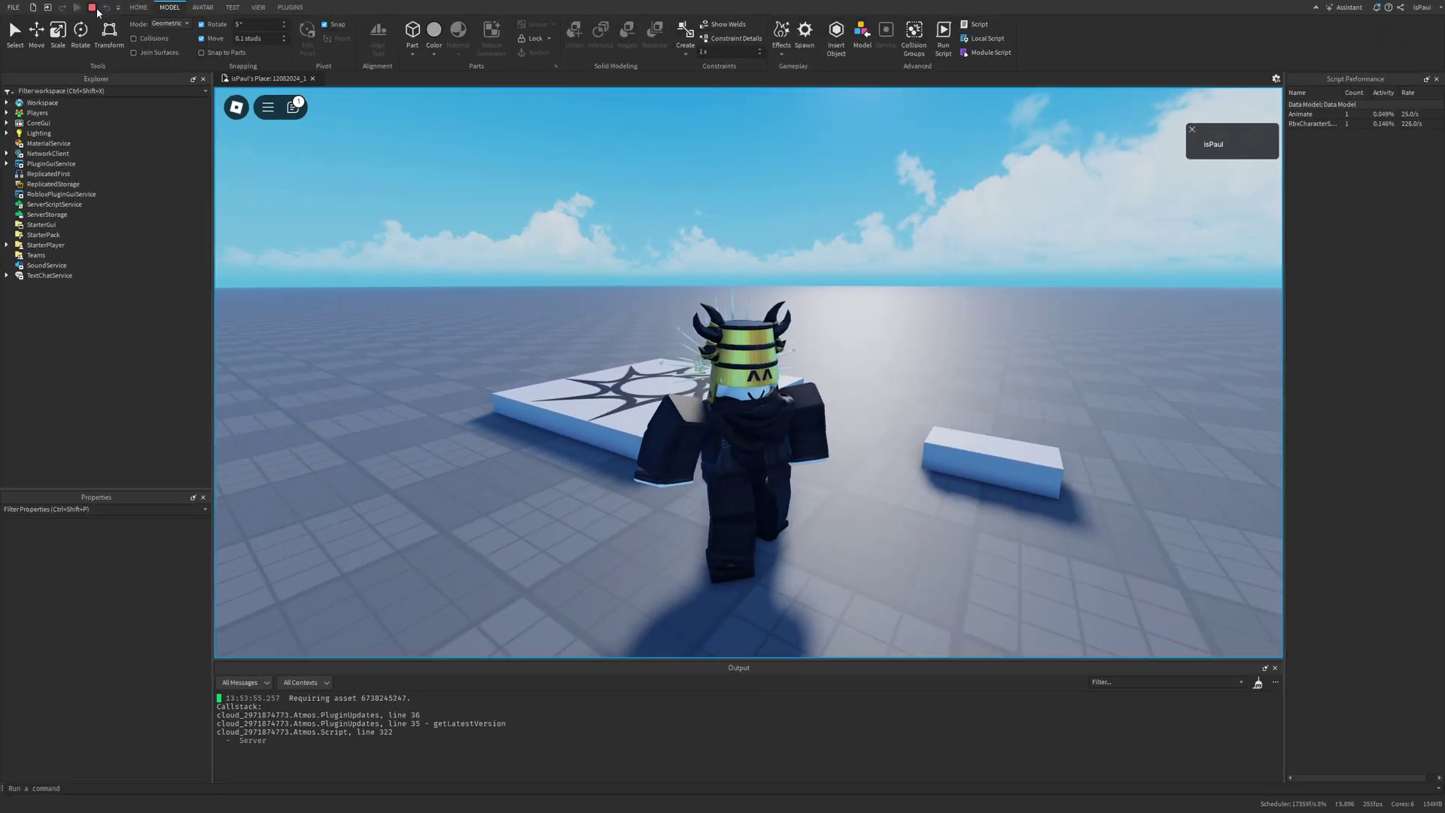
click(92, 8)
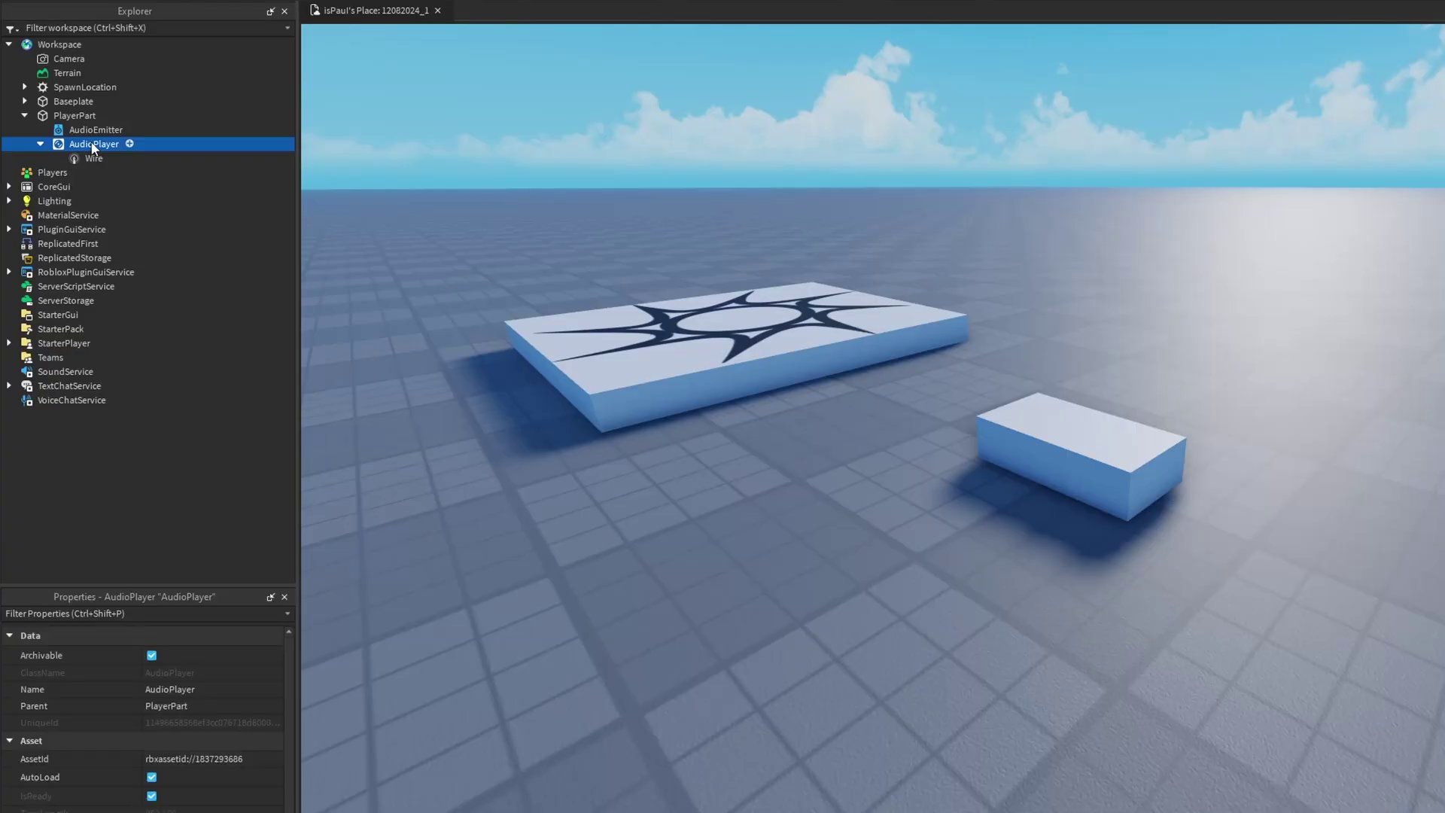
Add a Script to the AudioPlayer with the lines local AudioPlayer = script.Parent and AudioPlayer:Play()
click(121, 143)
text(script)
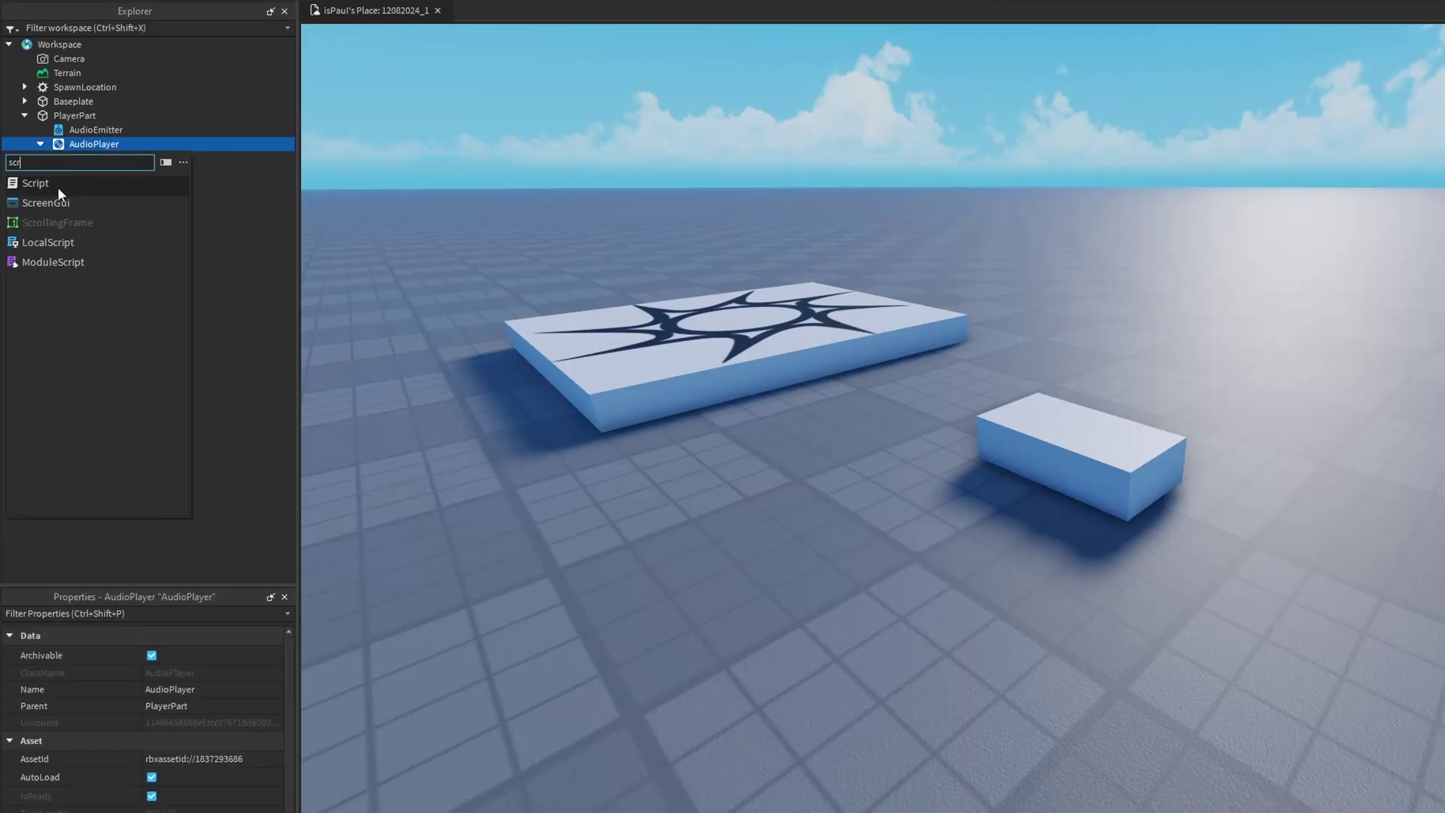
click(58, 187)
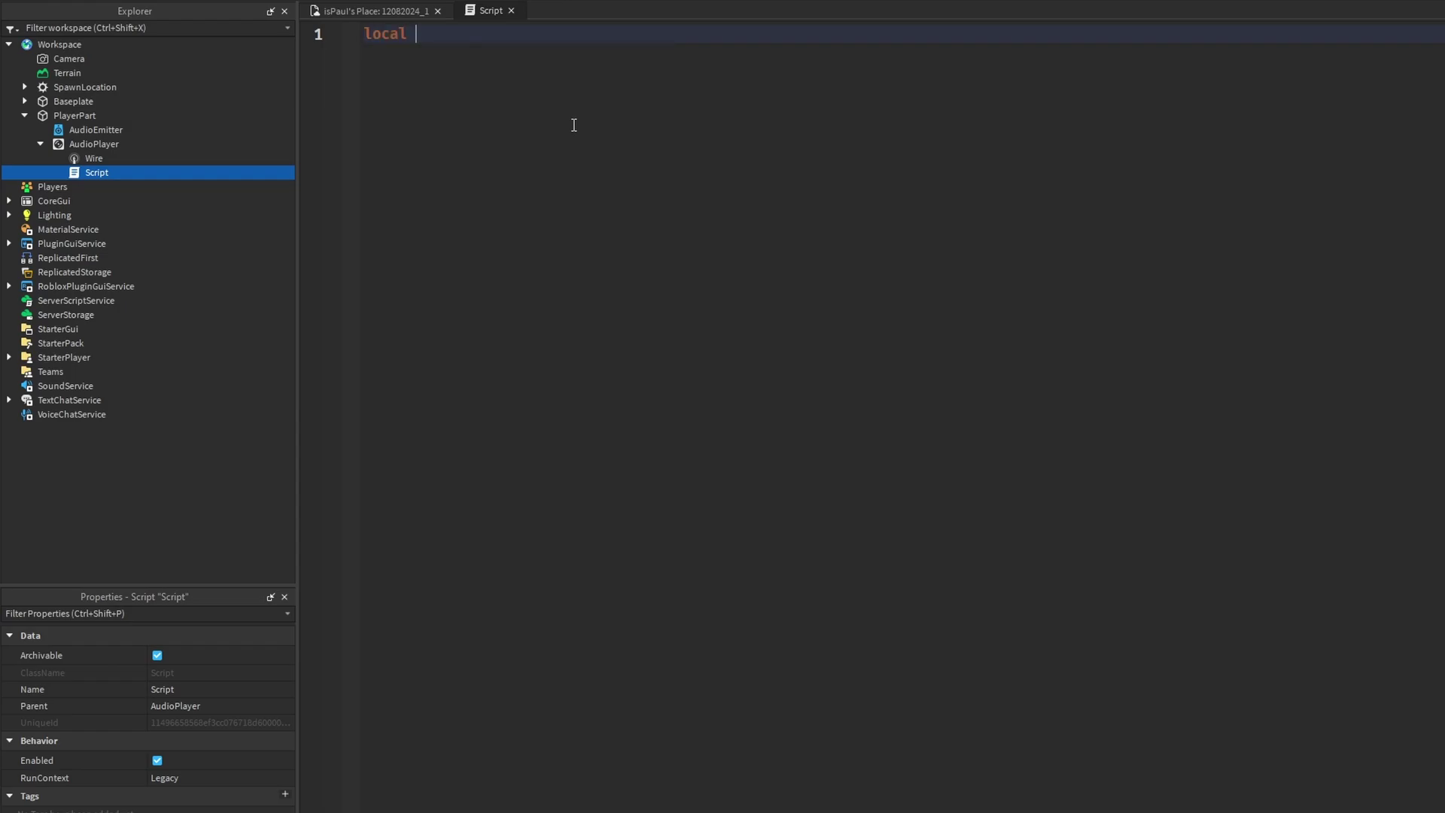
text(.p)
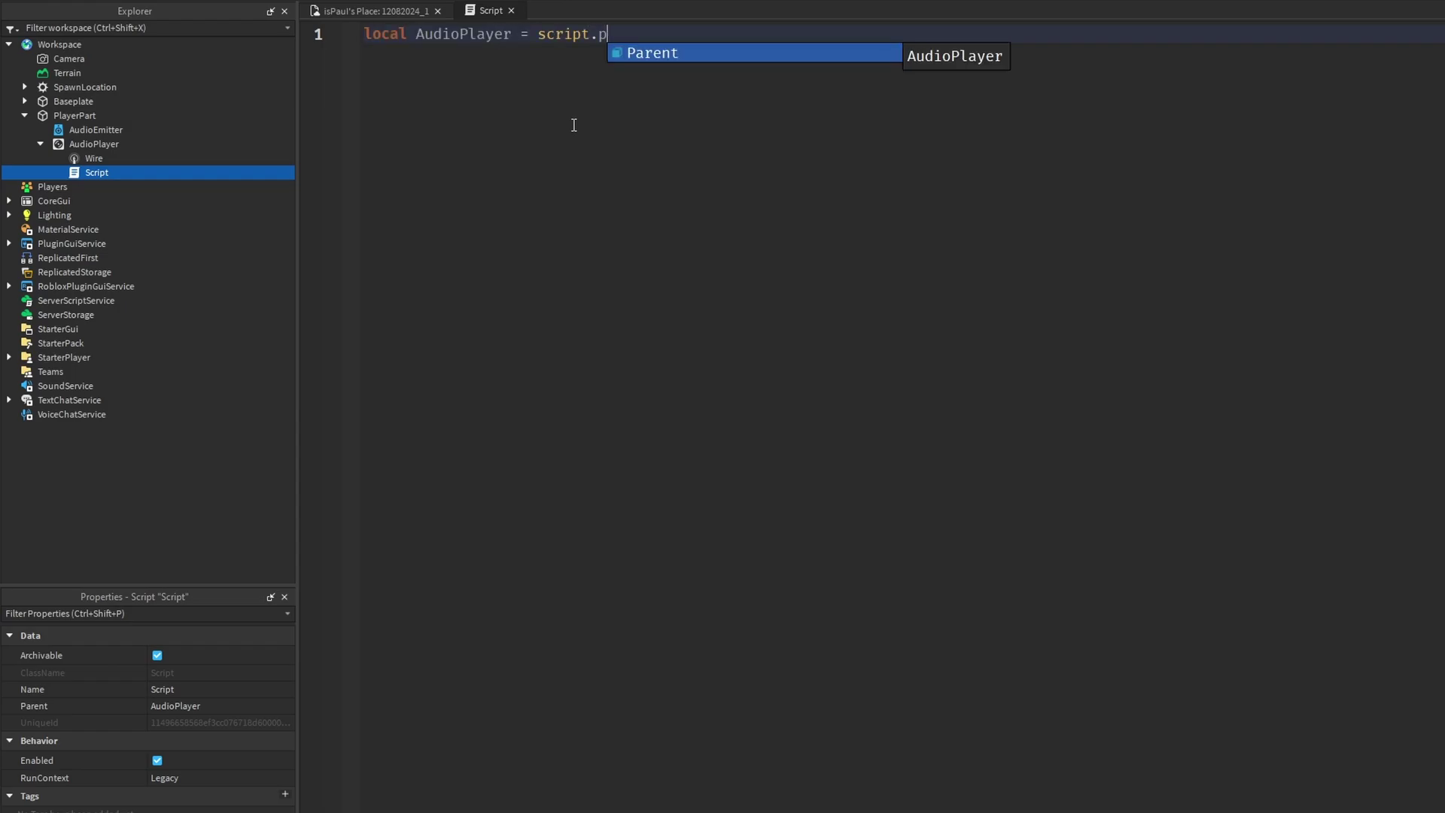
text(Audi)
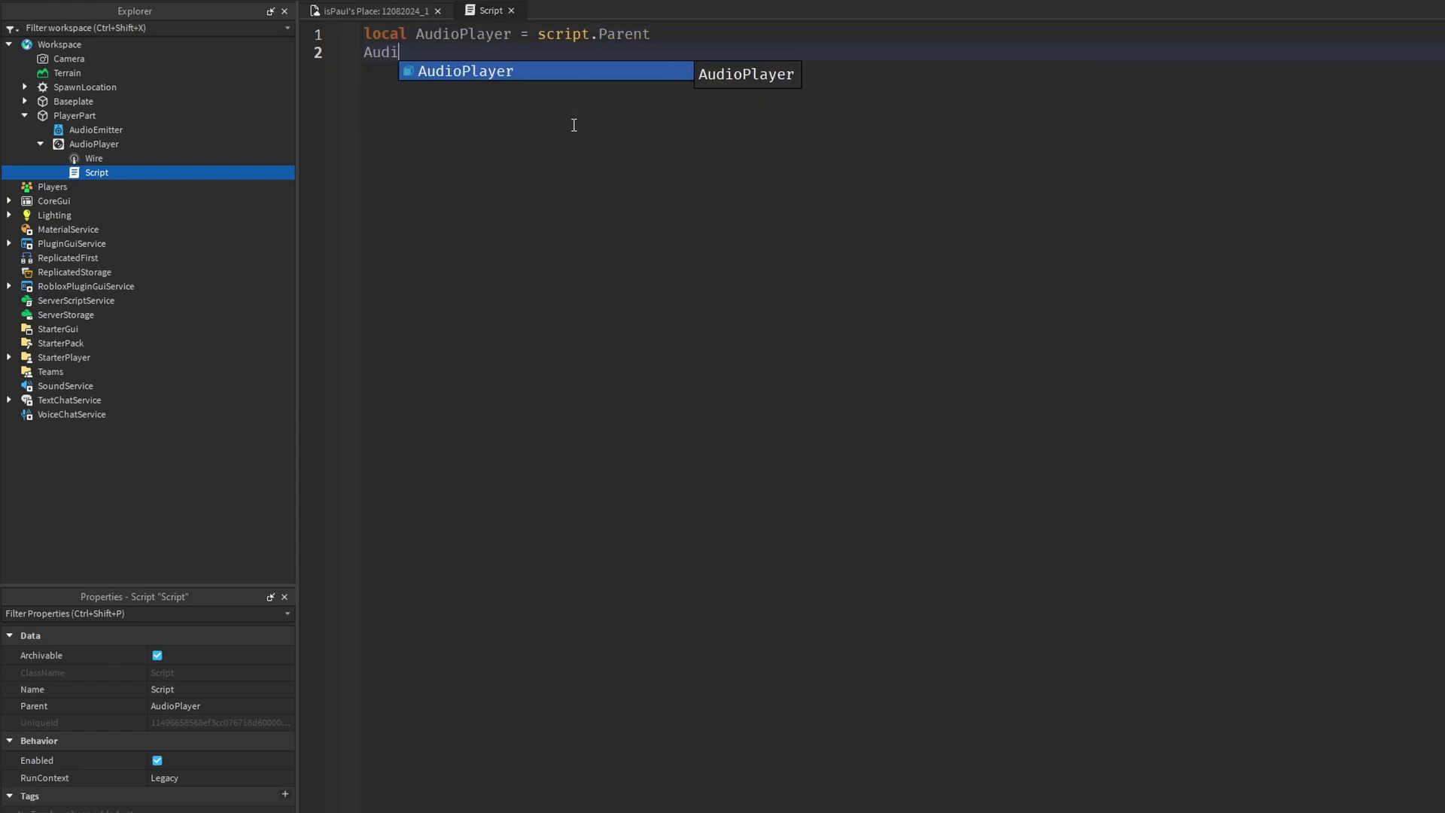
text(:Play())
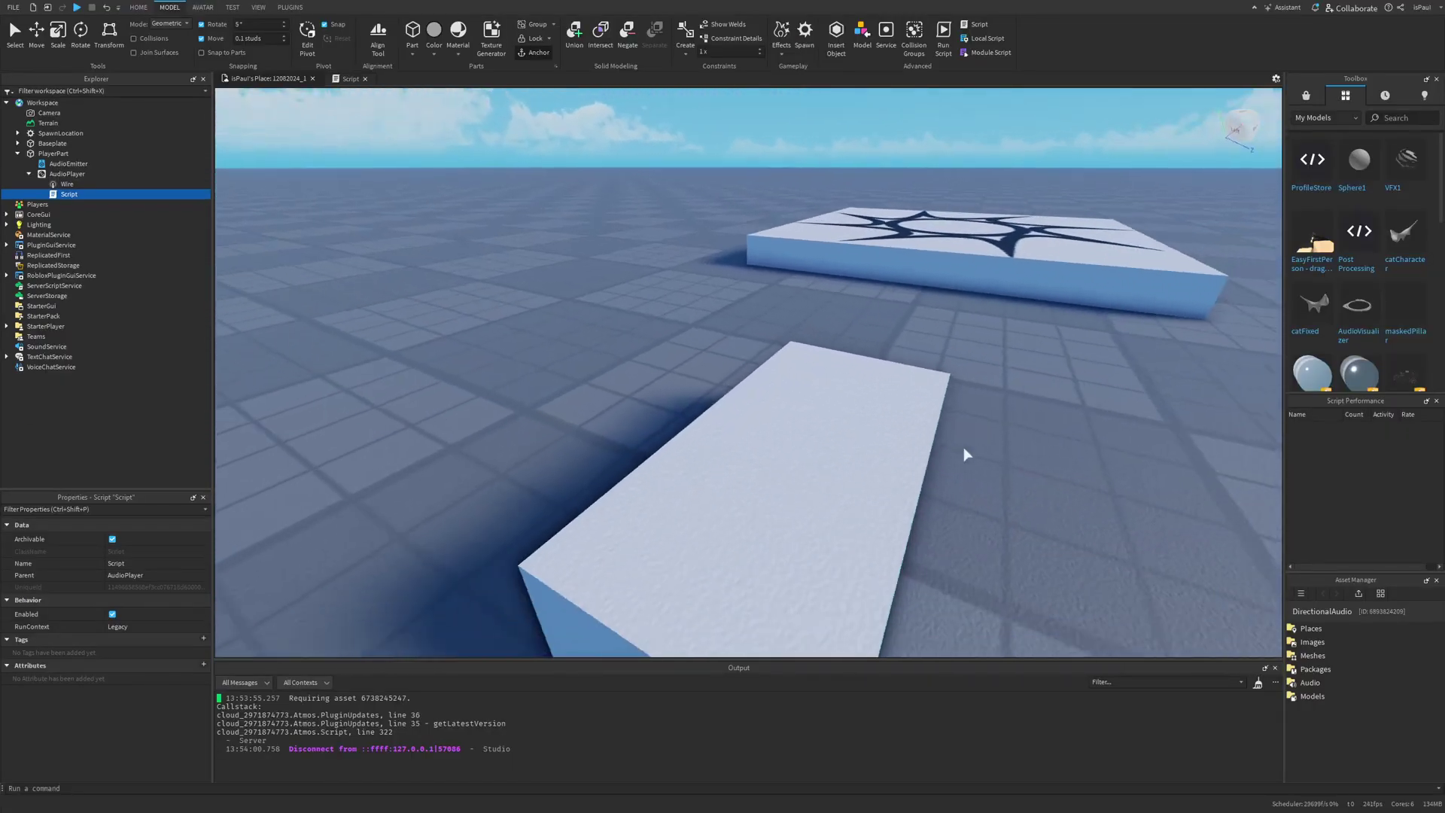
Set SoundService's DefaultListenerLocation property to Camera
key(s)
right_drag(964, 448, 964, 448)
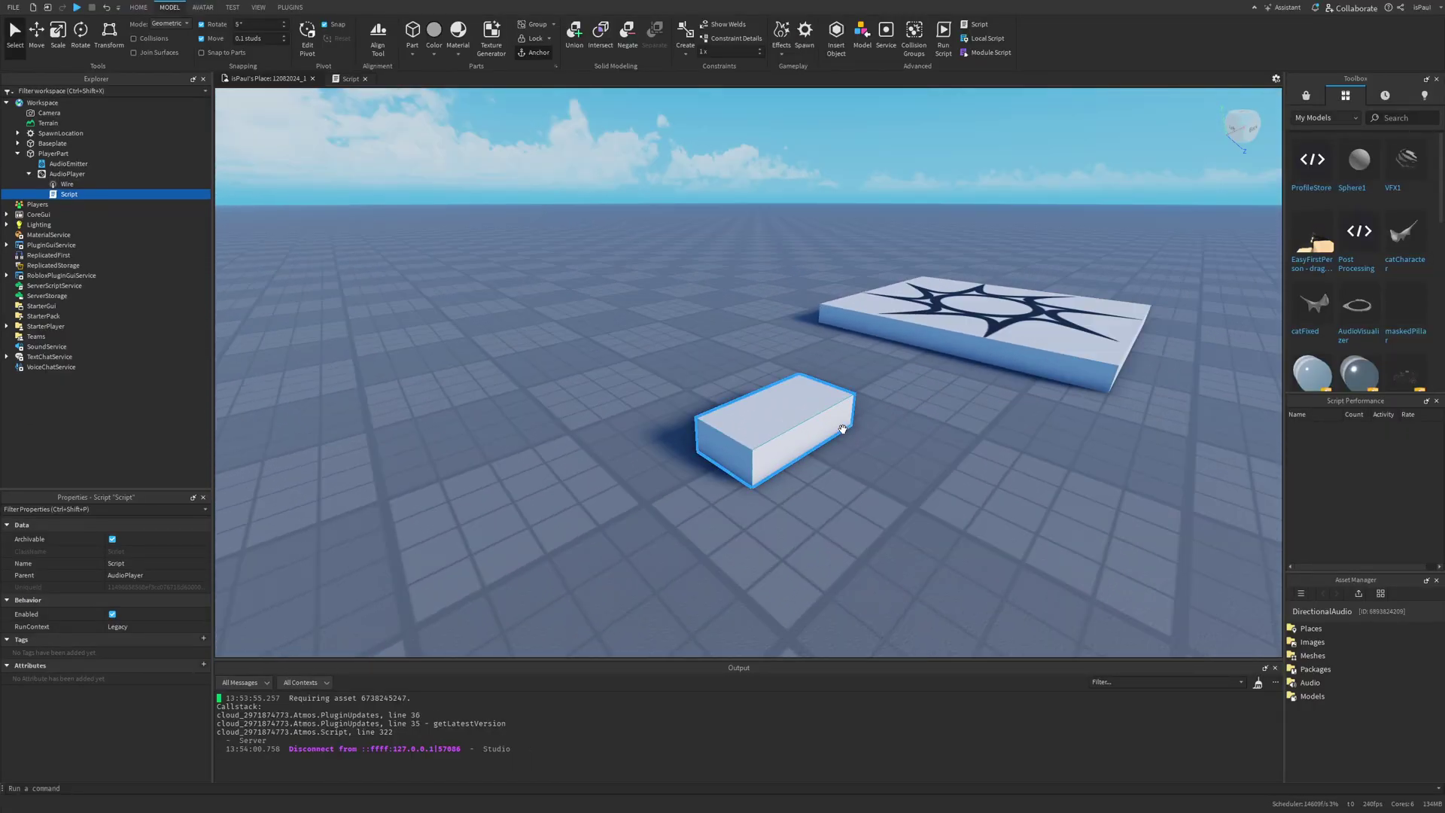
right_drag(986, 469, 939, 492)
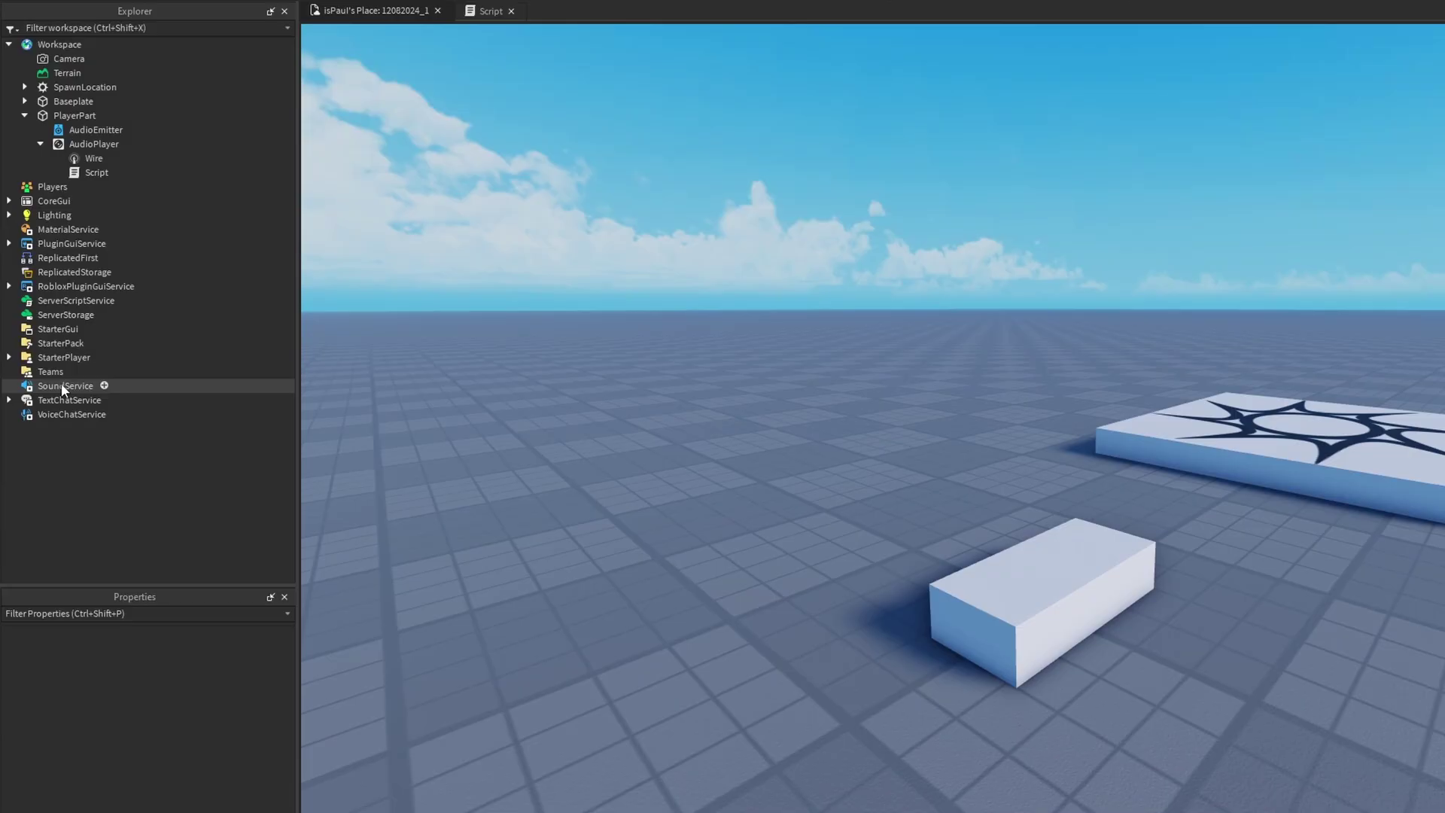
click(78, 386)
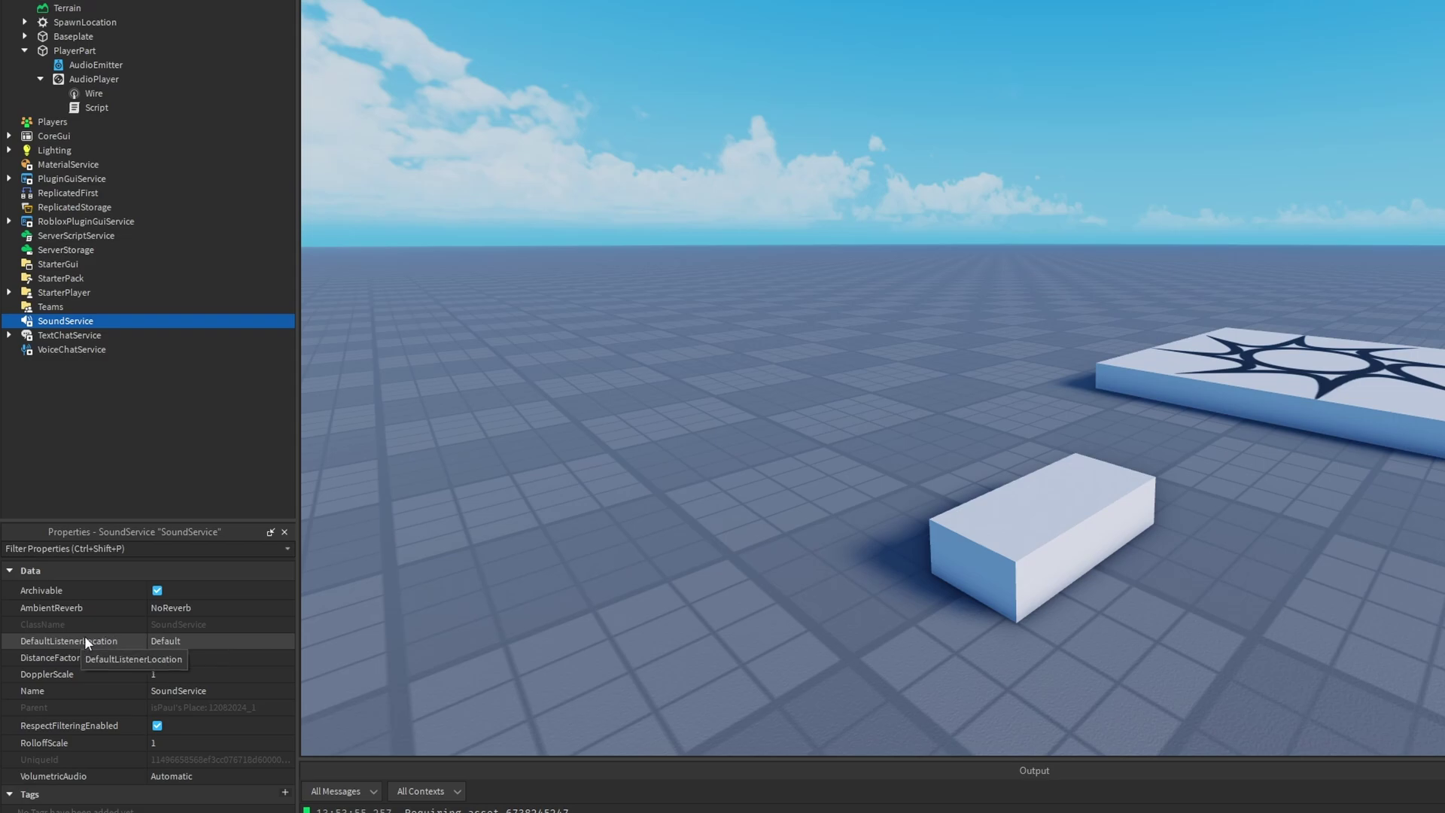
click(213, 642)
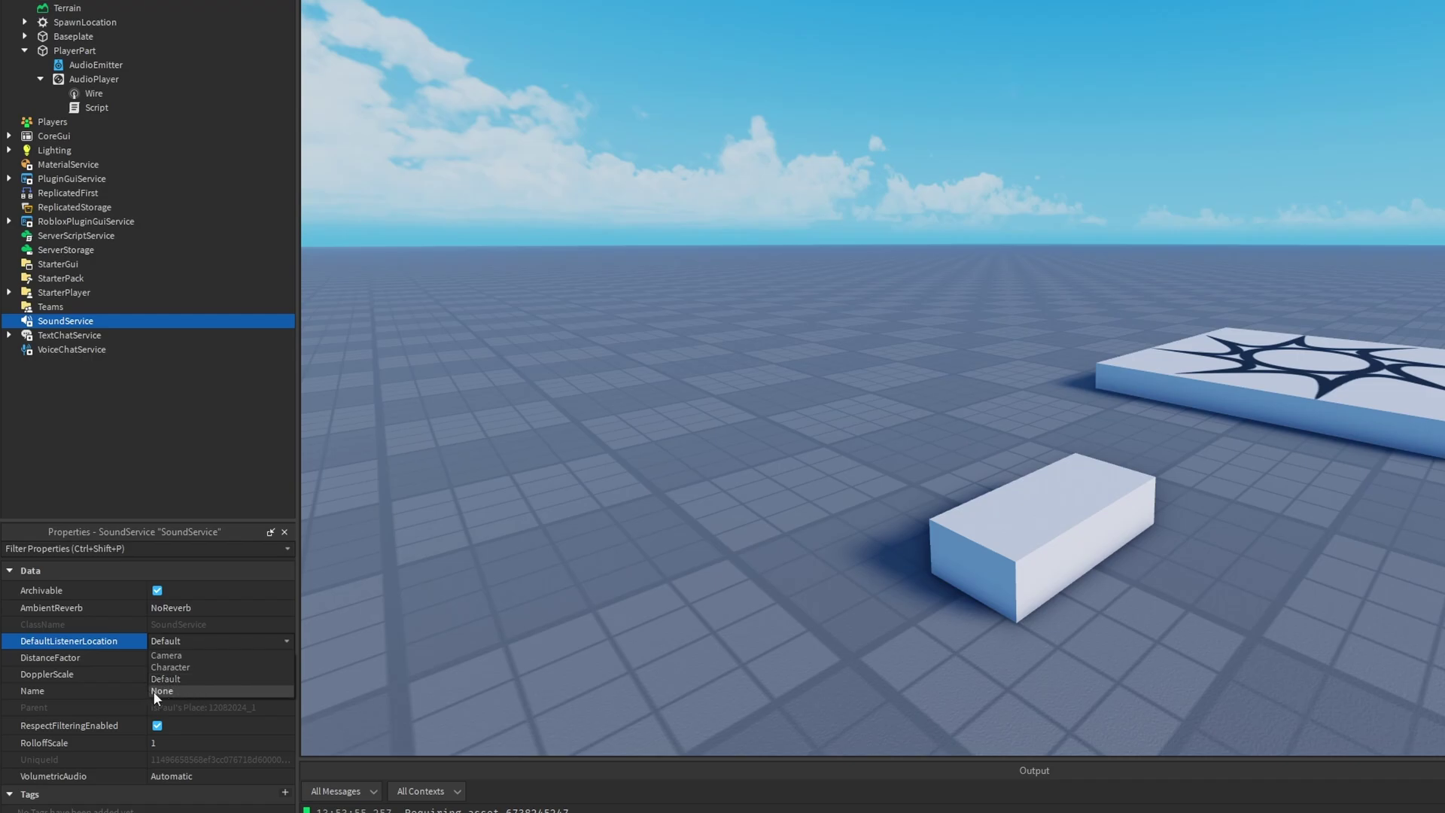
click(183, 653)
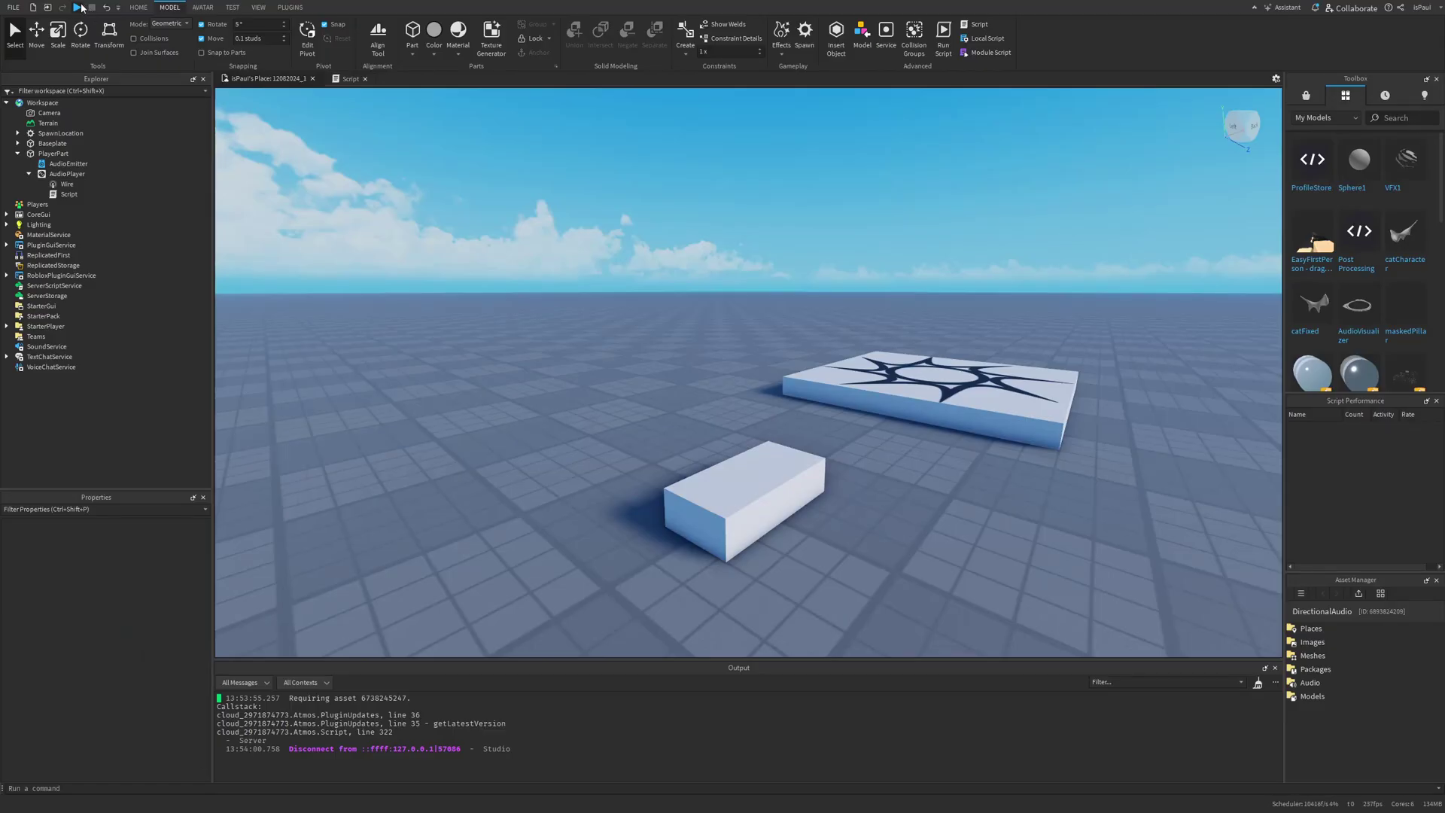
Start a playtest and walk the character off the spawn platform while listening to the audio
click(80, 7)
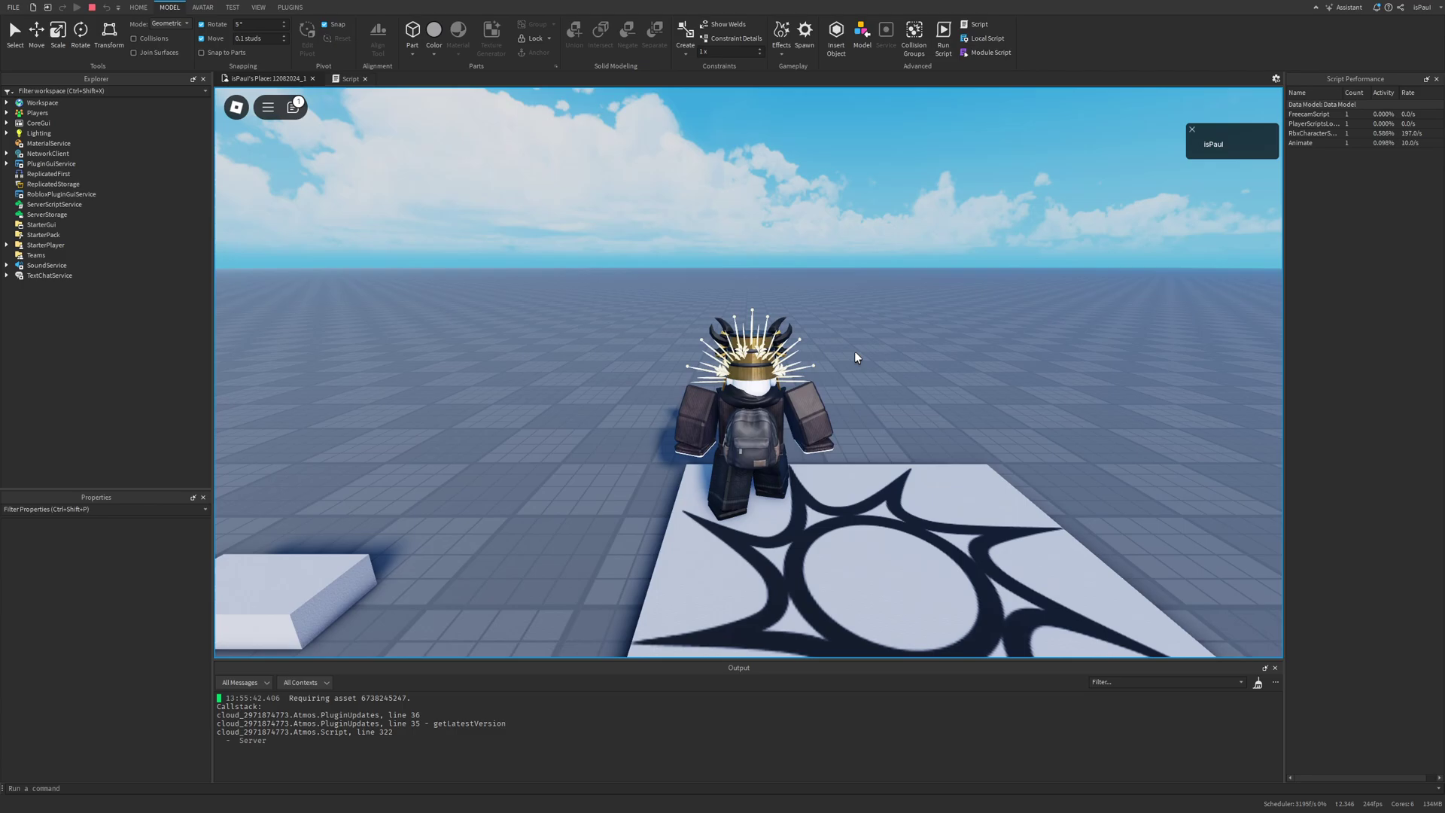
right_drag(855, 350, 951, 407)
scroll(869, 364, down, 3)
key(s)
scroll(871, 365, up, 3)
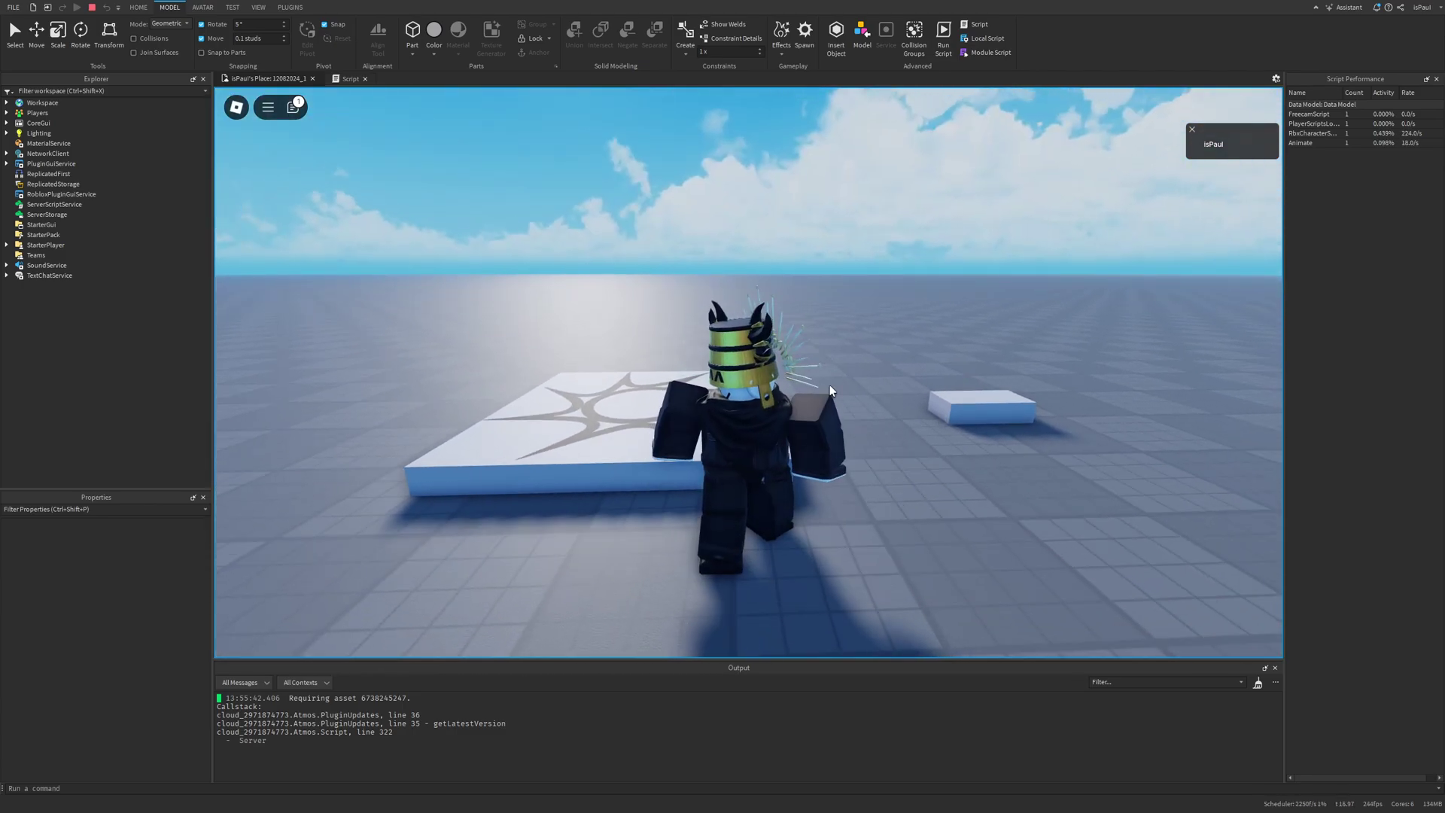
Expand the Camera in Workspace and examine its AudioListener and the source and target connections of the Wire inside
click(6, 102)
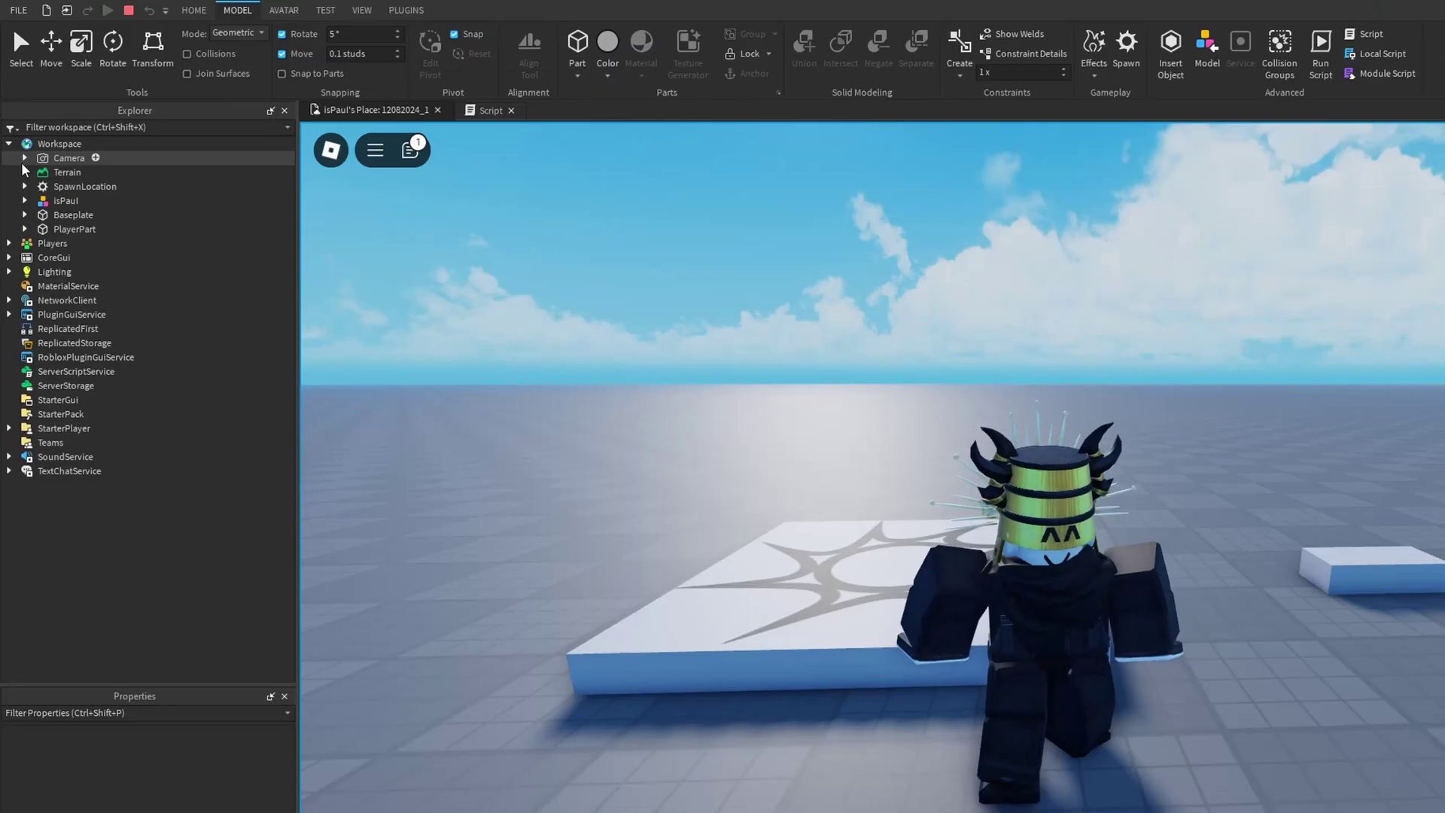
click(17, 112)
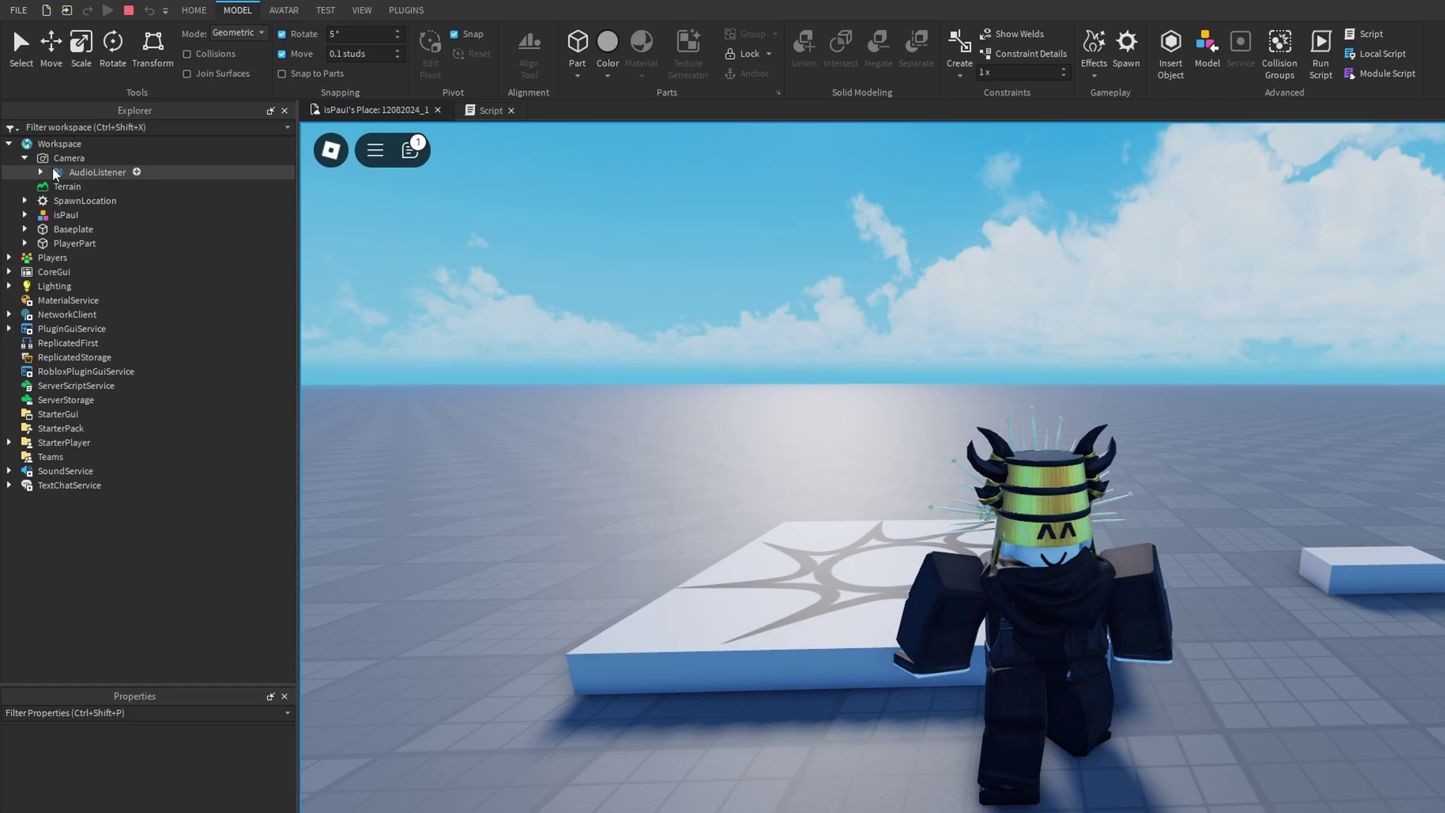
click(53, 172)
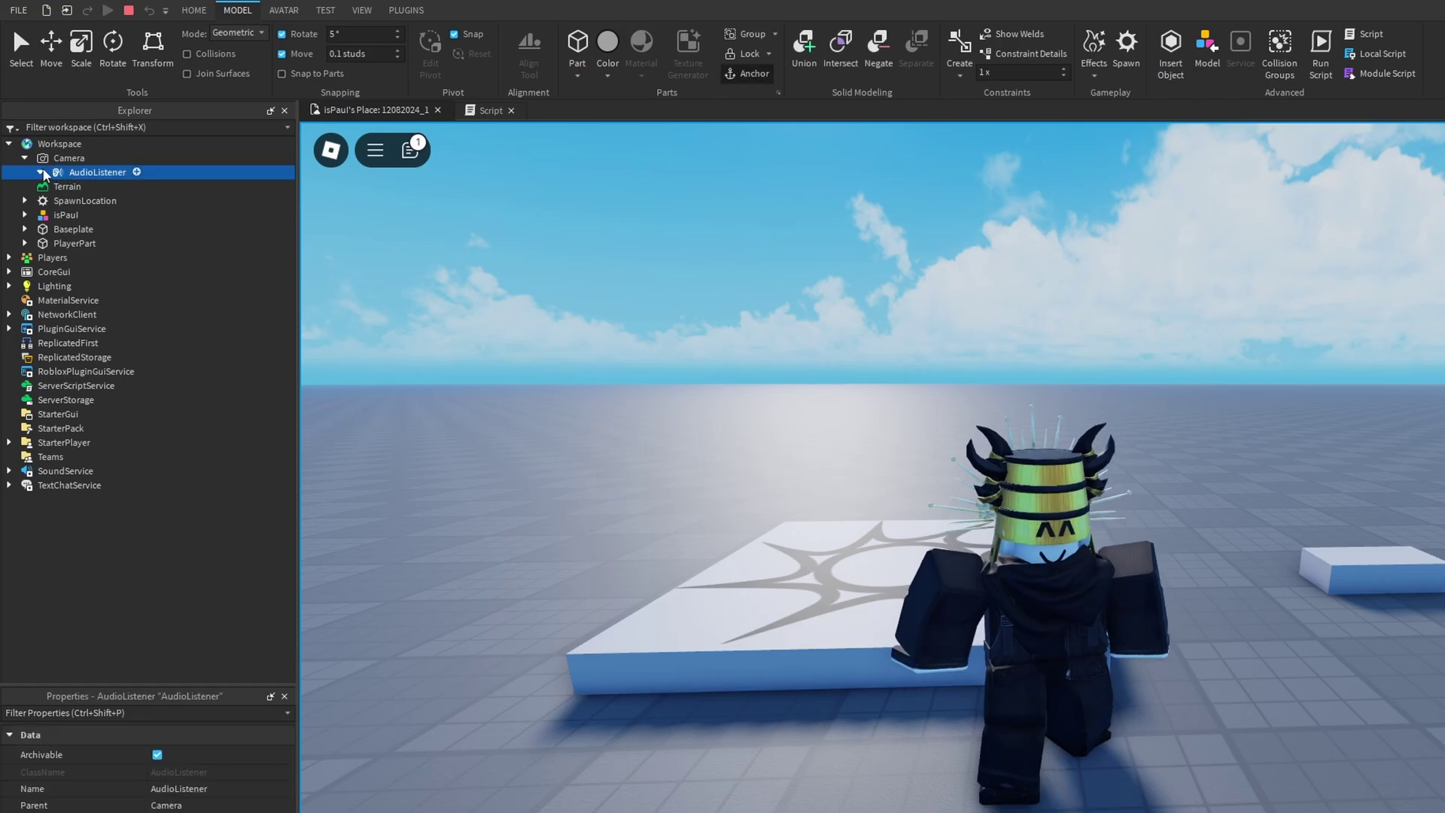
click(41, 173)
click(91, 187)
click(91, 172)
click(88, 187)
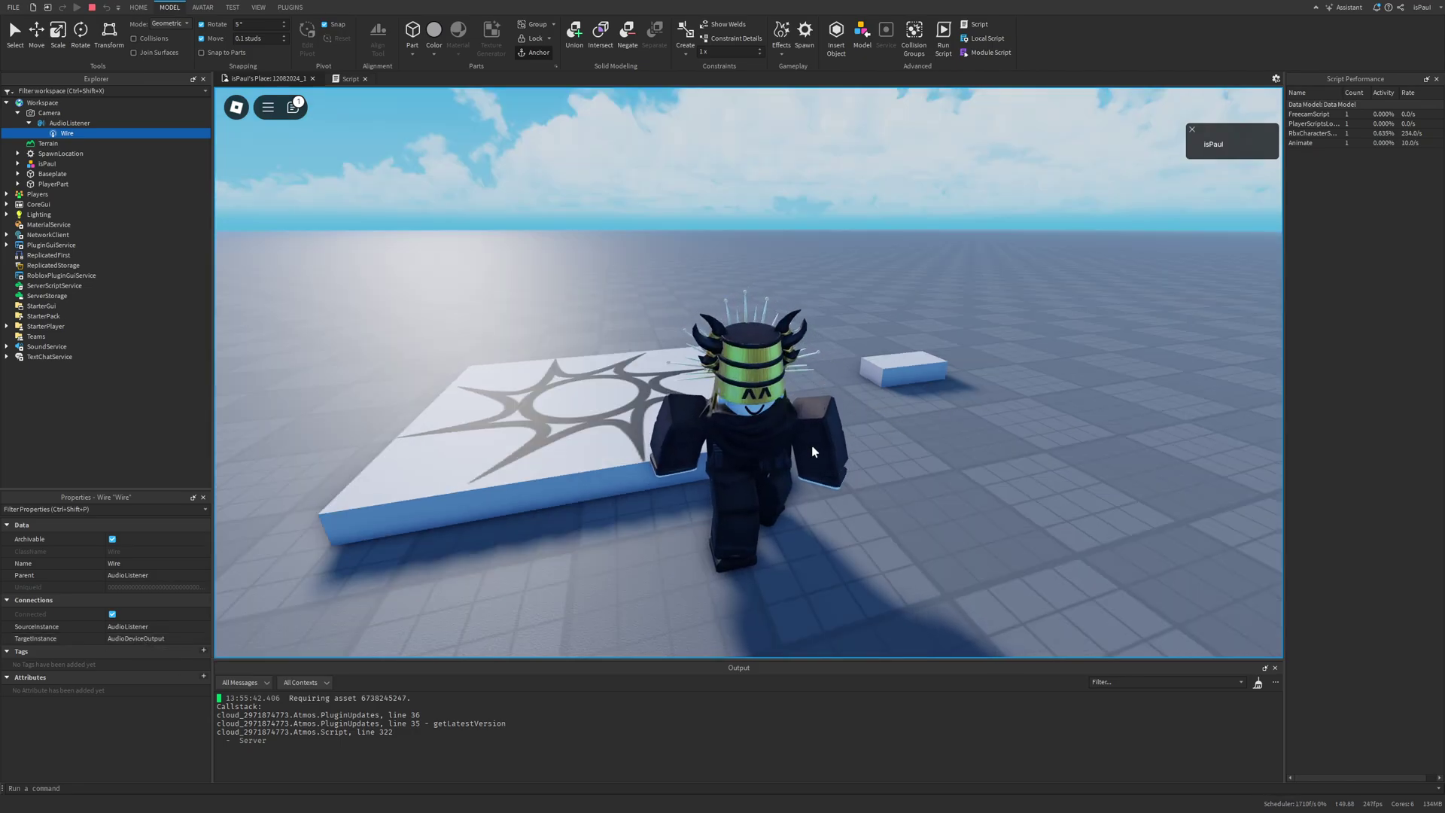
Walk the character onto the spawn platform and vary the camera's angle and distance to test the audio
right_drag(812, 447, 783, 411)
scroll(815, 414, up, 1)
scroll(855, 410, down, 1)
scroll(855, 410, up, 1)
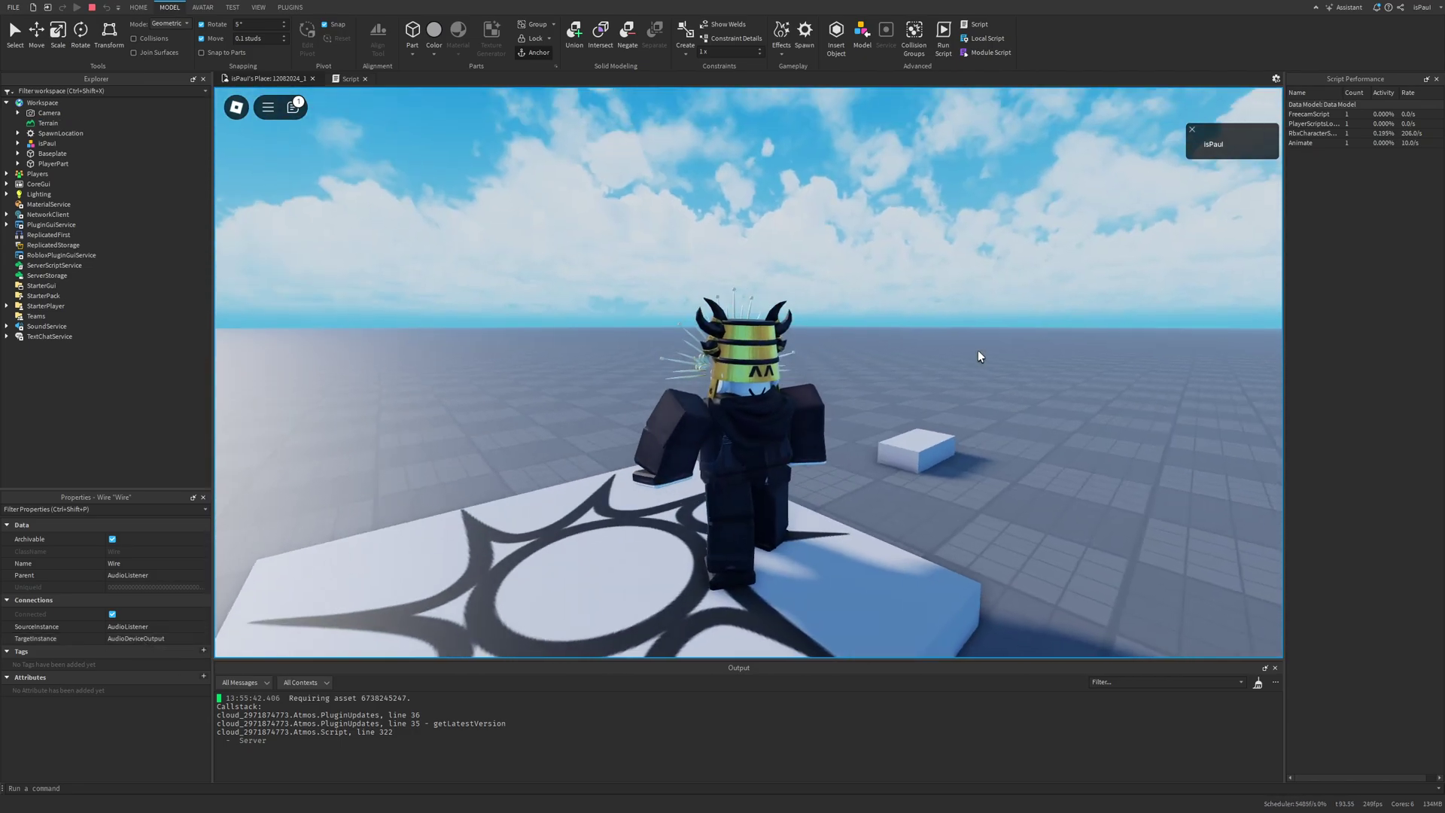
scroll(977, 350, up, 1)
right_drag(978, 350, 977, 350)
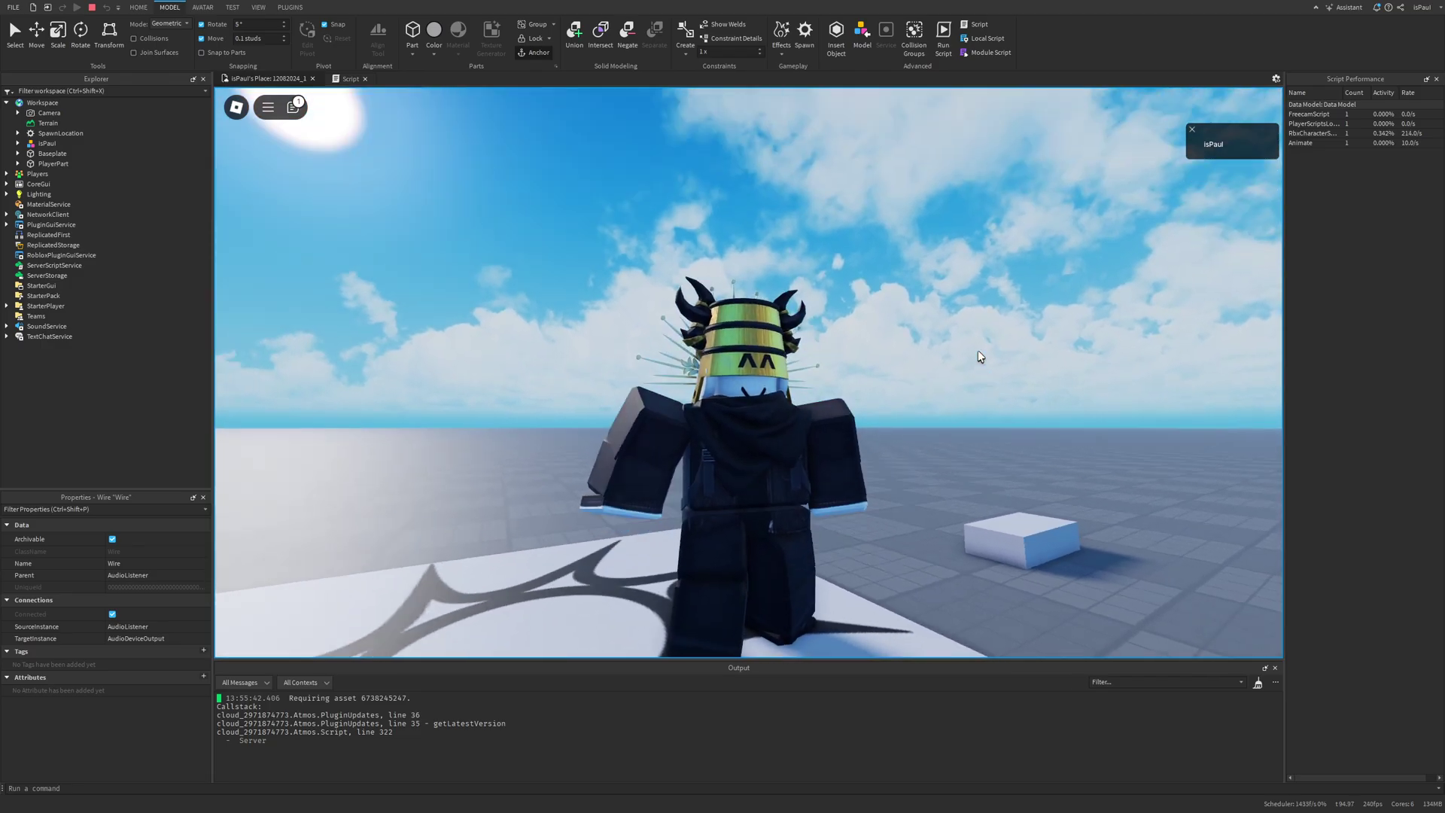
Give PlayerPart's AudioEmitter a DistanceAttenuation curve falling from volume 0.206 at distance 0 to 0 at about distance 40.35
click(18, 163)
click(69, 173)
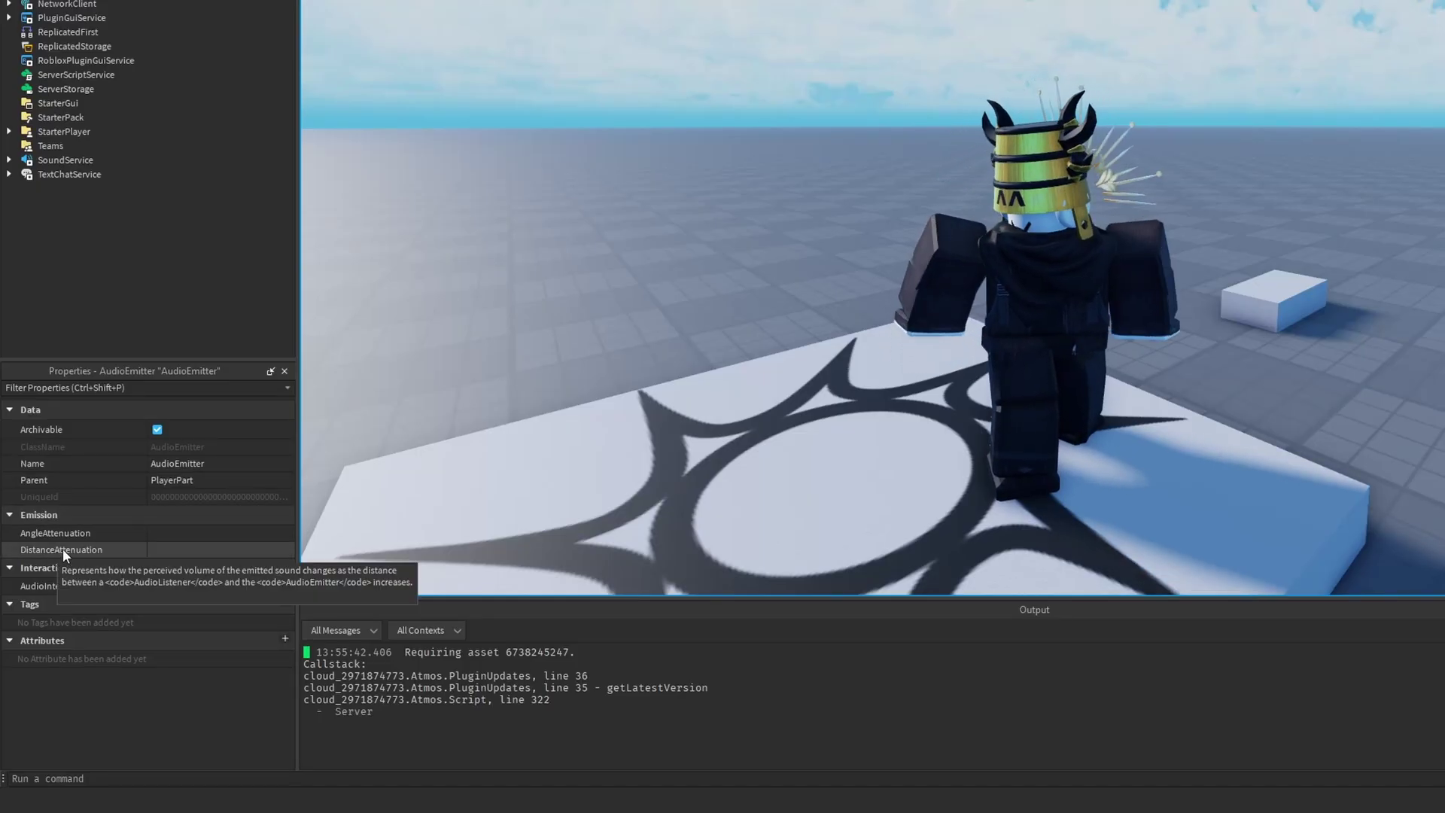
click(86, 550)
click(281, 549)
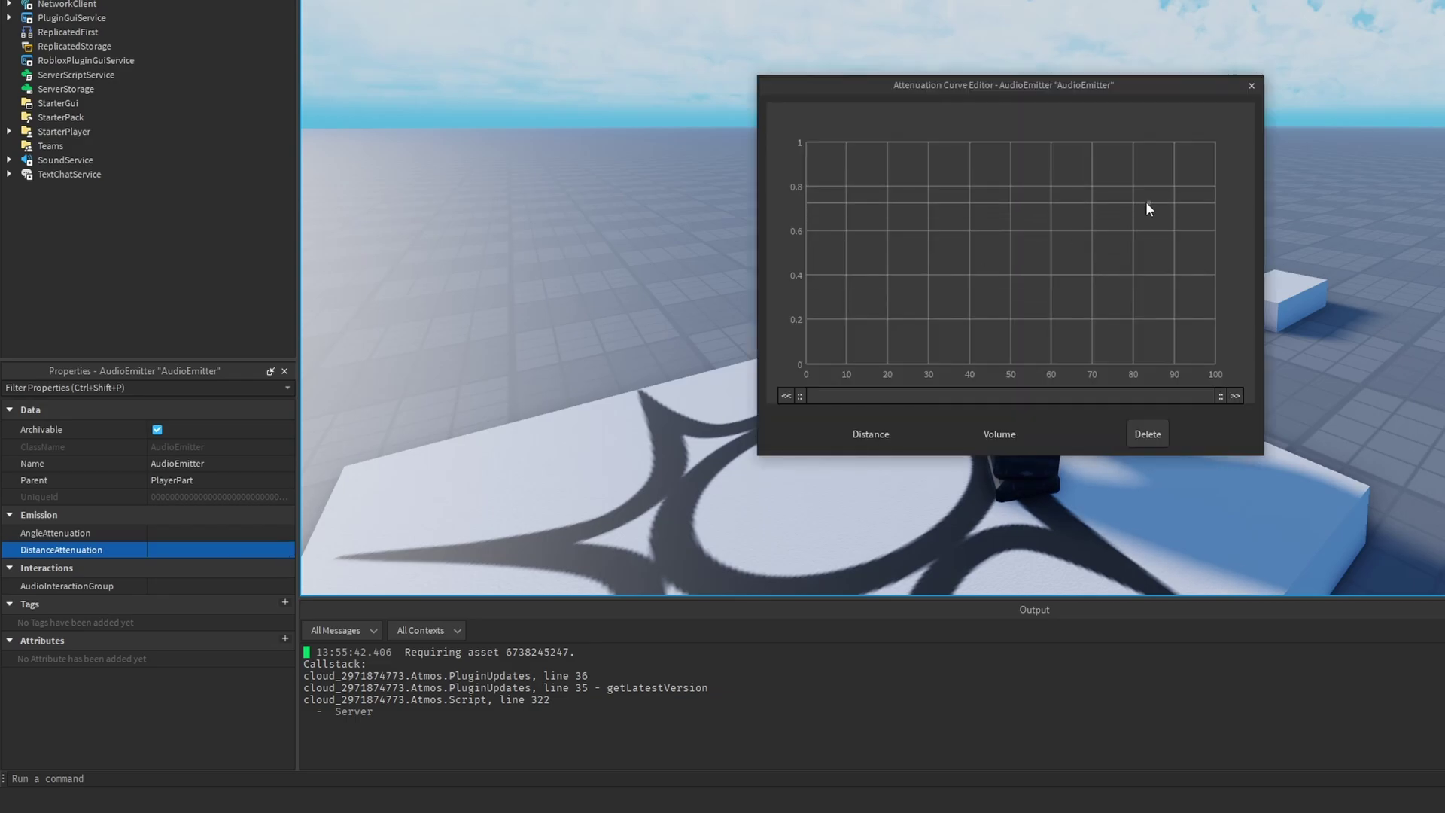
click(806, 160)
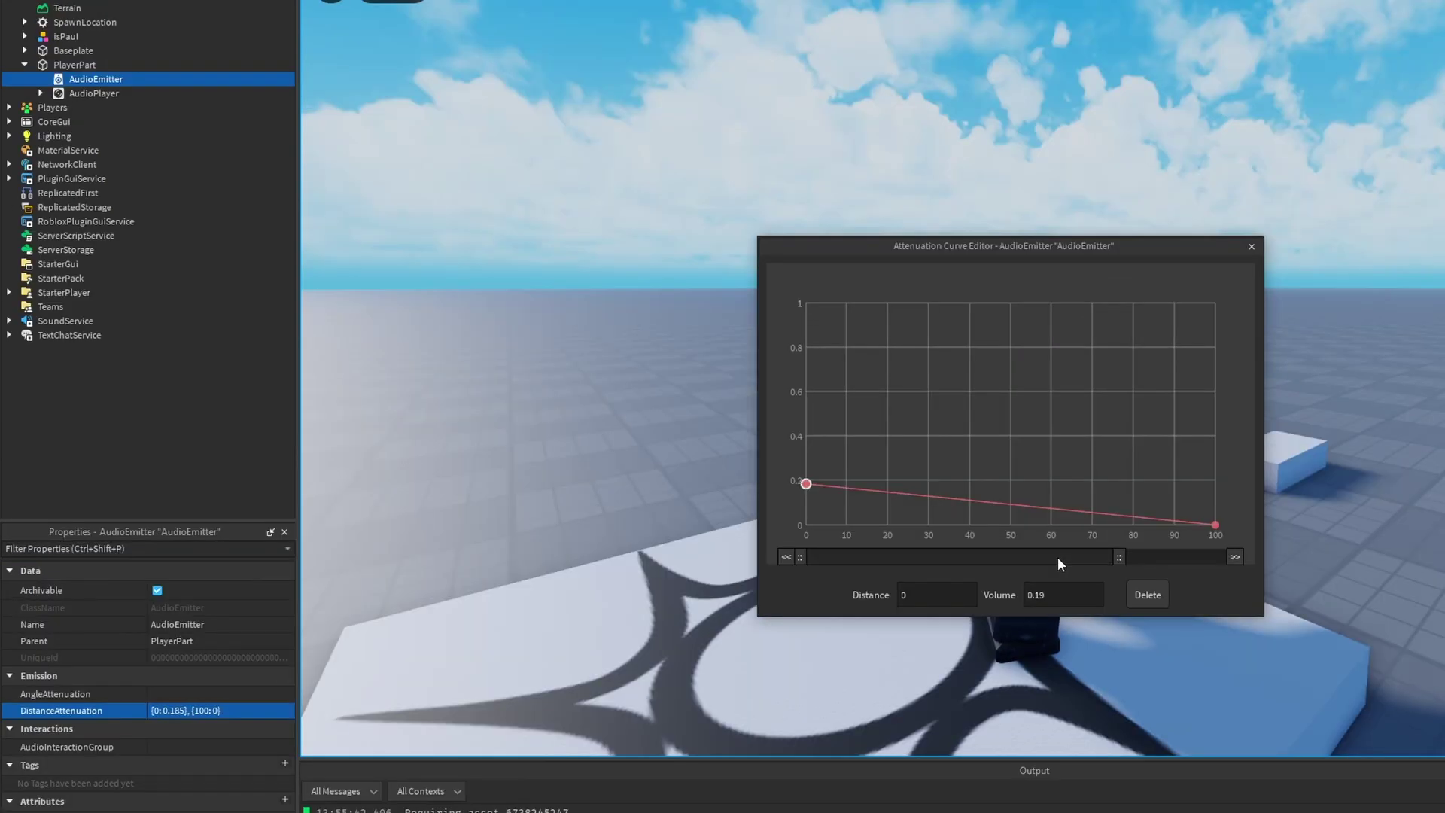
drag(1058, 396, 1251, 399)
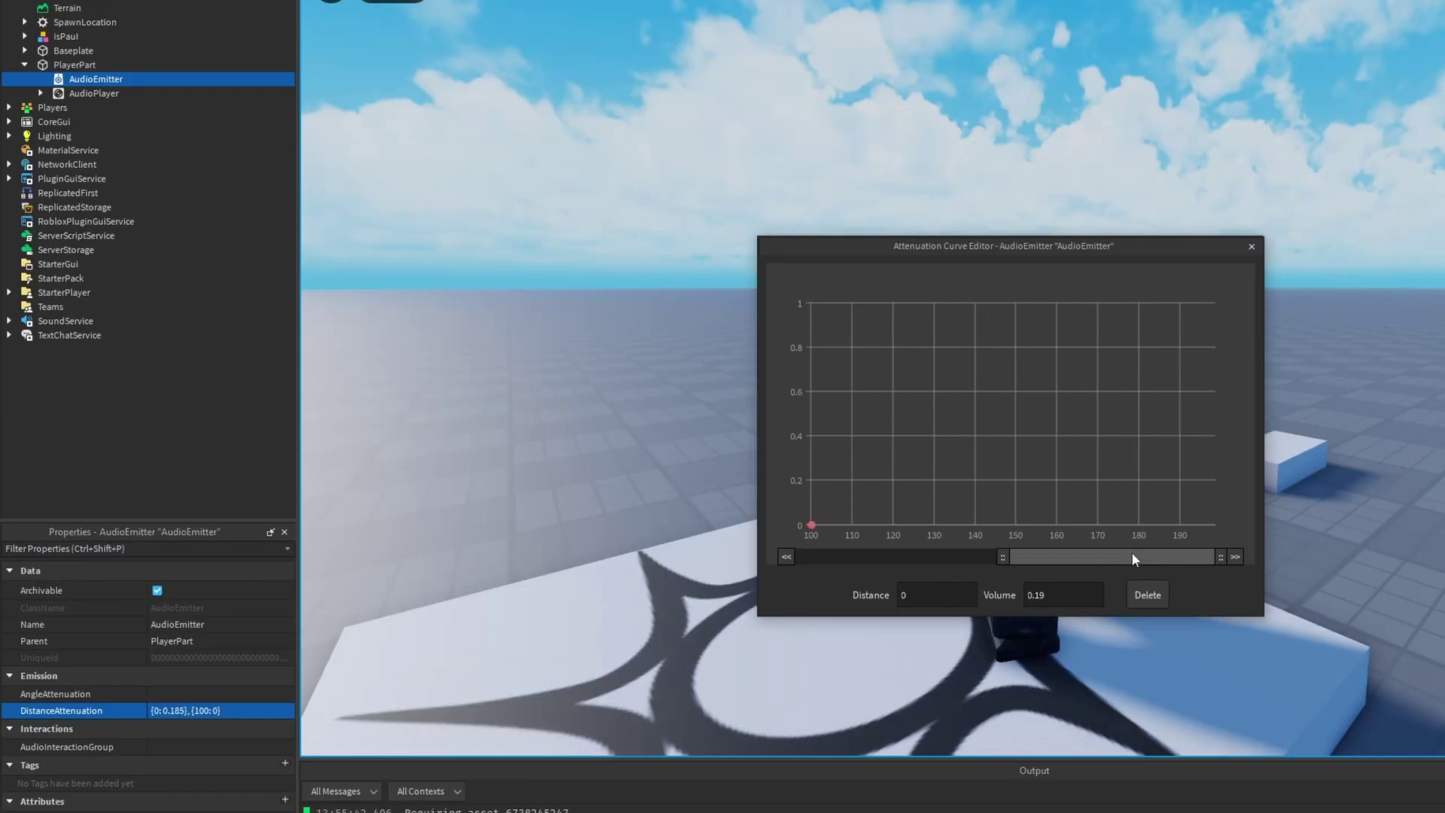
drag(1133, 553, 1100, 553)
drag(1016, 541, 843, 545)
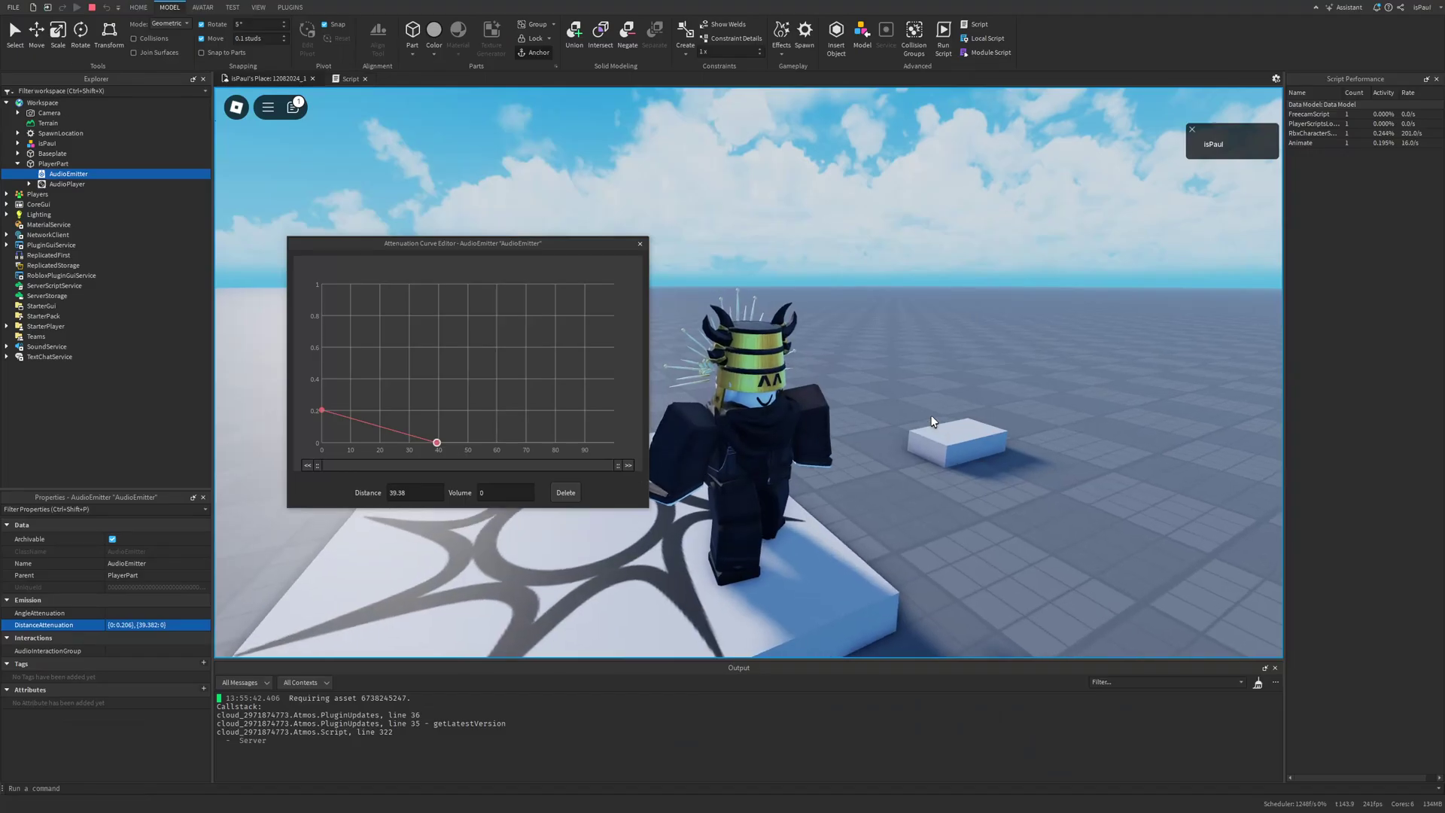
Walk the character off the spawn platform to test how the audio fades with distance
scroll(871, 420, down, 3)
scroll(871, 425, down, 4)
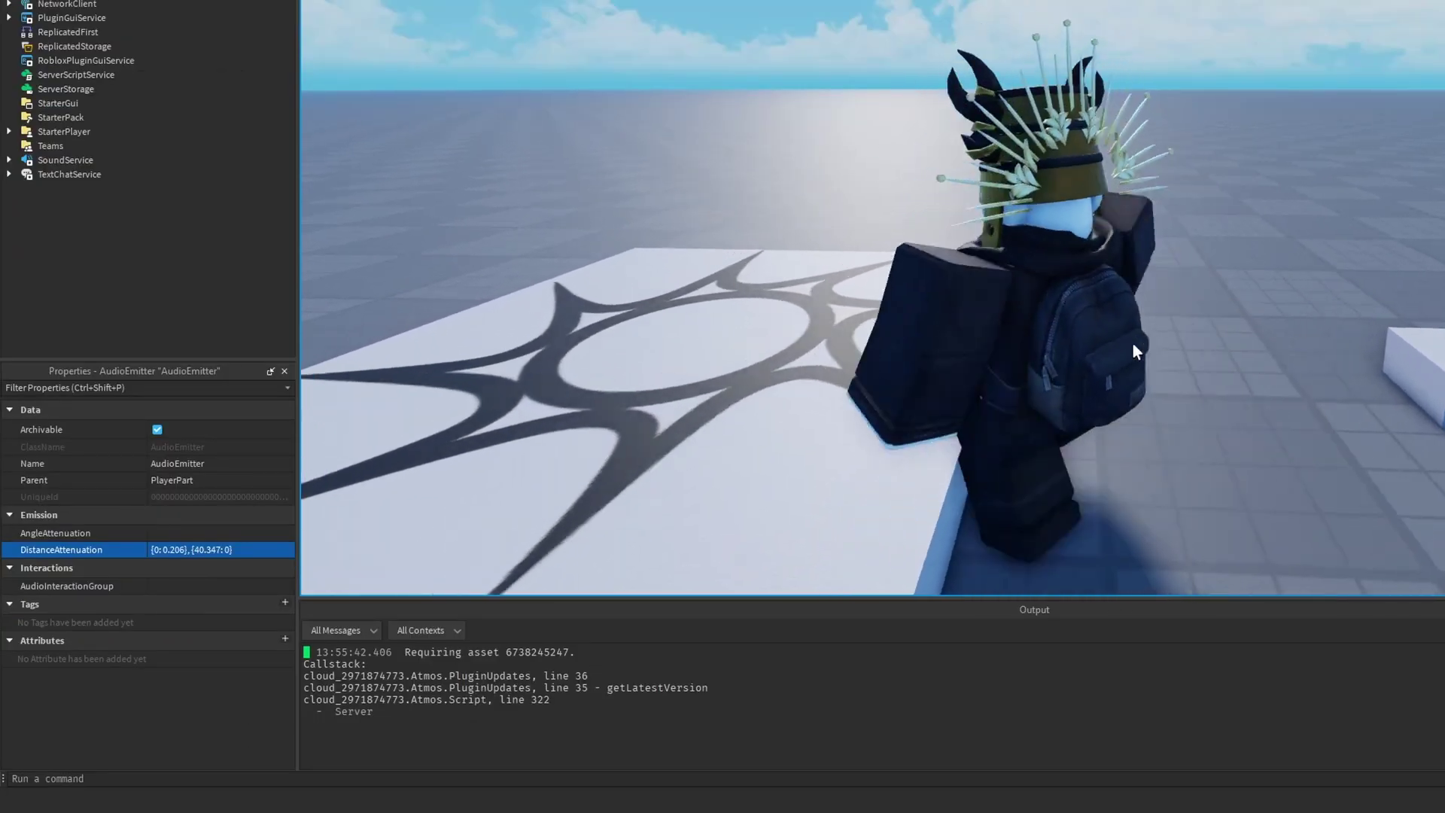
key(s)
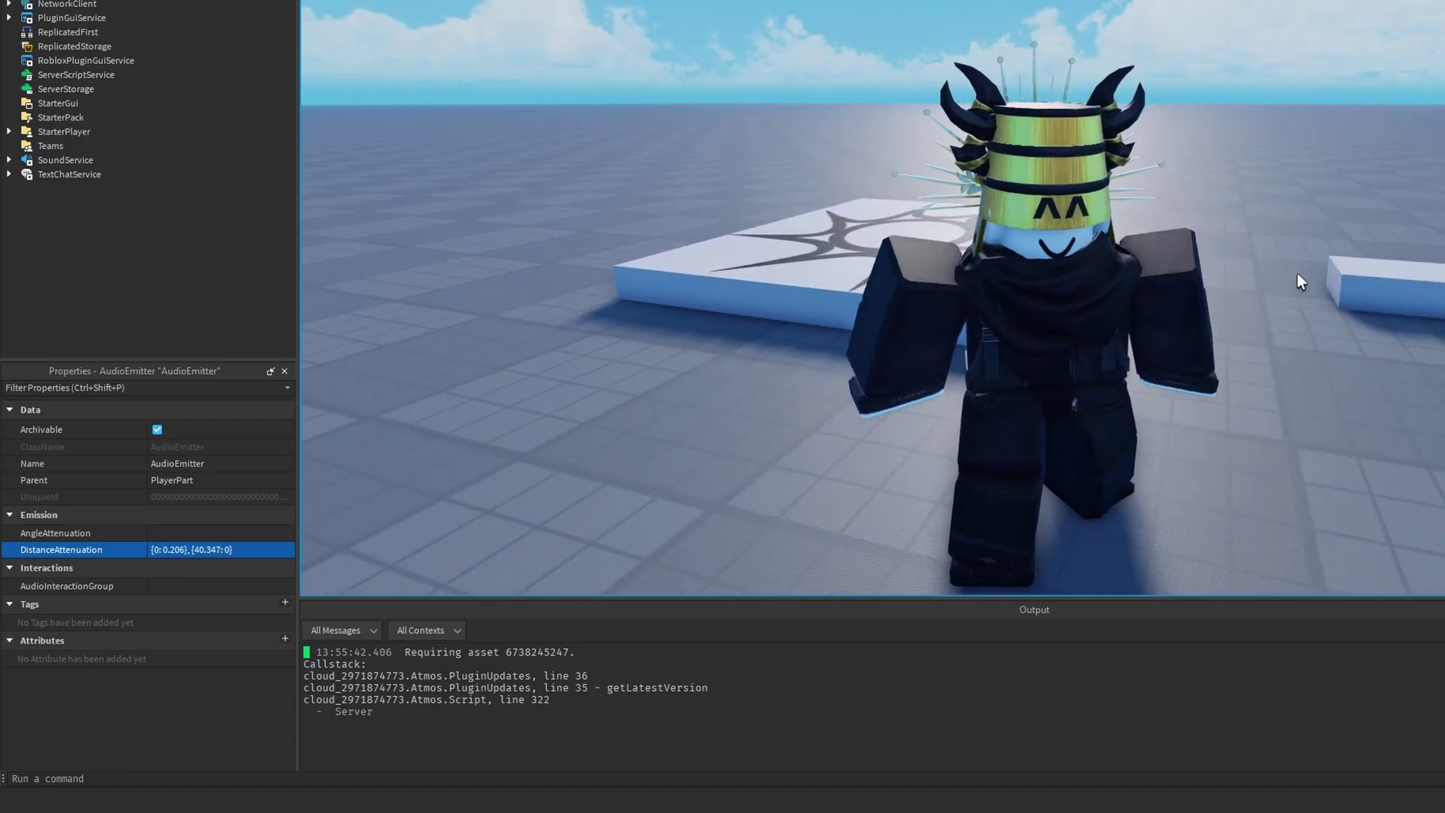
Open the AudioEmitter's AngleAttenuation curve and add a polar point at about 66° with volume 0
click(265, 534)
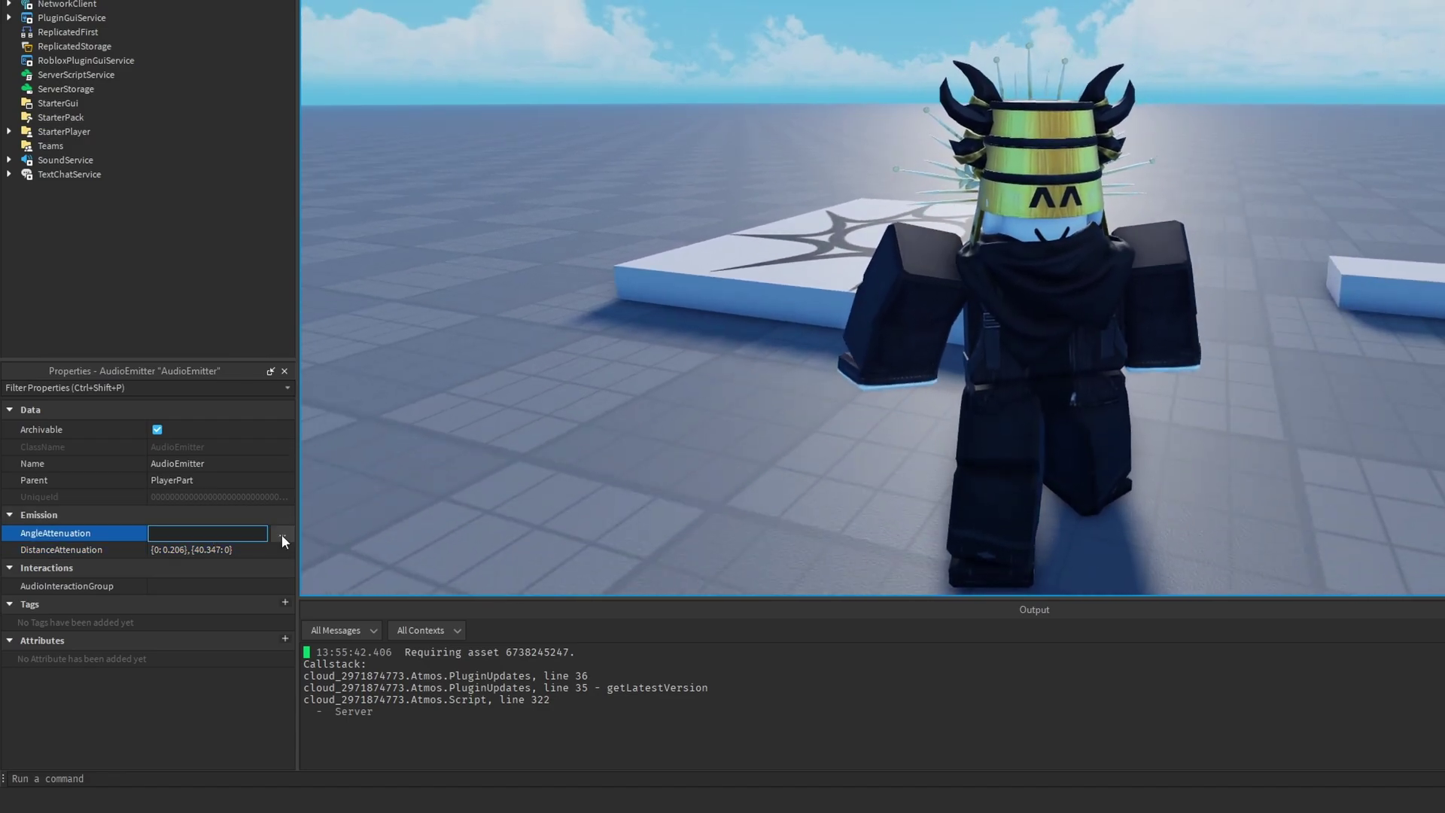
click(282, 534)
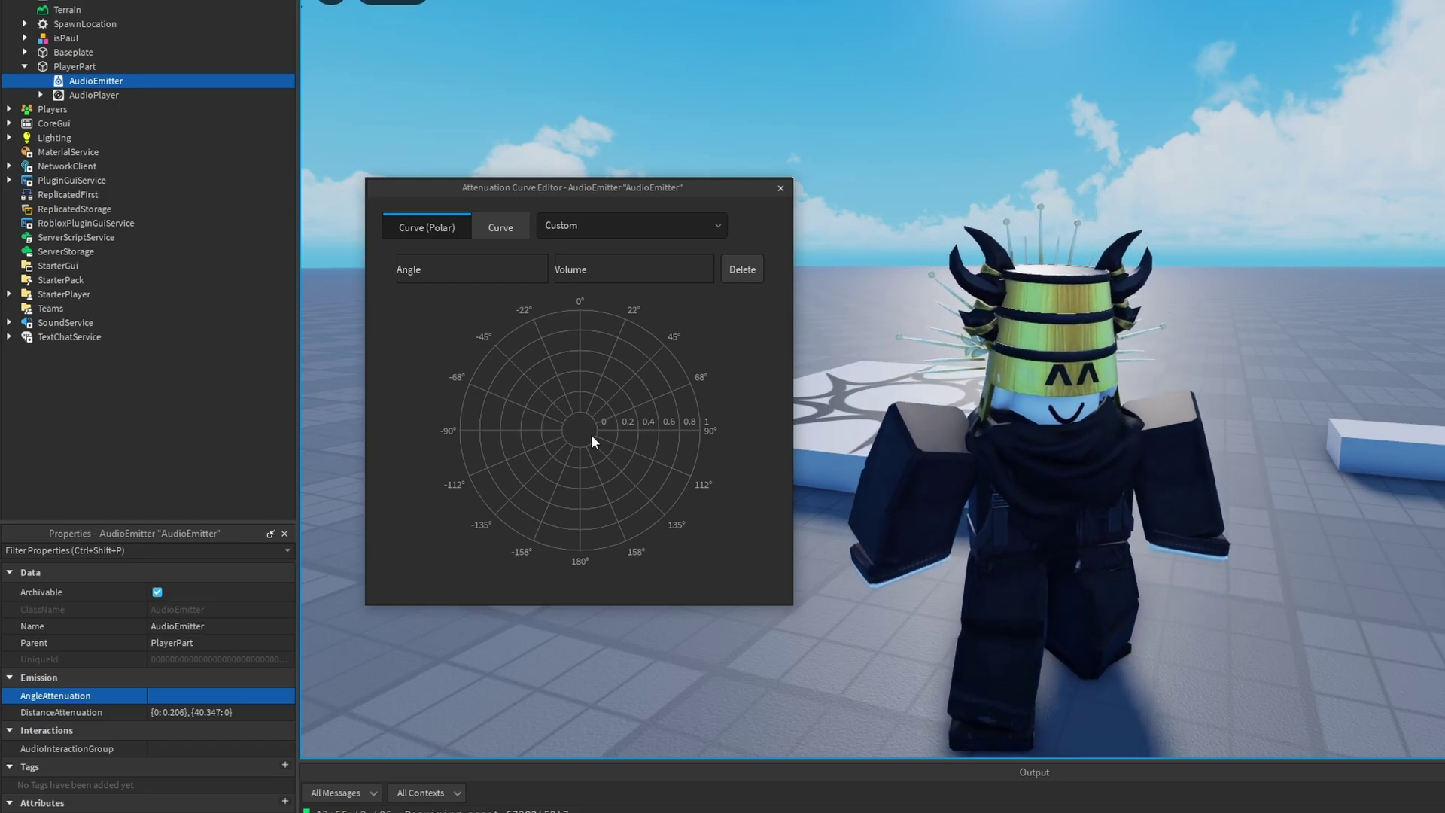
mouse_move(539, 418)
mouse_down()
mouse_move(559, 432)
mouse_move(485, 413)
mouse_move(552, 387)
mouse_move(496, 390)
mouse_move(544, 399)
mouse_up()
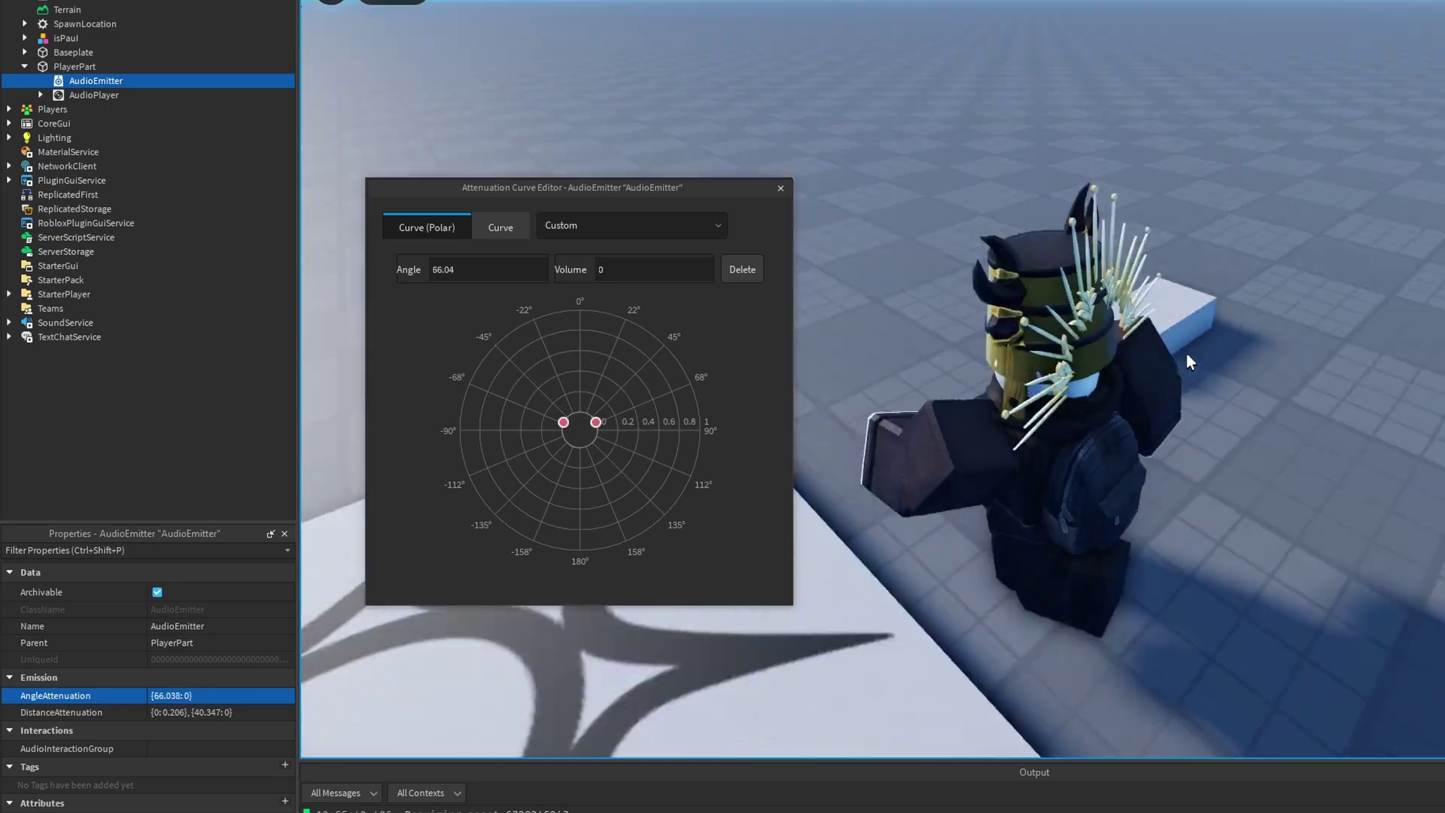
Walk the character around PlayerPart with the camera looking from above to test the angle attenuation
key(d)
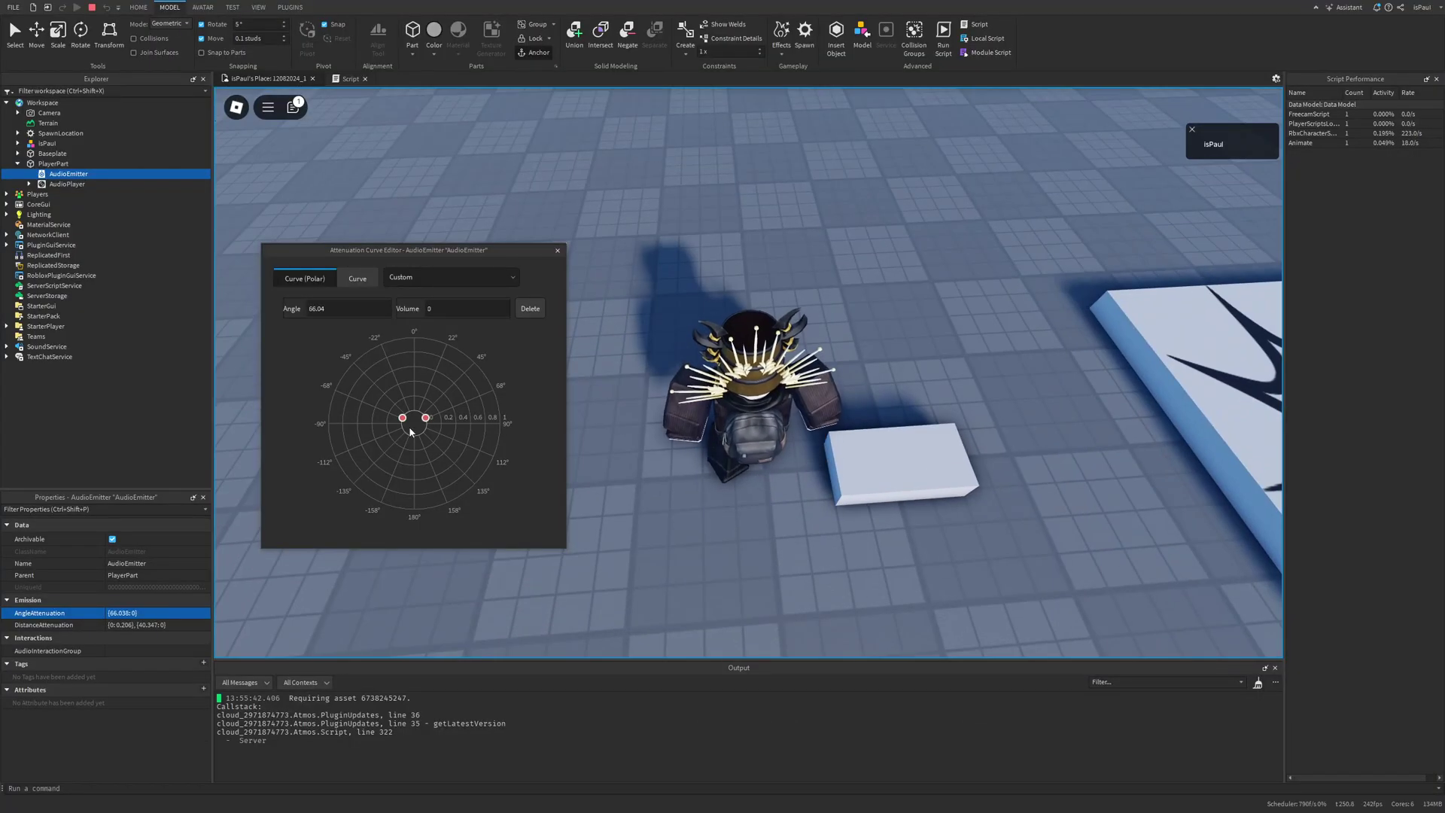
key(a)
right_drag(810, 414, 810, 414)
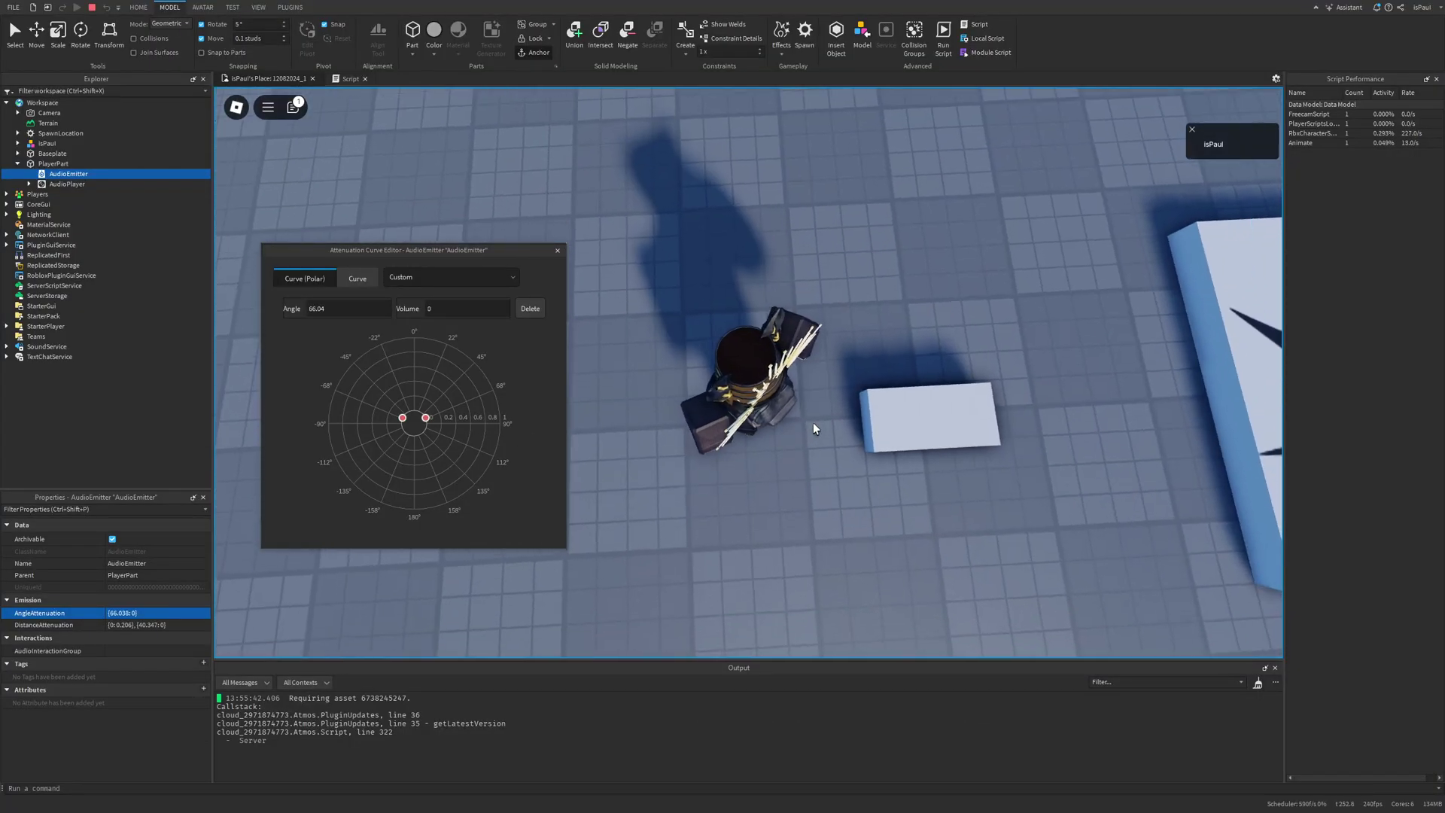
key(d)
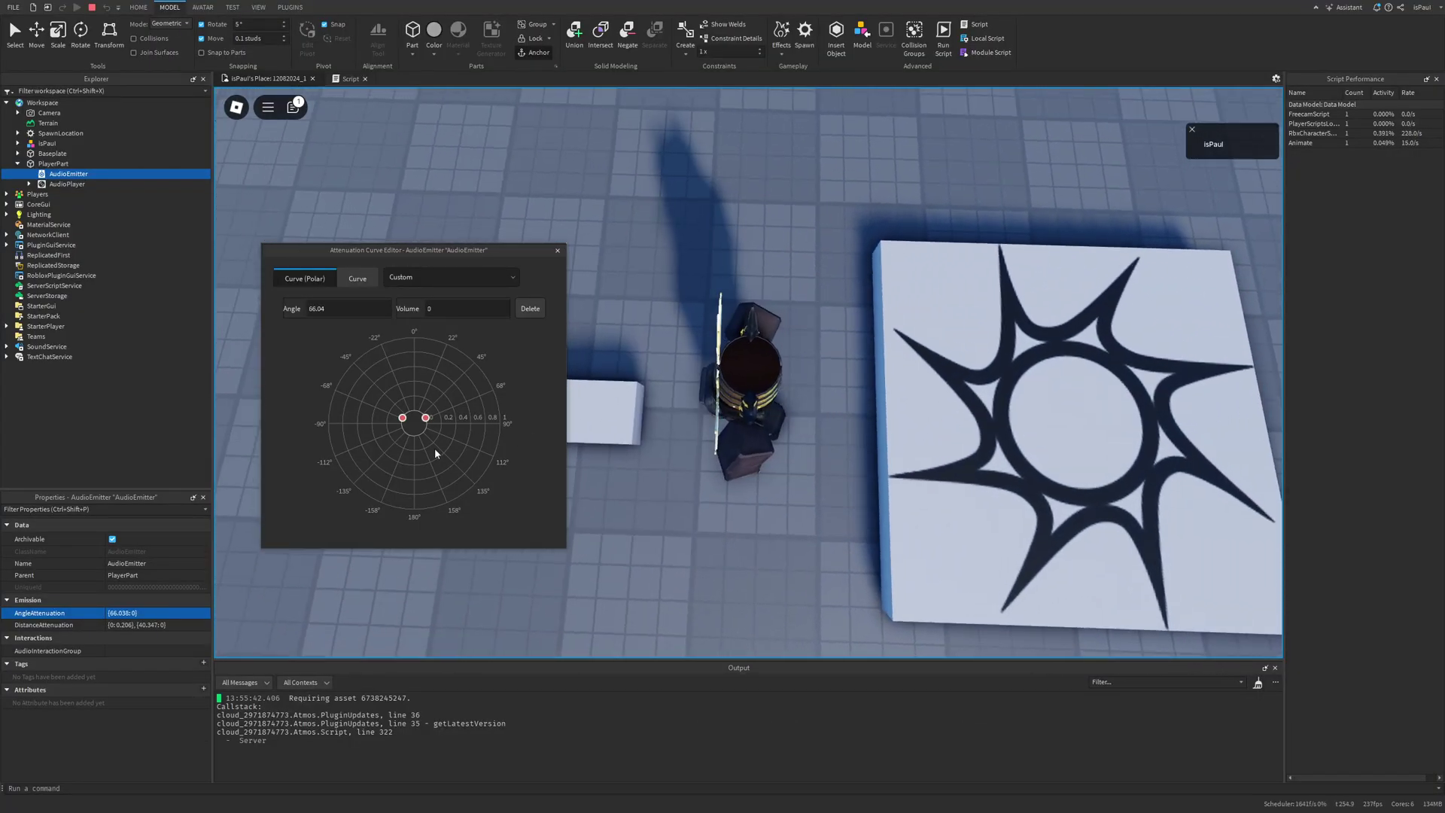
key(a)
key(a)
right_drag(624, 440, 625, 440)
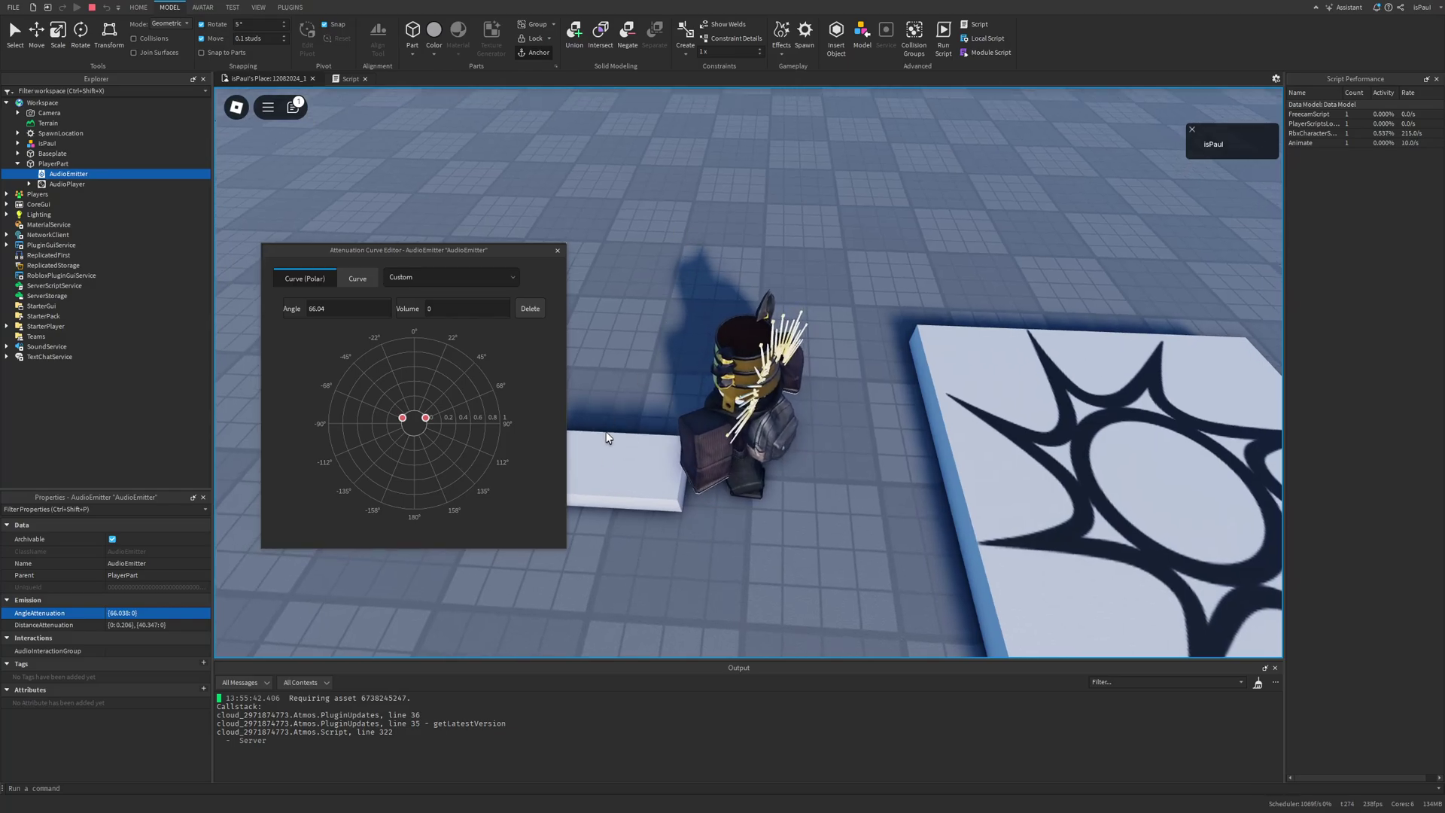
Move the AngleAttenuation point outward to about 42° with volume 0.66
drag(403, 418, 392, 413)
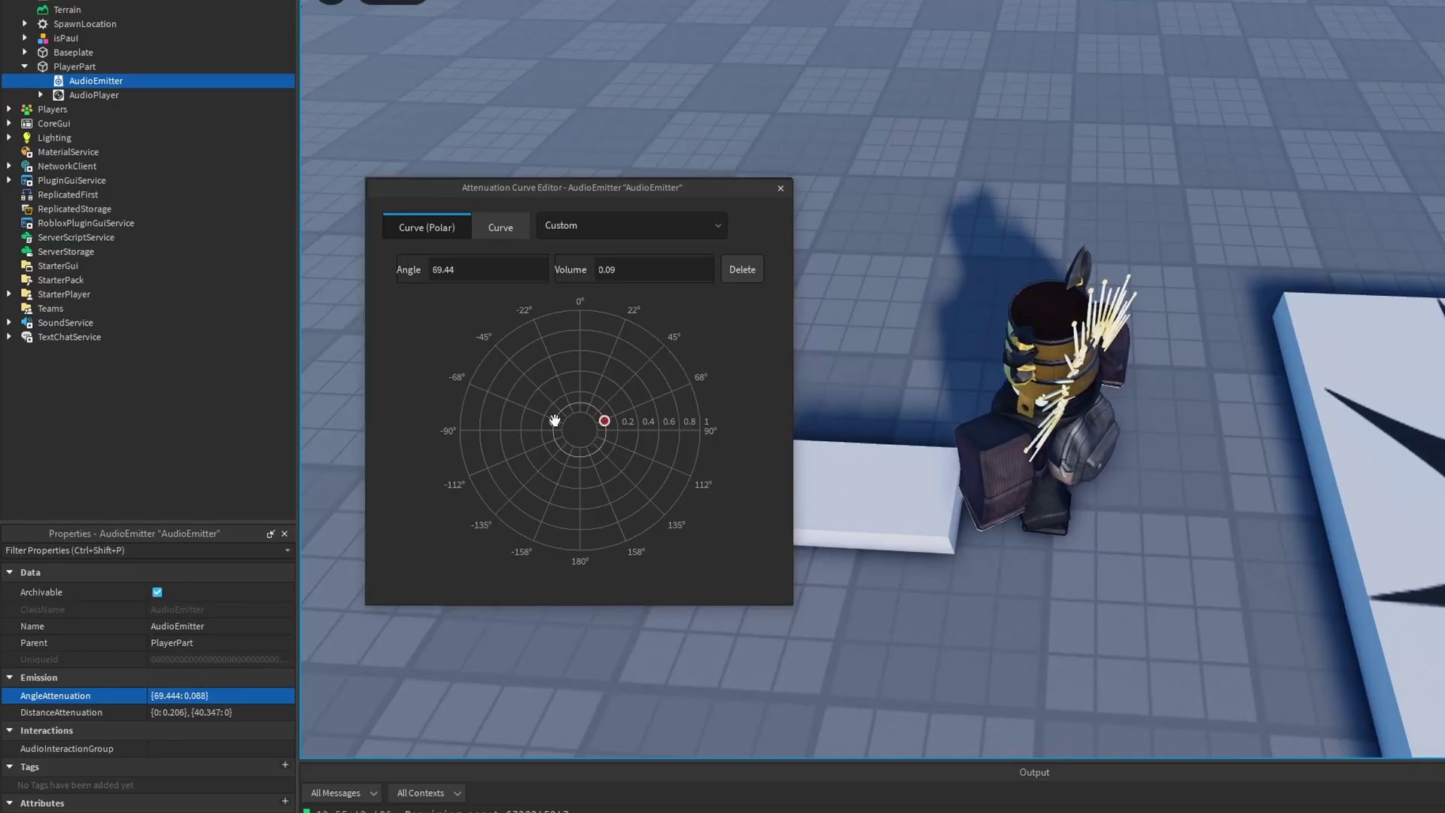
drag(549, 415, 506, 368)
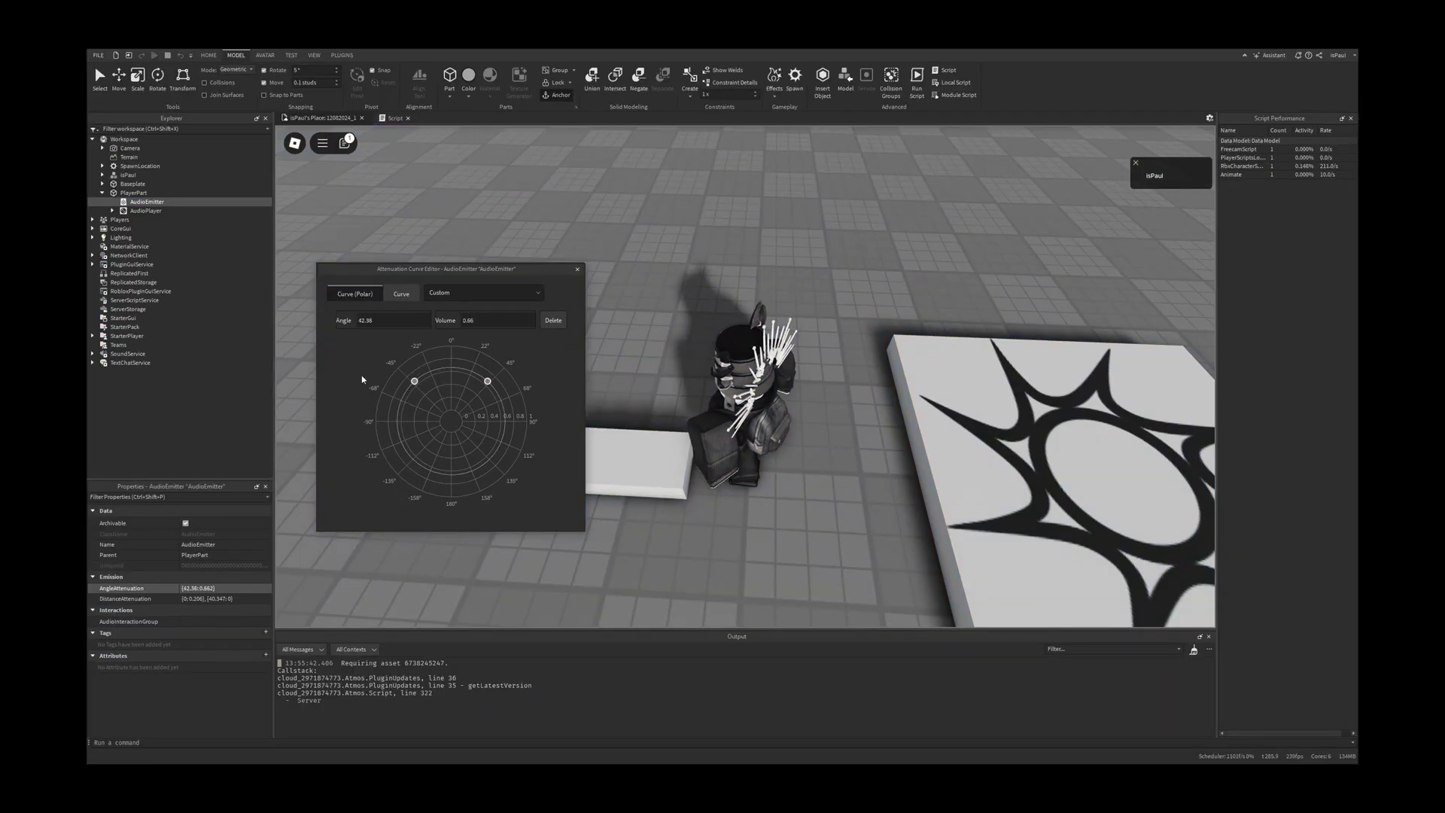
Enable Looping on PlayerPart's AudioPlayer
click(145, 211)
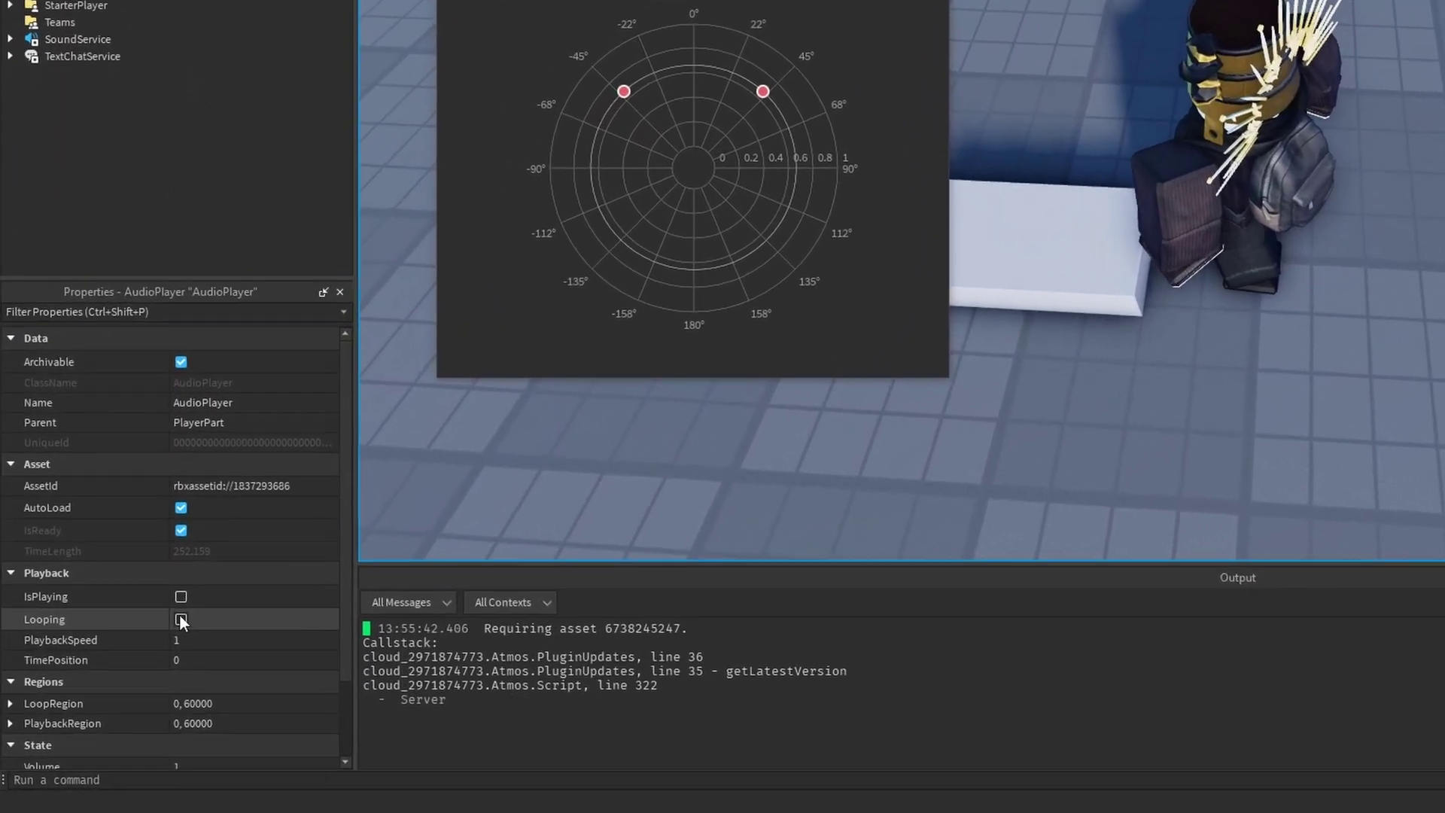
click(181, 619)
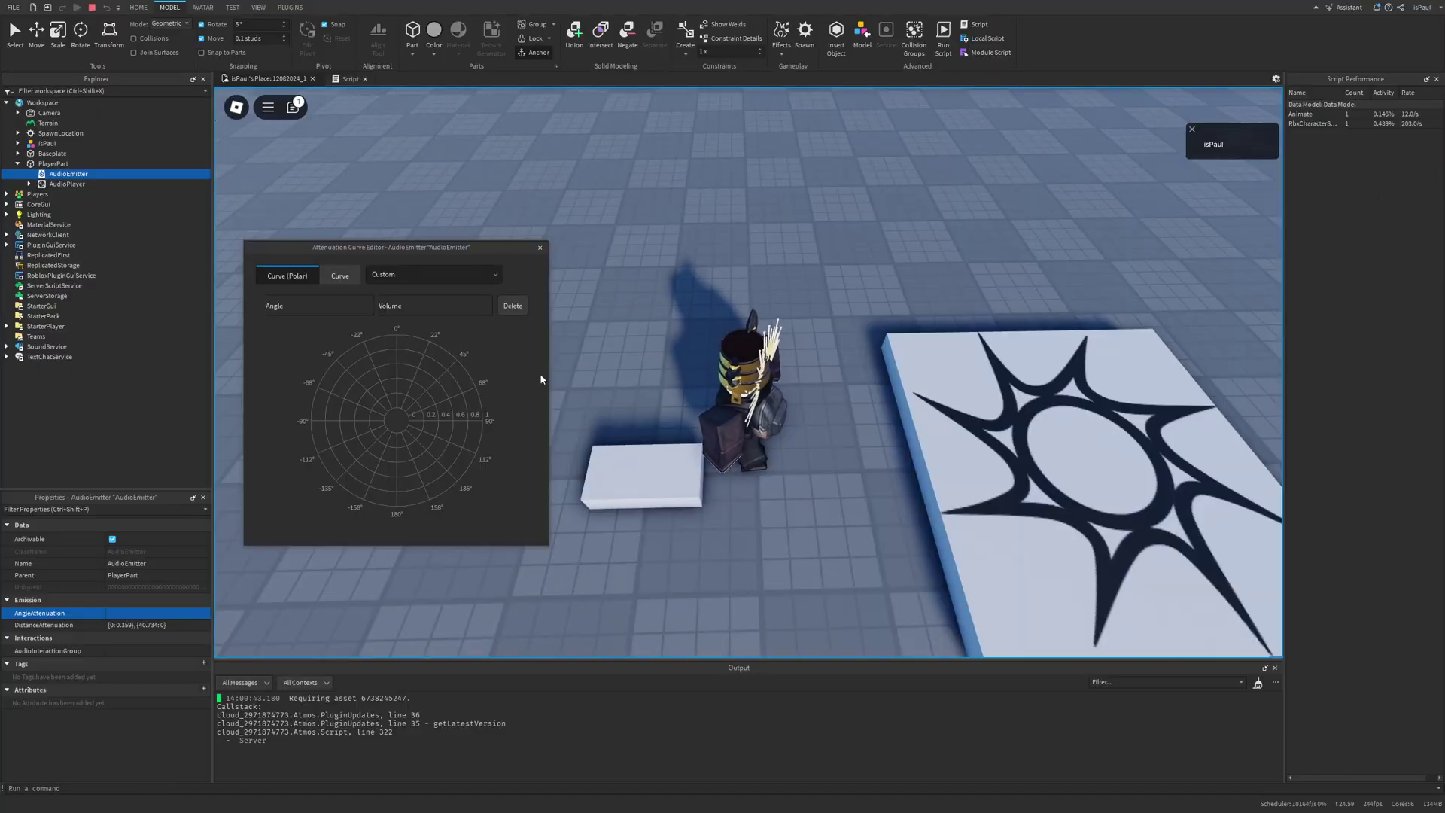
Add a point to the empty AngleAttenuation polar curve and move it to about 91° with volume 0.61
click(362, 397)
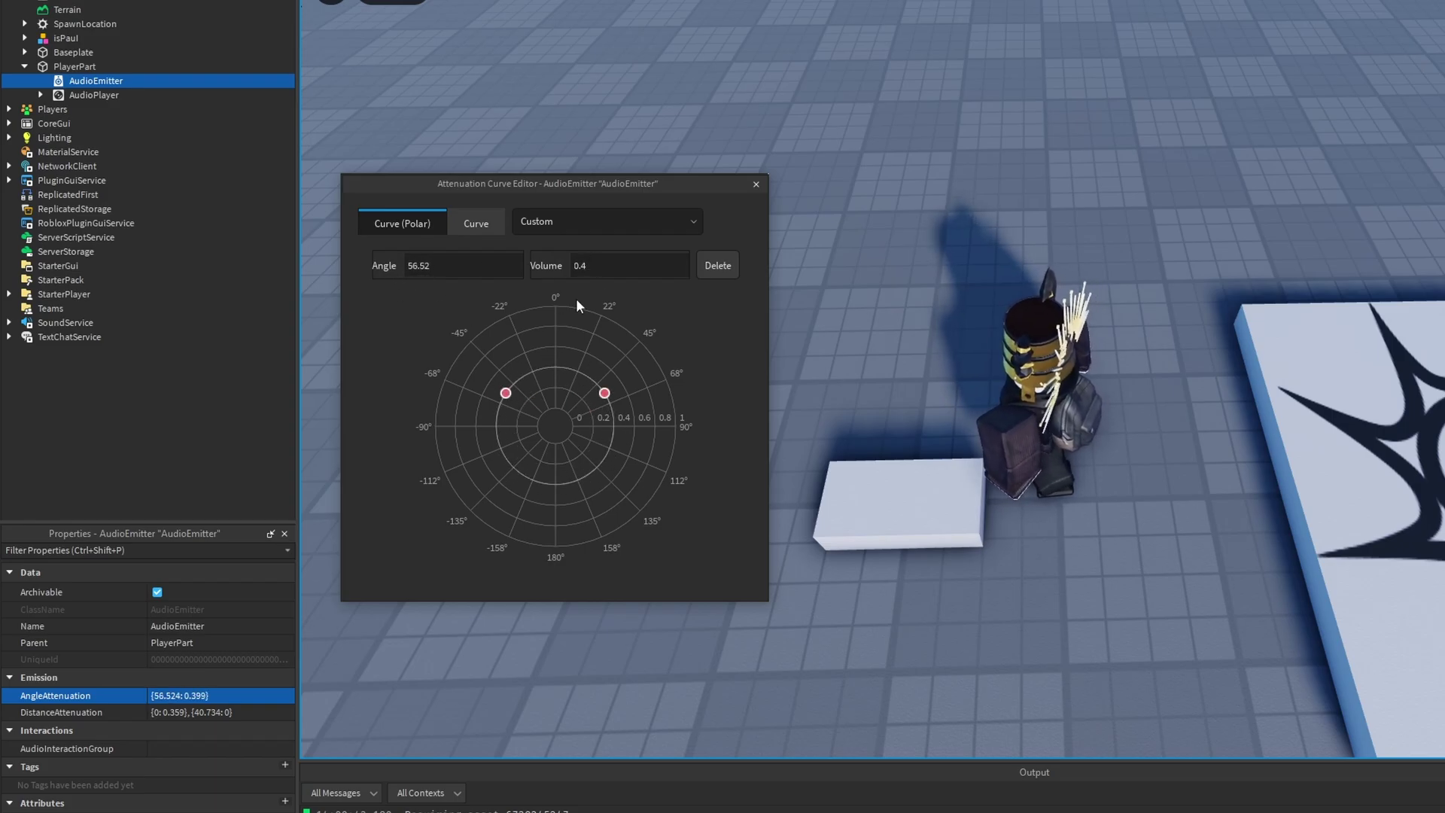
drag(505, 393, 499, 414)
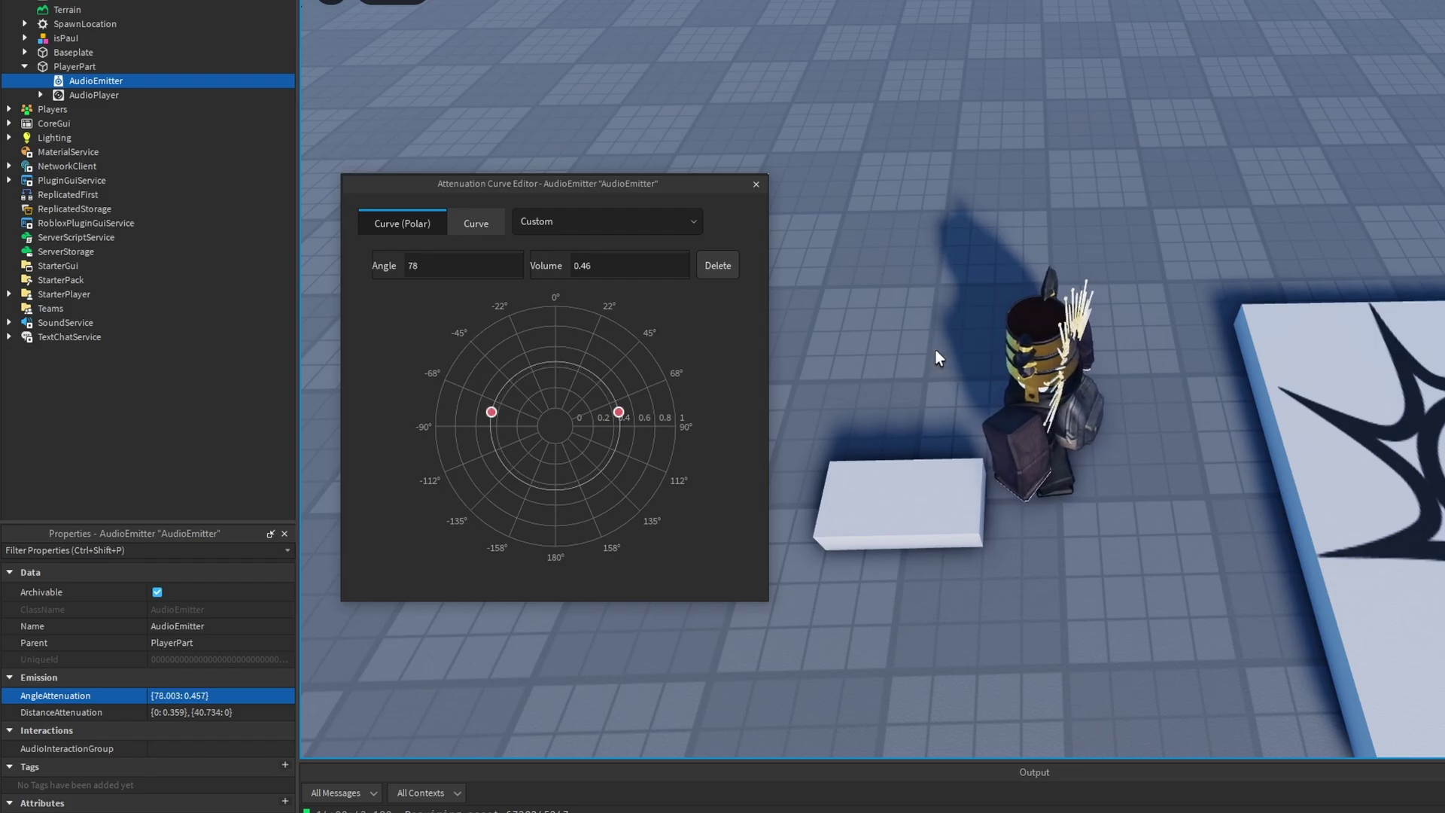
mouse_move(490, 413)
mouse_down()
mouse_move(436, 413)
mouse_move(490, 427)
mouse_move(476, 427)
mouse_up()
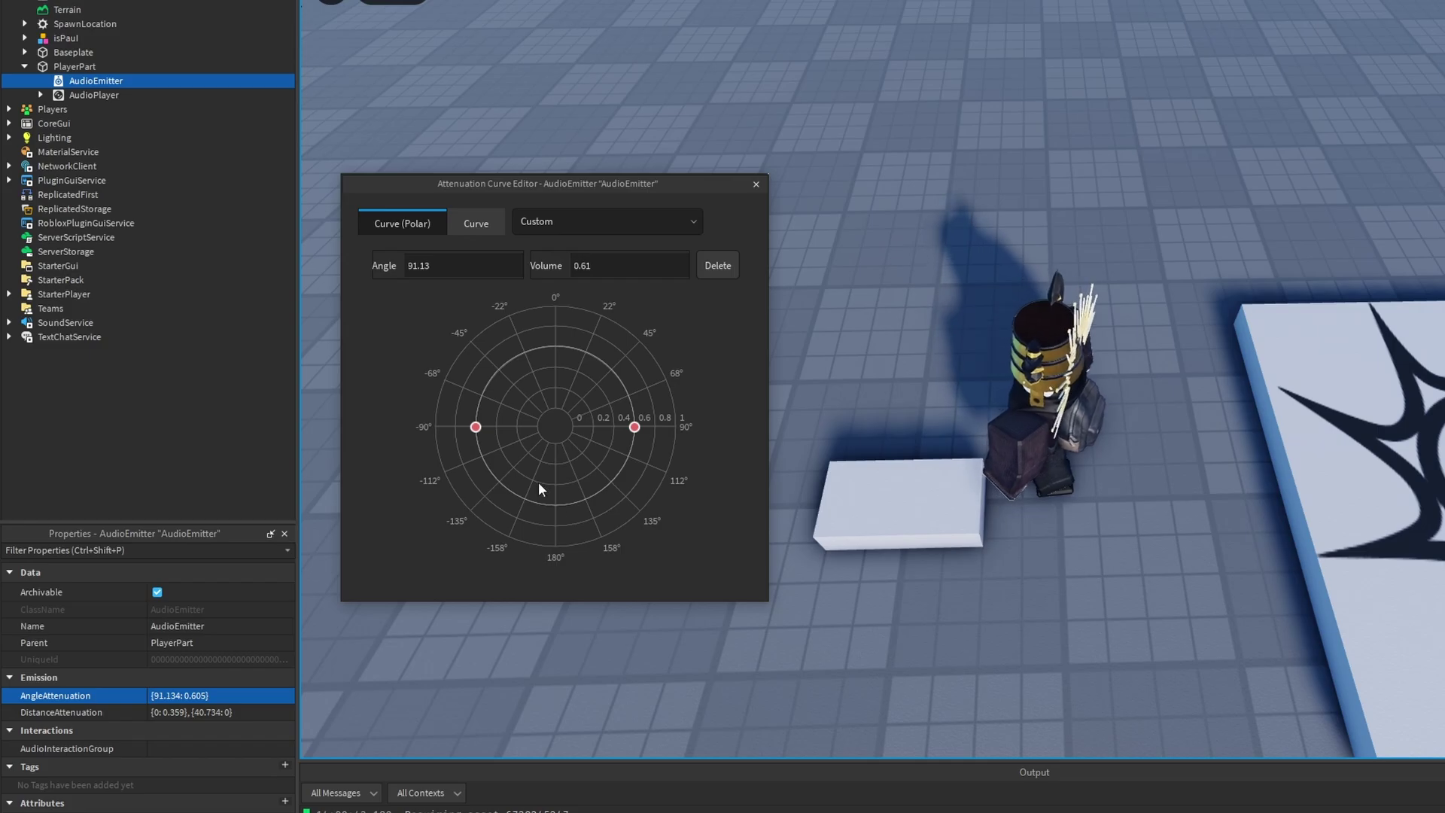
Add further AngleAttenuation points at about 171° with volume 1 and at about 83° with volume 0.02
mouse_move(515, 491)
mouse_down()
mouse_move(510, 478)
mouse_move(538, 549)
mouse_up()
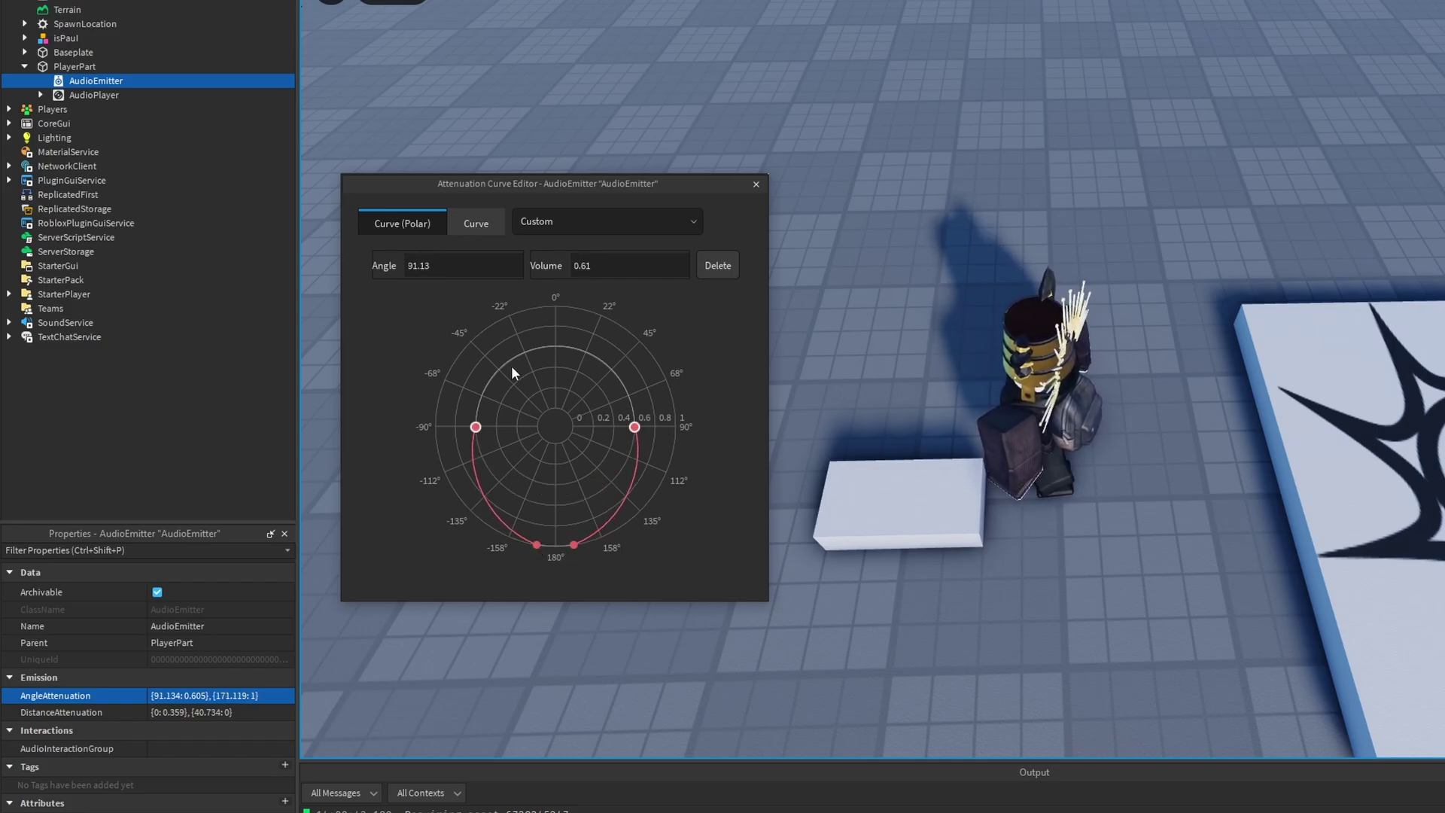
click(573, 545)
click(476, 427)
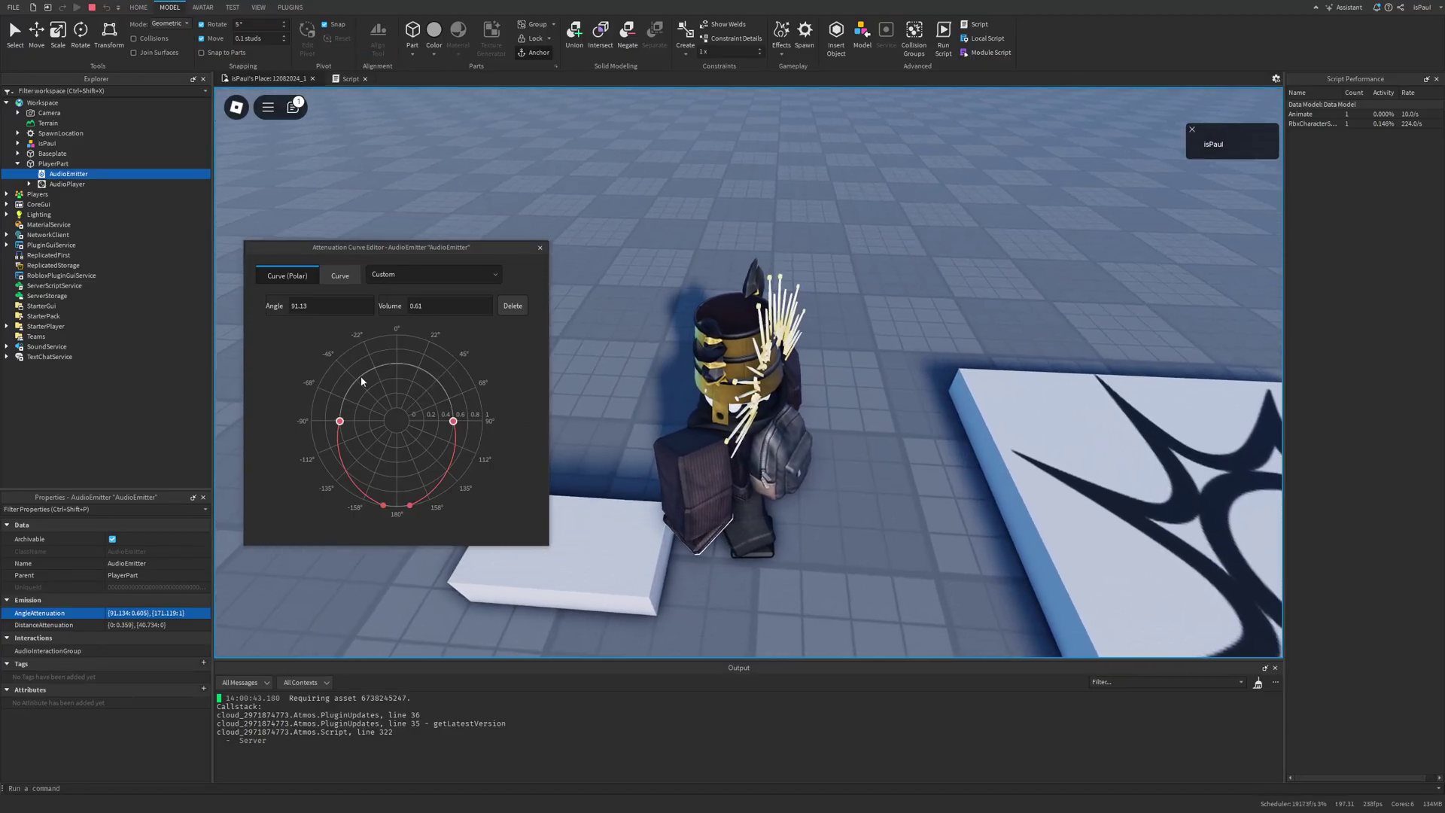
drag(362, 377, 382, 418)
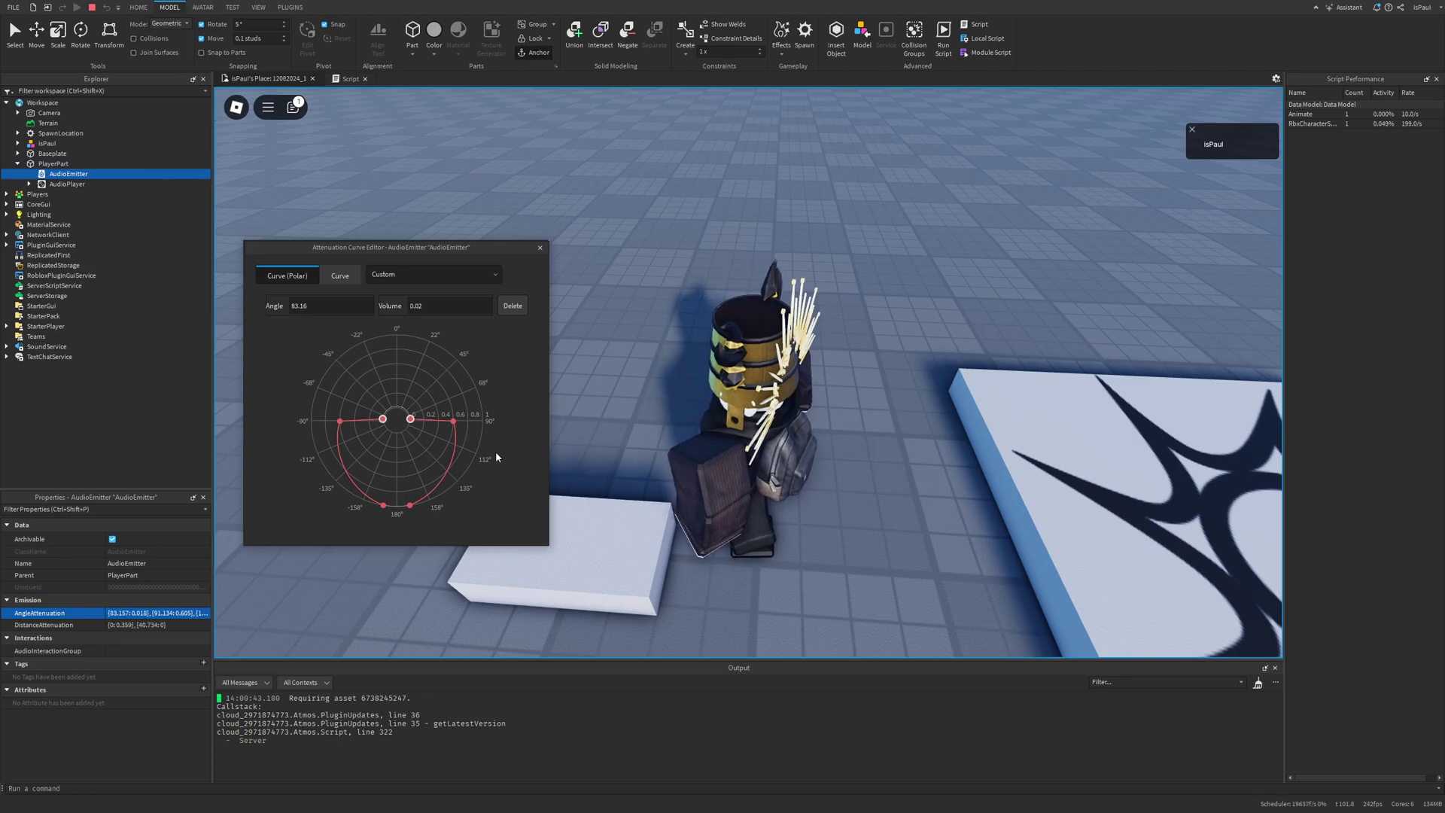
Walk the character around PlayerPart, compare the audio with the 83° and 91° curve points, and close the curve editor
right_drag(828, 439, 846, 420)
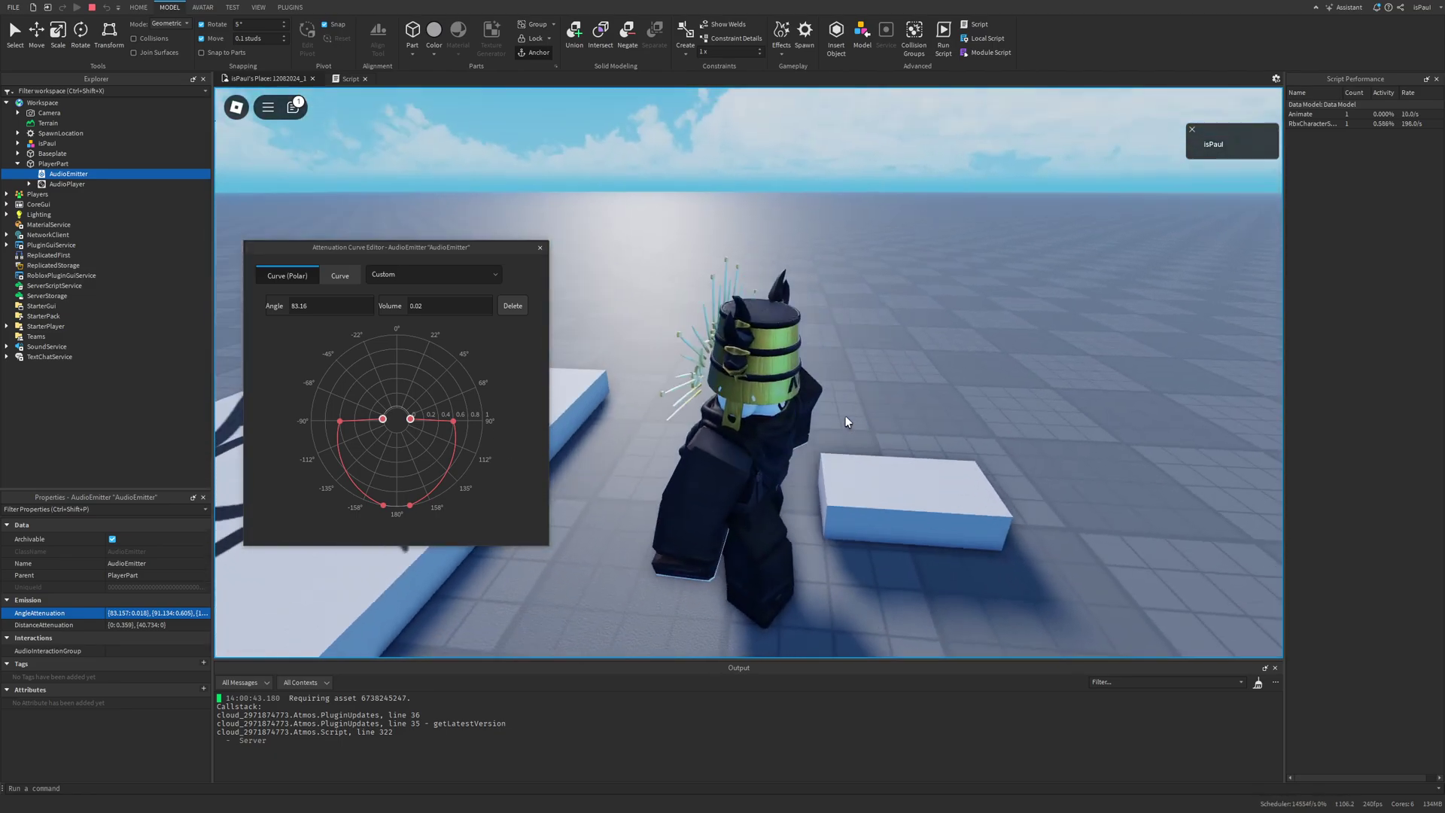
key(s)
scroll(984, 421, up, 1)
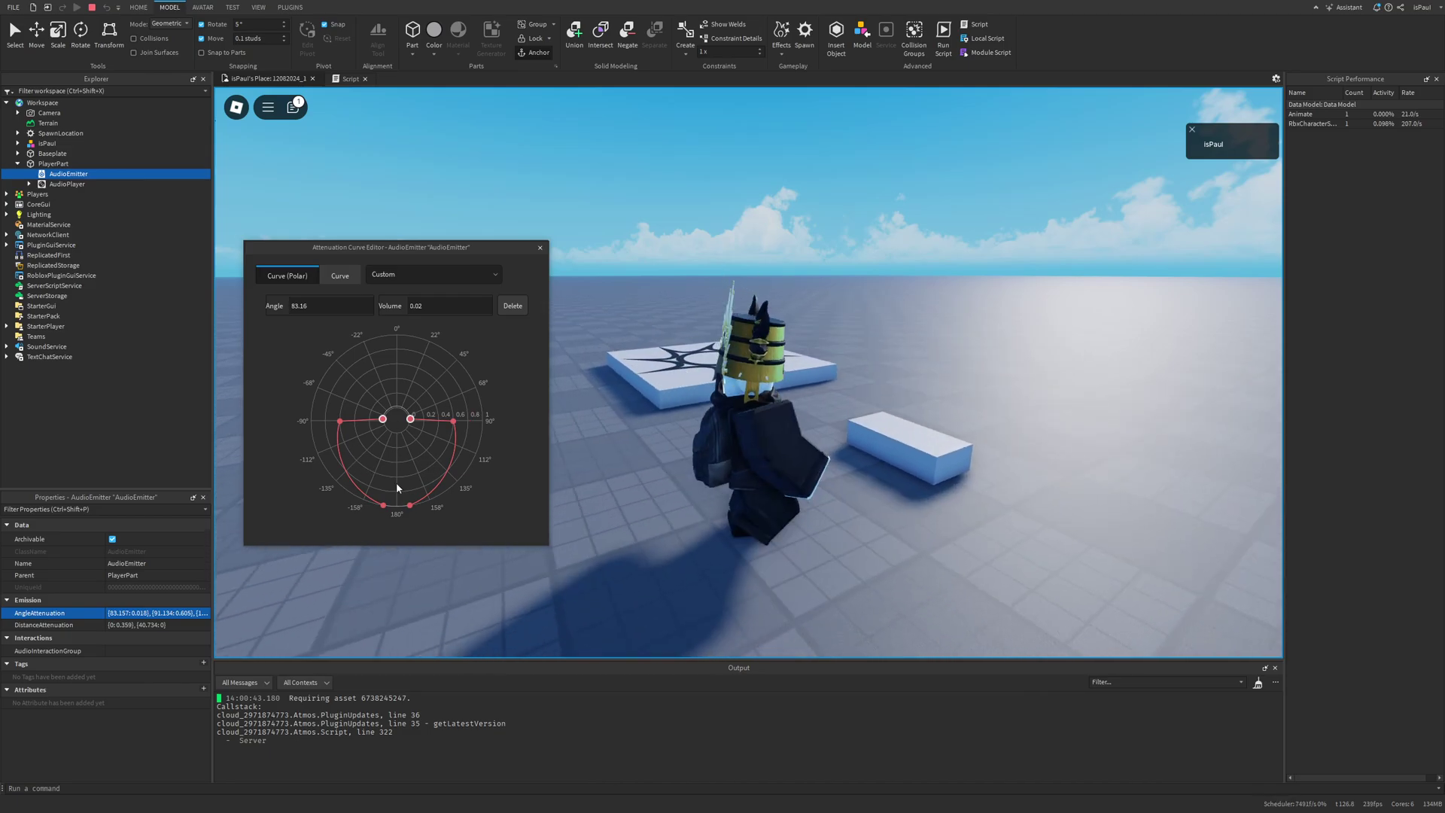
click(453, 422)
key(d)
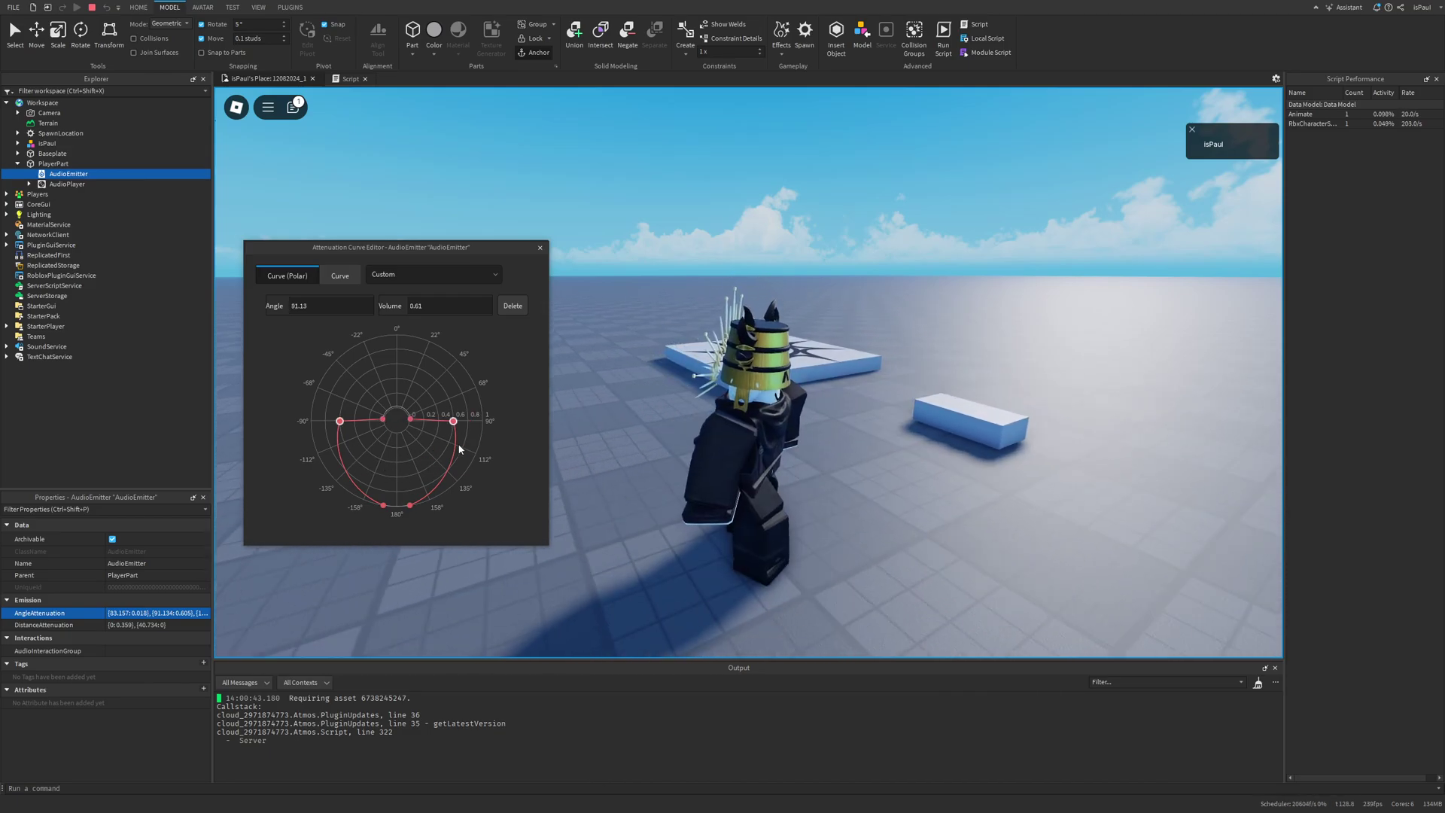
scroll(996, 425, down, 1)
right_drag(961, 429, 996, 425)
click(382, 419)
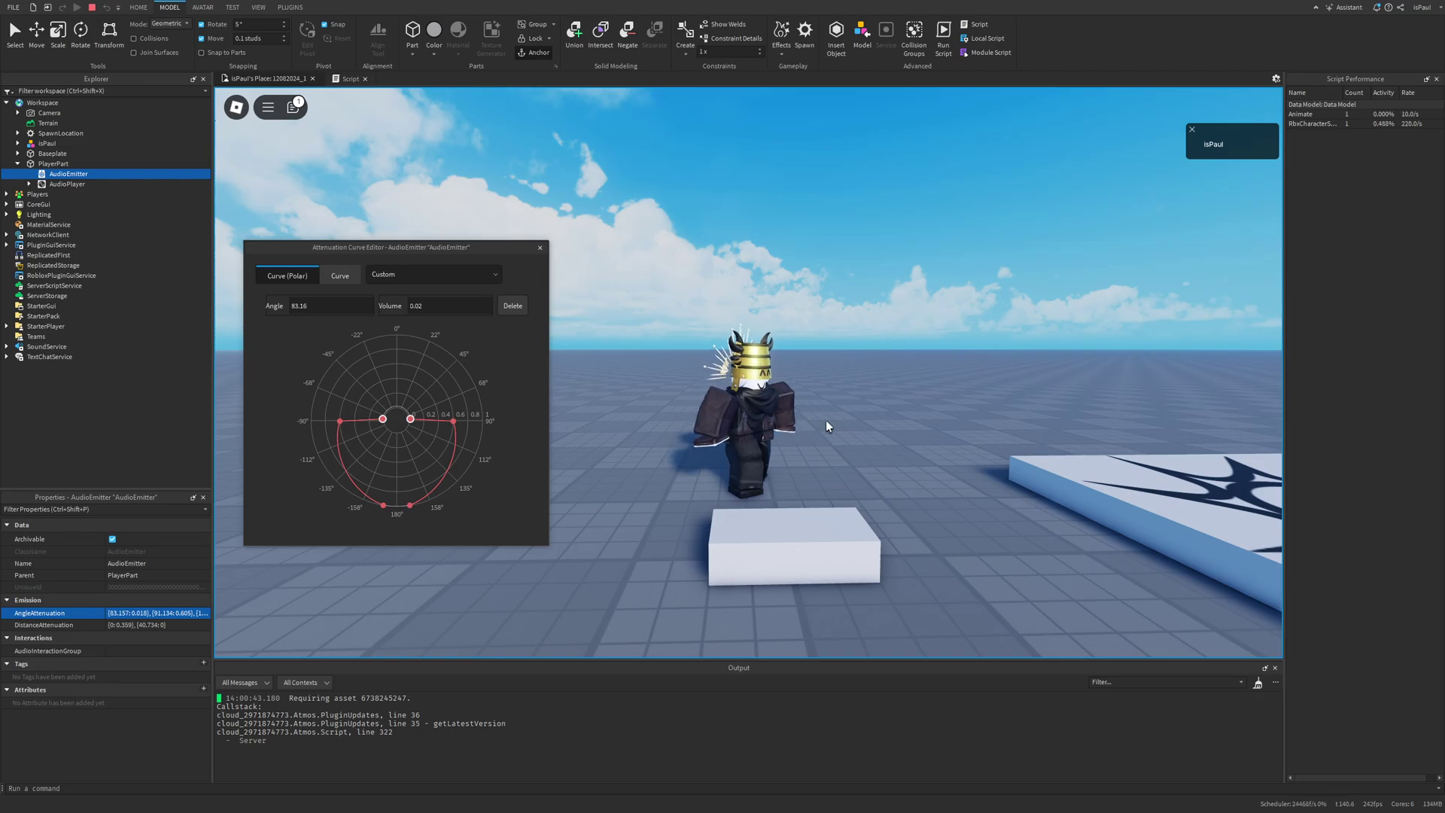
right_drag(938, 424, 939, 425)
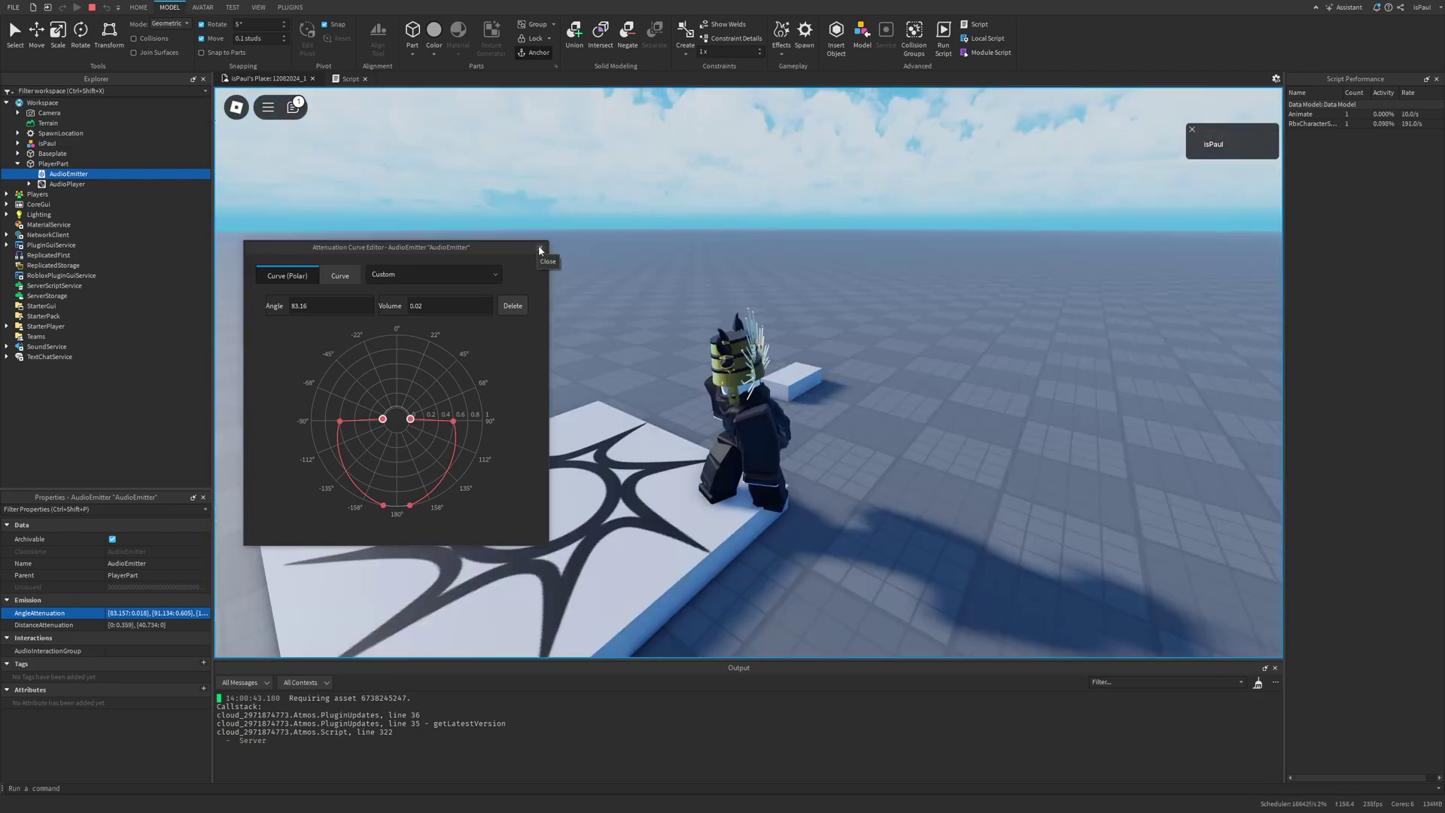
click(453, 421)
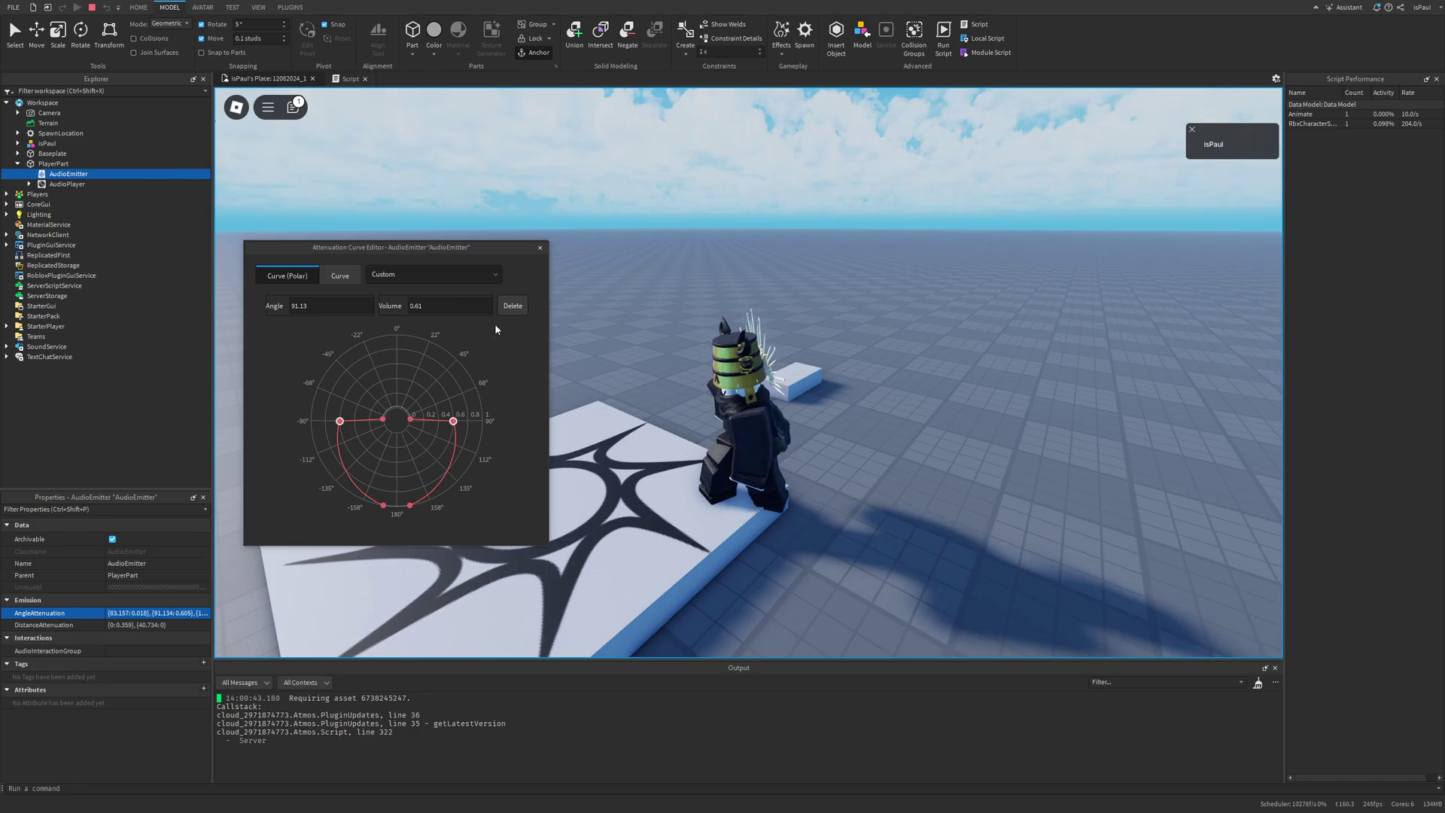
click(540, 248)
Insert a Part in Workspace and scale it into a tall, wide wall between the character and PlayerPart
key(s)
right_drag(904, 412, 903, 412)
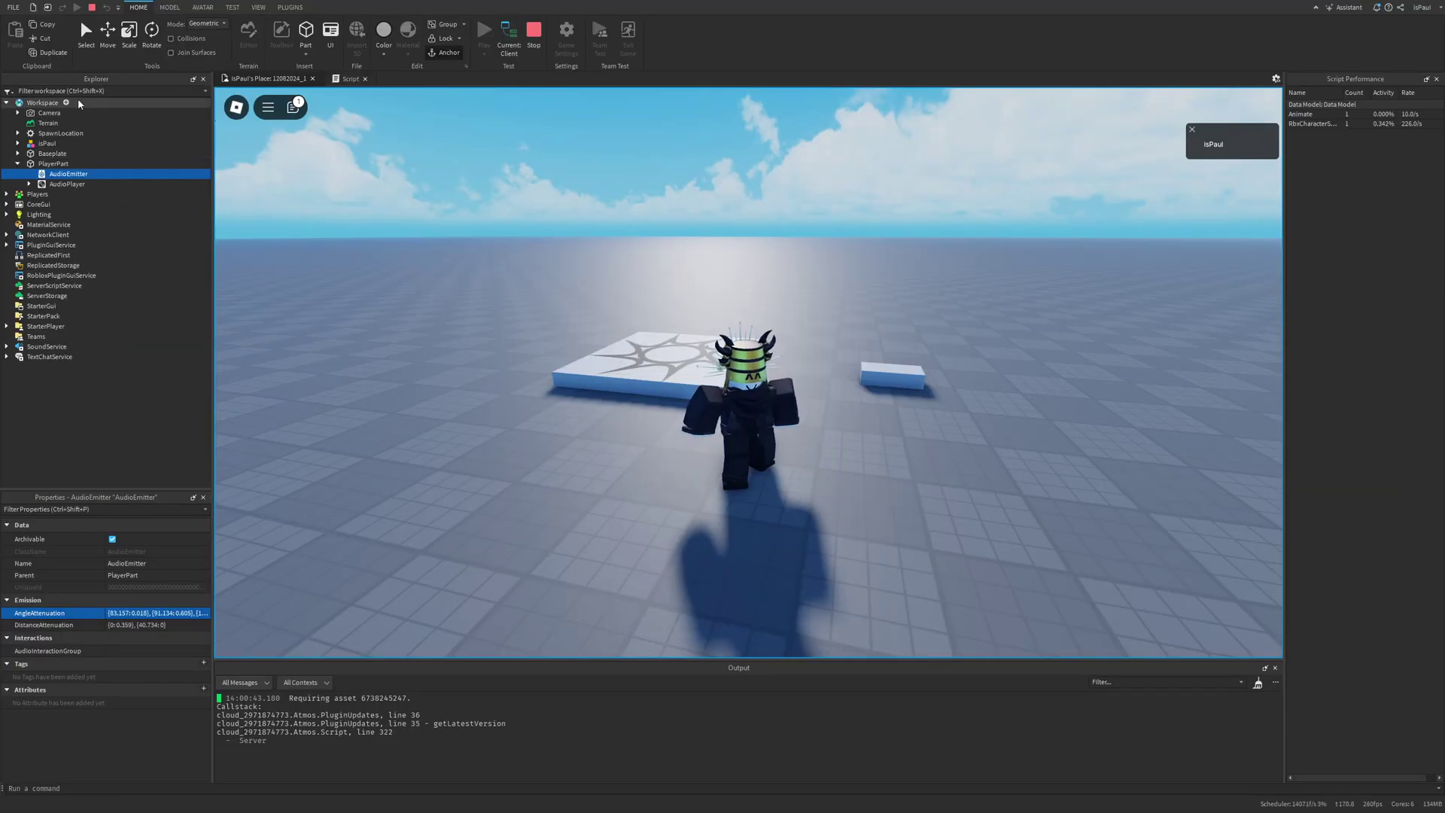
click(67, 103)
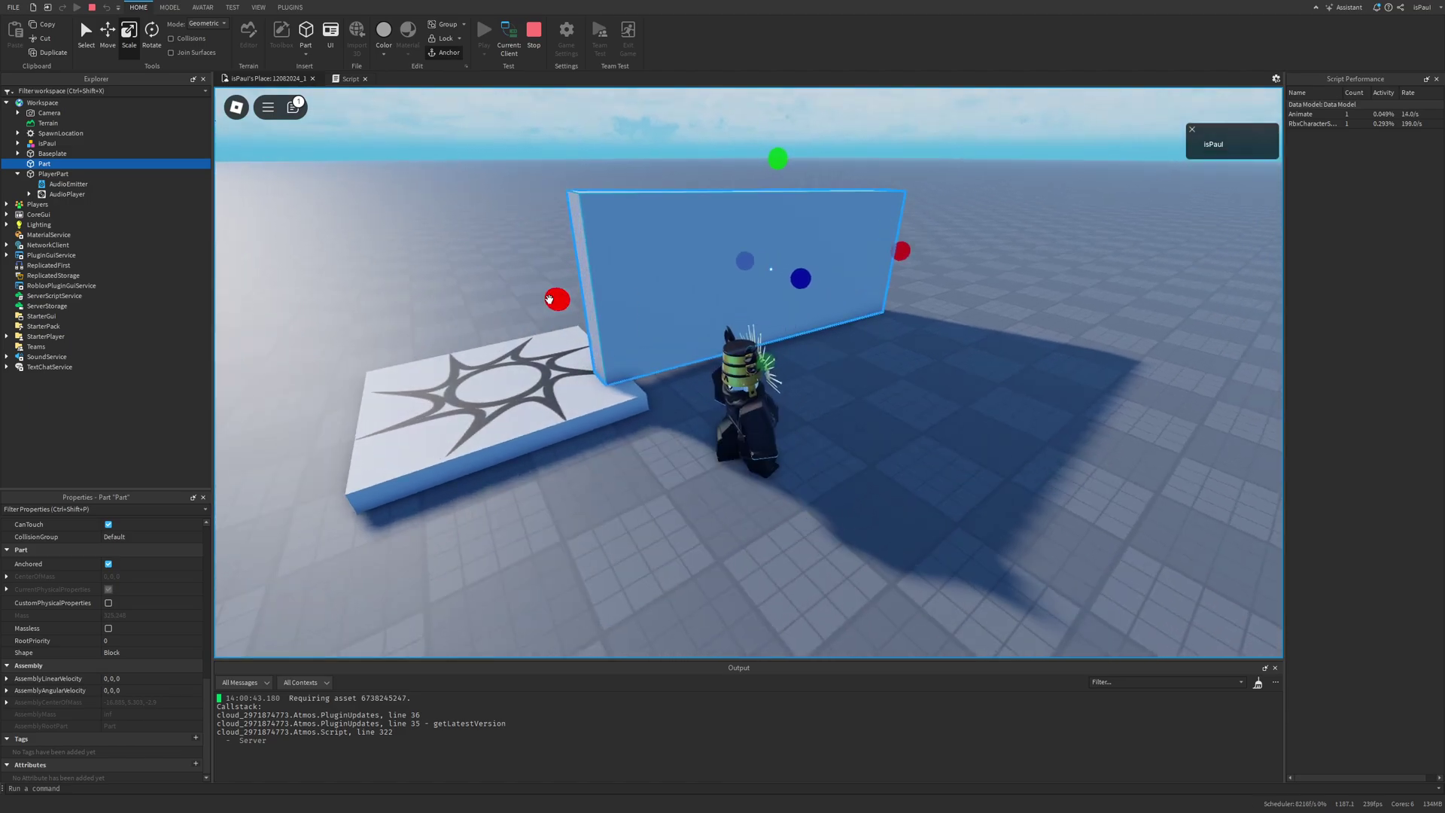
drag(548, 299, 597, 291)
Reopen the AudioEmitter's AngleAttenuation curve and delete all of its points
click(66, 183)
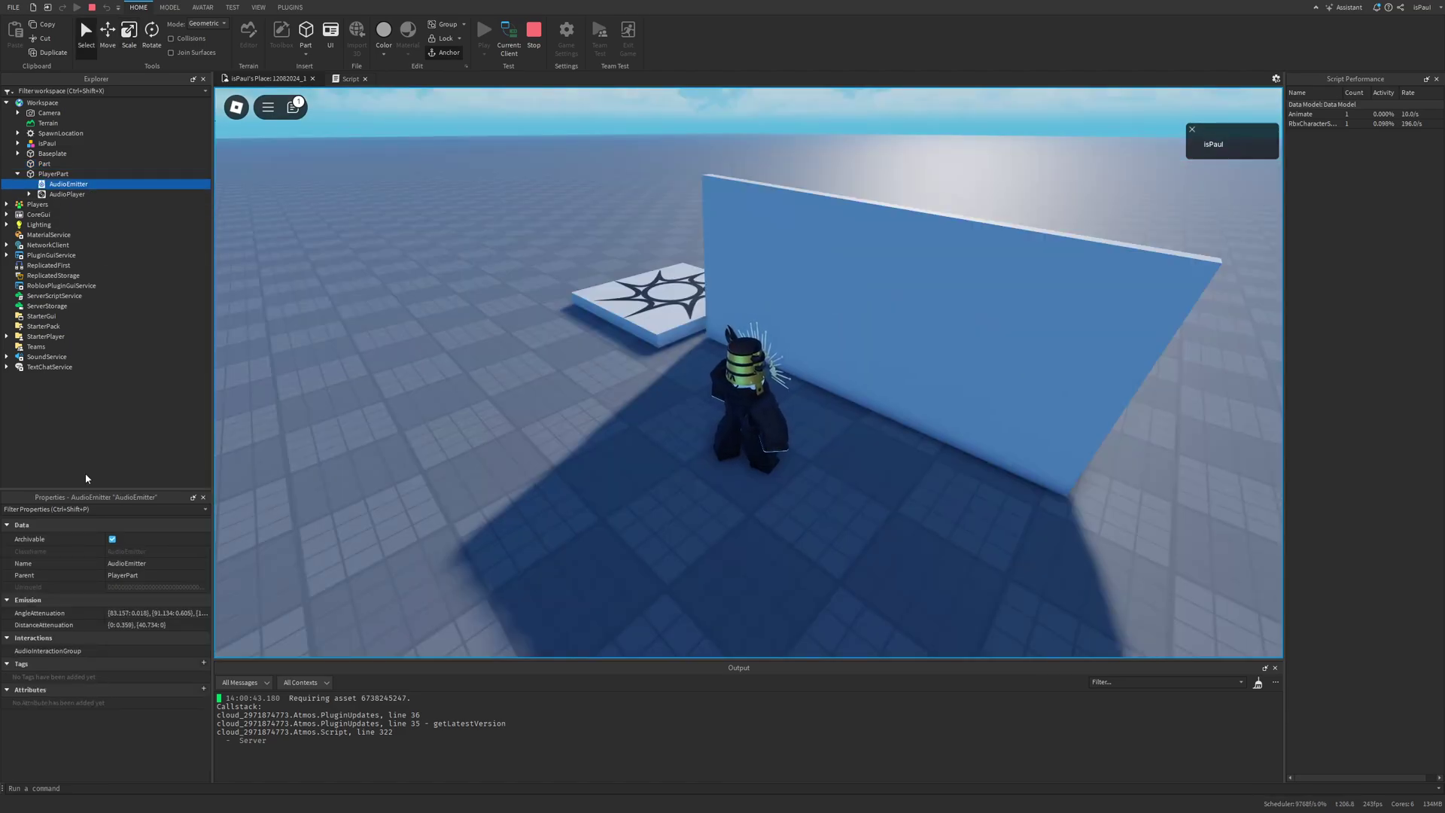
click(204, 613)
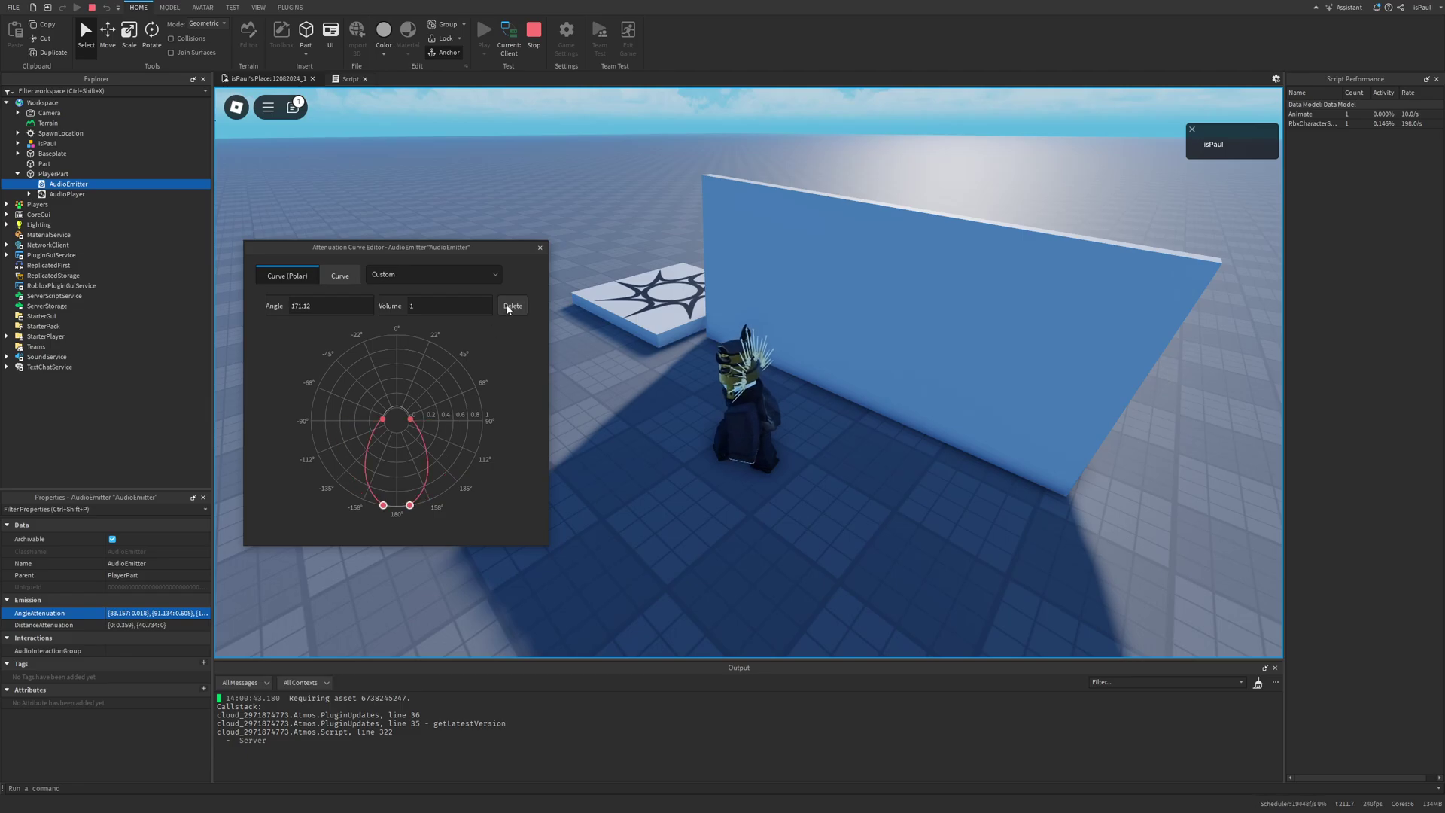
click(512, 306)
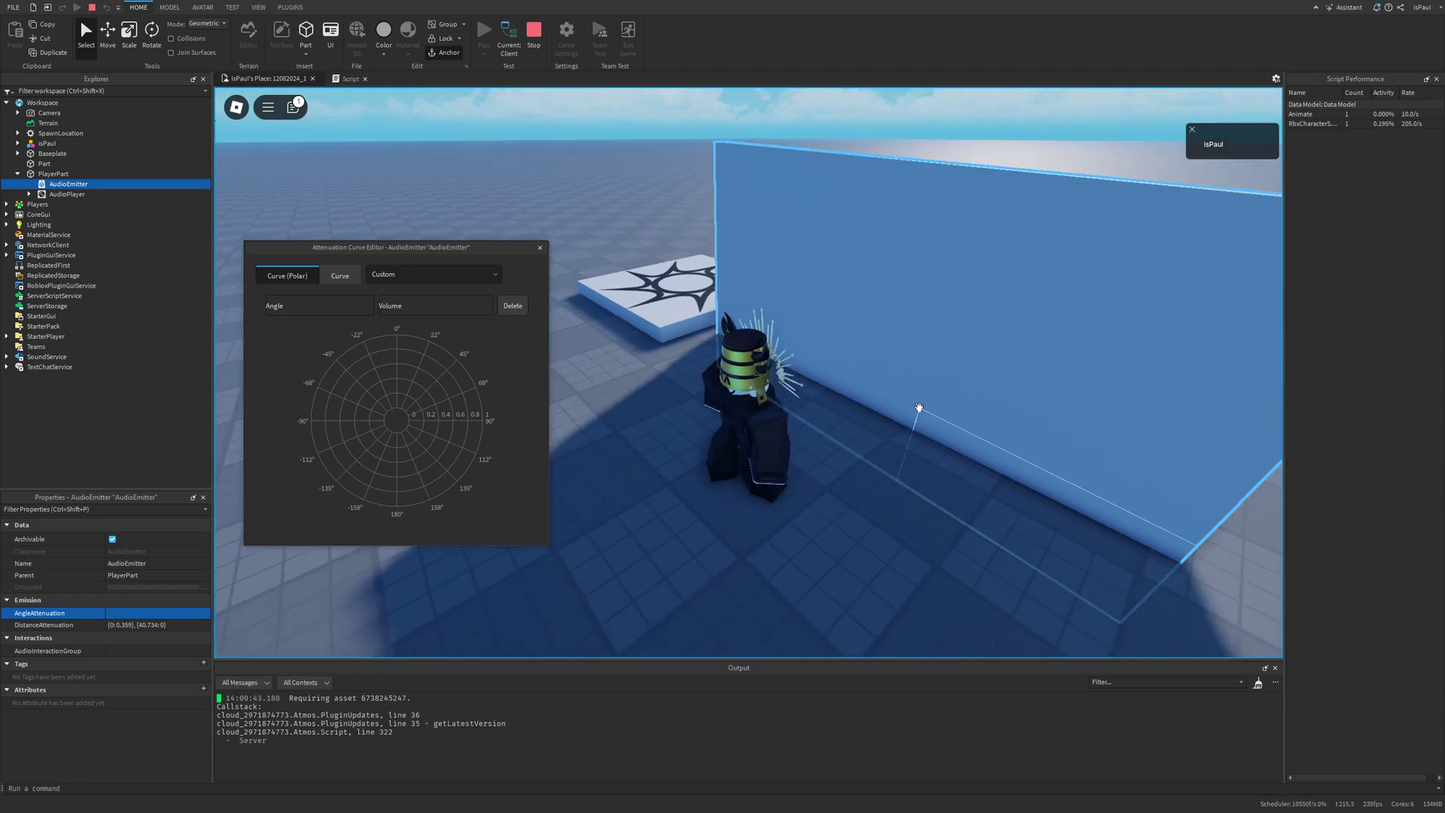
Shape the AudioEmitter's AngleAttenuation with points at about 83° (volume 0.07), 87° (volume 1) and 150°, testing it around the wall
click(413, 418)
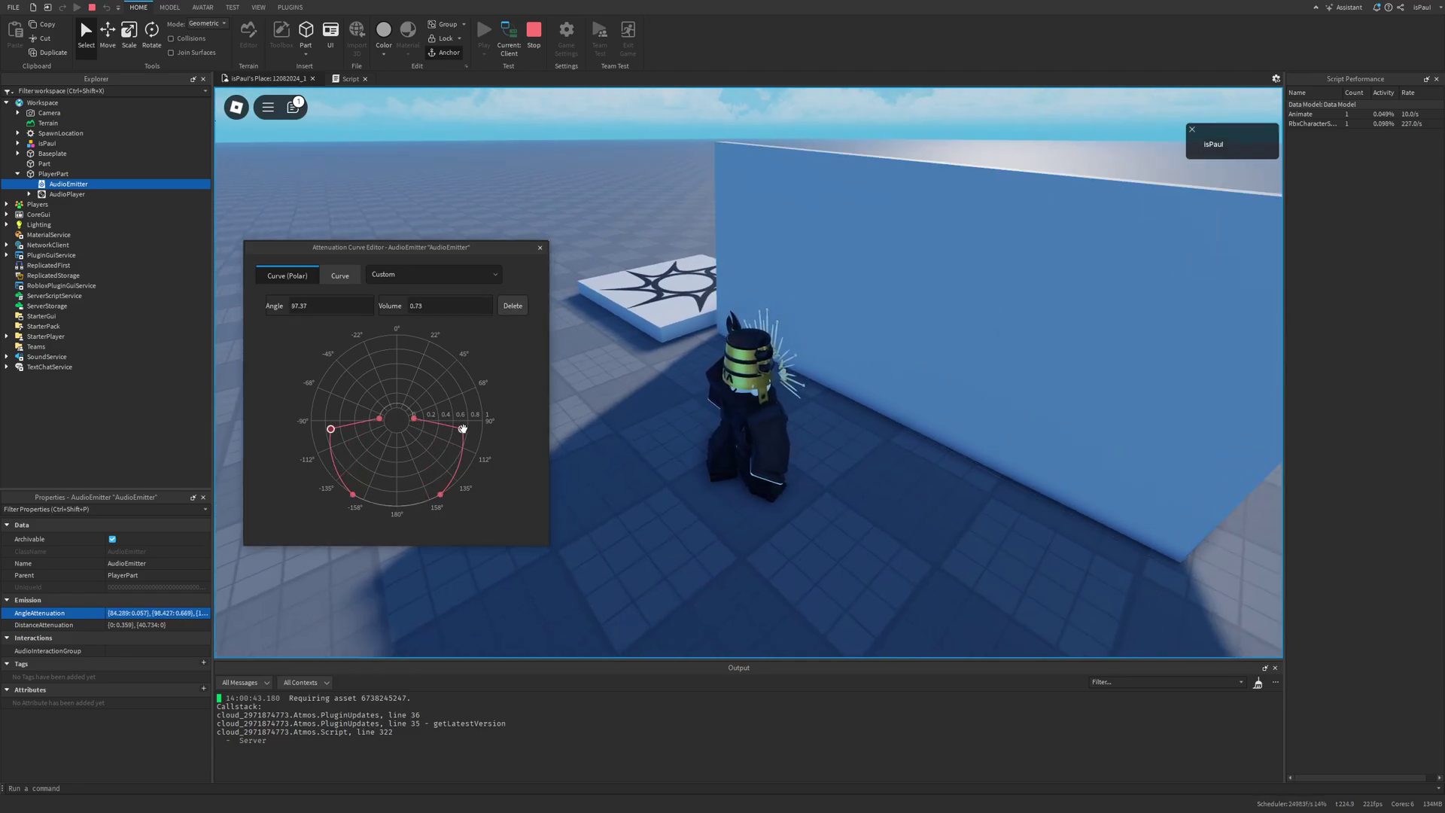
key(w)
right_drag(891, 416, 861, 422)
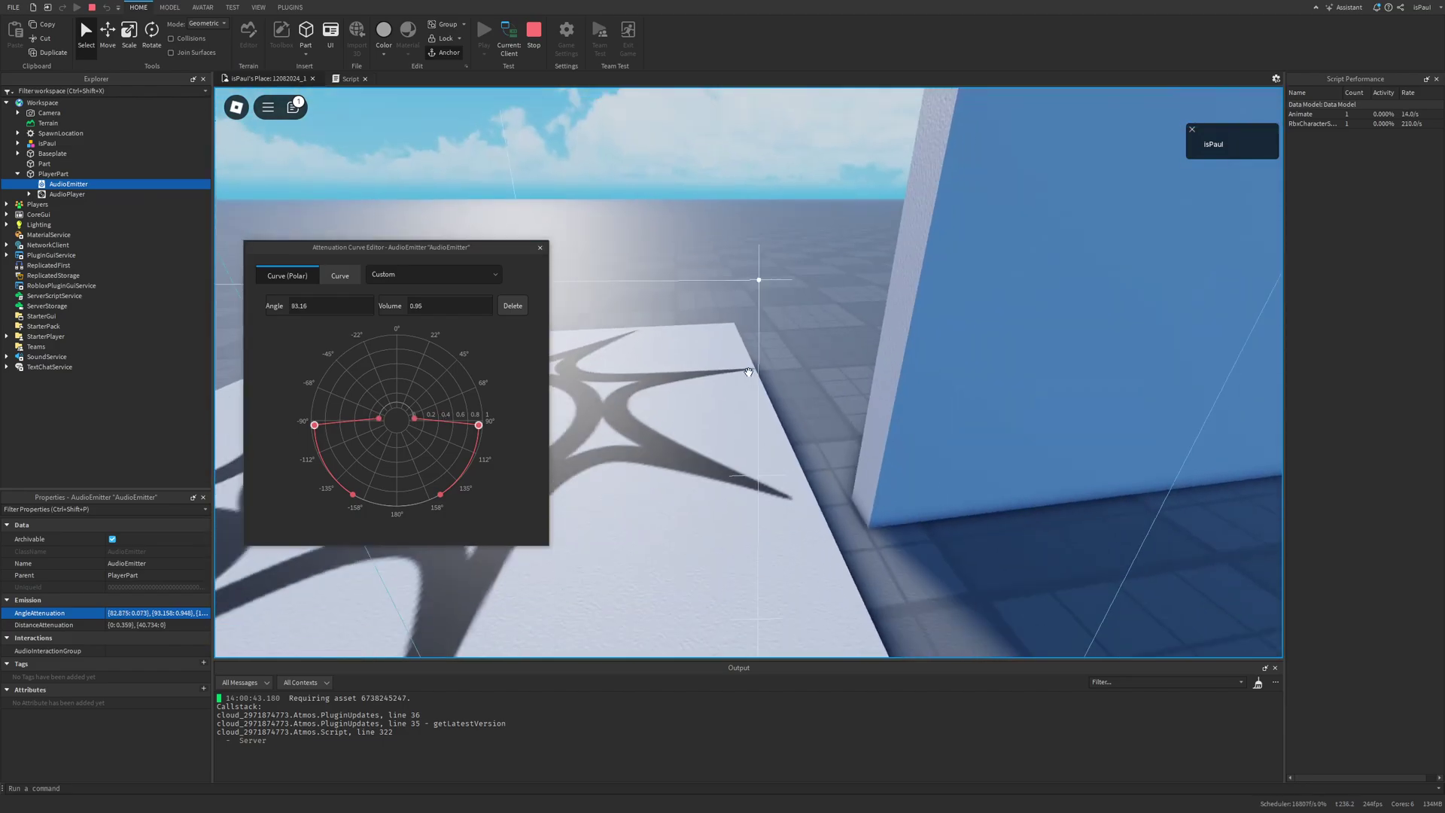
key(w)
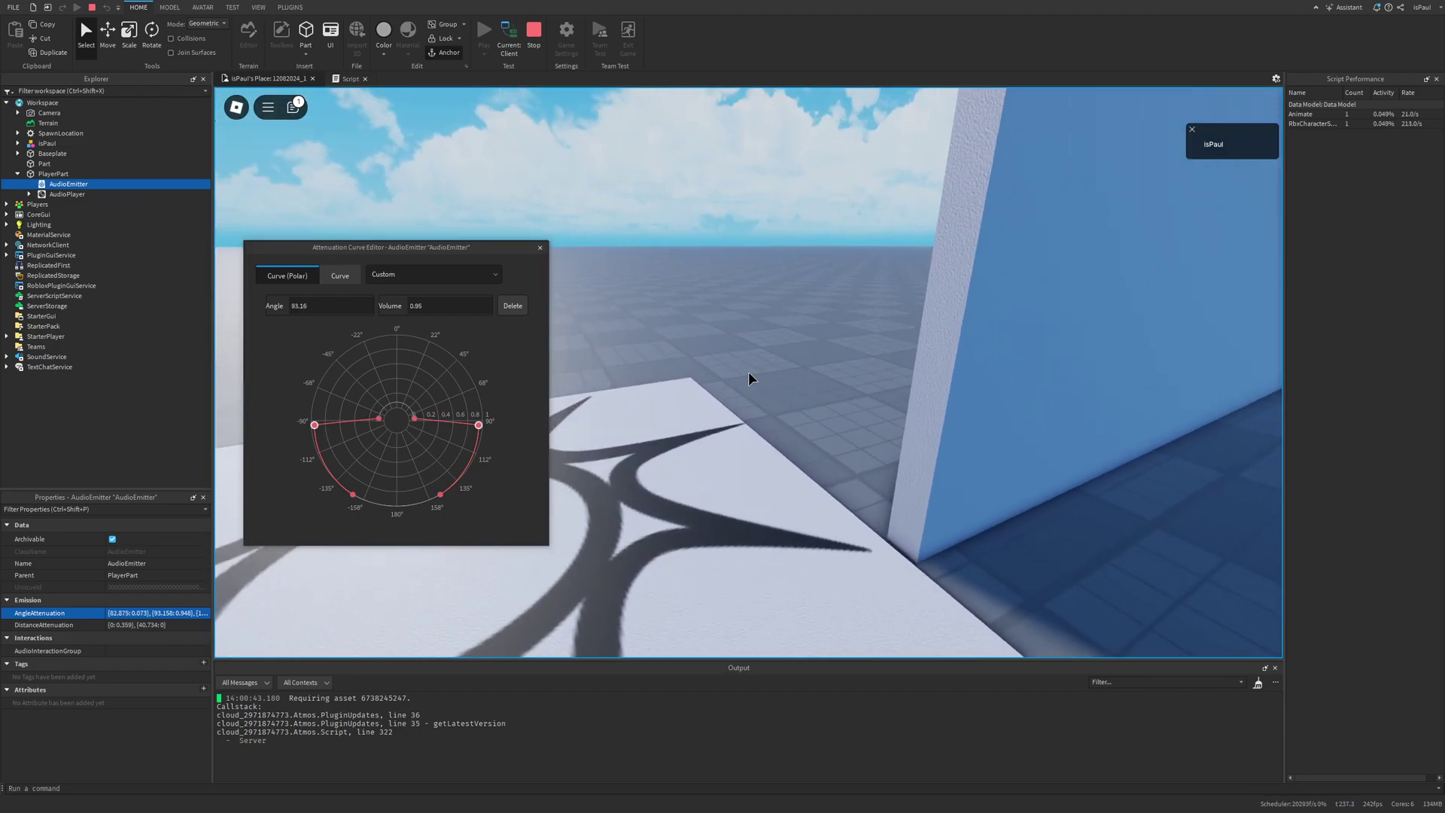
key(s)
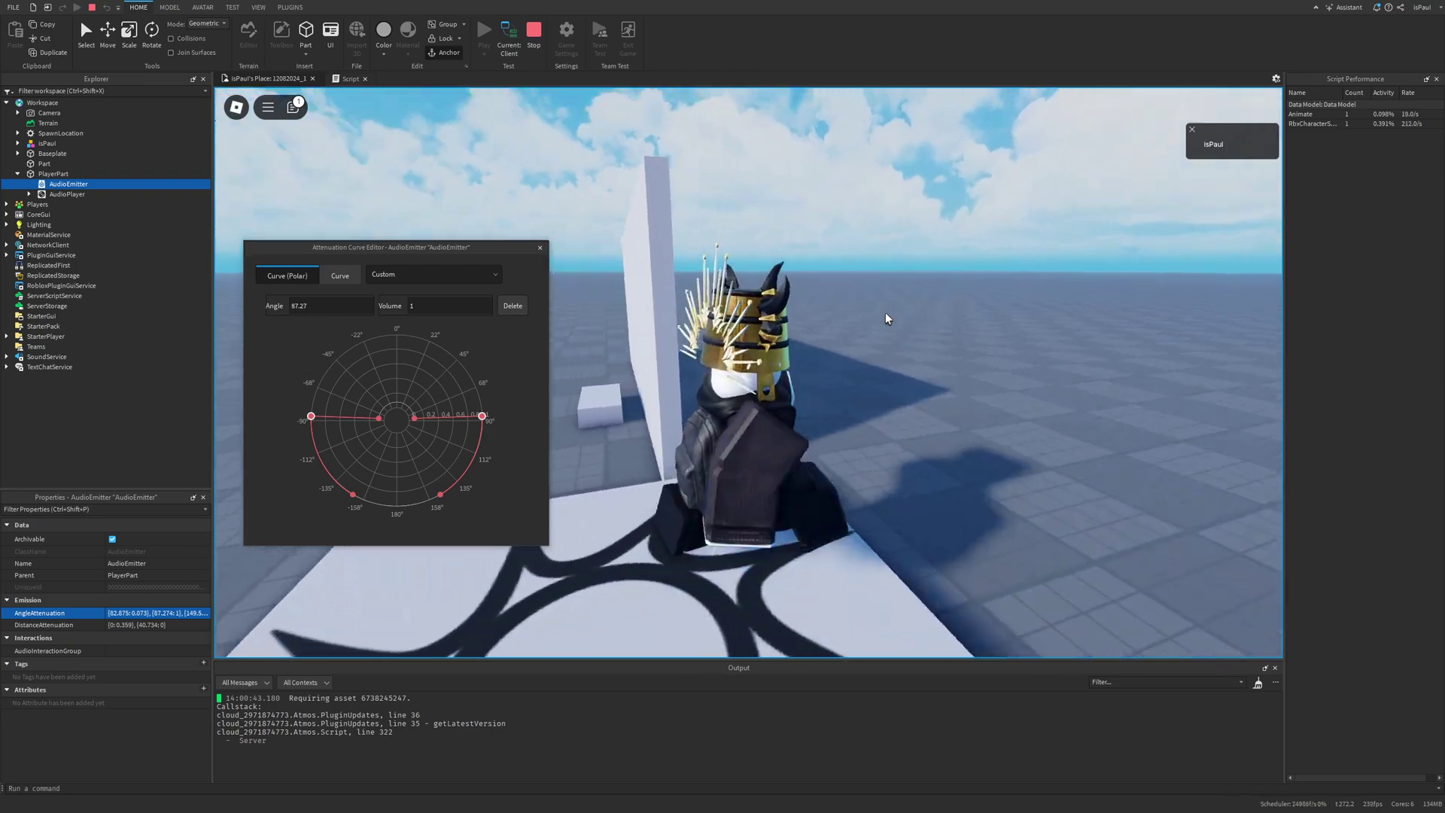
Walk the character around PlayerPart and the wall to compare the emitter's audio on both sides
key(w)
right_drag(885, 313, 722, 308)
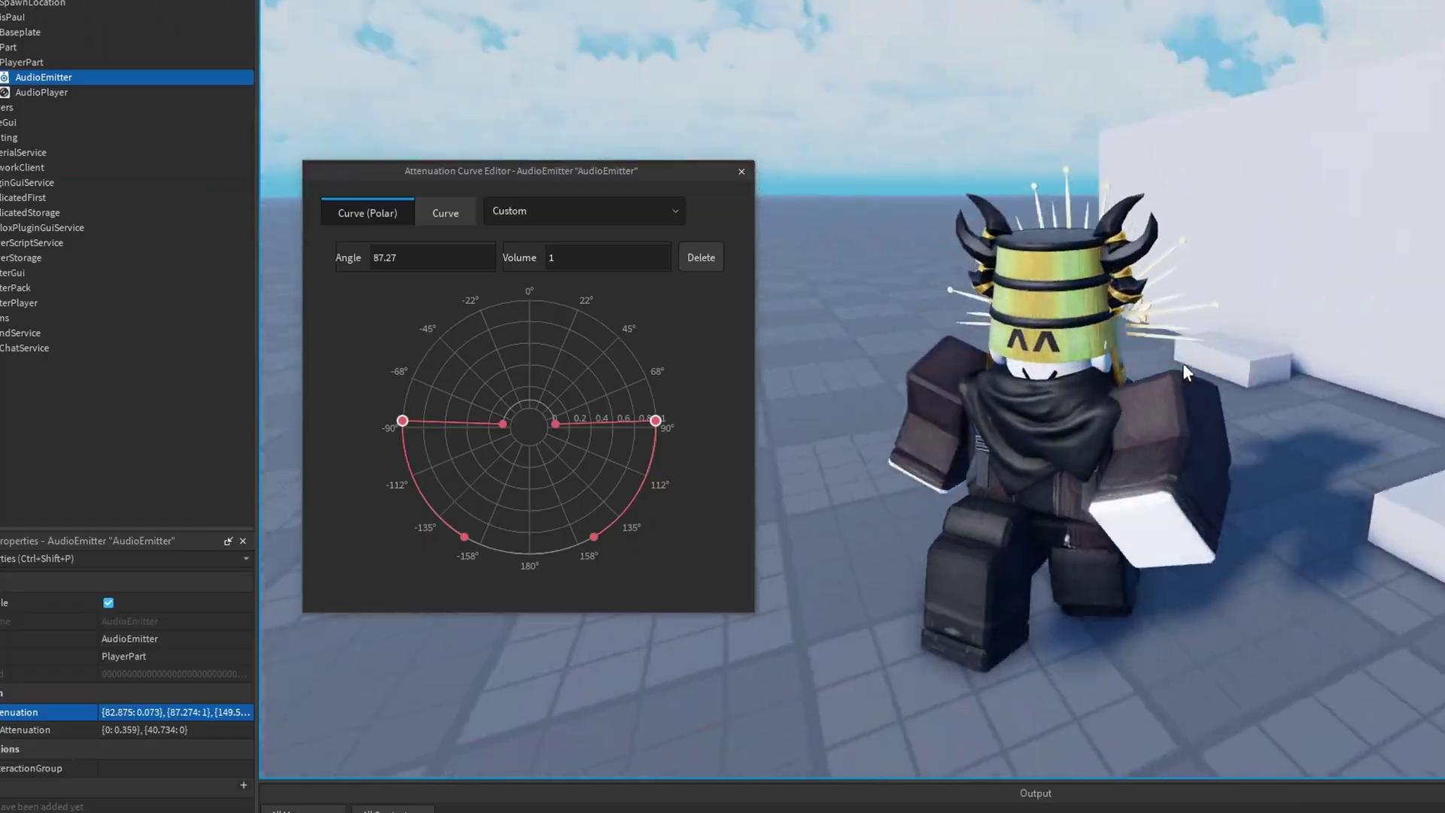
key(d)
key(w)
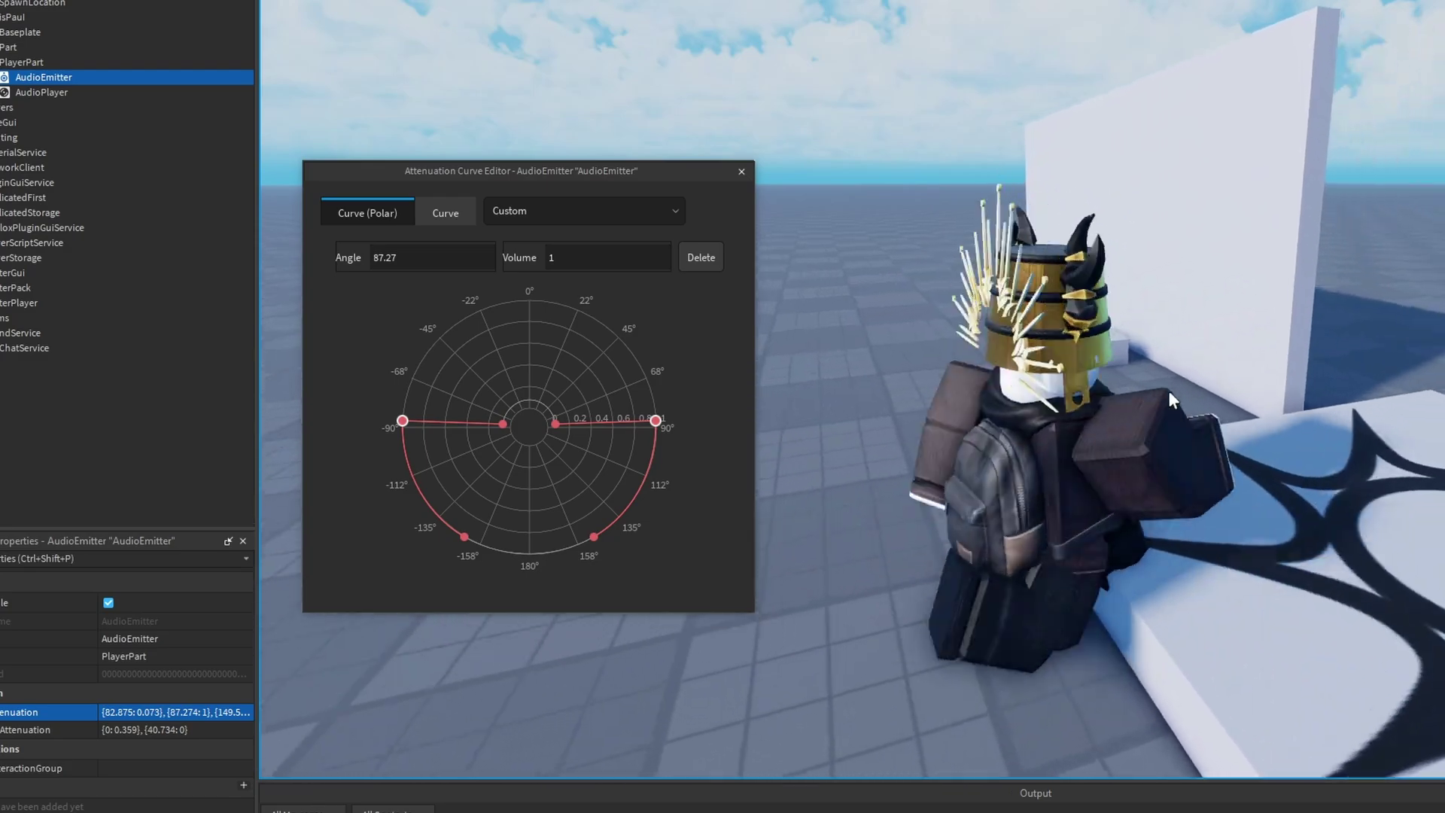
key(s)
key(d)
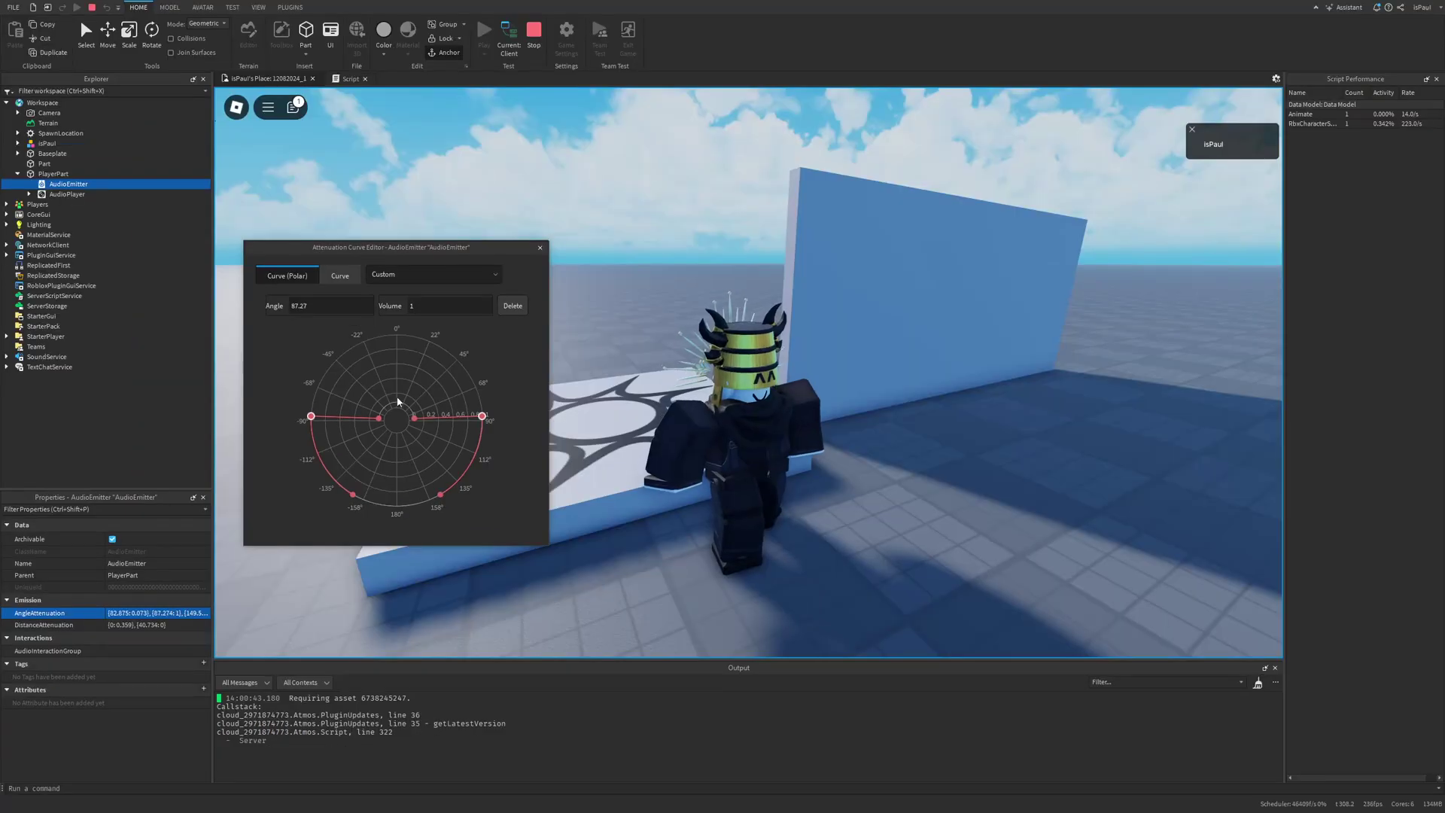
Add several extra points to the AudioEmitter's AngleAttenuation curve, including one at about 133° with volume 0.61
click(368, 420)
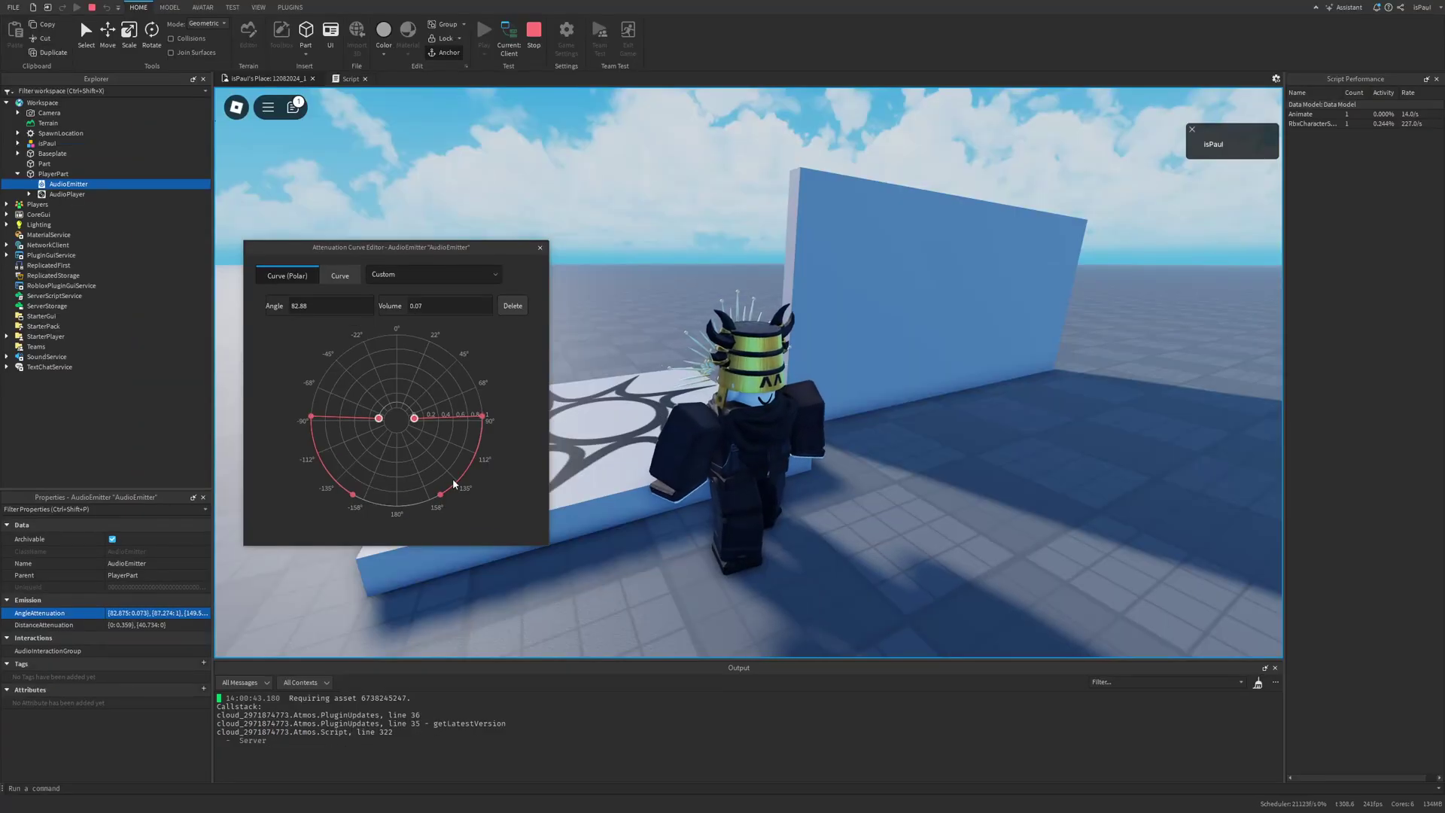
drag(418, 489, 438, 458)
click(412, 471)
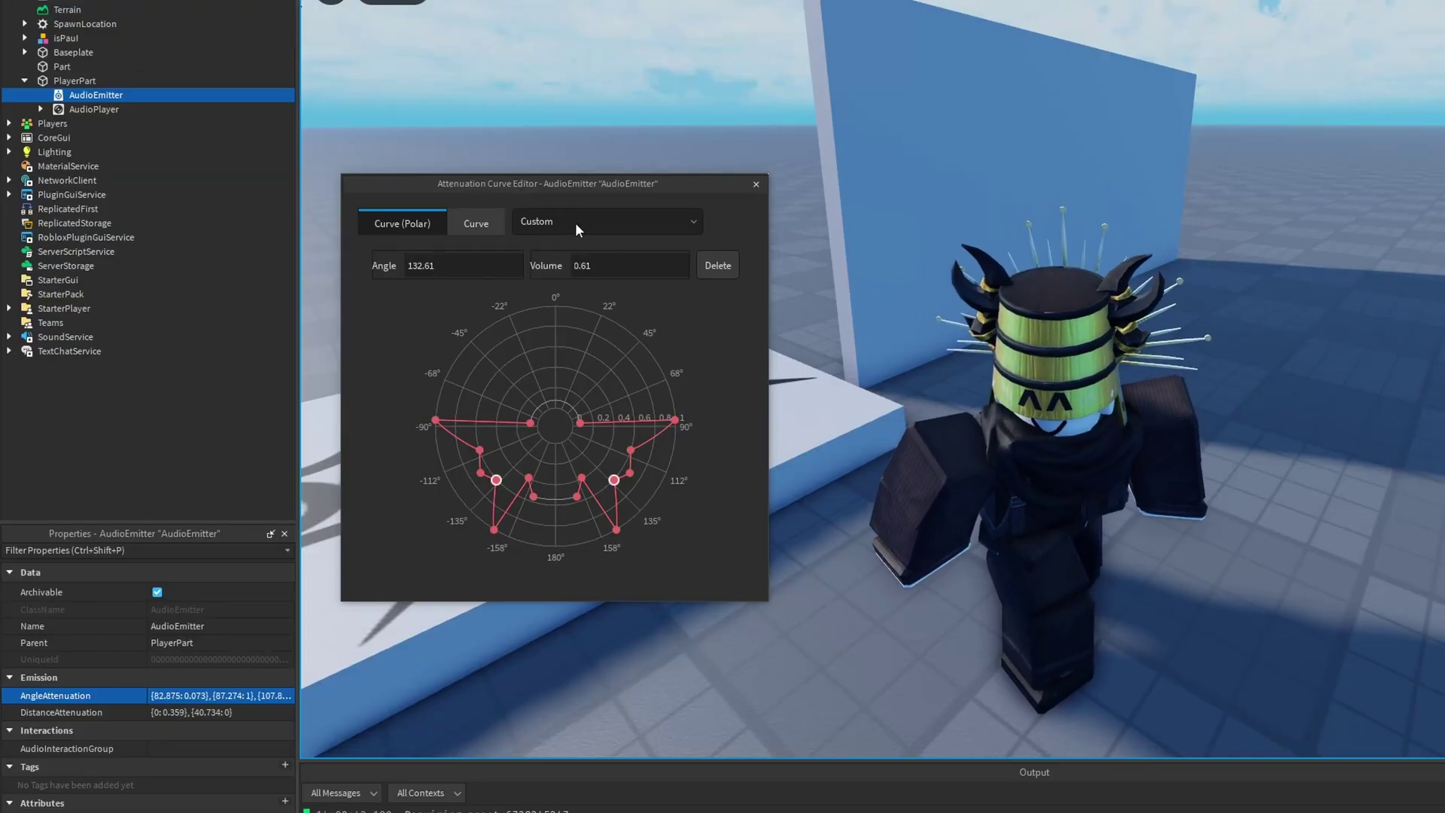
Try the Omni and Figure-8 presets on the emitter's AngleAttenuation curve and walk the character around PlayerPart
click(586, 224)
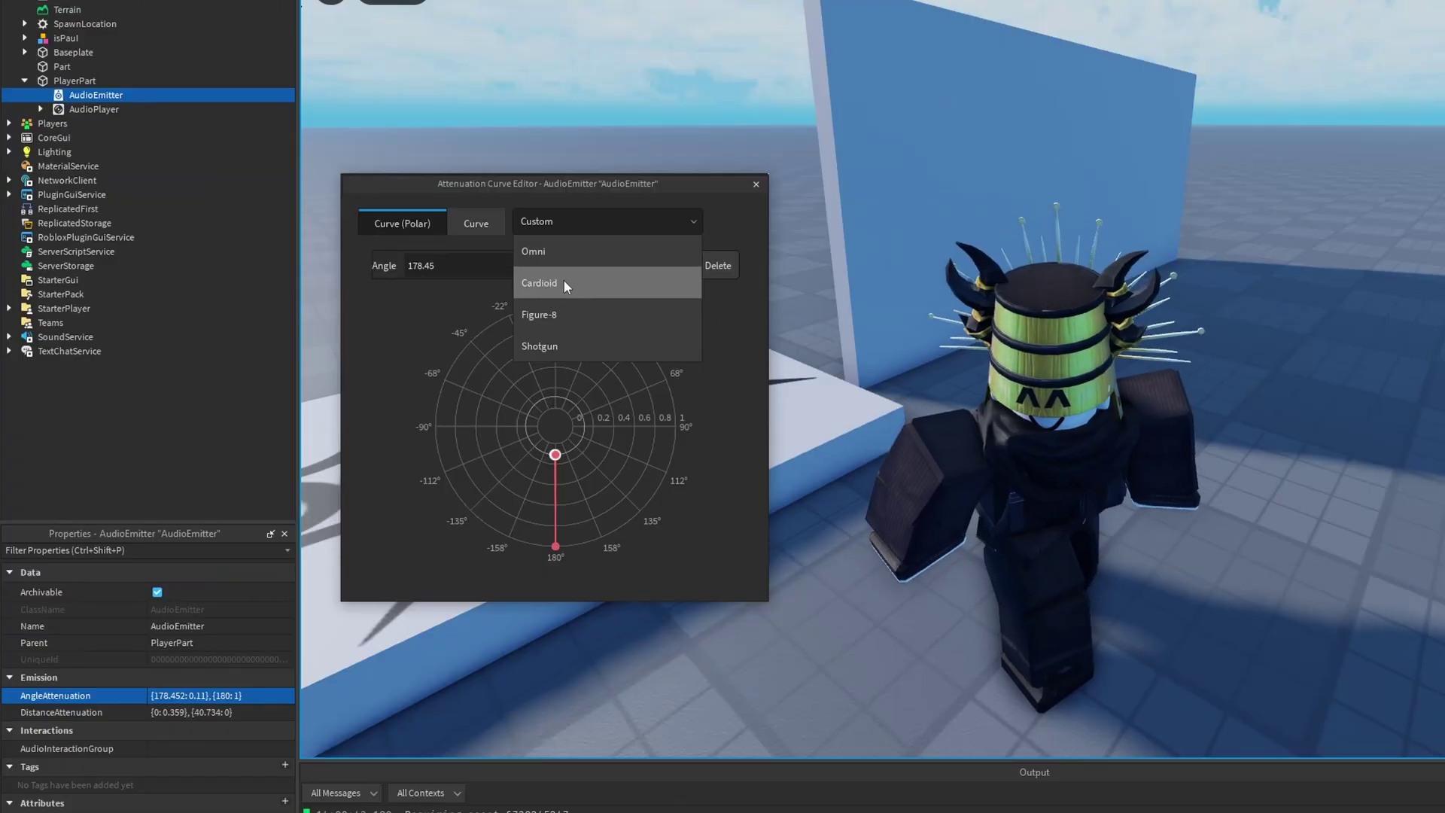
click(535, 251)
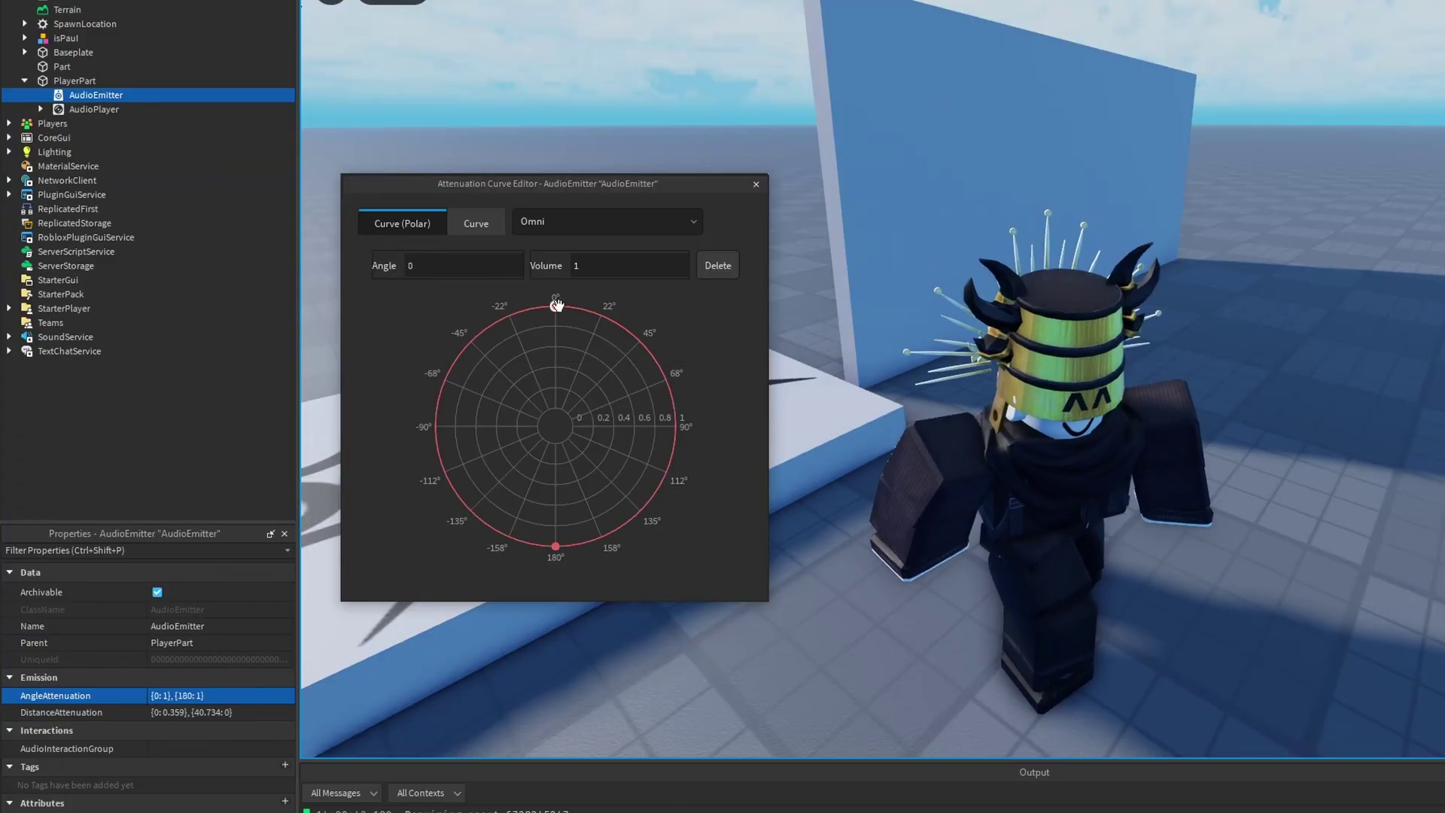
drag(556, 304, 553, 338)
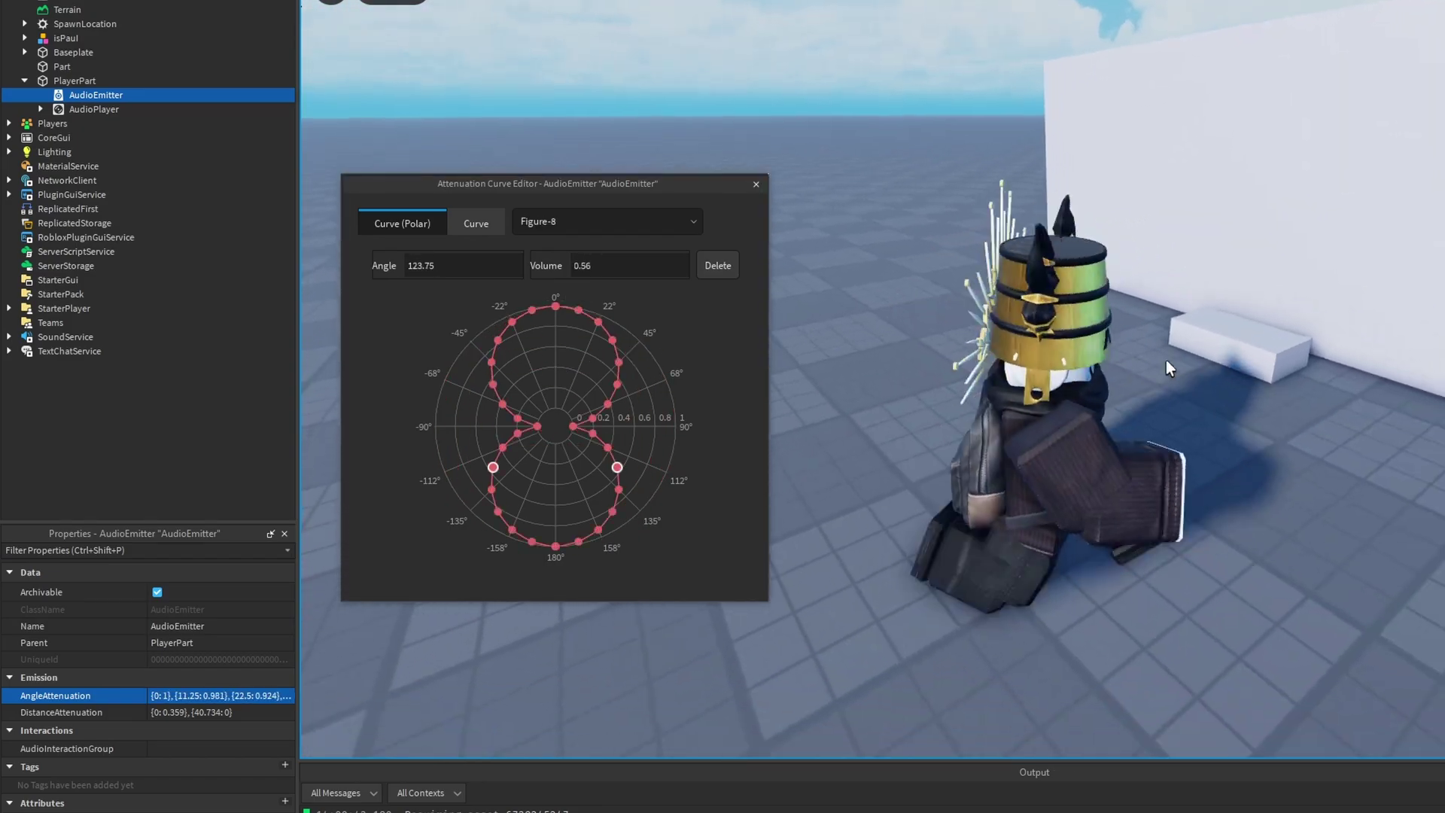
key(d)
right_drag(1274, 306, 914, 333)
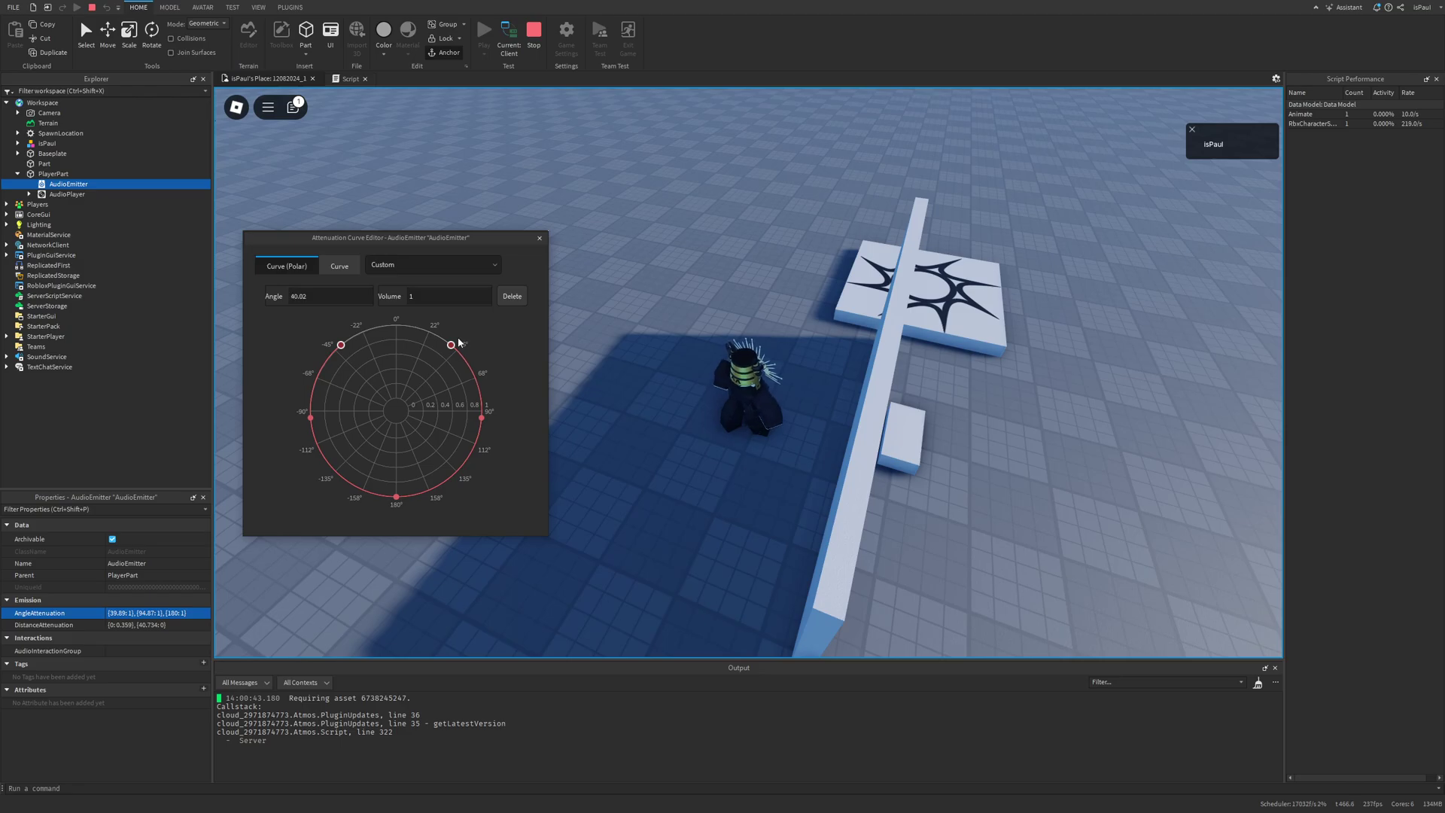
Move the emitter's AngleAttenuation point at about 40° to about 86° with volume 0.02
drag(451, 345, 440, 354)
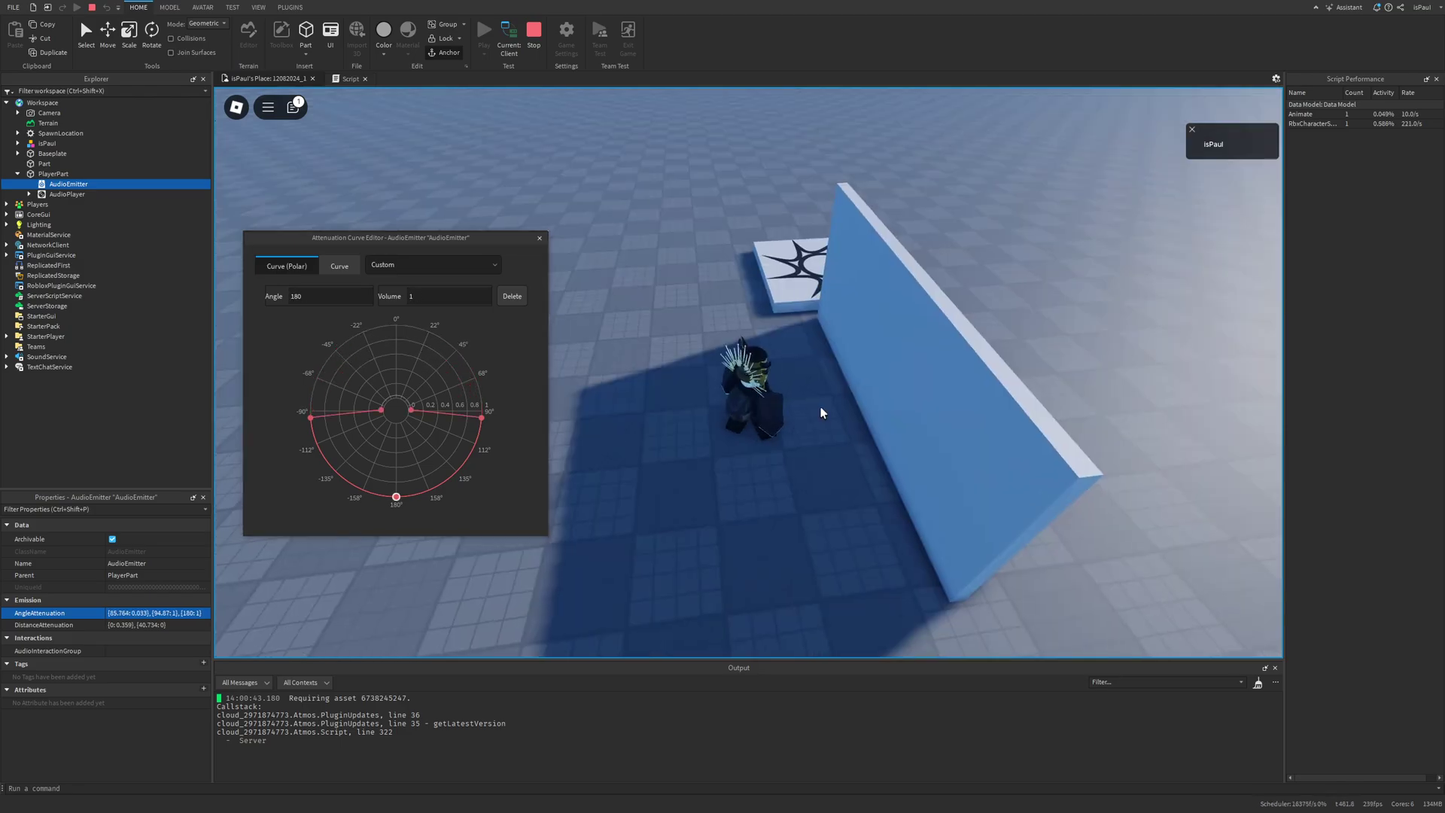
right_drag(822, 411, 883, 419)
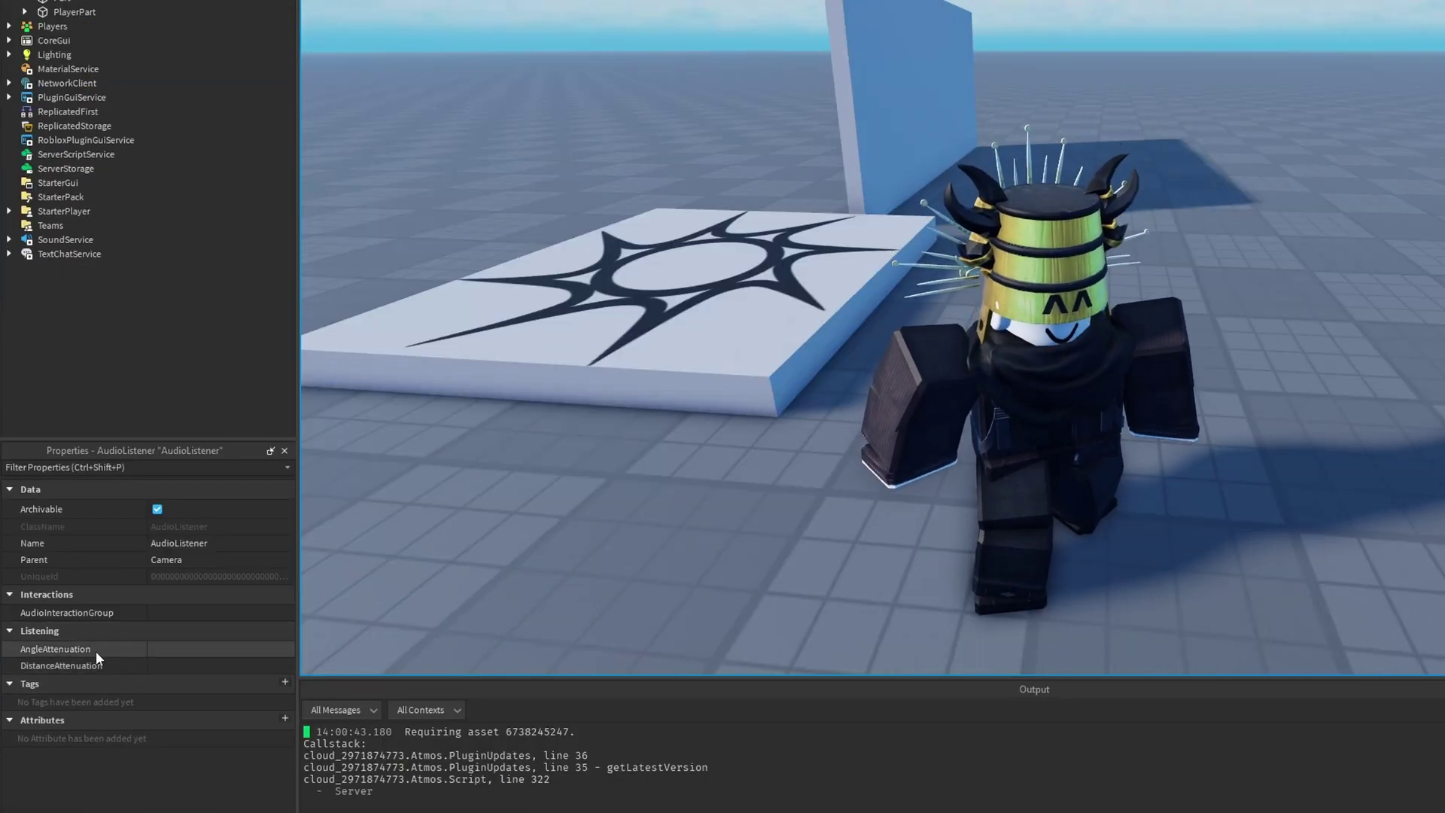
Give the Camera's AudioListener AngleAttenuation points at about 22° (volume 0.95), 89° (volume 1) and 101° (volume 0.07)
click(264, 648)
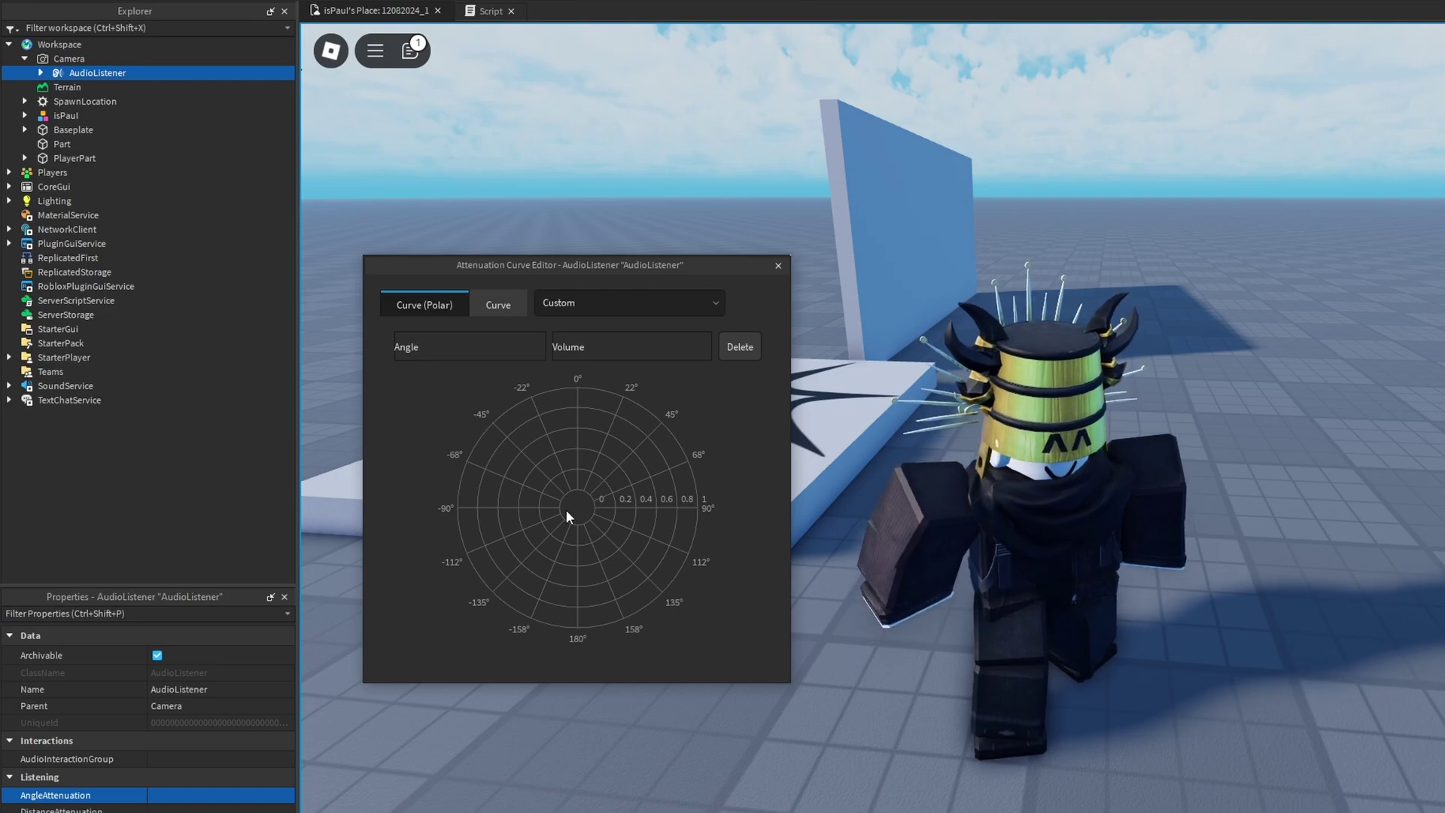
drag(603, 506, 616, 410)
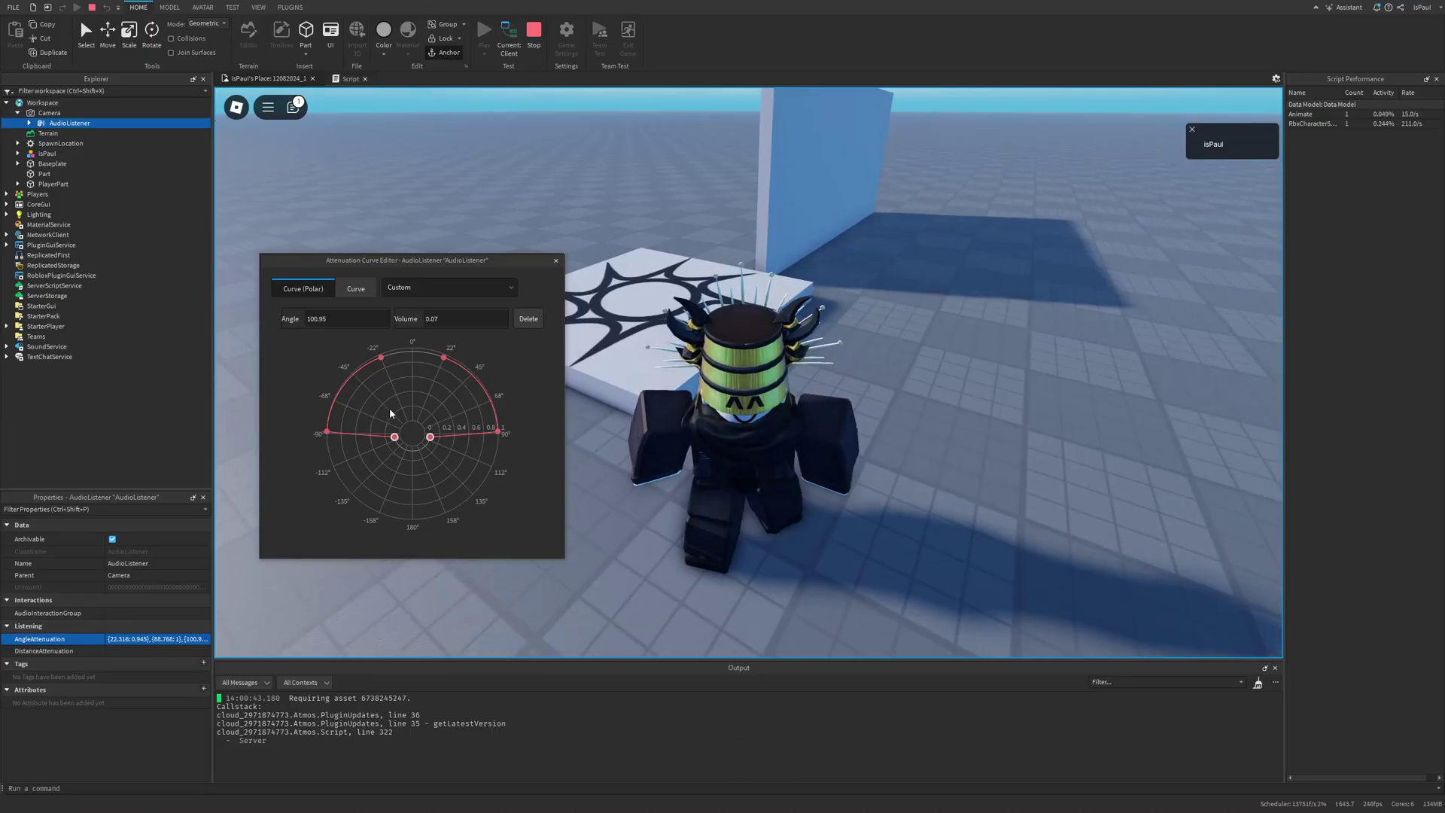
click(697, 504)
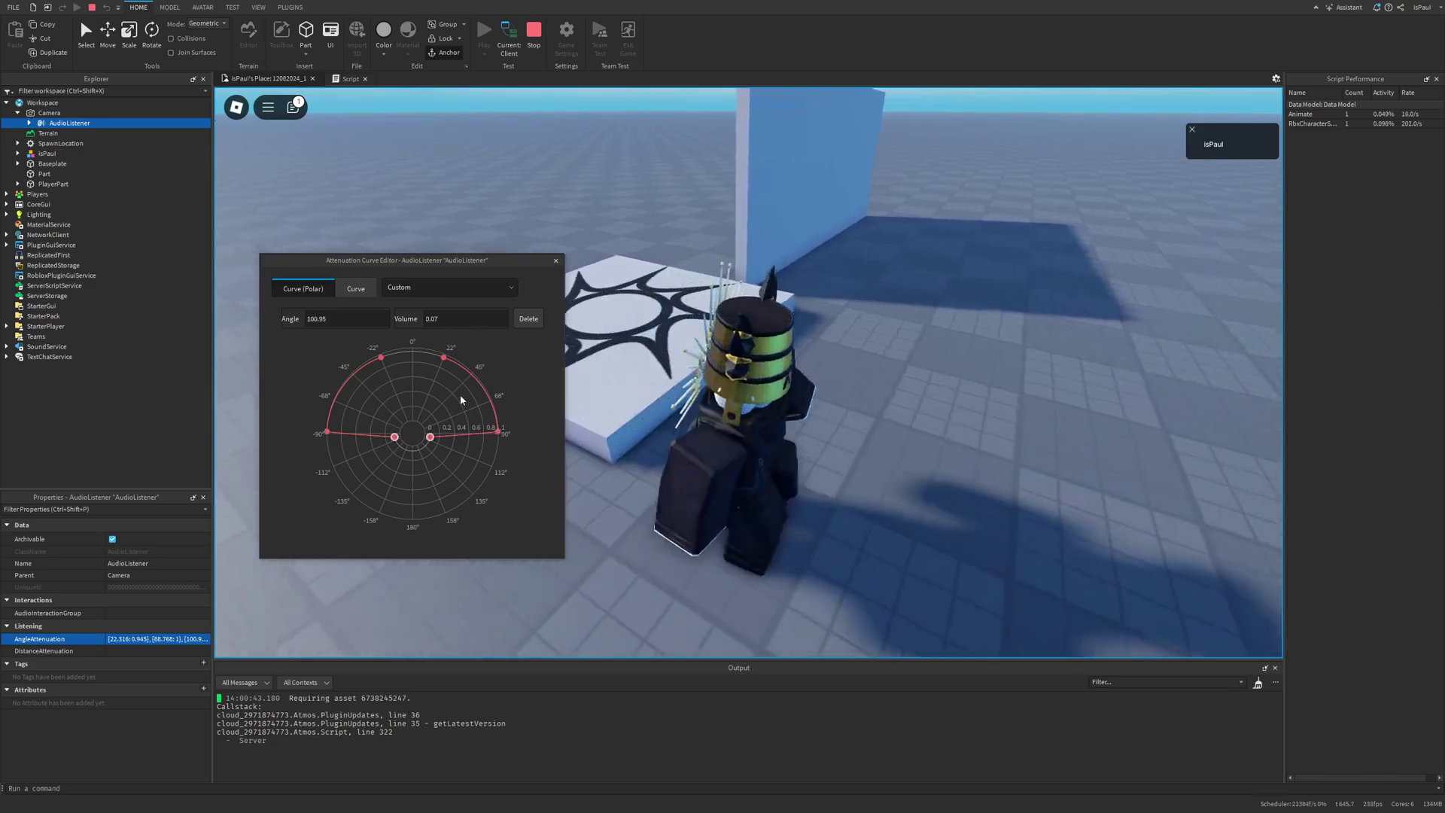
click(429, 437)
Walk and turn the character near the wall in third and first person to test the listener's angle attenuation
key(d)
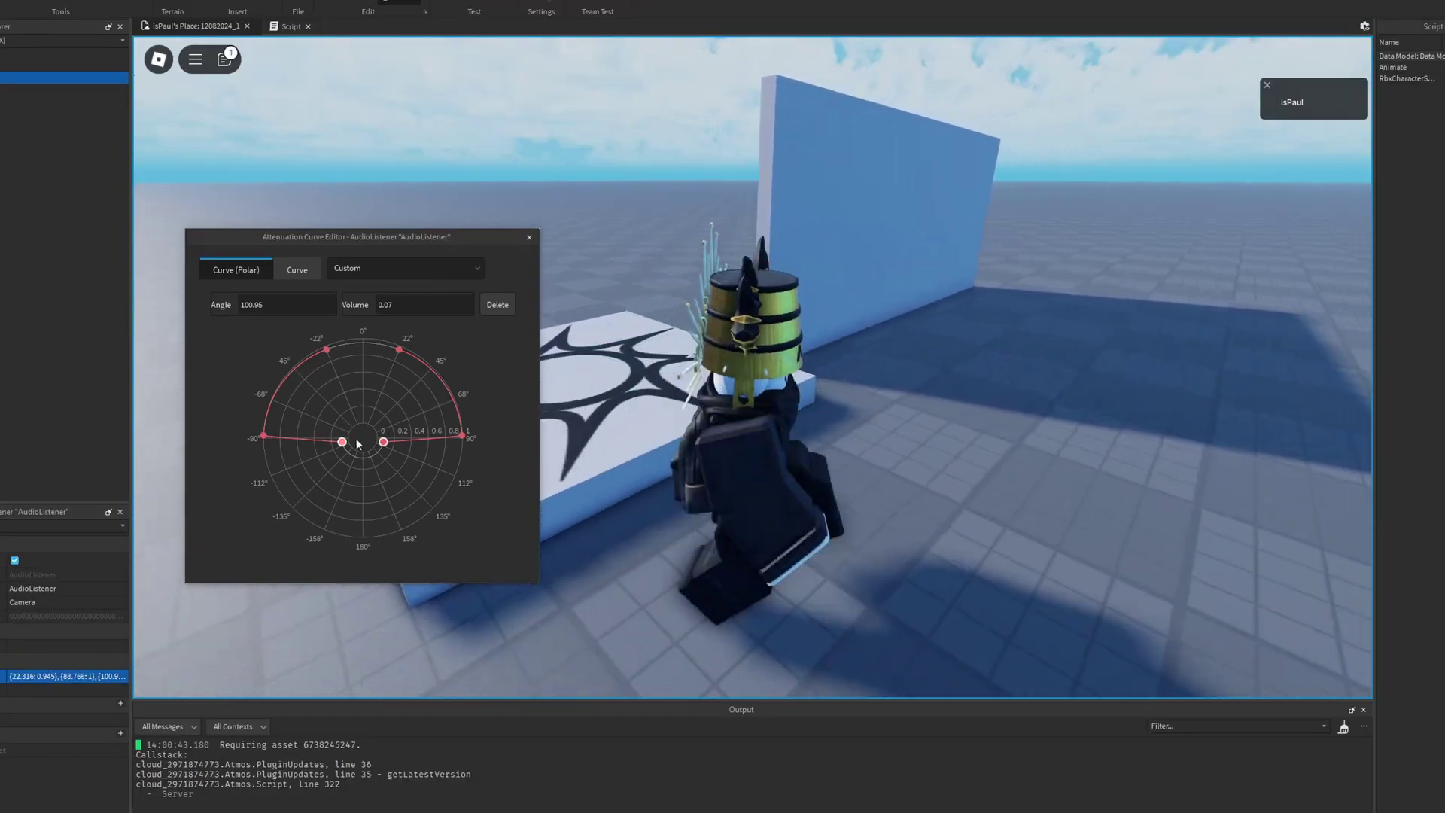
key(a)
right_drag(855, 376, 885, 423)
key(w)
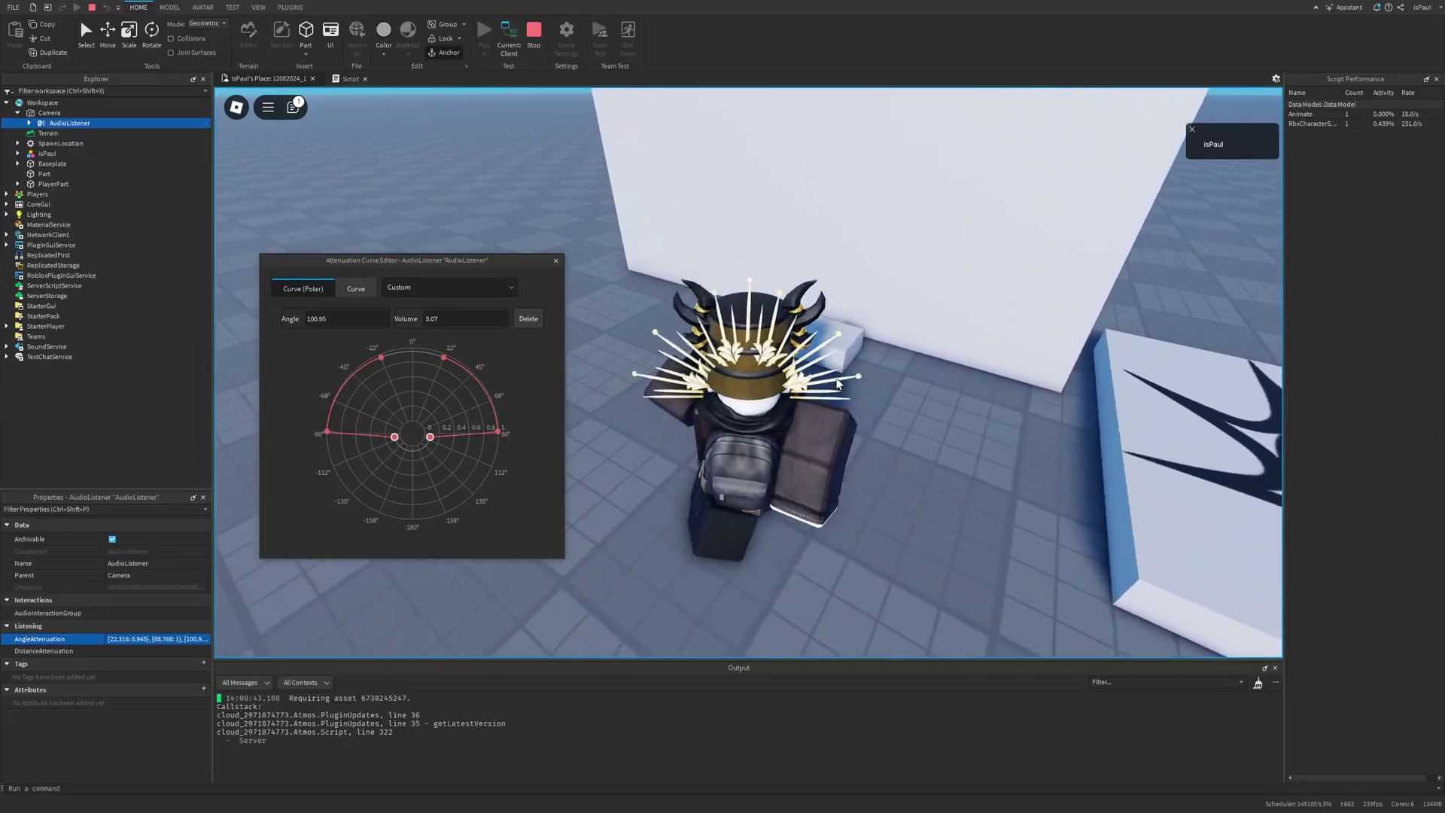
key(d)
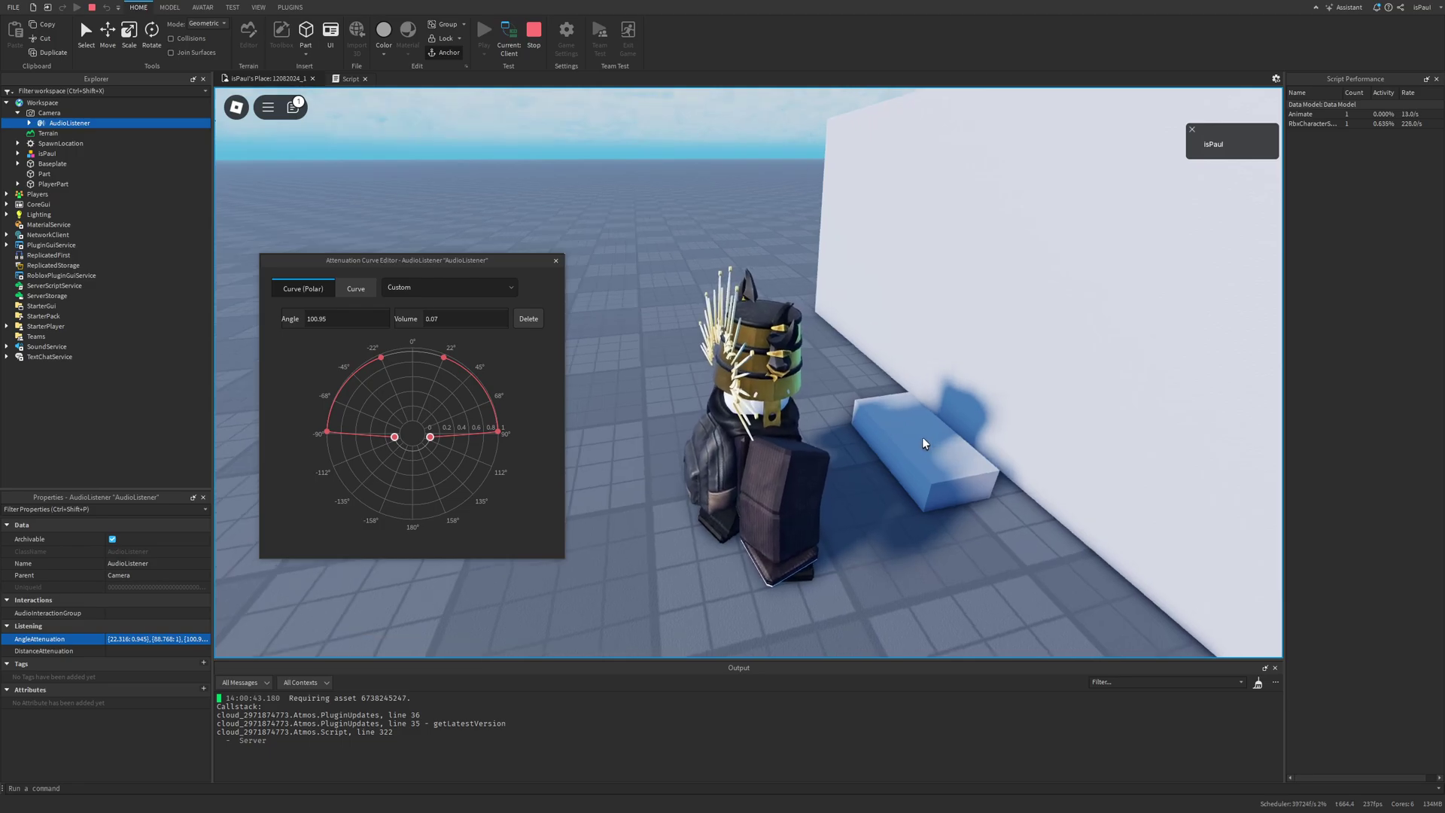
scroll(887, 432, up, 5)
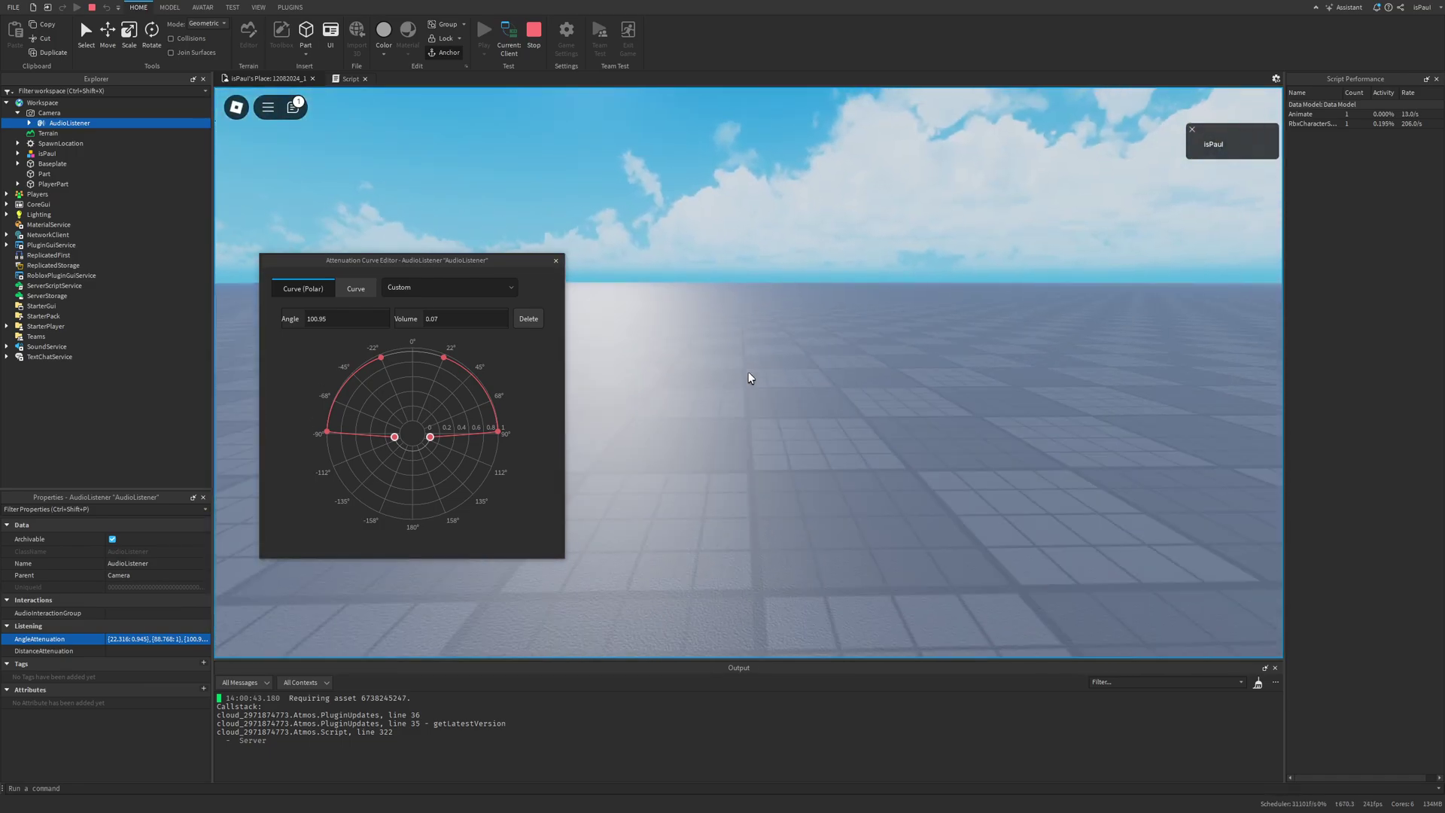
scroll(748, 372, down, 5)
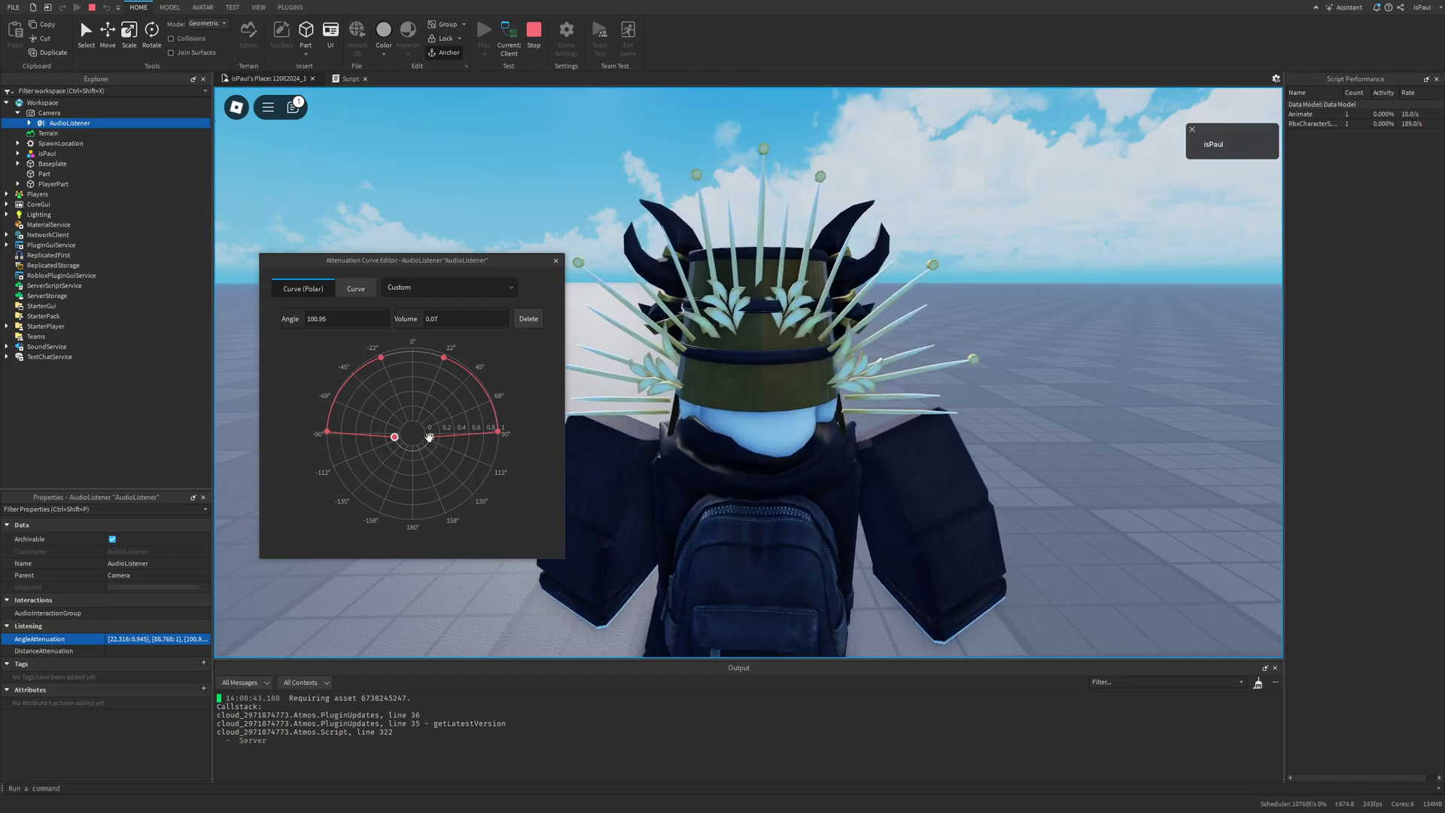
Place an AudioListener AngleAttenuation point at about 134° with volume 0.54 and walk the character around to test it
drag(429, 437, 440, 468)
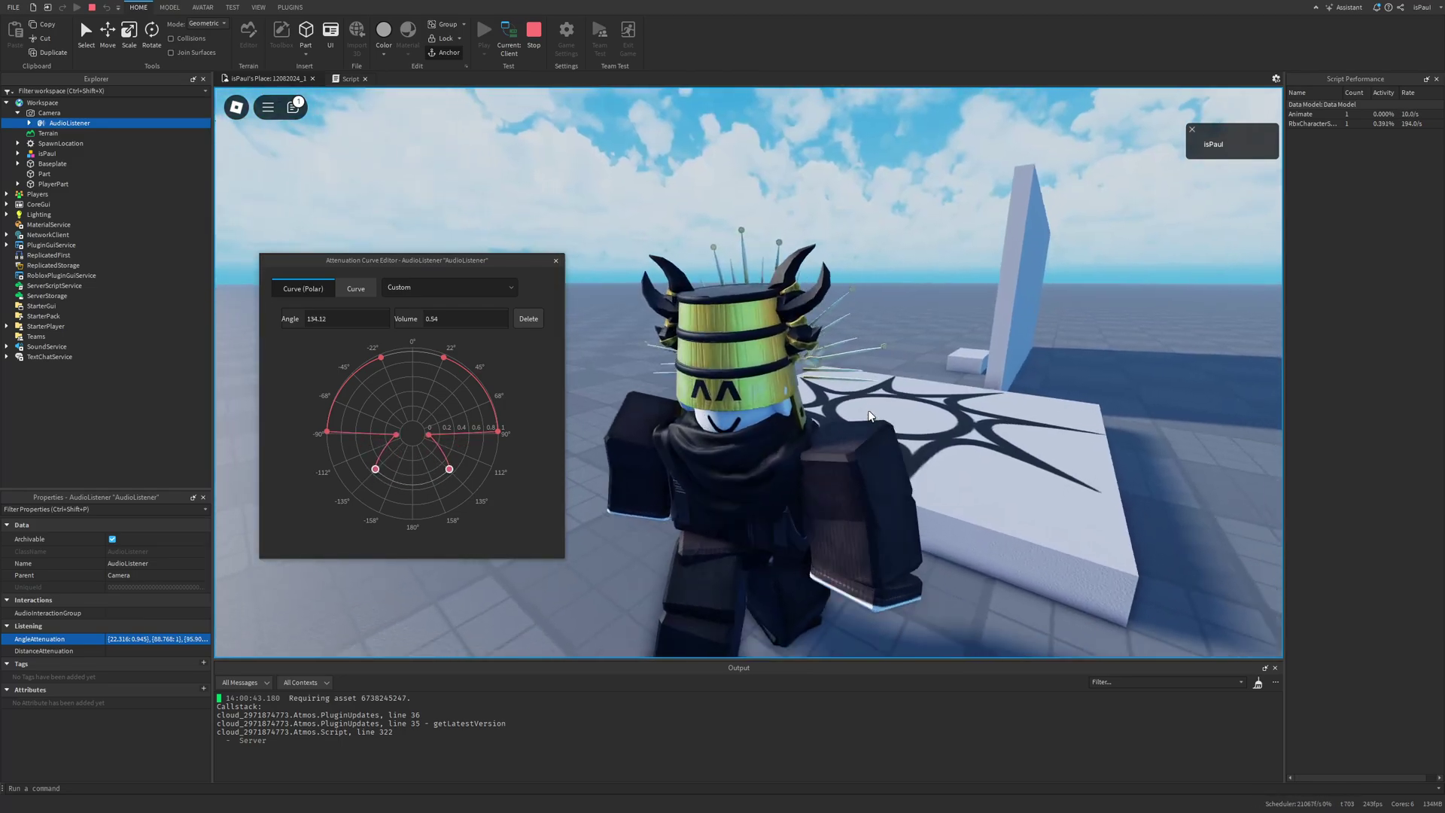
key(d)
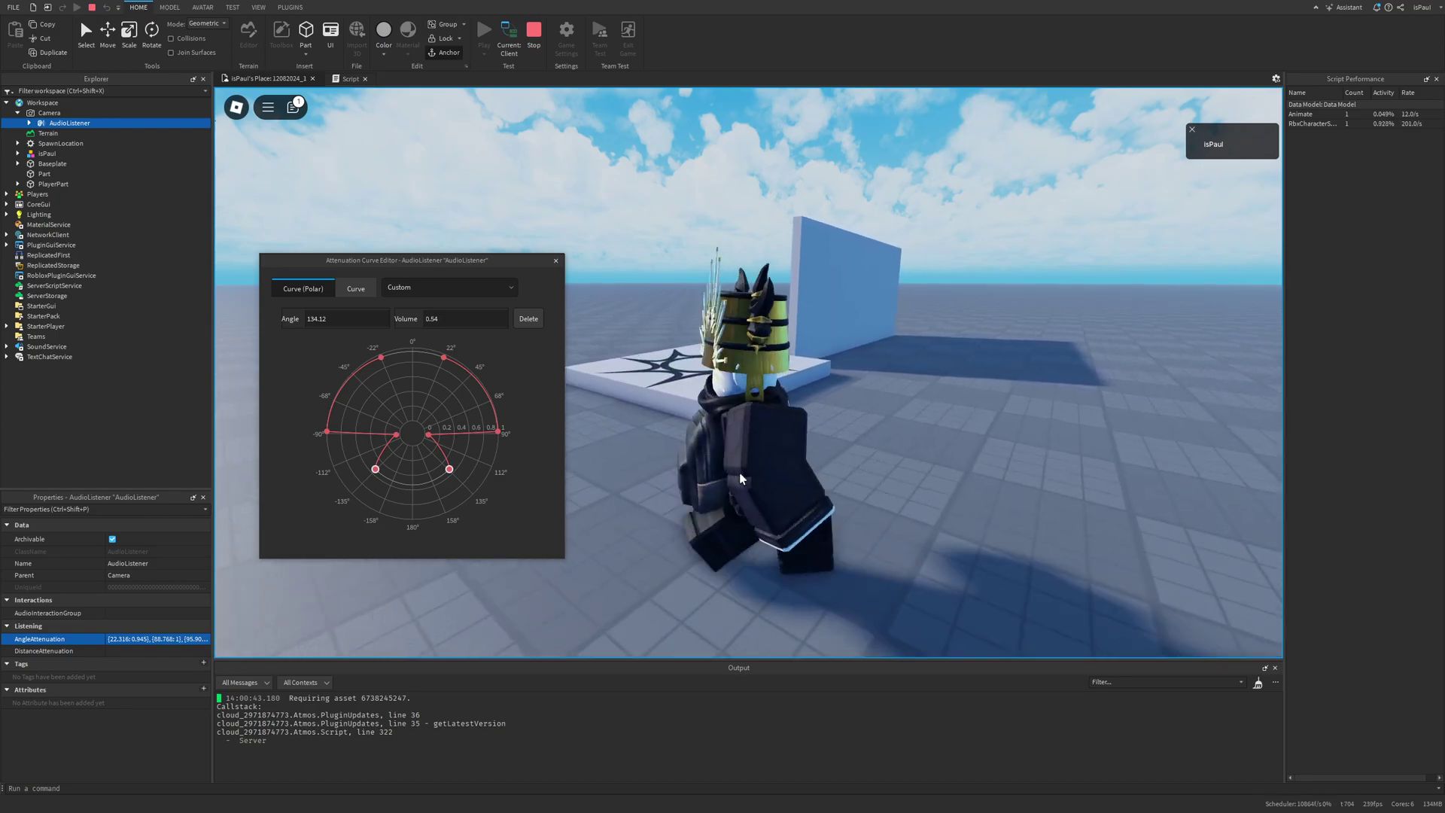
key(a)
key(s)
key(a)
right_drag(834, 492, 783, 453)
scroll(835, 491, up, 2)
key(s)
scroll(821, 451, down, 2)
key(d)
key(a)
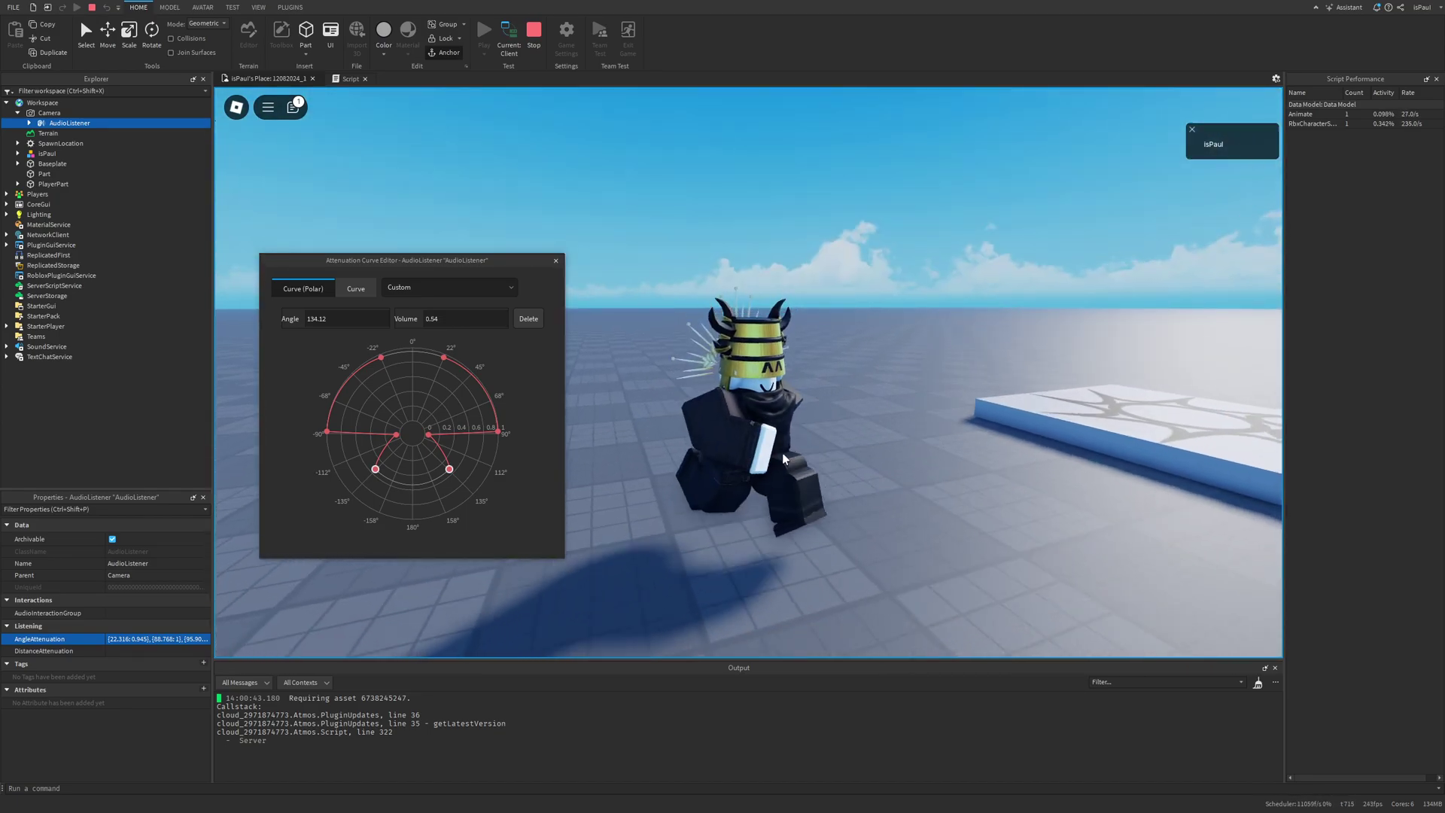
Walk across the SpawnLocation toward the wall in first person to examine how the listener curve affects the audio
key(s)
key(d)
scroll(864, 447, up, 5)
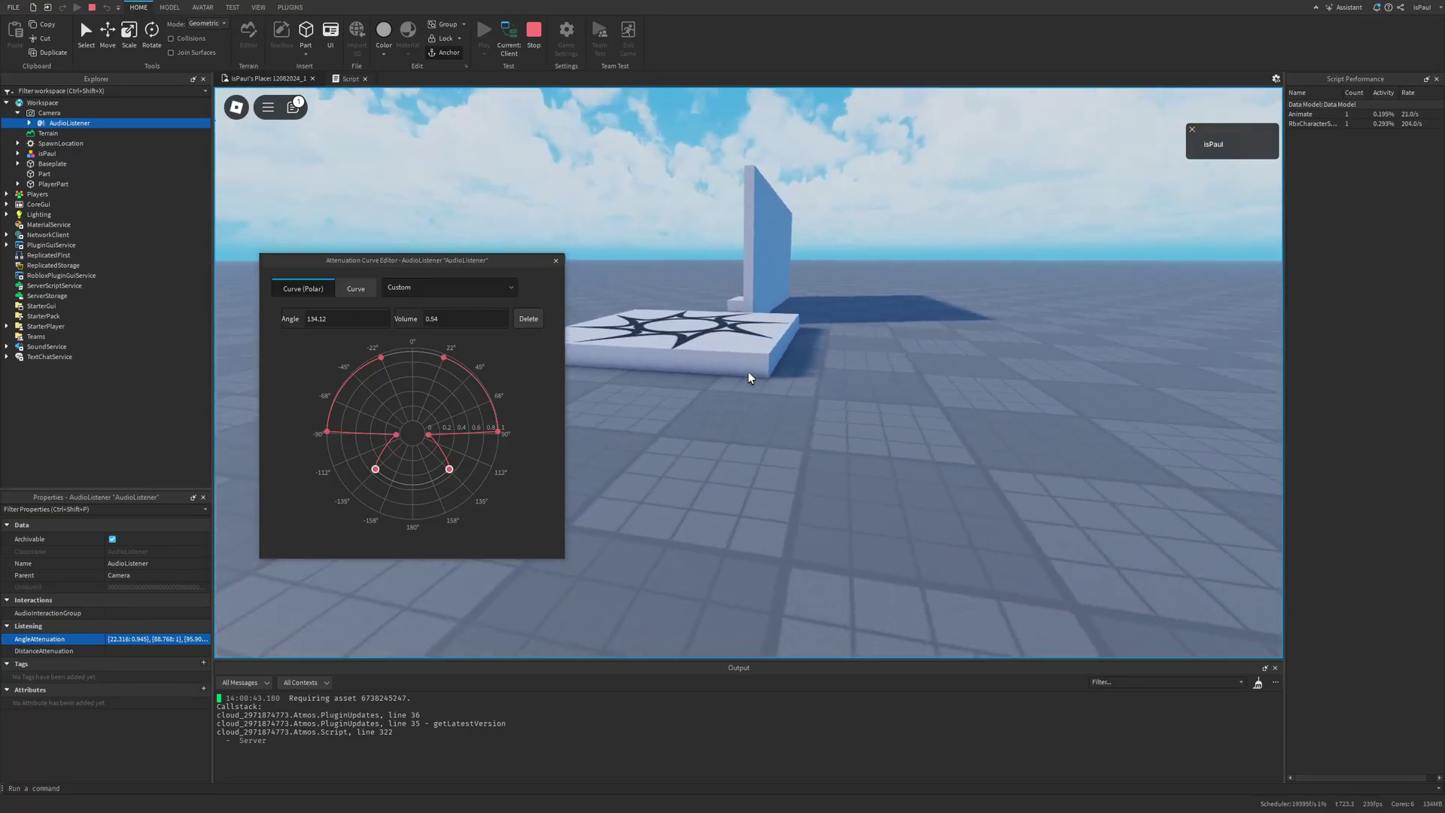
key(w)
key(w)
key(d)
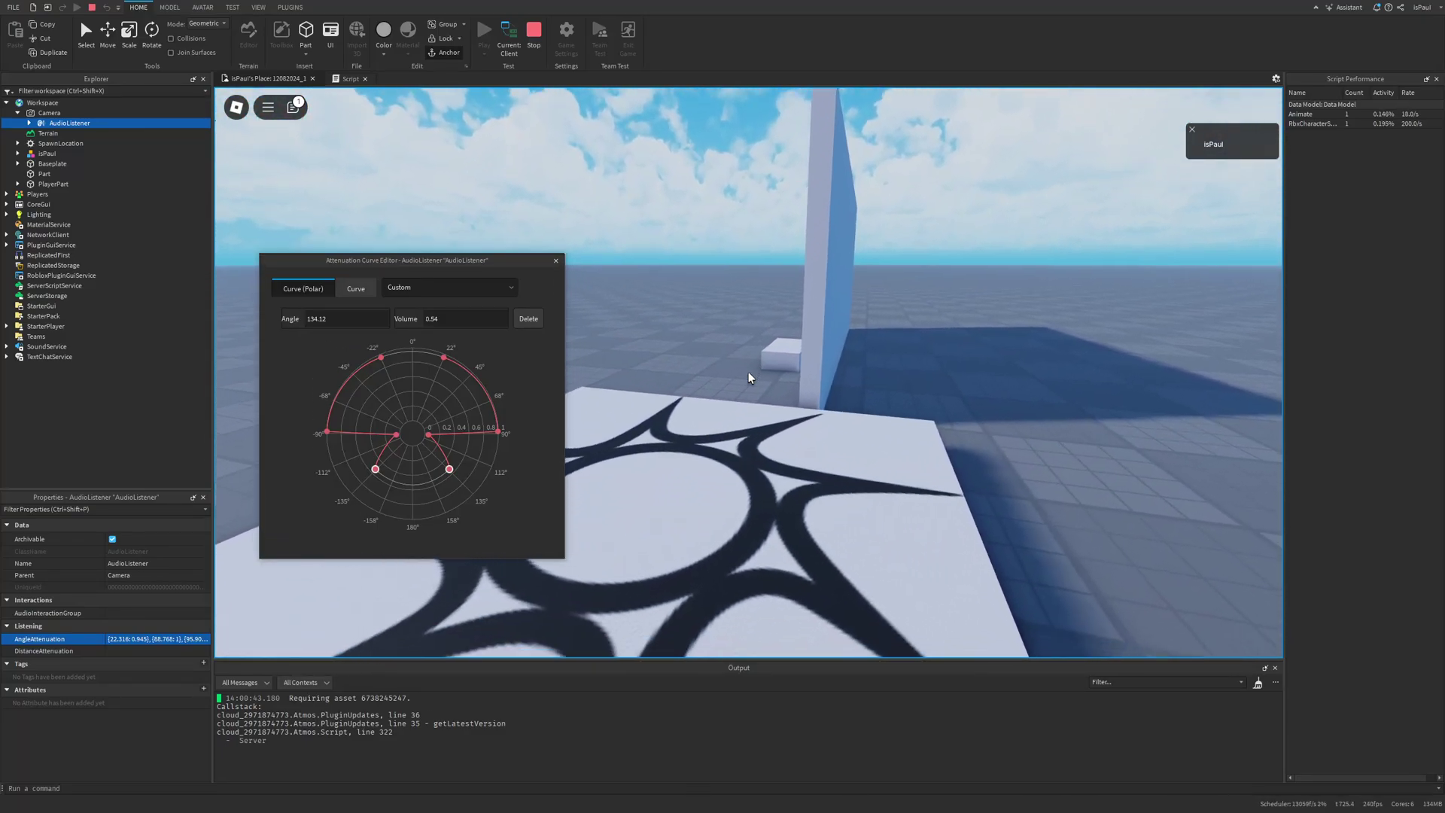
scroll(748, 371, down, 5)
Pull the AudioListener curve's full-volume point at about 89° inward toward the center of the graph
click(499, 432)
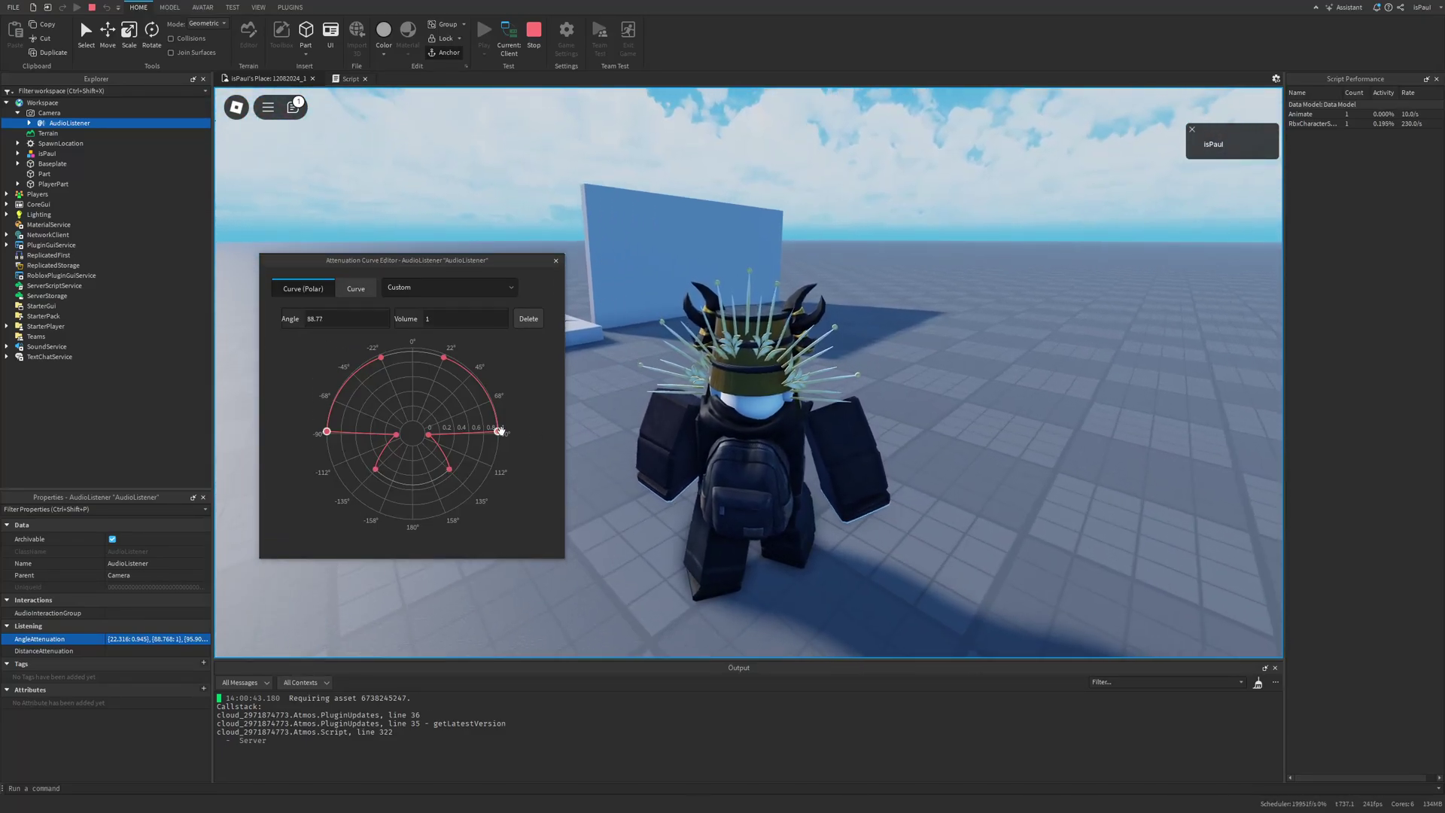
drag(498, 431, 422, 445)
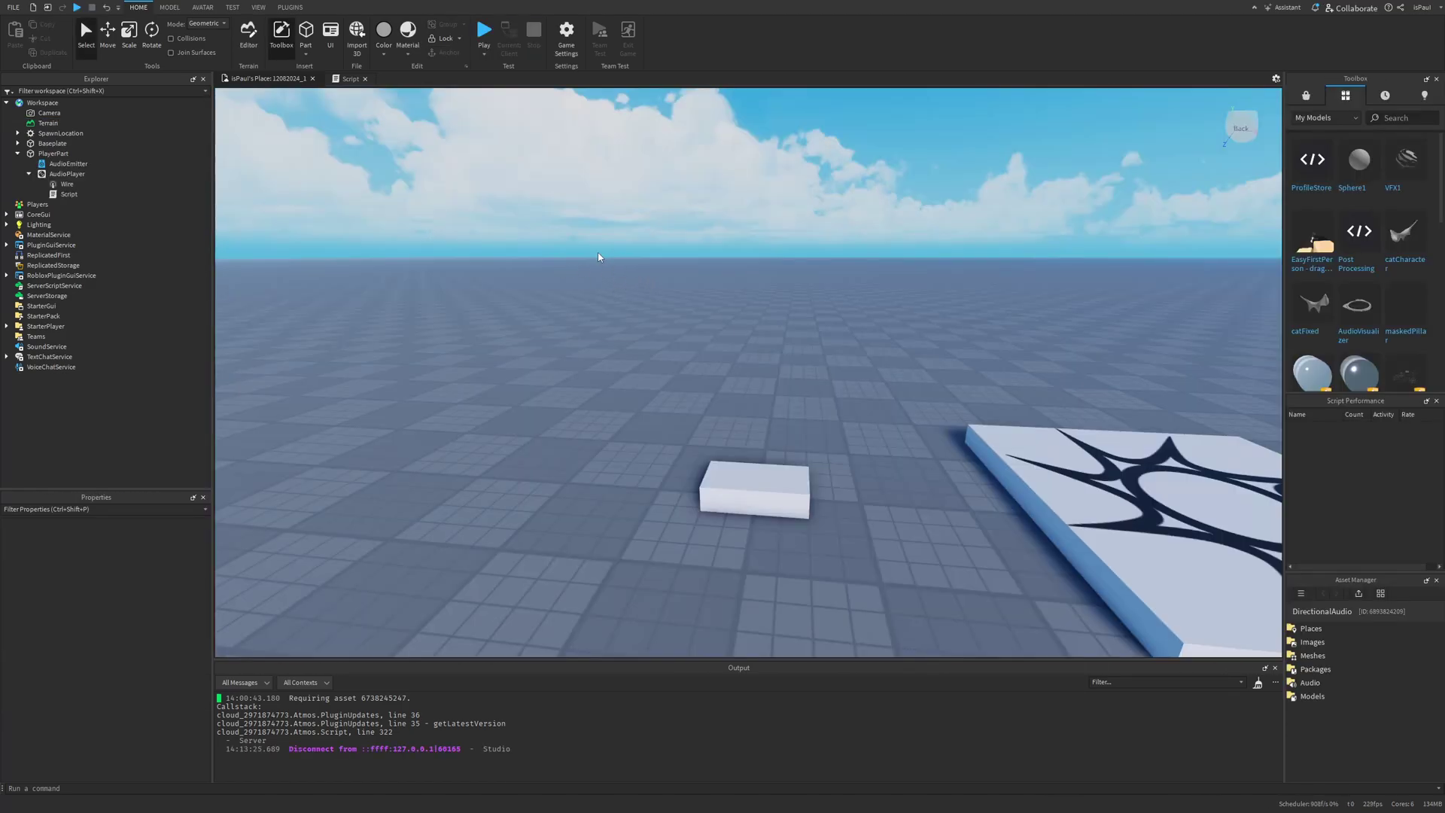
Rename the Wire inside PlayerPart's AudioPlayer to Player->Echo
right_drag(599, 257, 804, 402)
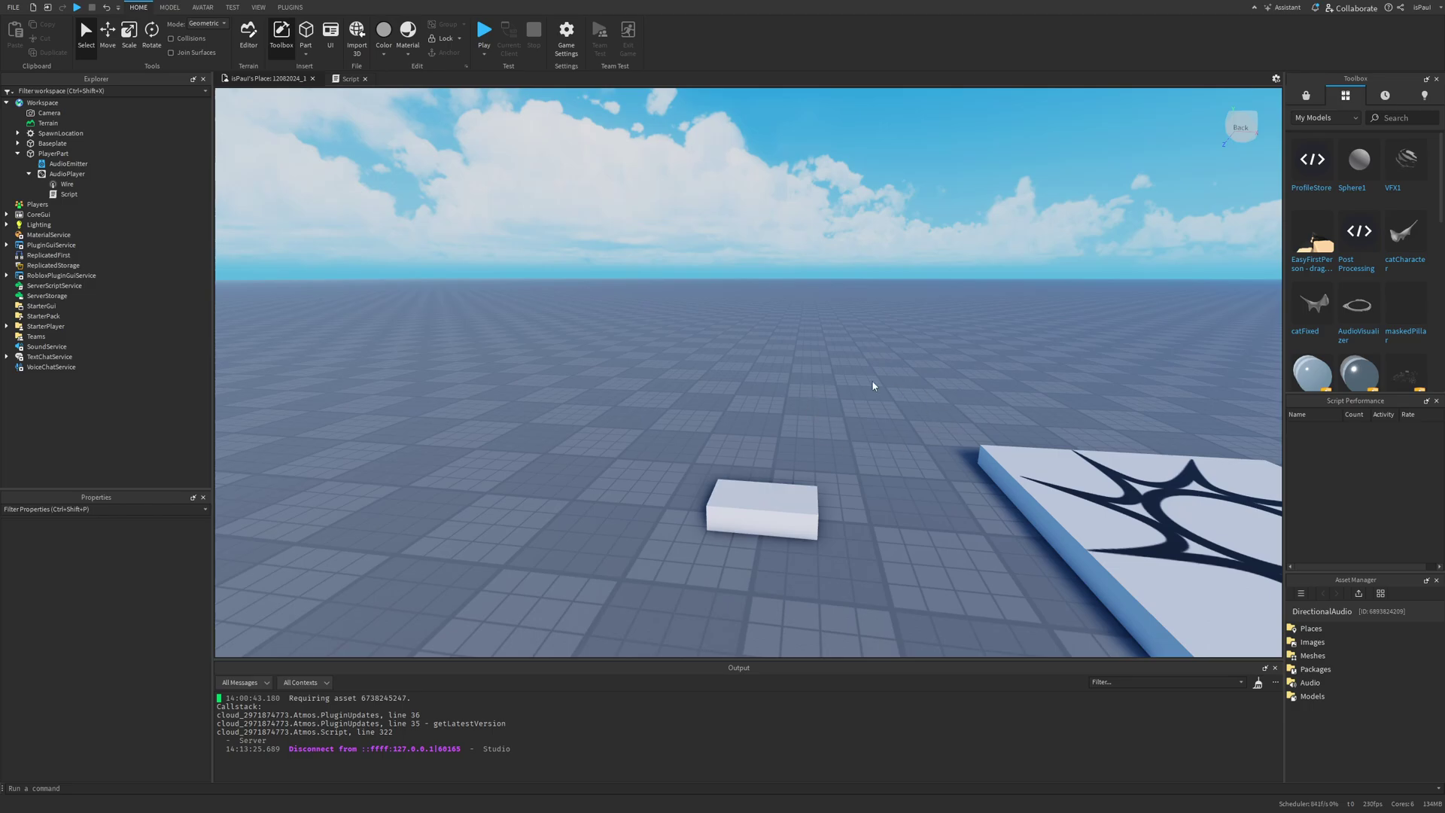
click(794, 515)
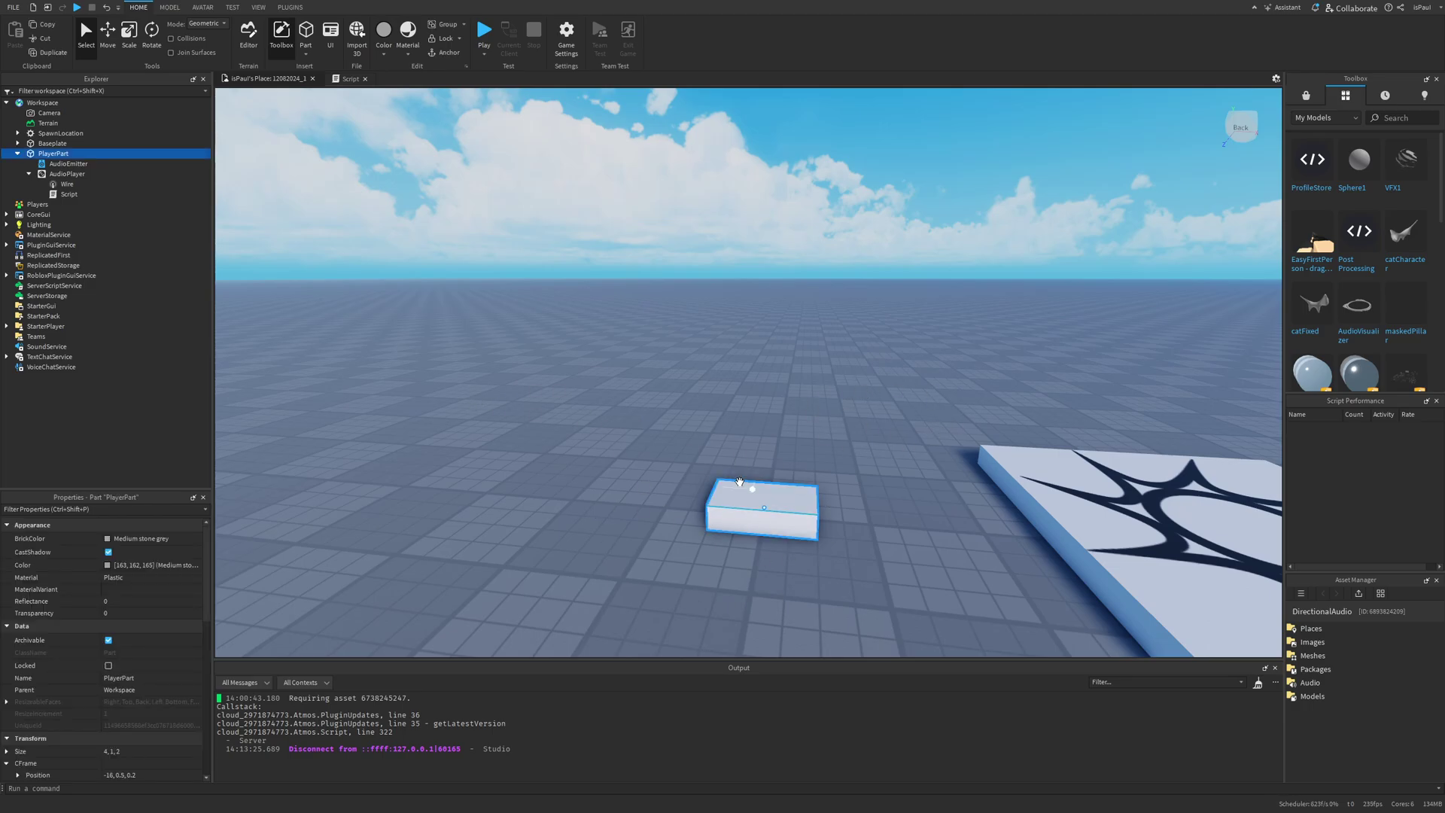
click(69, 184)
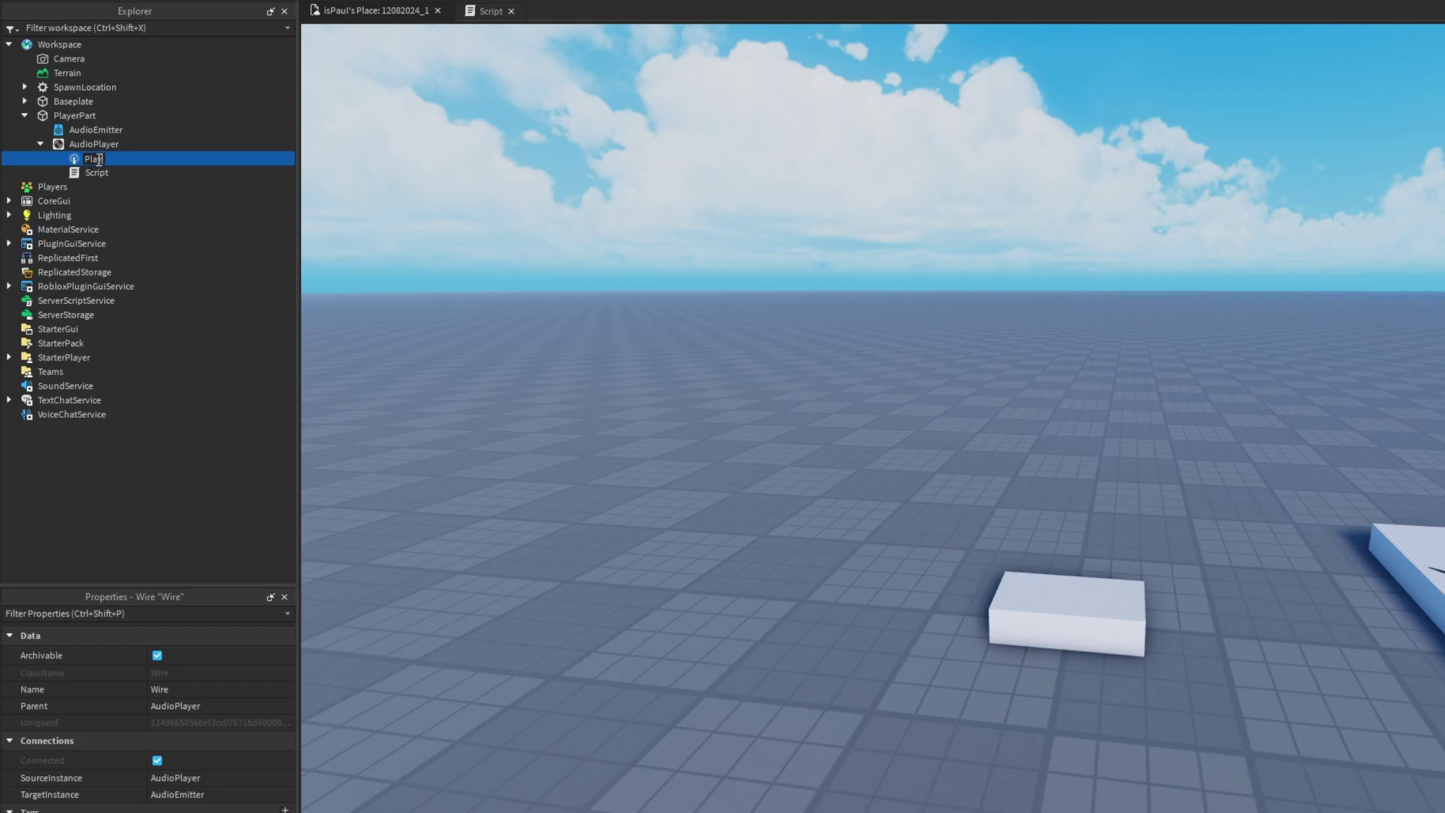
Insert an AudioEcho object into PlayerPart
click(108, 116)
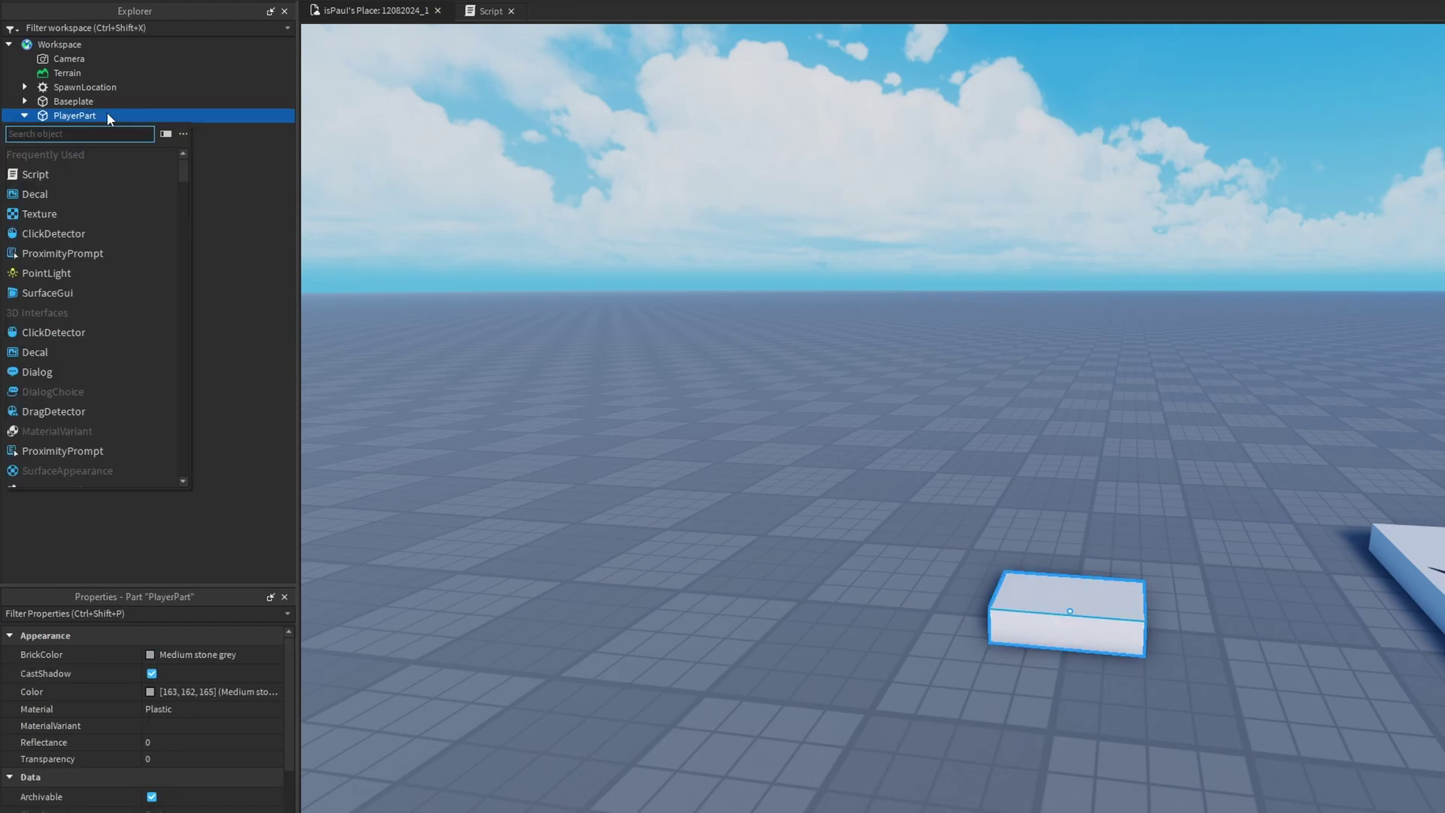
text(audioecho)
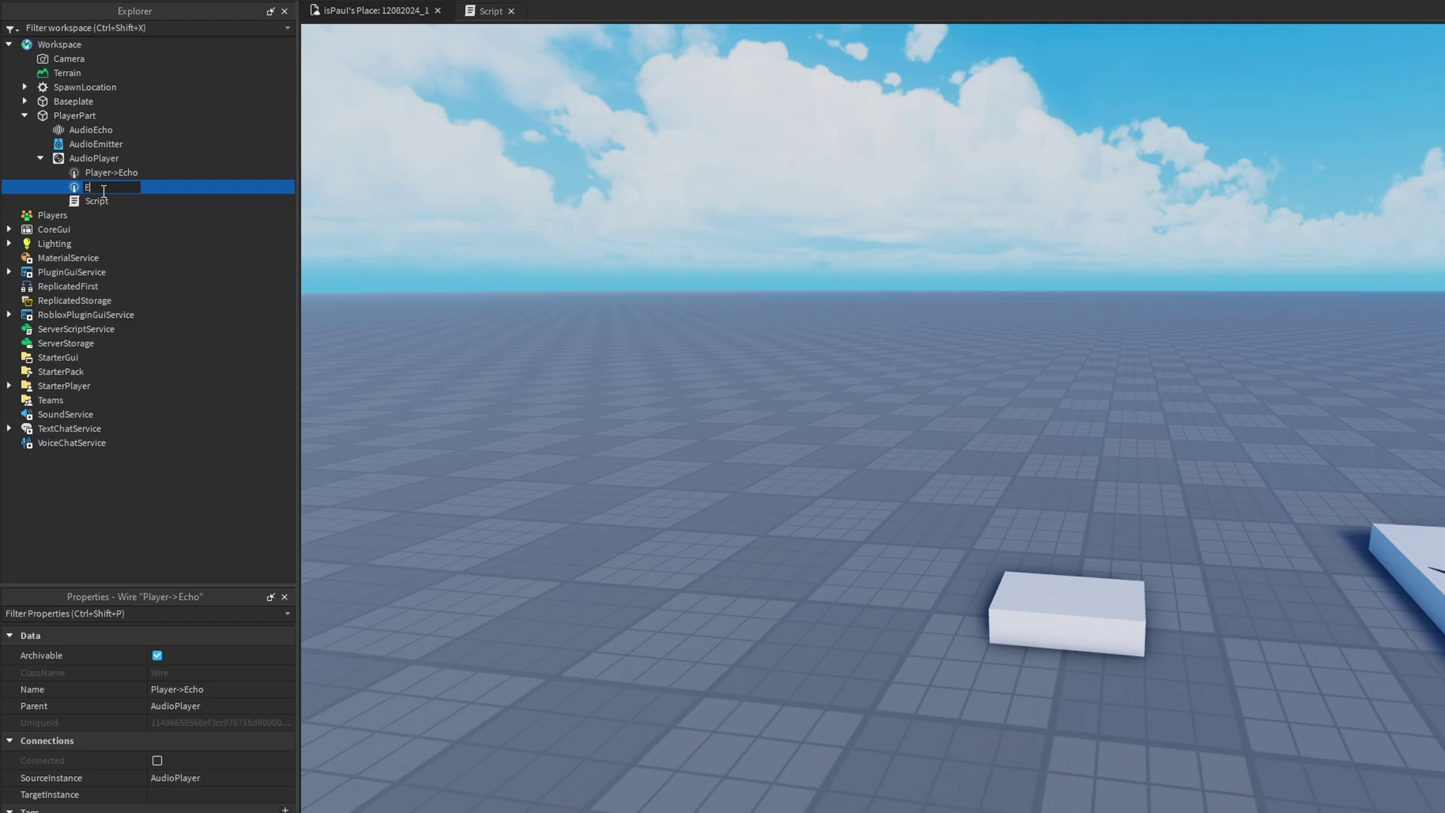
Rename the second Wire inside the AudioPlayer to Echo->Emitter
text(Echo->Emitter)
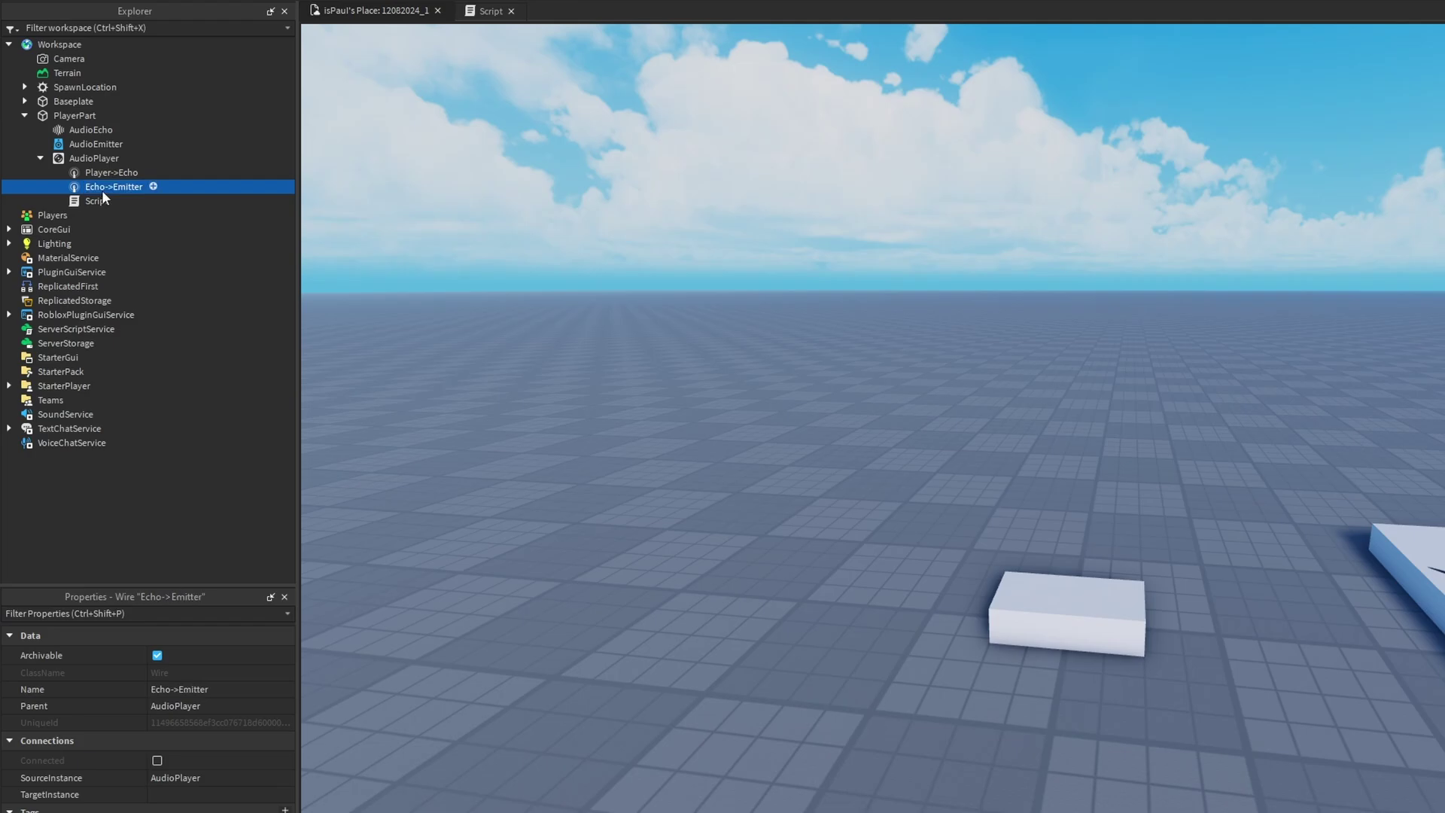
key(Return)
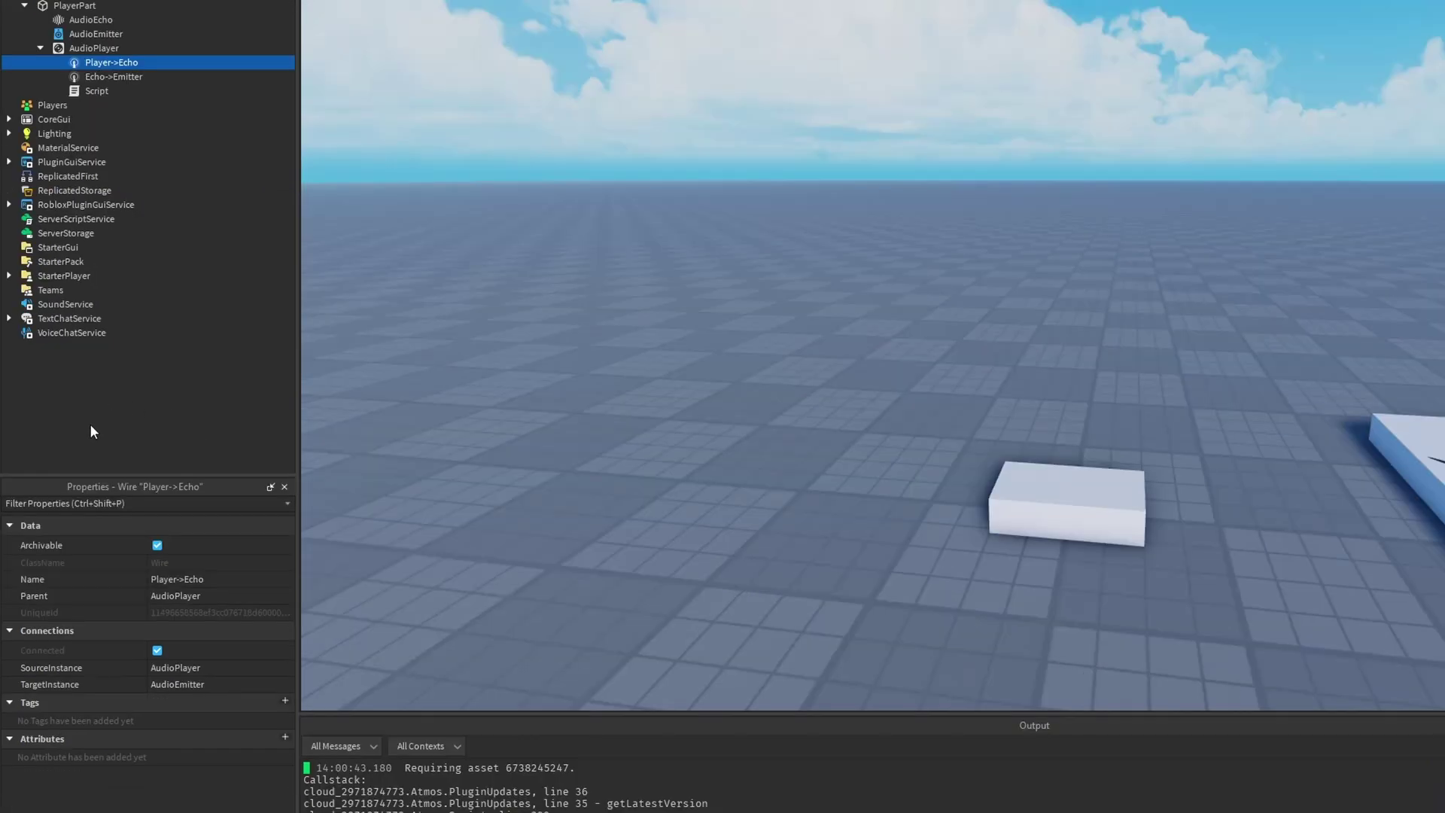
Route the Player->Echo wire's target to AudioEcho and use AudioEcho as the Echo->Emitter wire's source
click(200, 684)
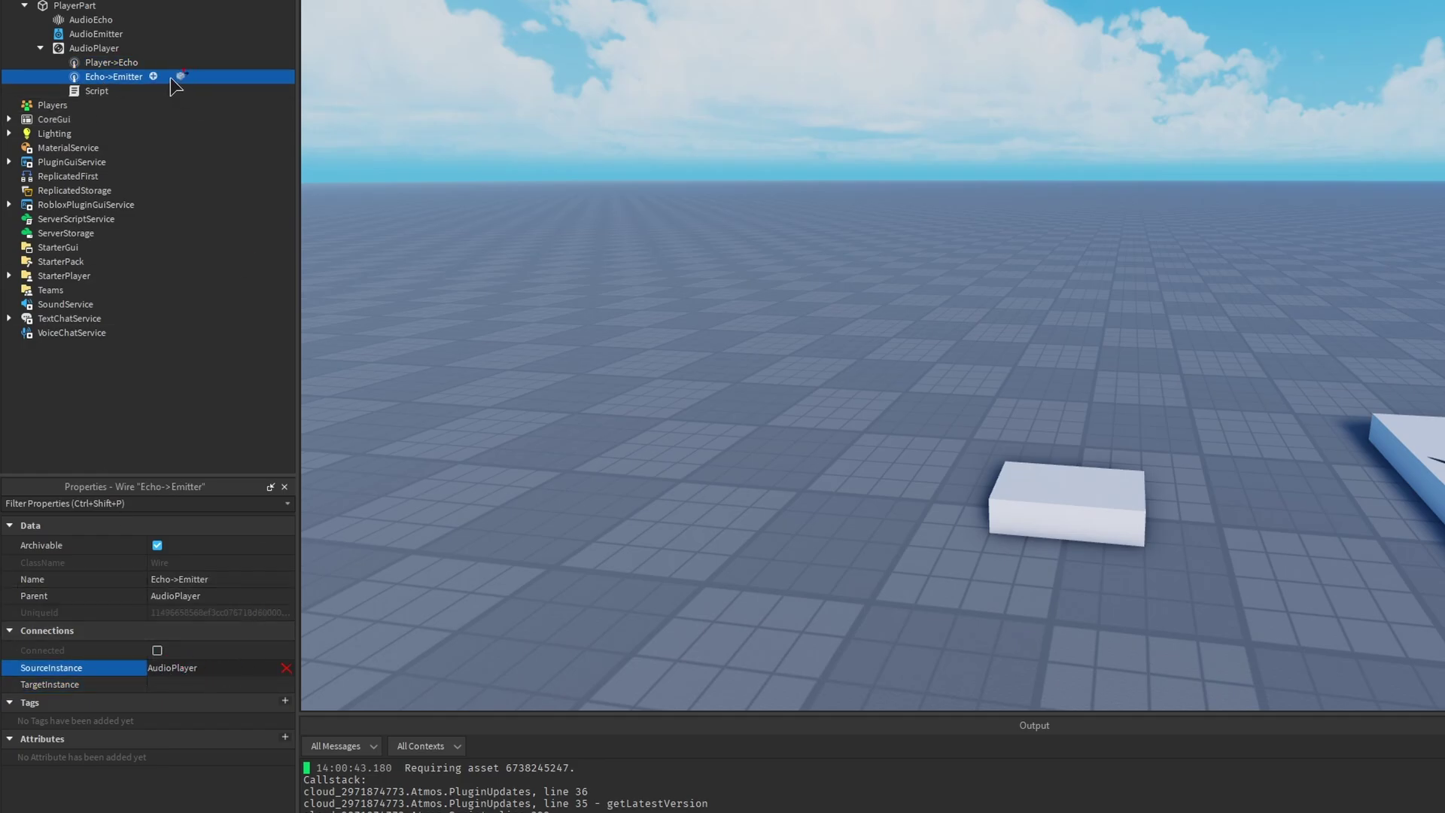
click(80, 22)
click(197, 684)
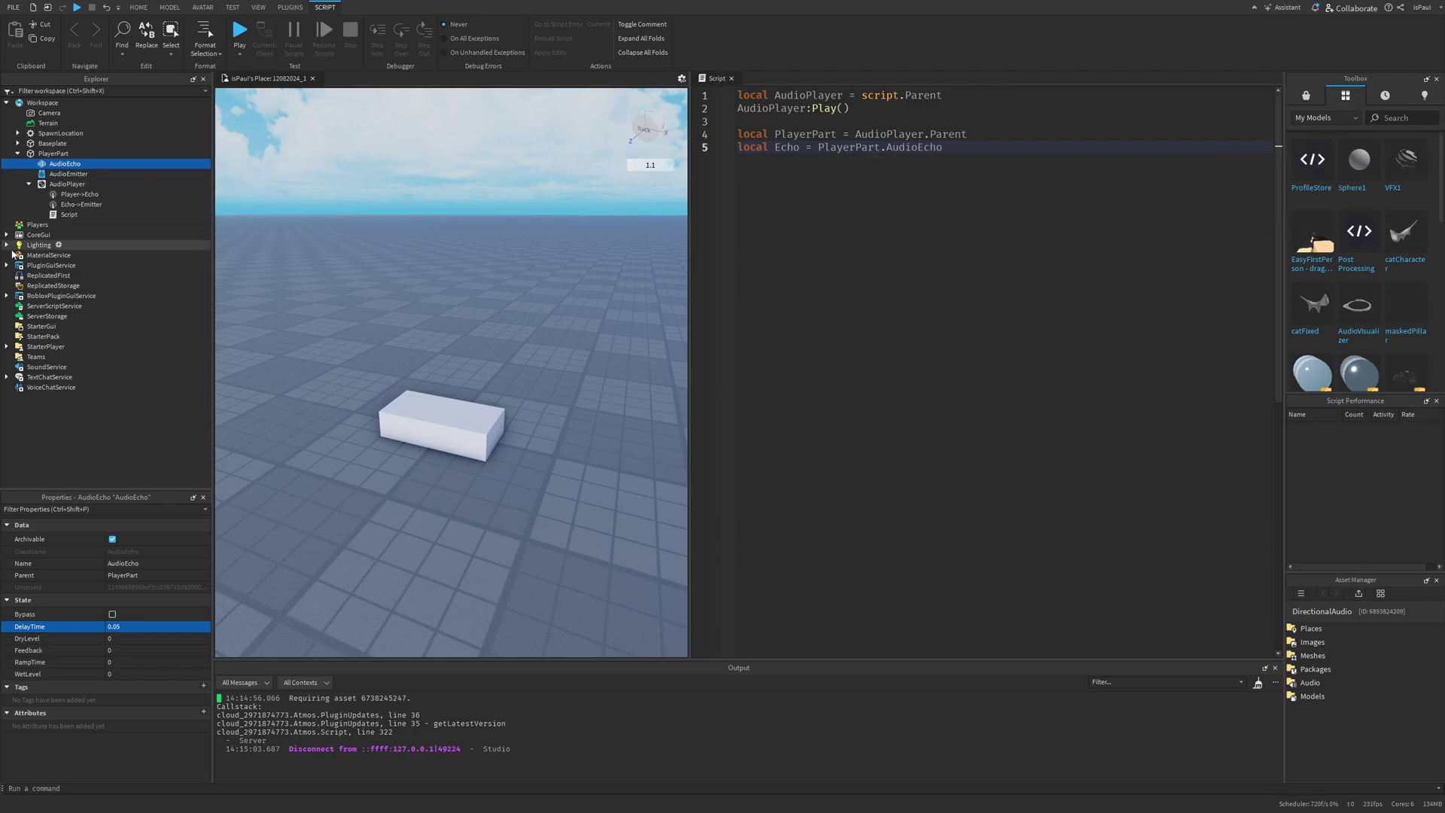
Set the RunContext of the Script inside the AudioPlayer to Client
click(201, 667)
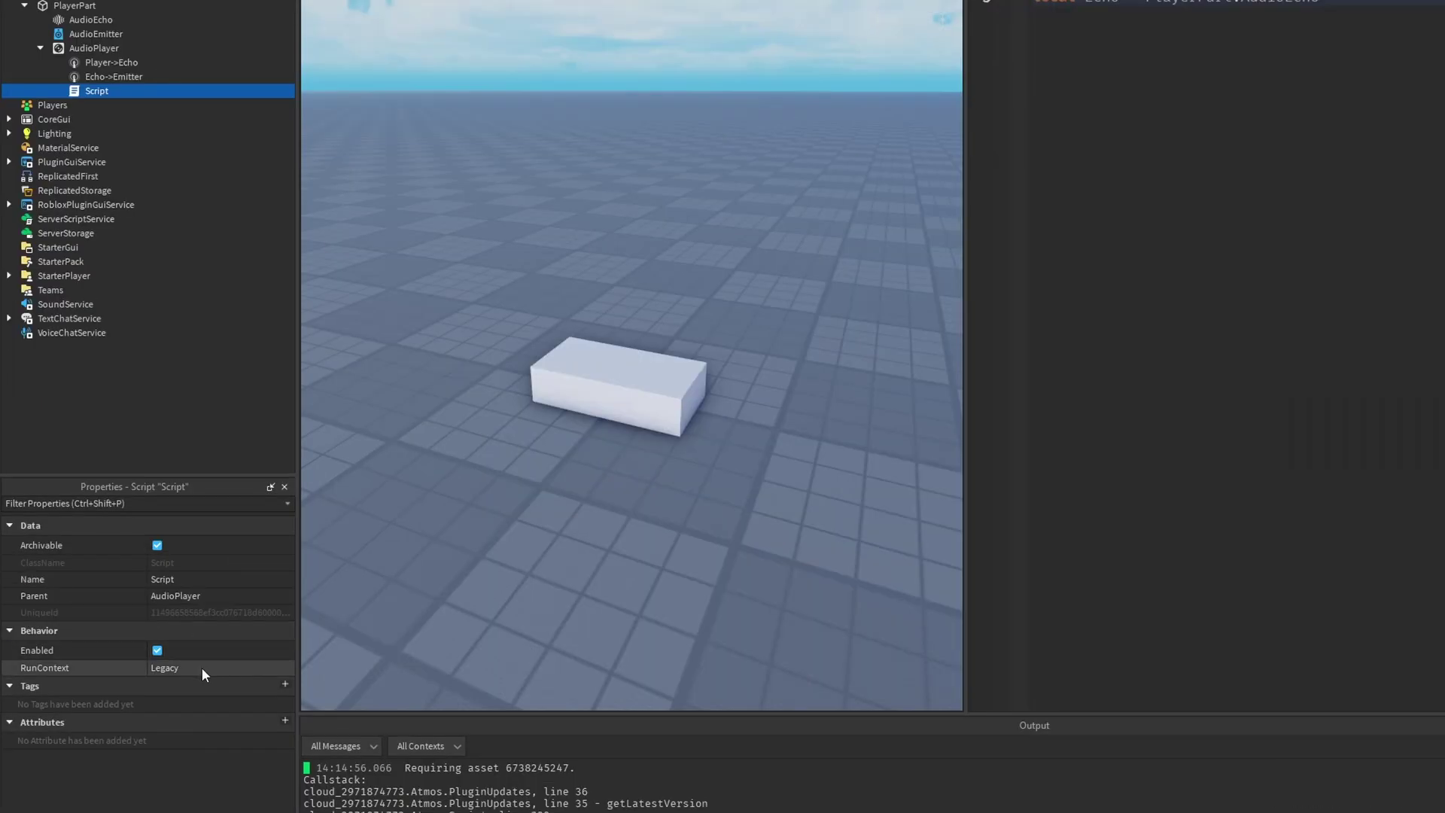
click(201, 667)
click(192, 679)
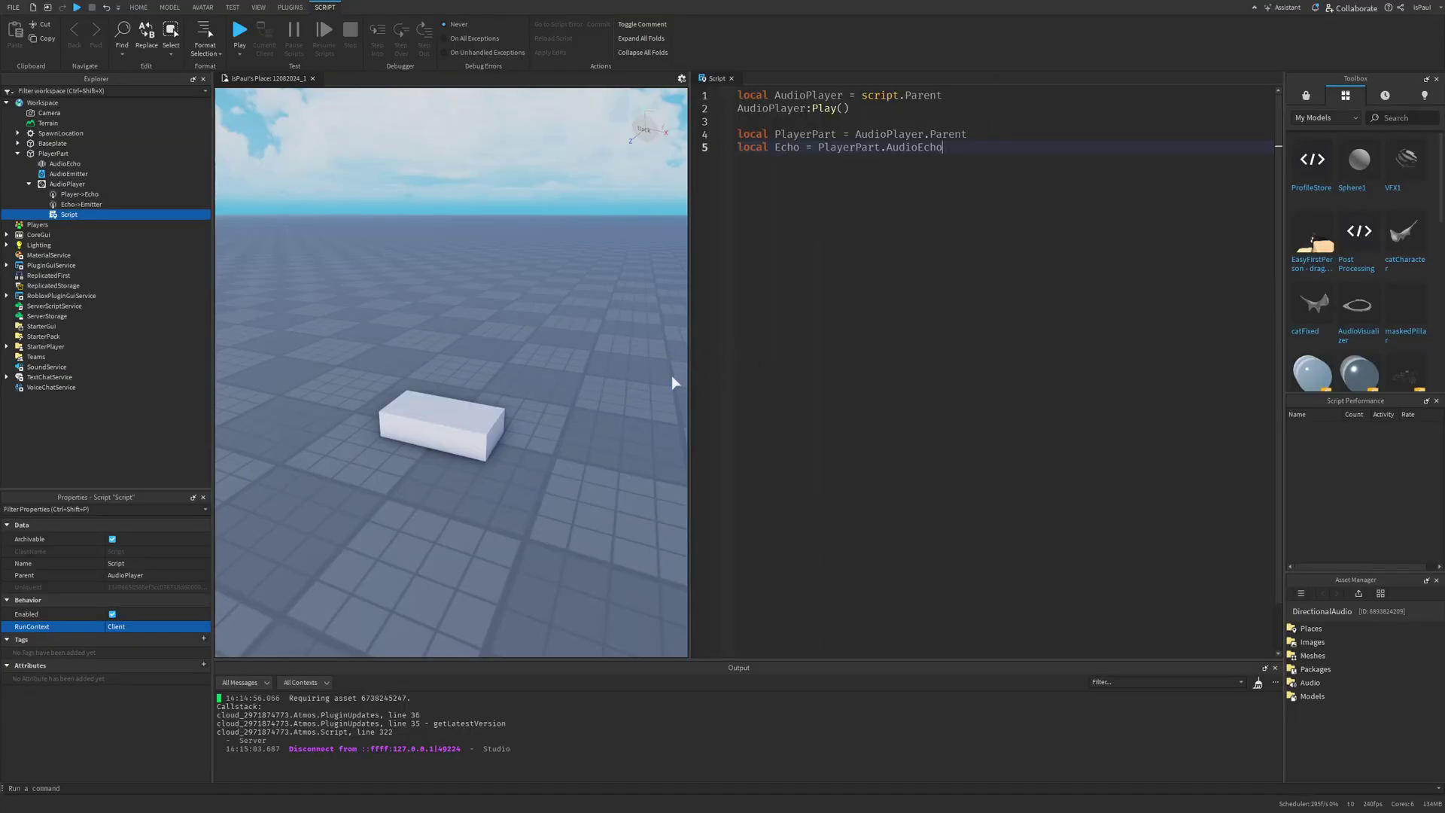
Change the script's Echo variable to get its object with PlayerPart:WaitForChild("AudioEcho")
shift+scroll(435, 319, up, 1)
drag(946, 146, 885, 147)
key(BackSpace)
key(BackSpace)
text(t:WaitForChild("AudioEcho"))
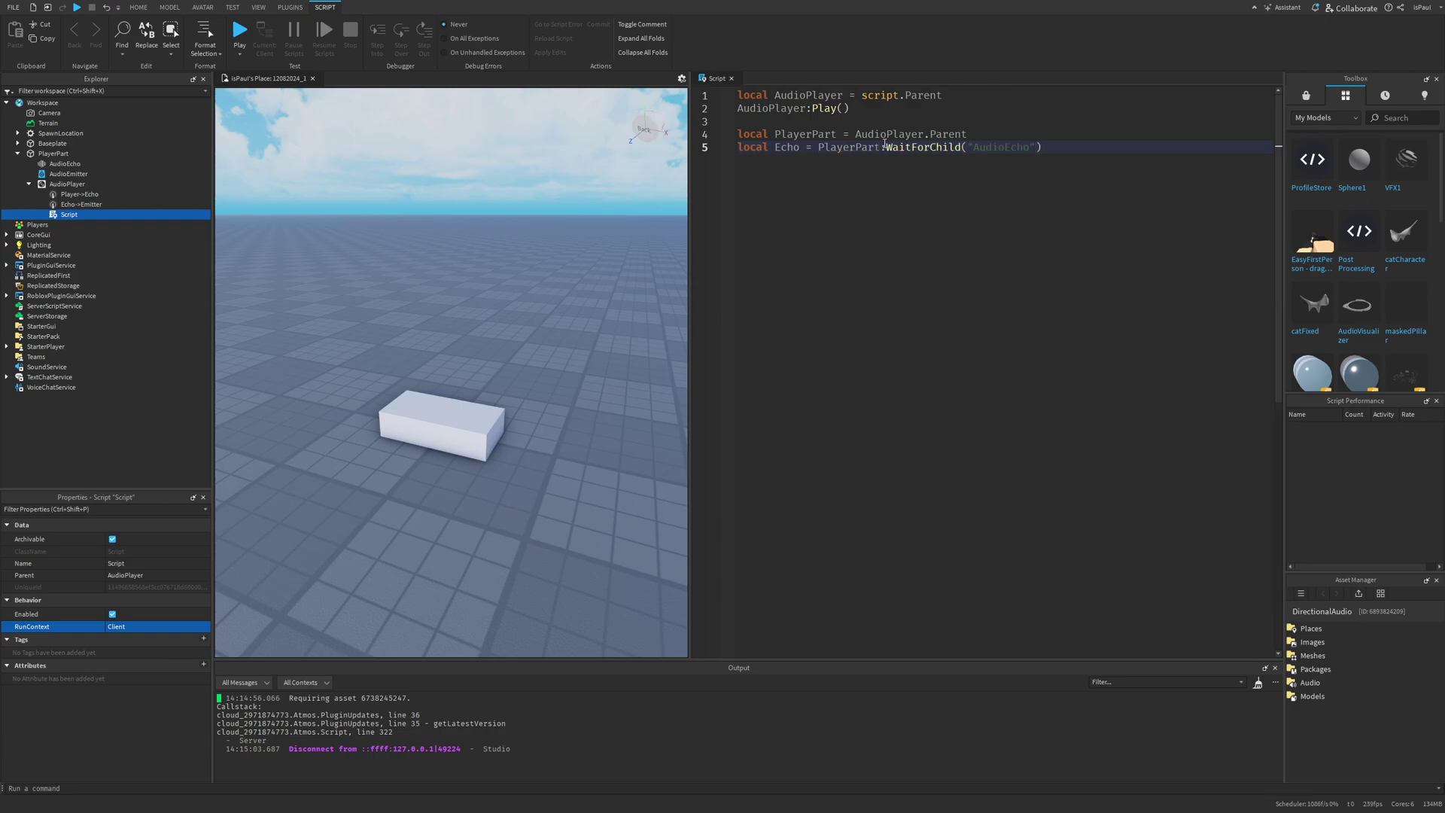
Add the line Echo.RampTime = 0.1 below the Echo variable, followed by blank lines
key(Return)
text(Echo.RampTime)
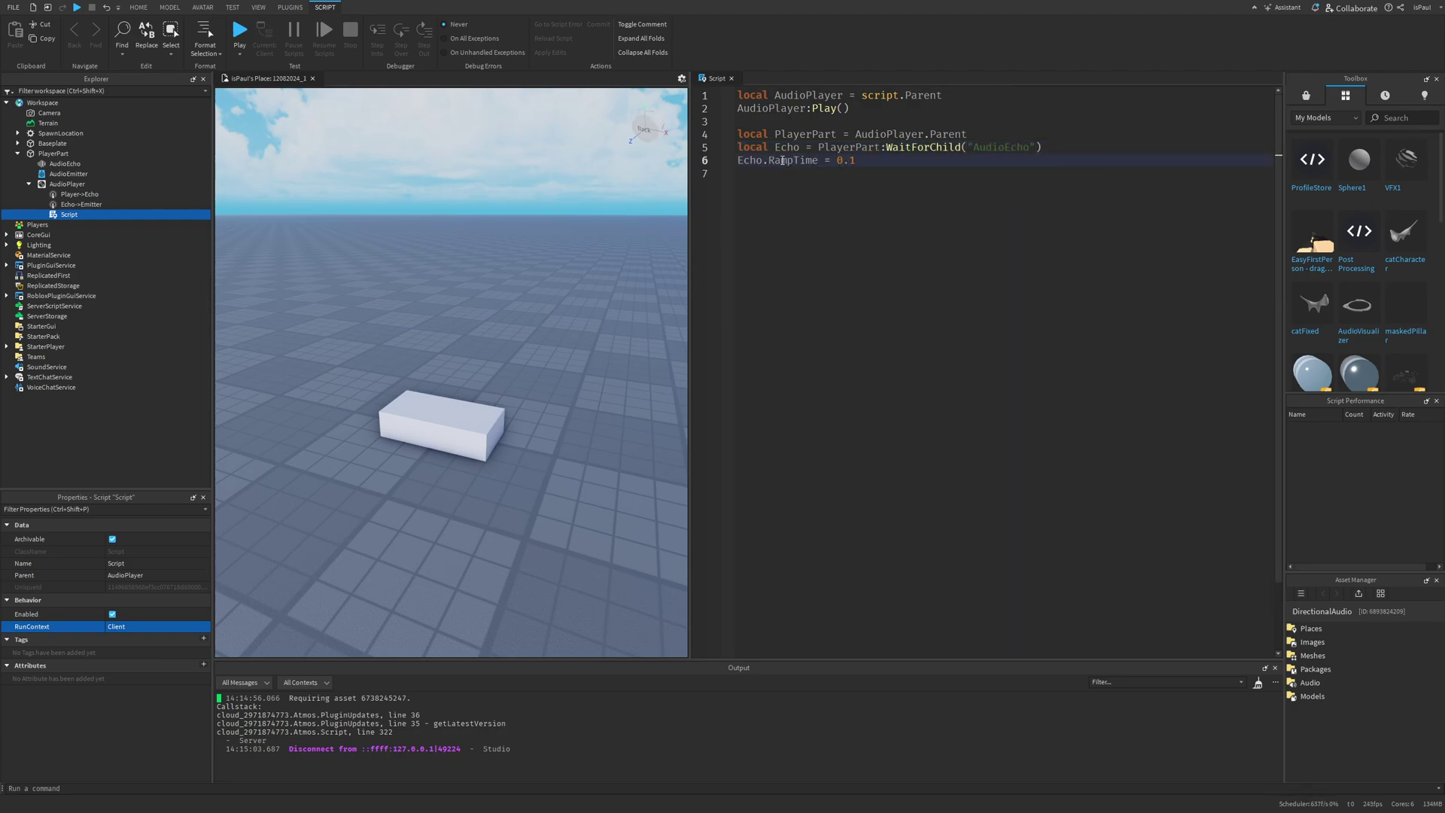
text( = 0.1)
key(Return)
key(Return)
ctrl+scroll(908, 282, up, 2)
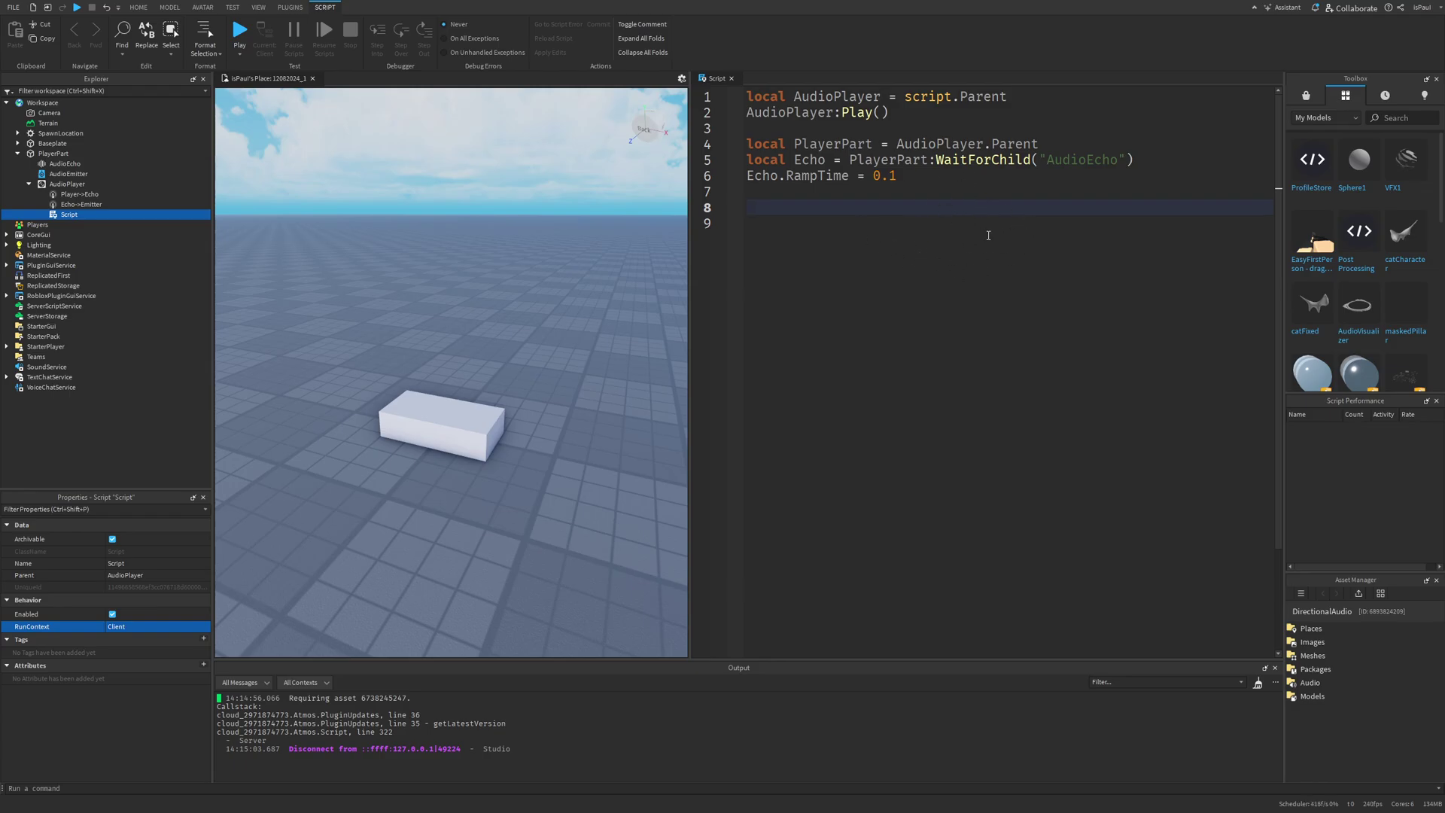
Declare PlrServ as game:GetService("Players") and RunServ as game:GetService("RunService") at the start of the script
click(770, 104)
key(Home)
key(Return)
key(Up)
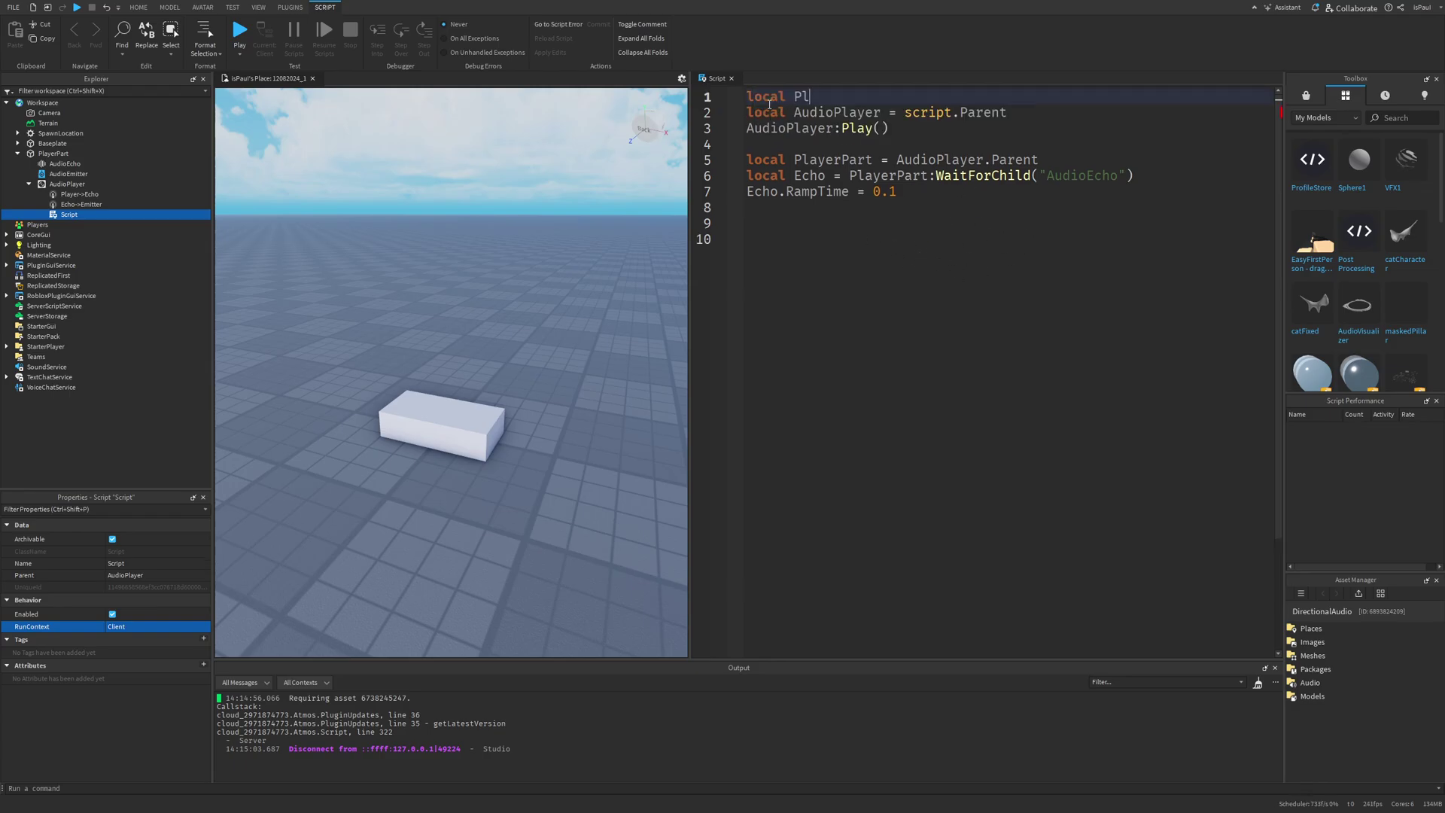
text(local PlrServ = game:GetService("Players"))
key(Return)
text(local Run)
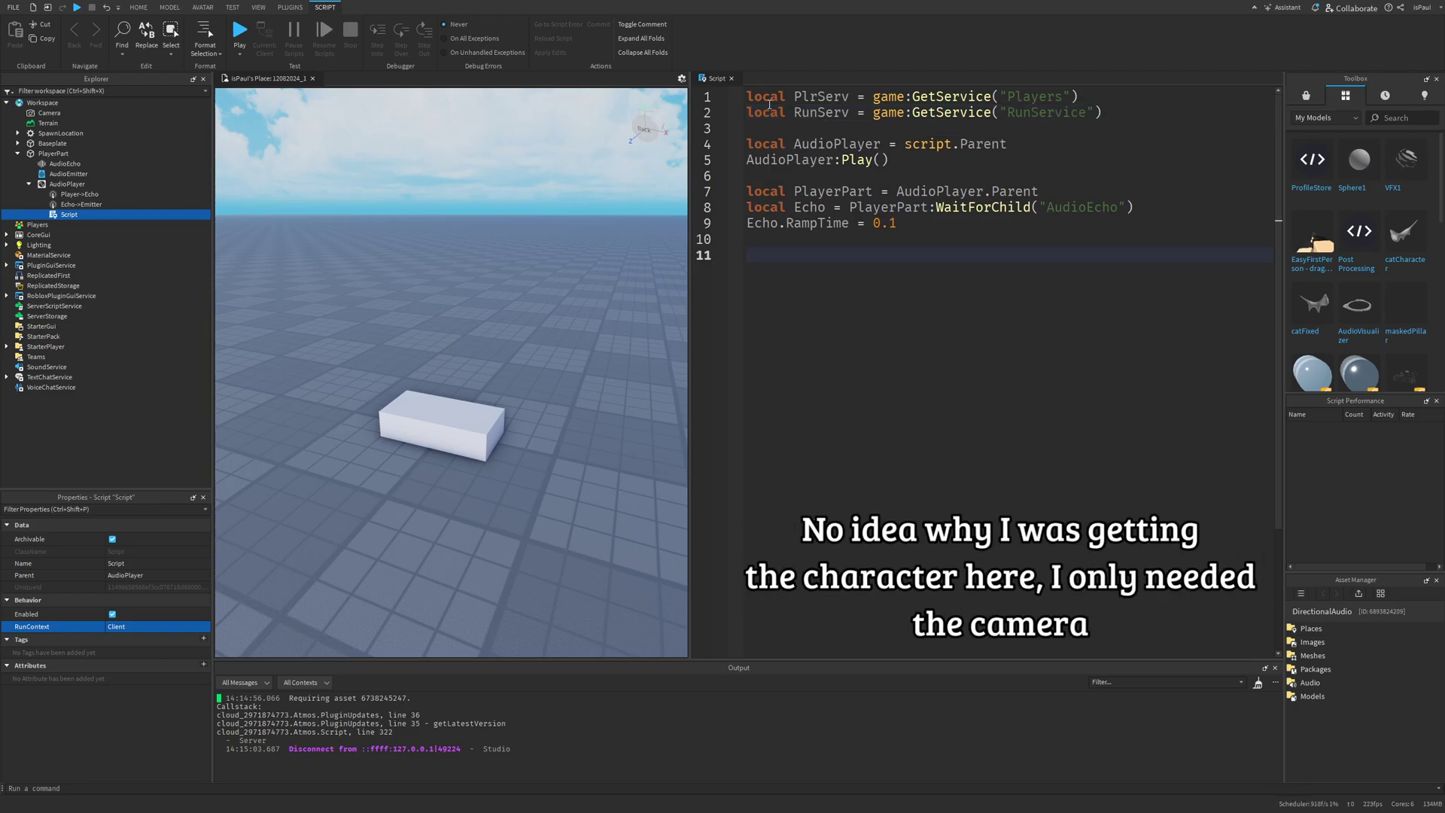
Declare Plr as PlrServ.LocalPlayer, char as its Character or CharacterAppearanceLoaded:Wait(), and HRP as char:WaitForChild("HumanoidRootPart")
text(local Plr = PlrServ.LocalPlayer)
key(Return)
text(local char = plr.Character or Plr.CharacterAppearanceLoaded:Wait())
key(Return)
key(Return)
text(local)
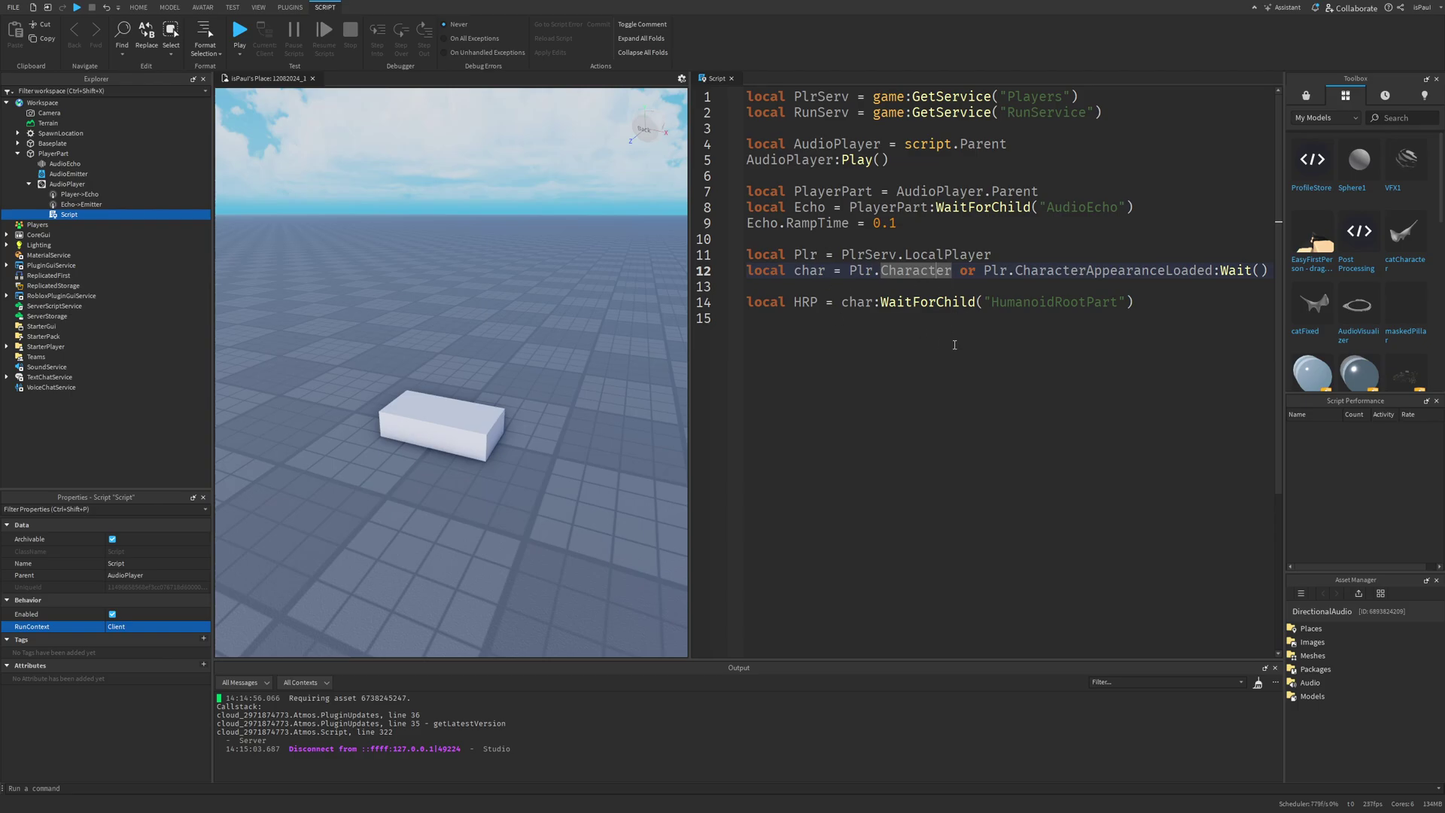
drag(955, 342, 873, 223)
click(960, 365)
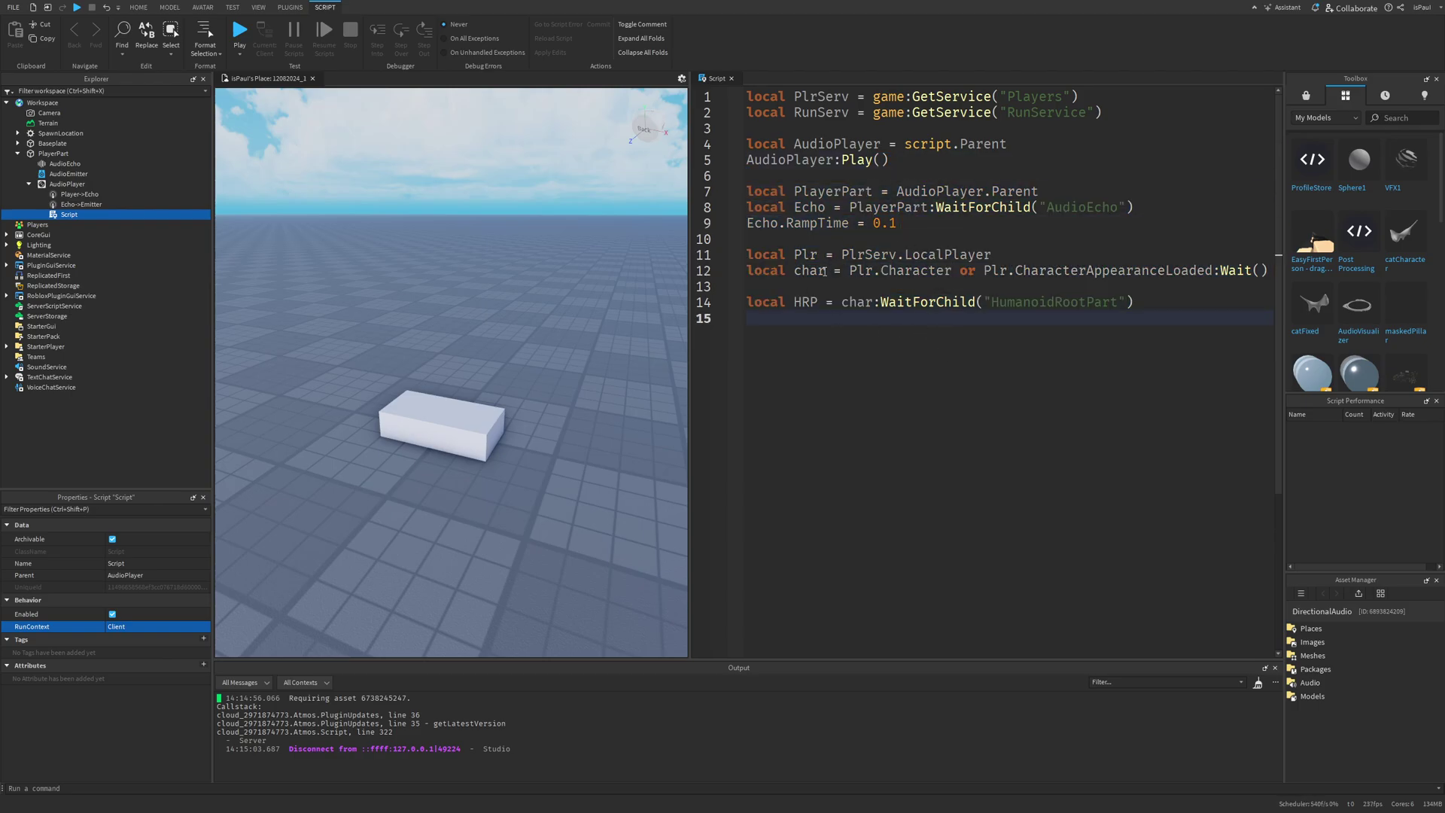
Connect a function to RunServ.Heartbeat and start a local Dist variable inside it
click(64, 164)
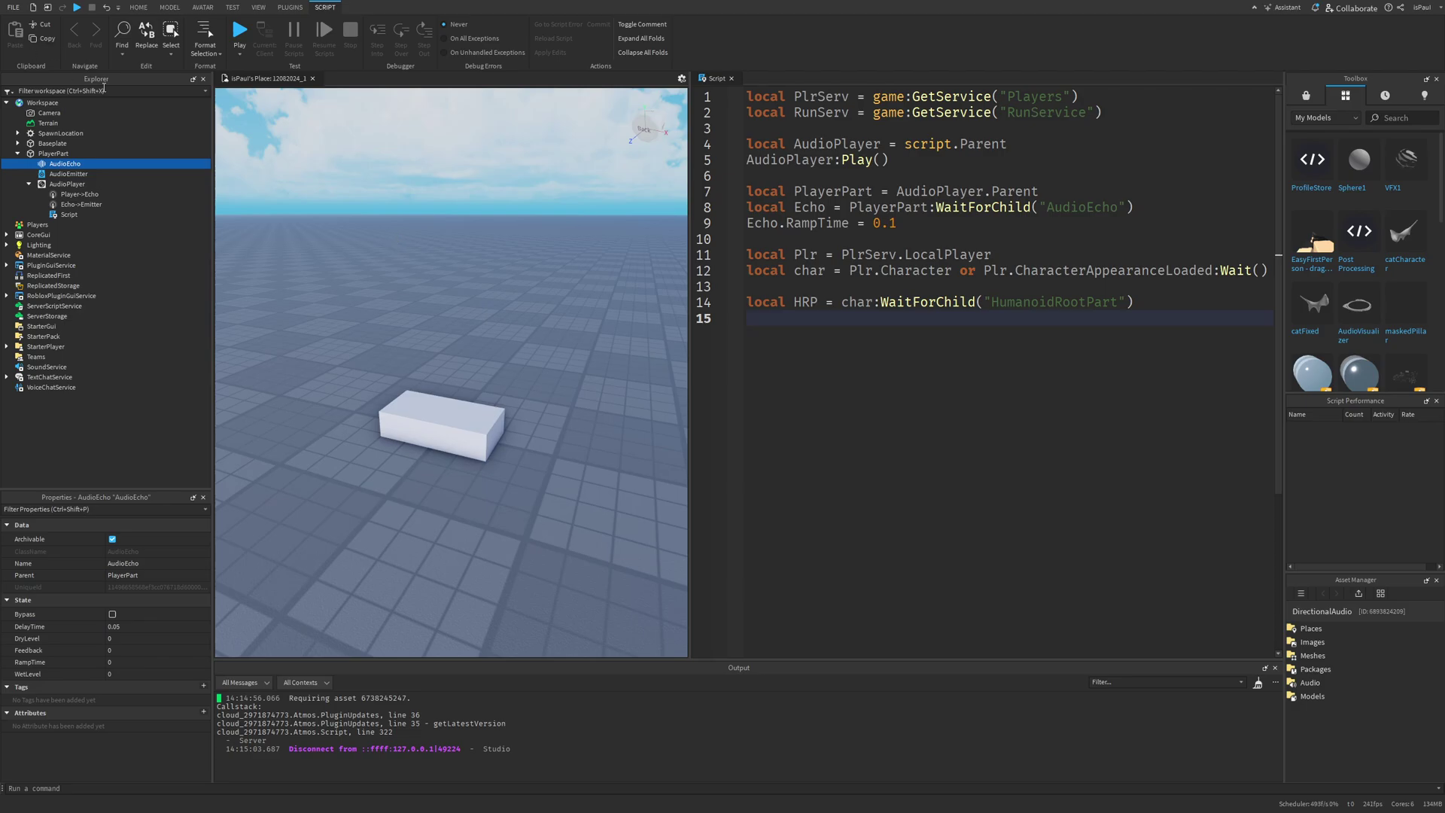
click(909, 369)
key(Return)
text(R)
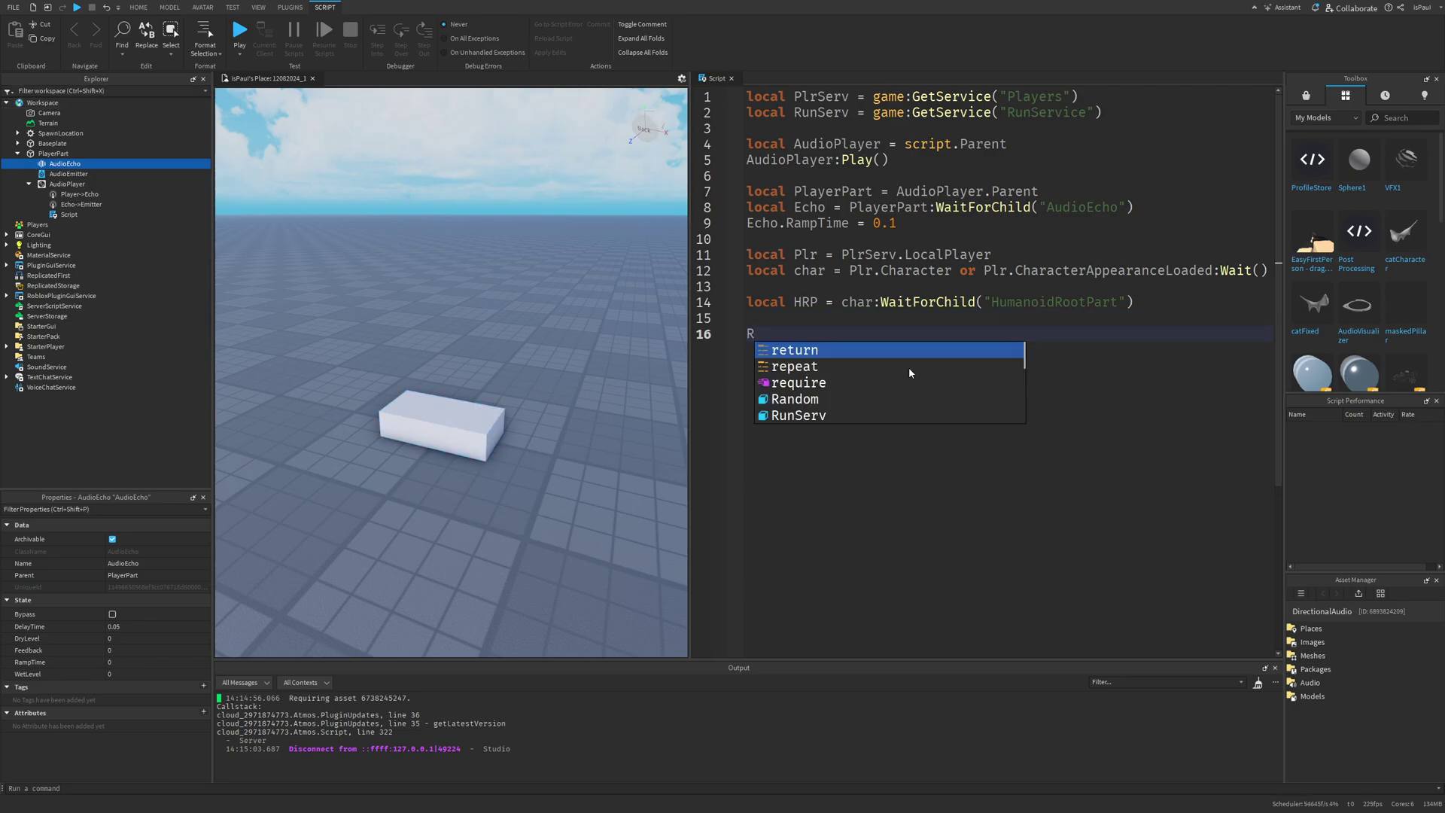
text(unServ.He)
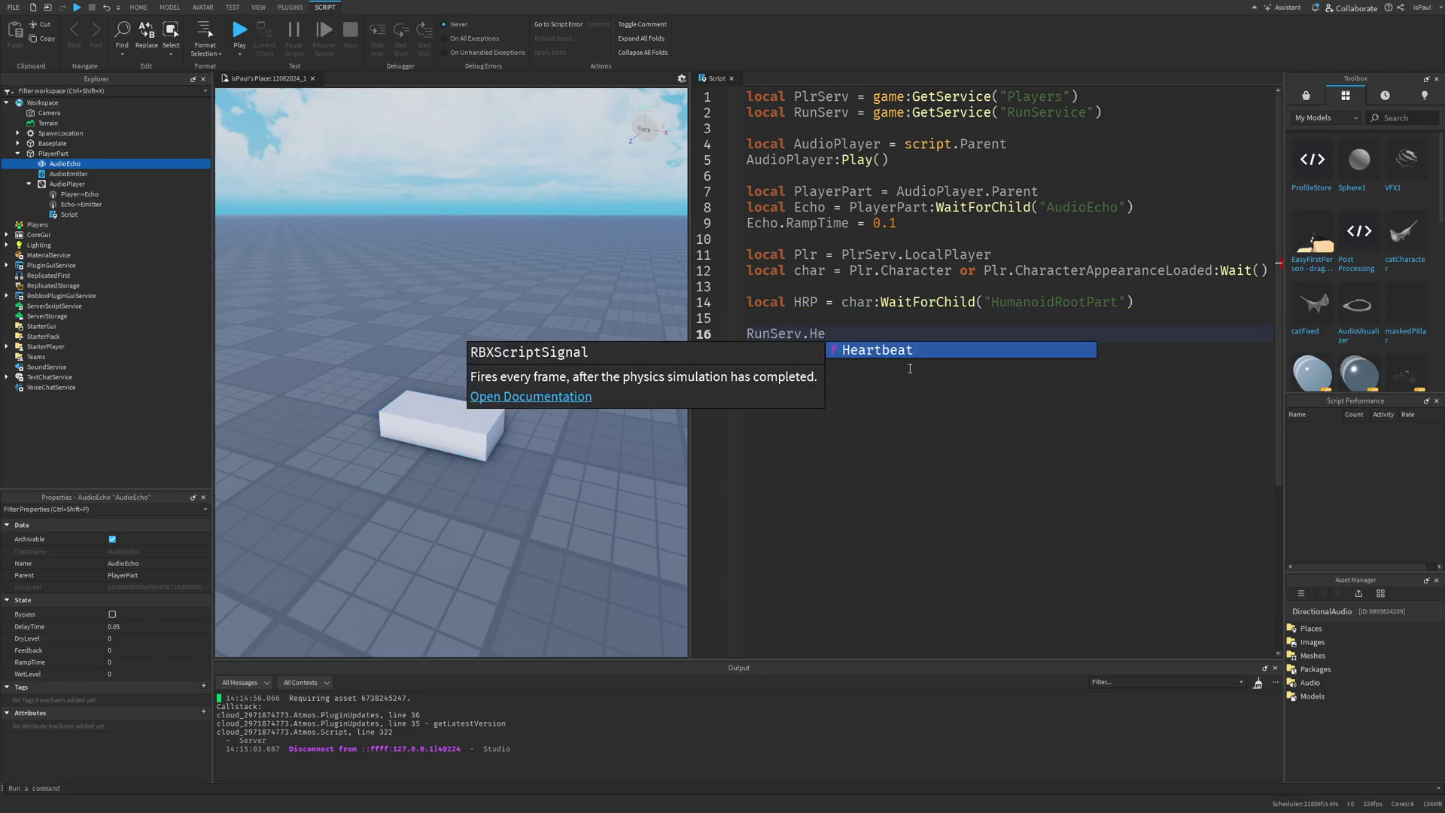
key(Tab)
key(Return)
text(local Dist =)
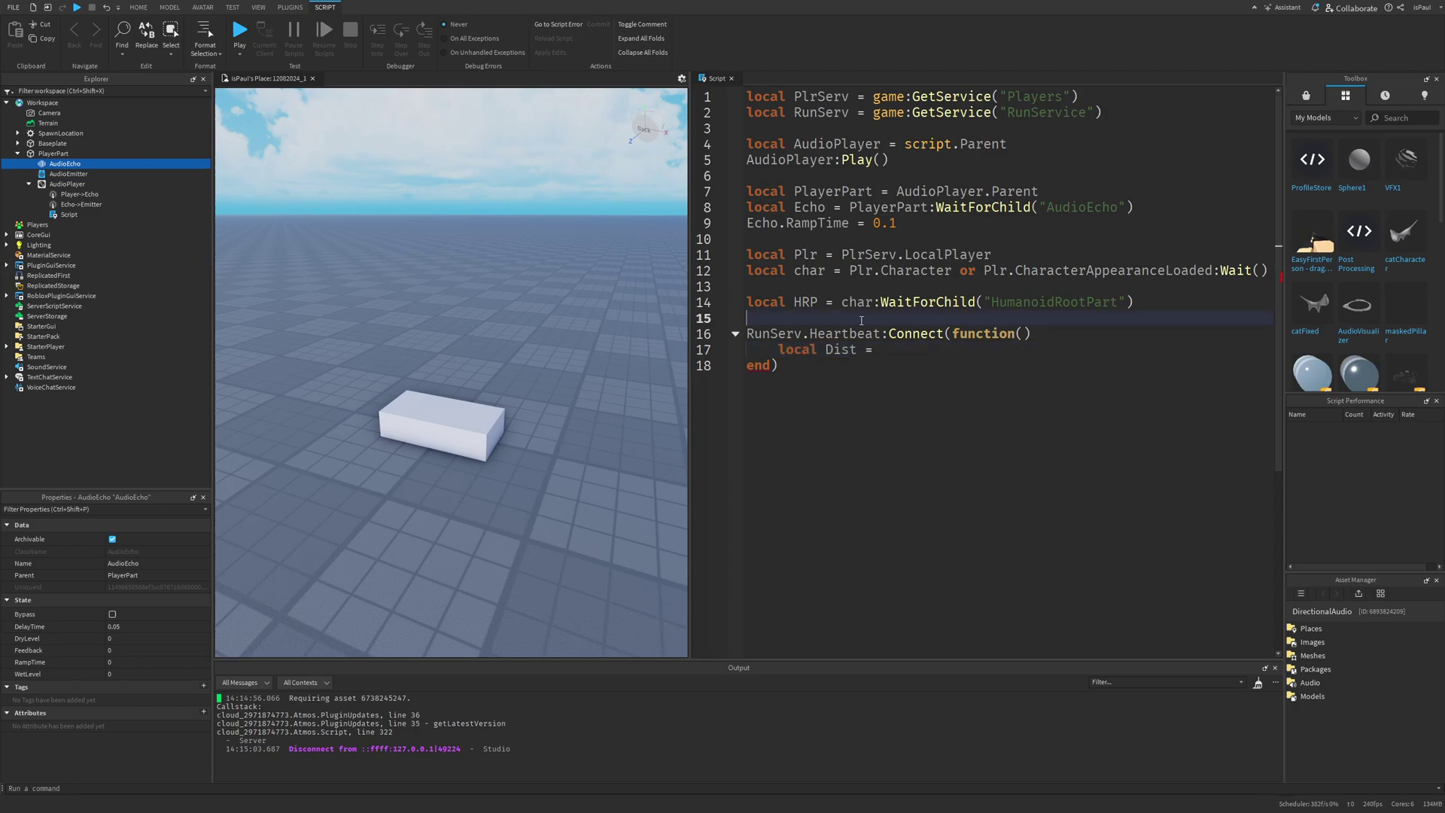
Declare the variable Cam as workspace.CurrentCamera above the Heartbeat connection
key(Return)
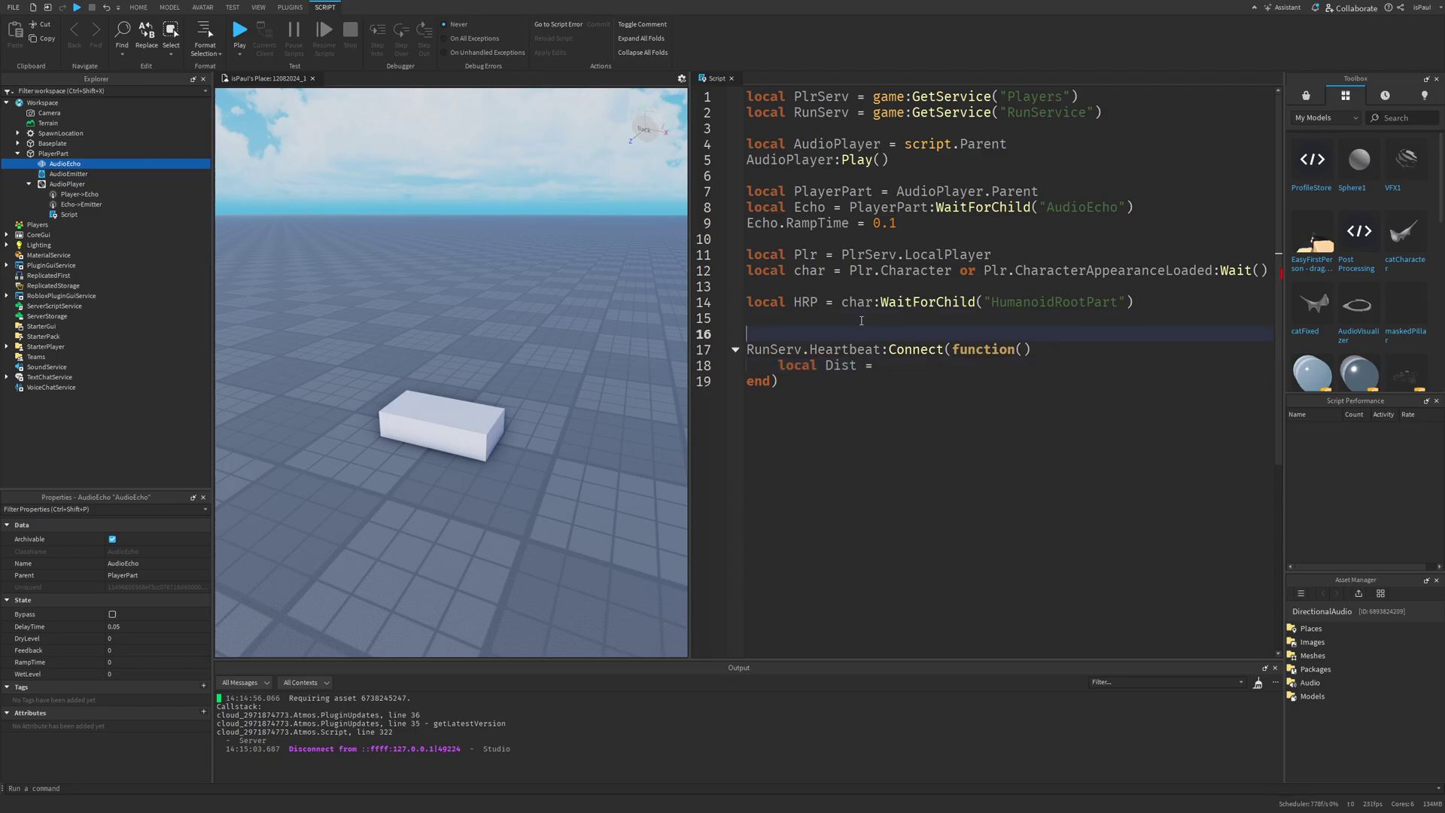
text(local Cam = workspace.curr)
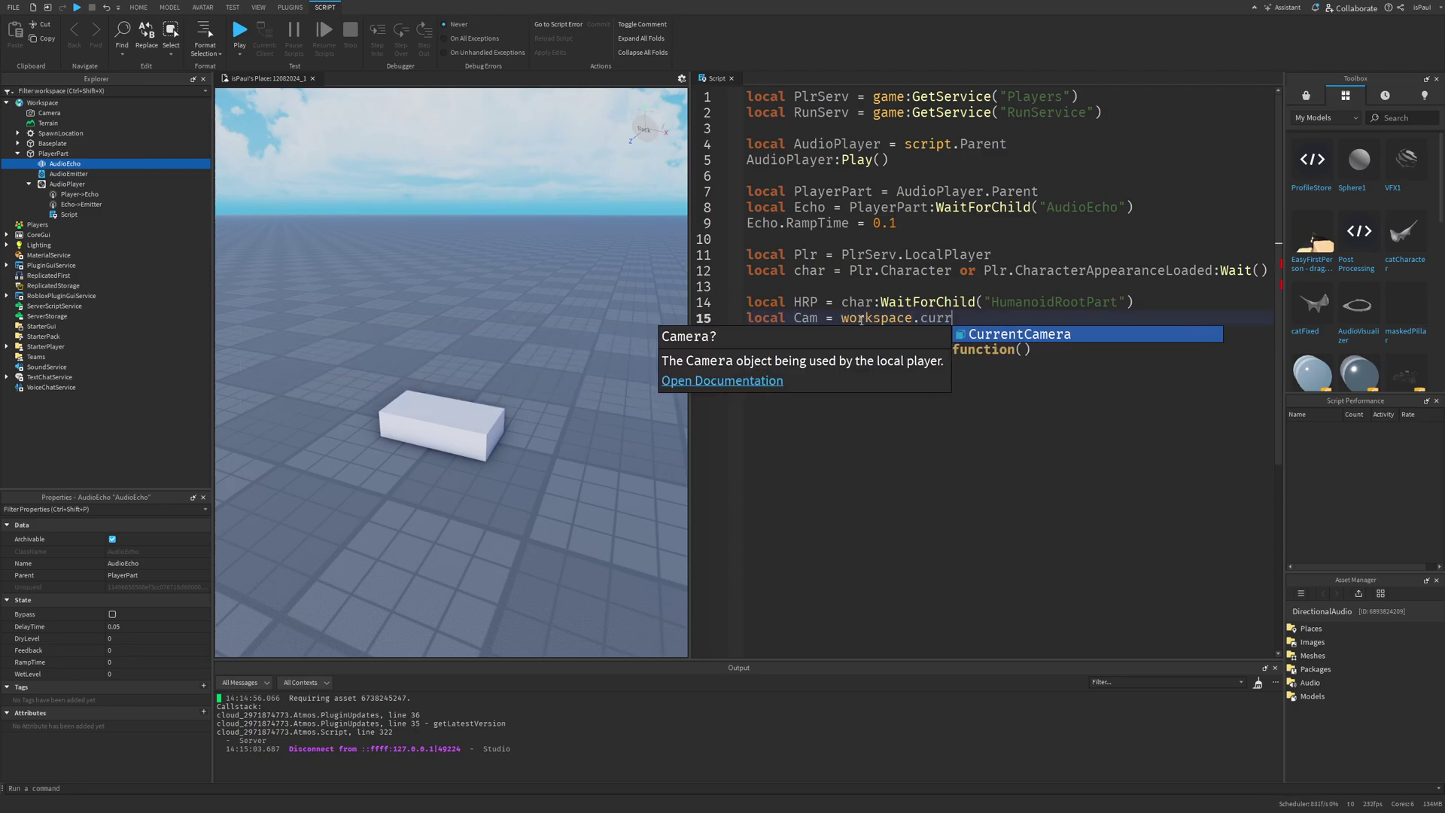
key(Tab)
Compute Dist as the magnitude of HRP.Position minus the camera's position
click(958, 368)
text(()
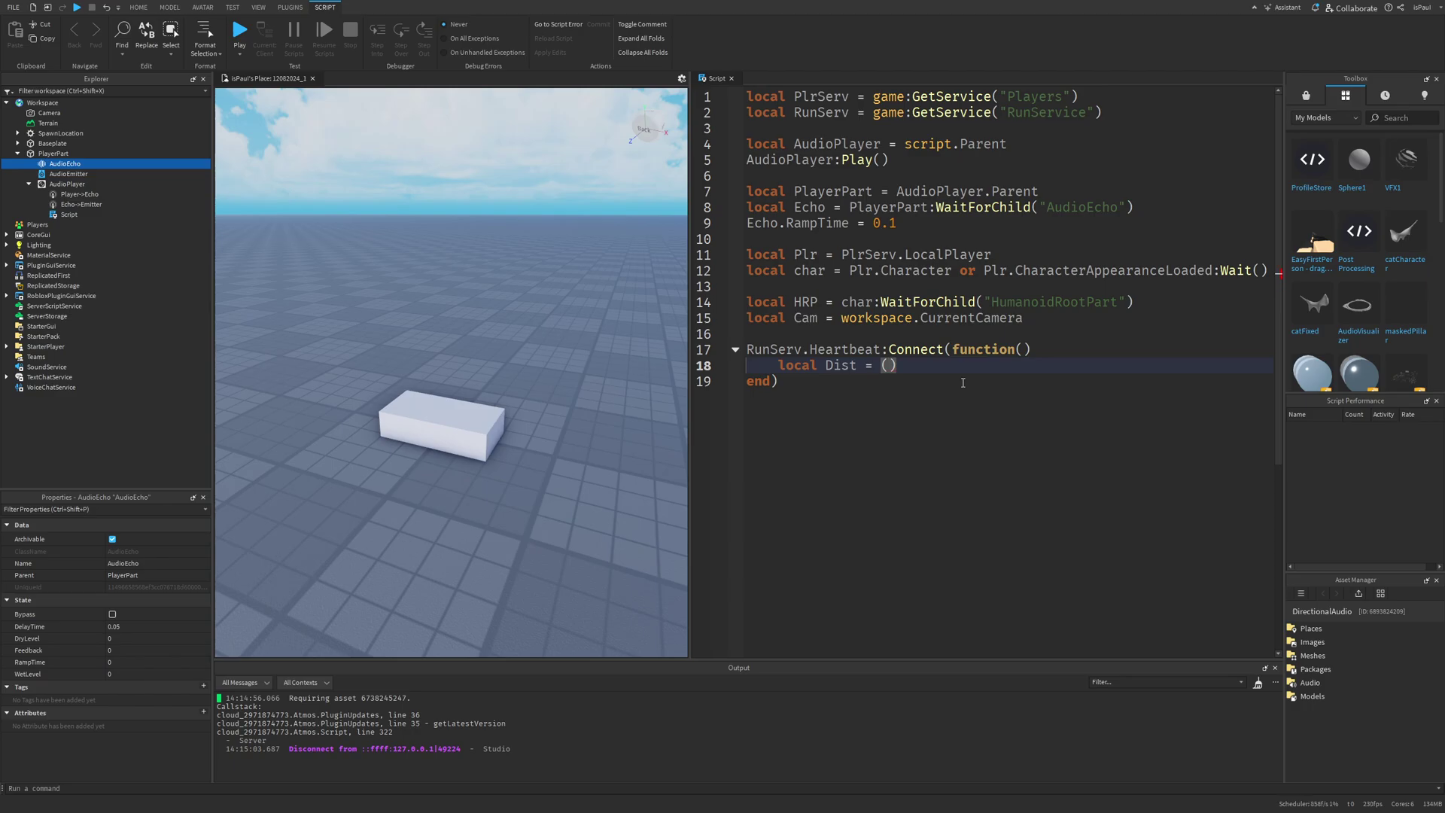
text(HRP.Po)
key(Tab)
text(- Cam.Po)
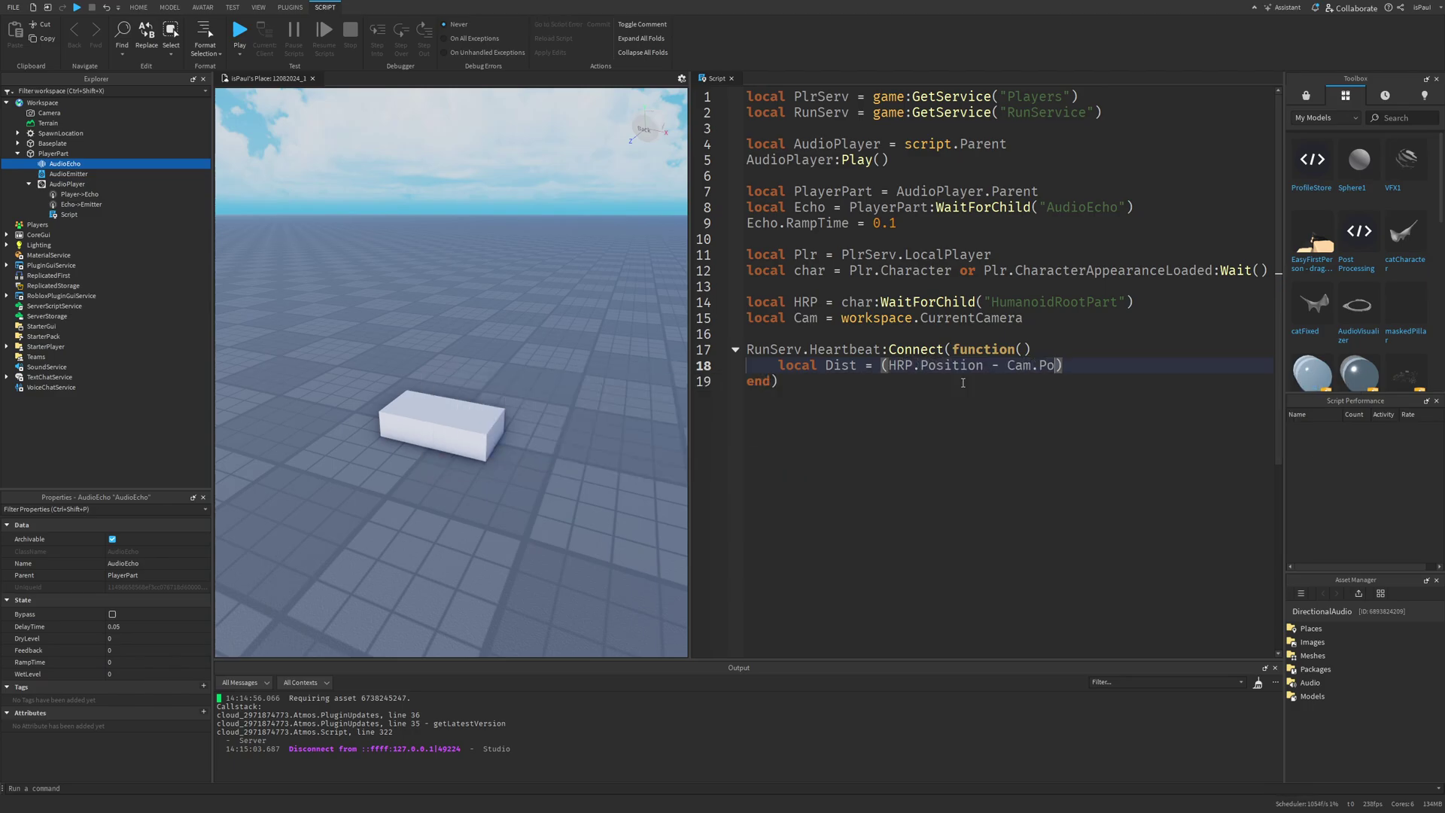
key(Tab)
text().M)
text(agnitude)
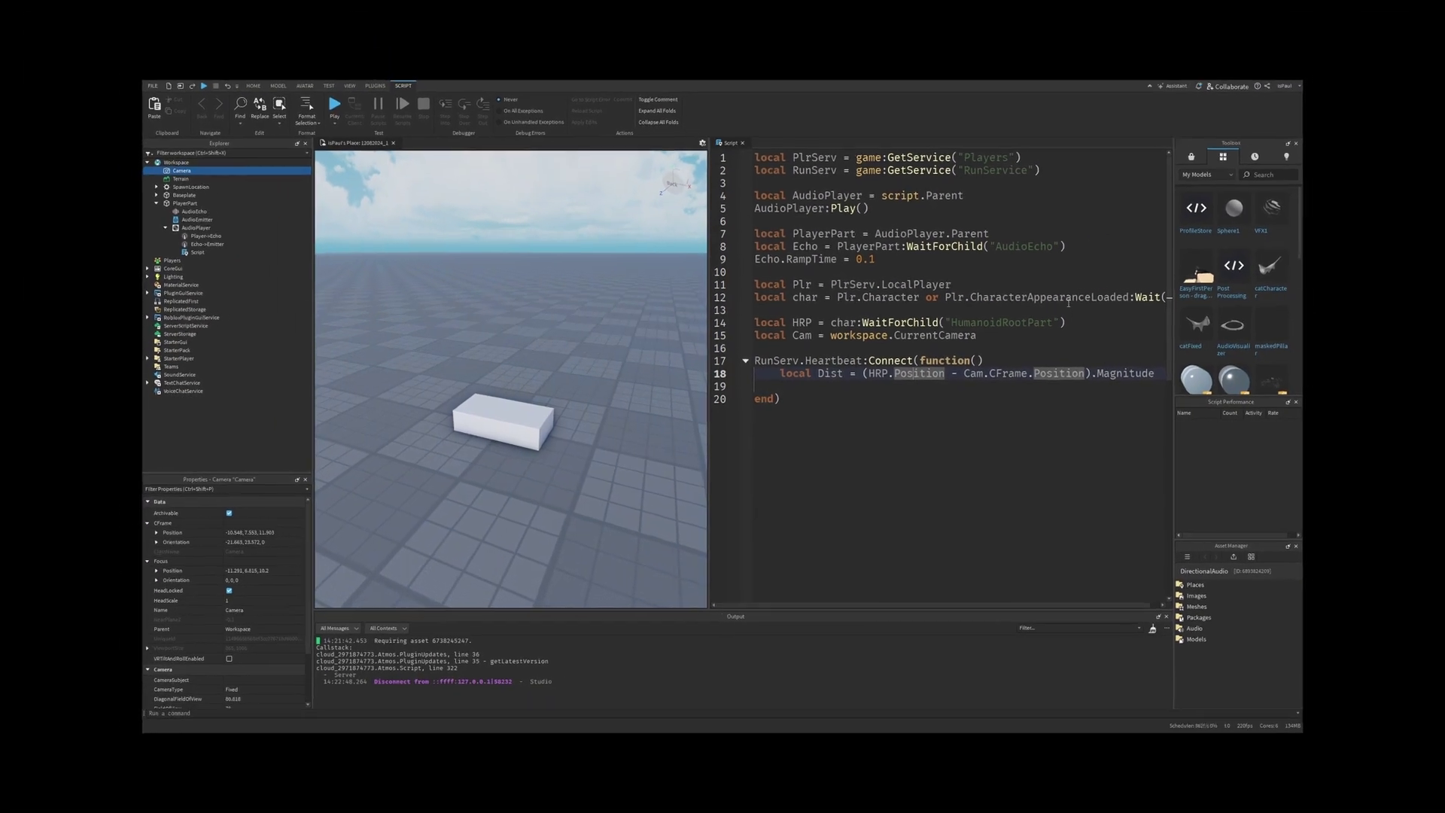
Remove the HRP declaration and replace HRP with PlayerPart in the Dist calculation
drag(1067, 322, 755, 322)
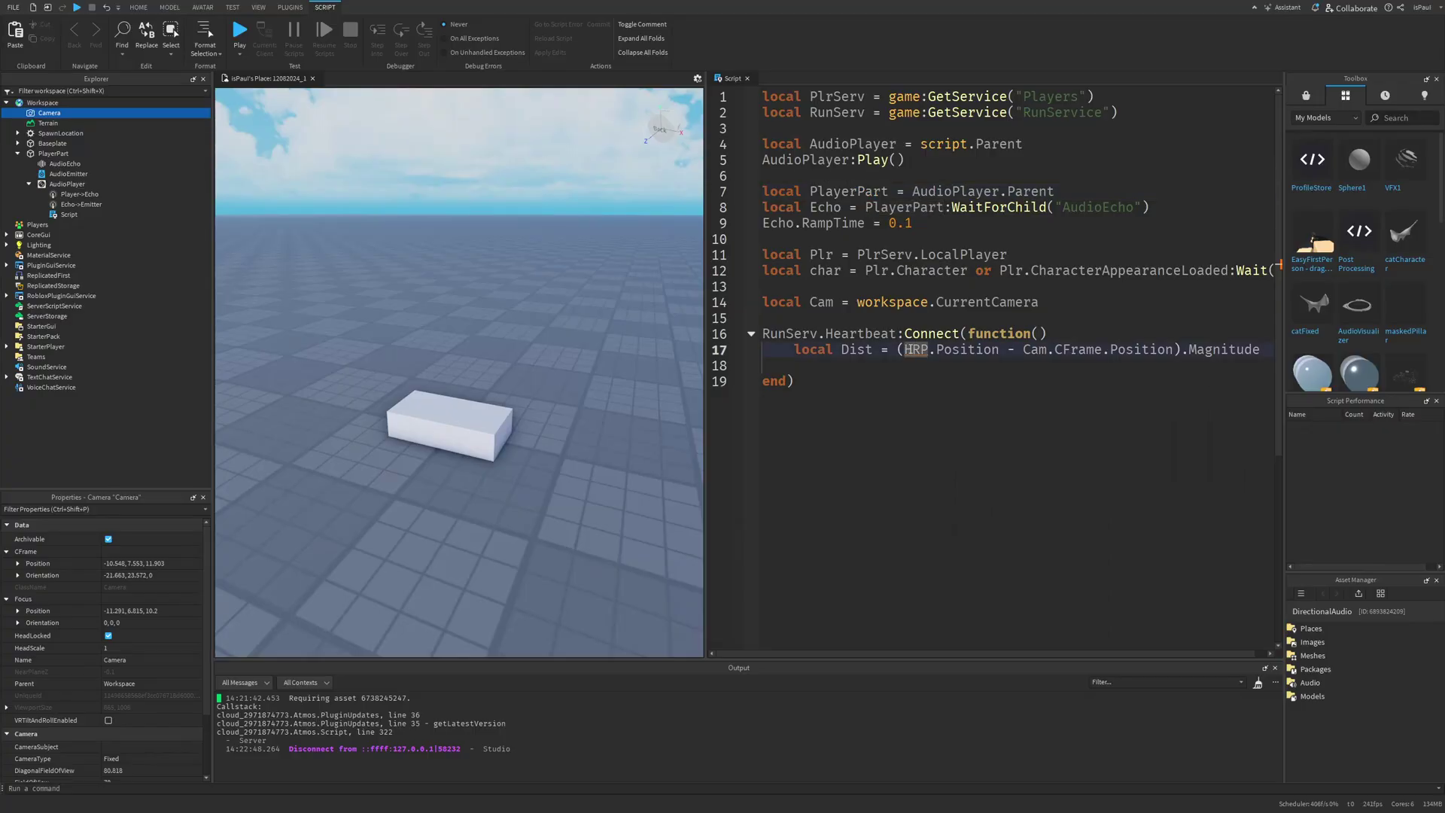
text(PlayerPart)
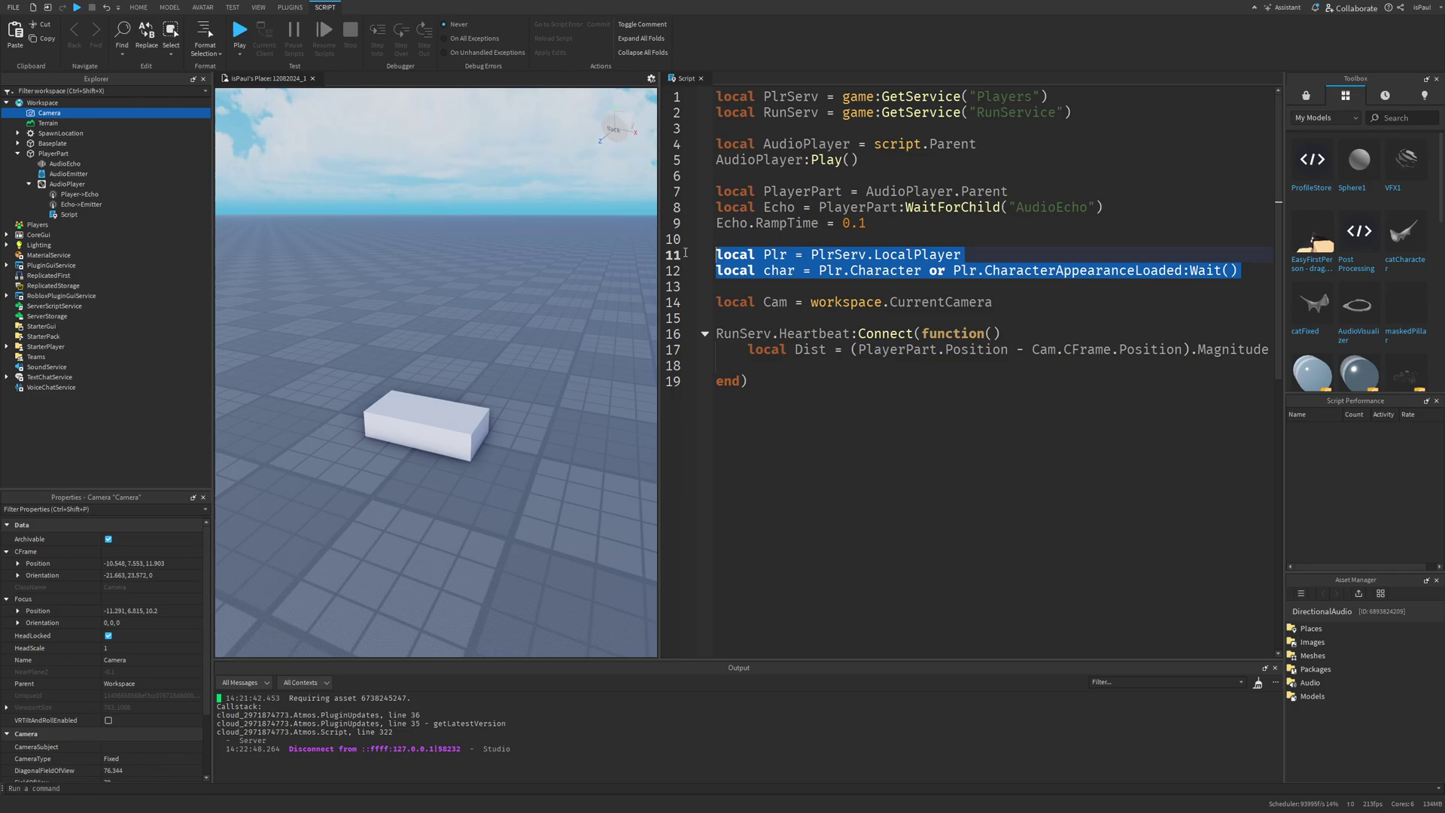
Delete the unneeded Plr, char and PlrServ declarations from the script and tidy the blank lines
key(BackSpace)
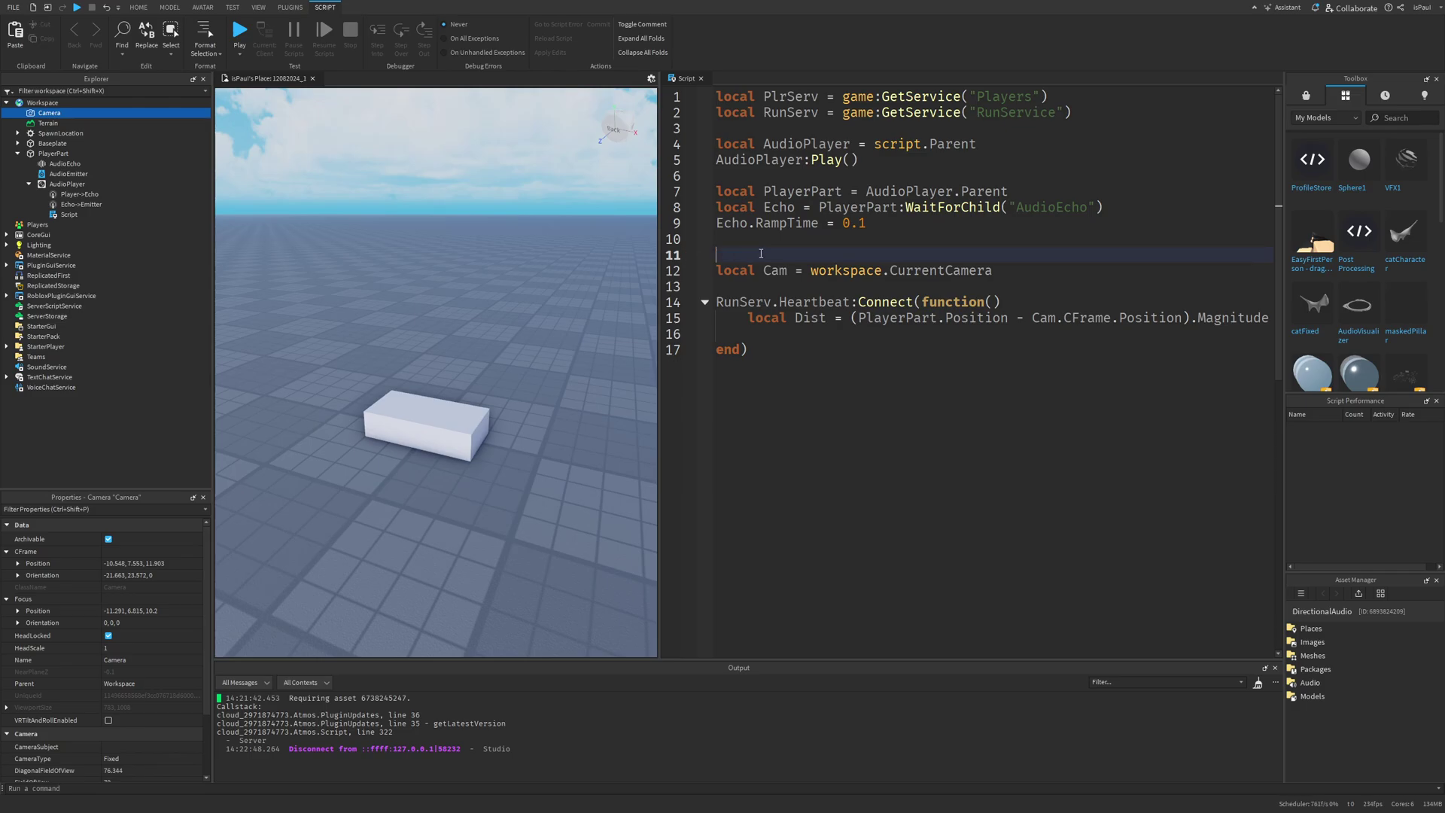
key(BackSpace)
key(BackSpace)
key(Return)
click(675, 97)
key(BackSpace)
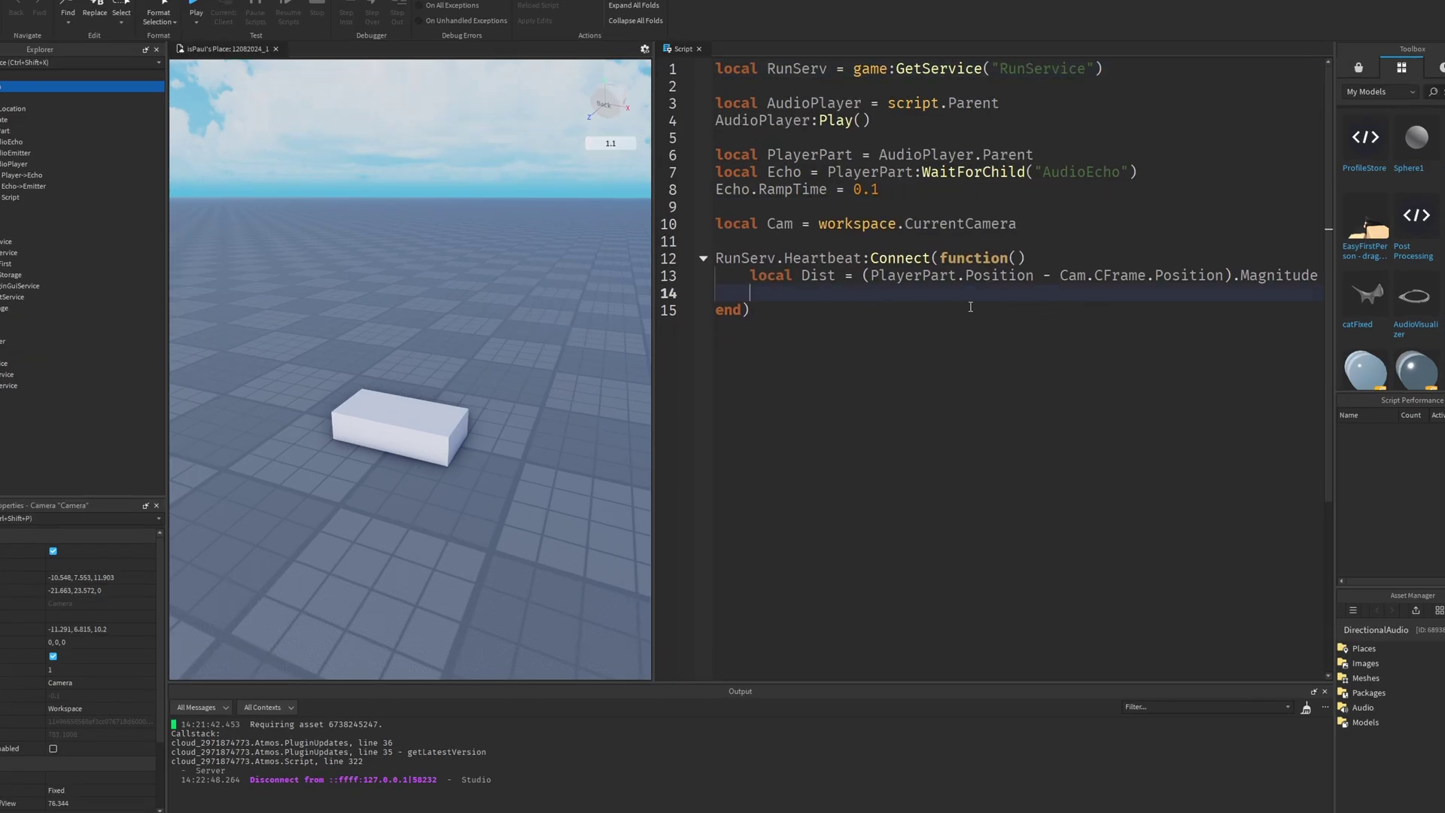
Add print(Dist) inside the Heartbeat function and start a playtest
text(print(dis)
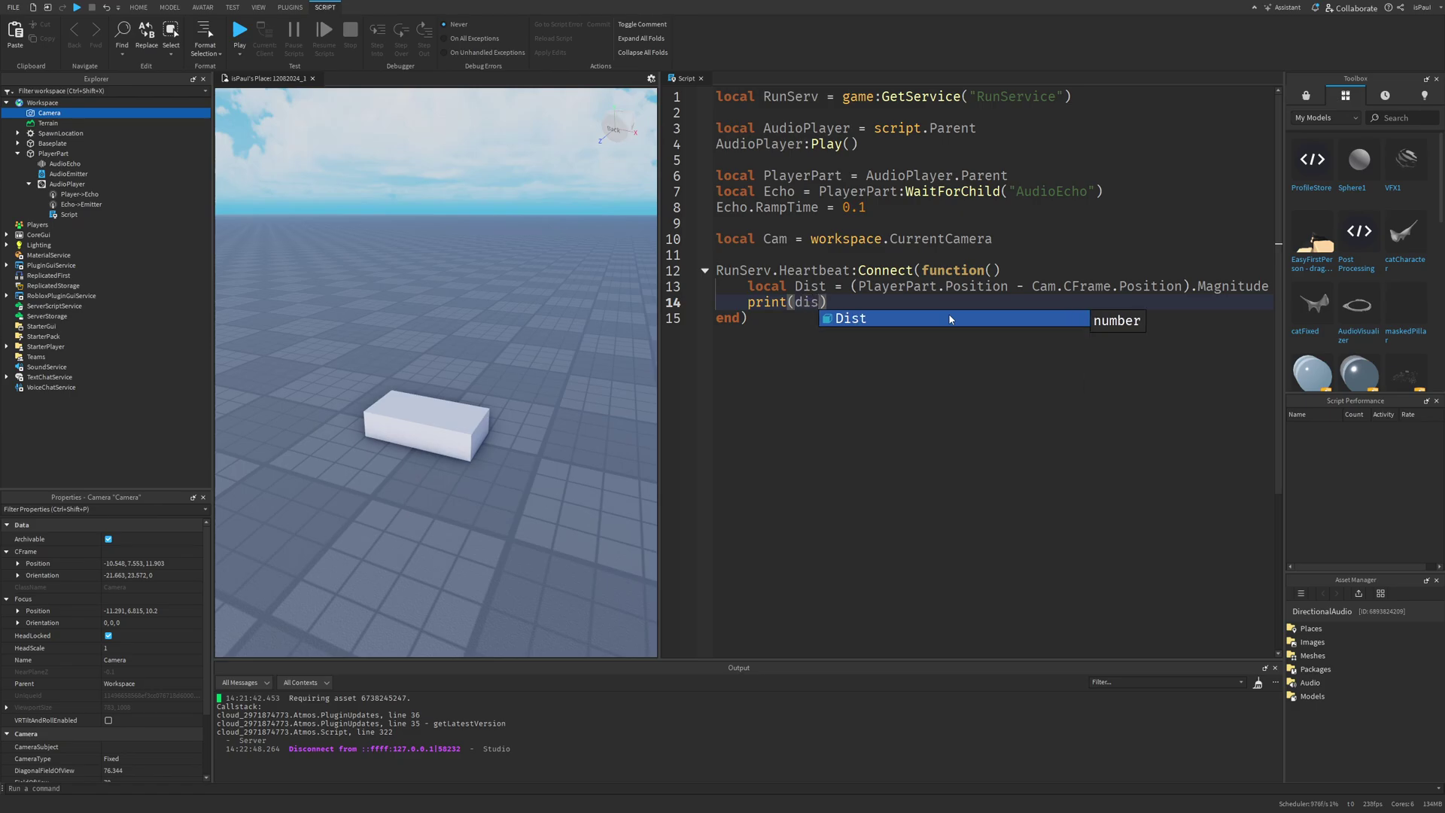
click(950, 319)
click(240, 36)
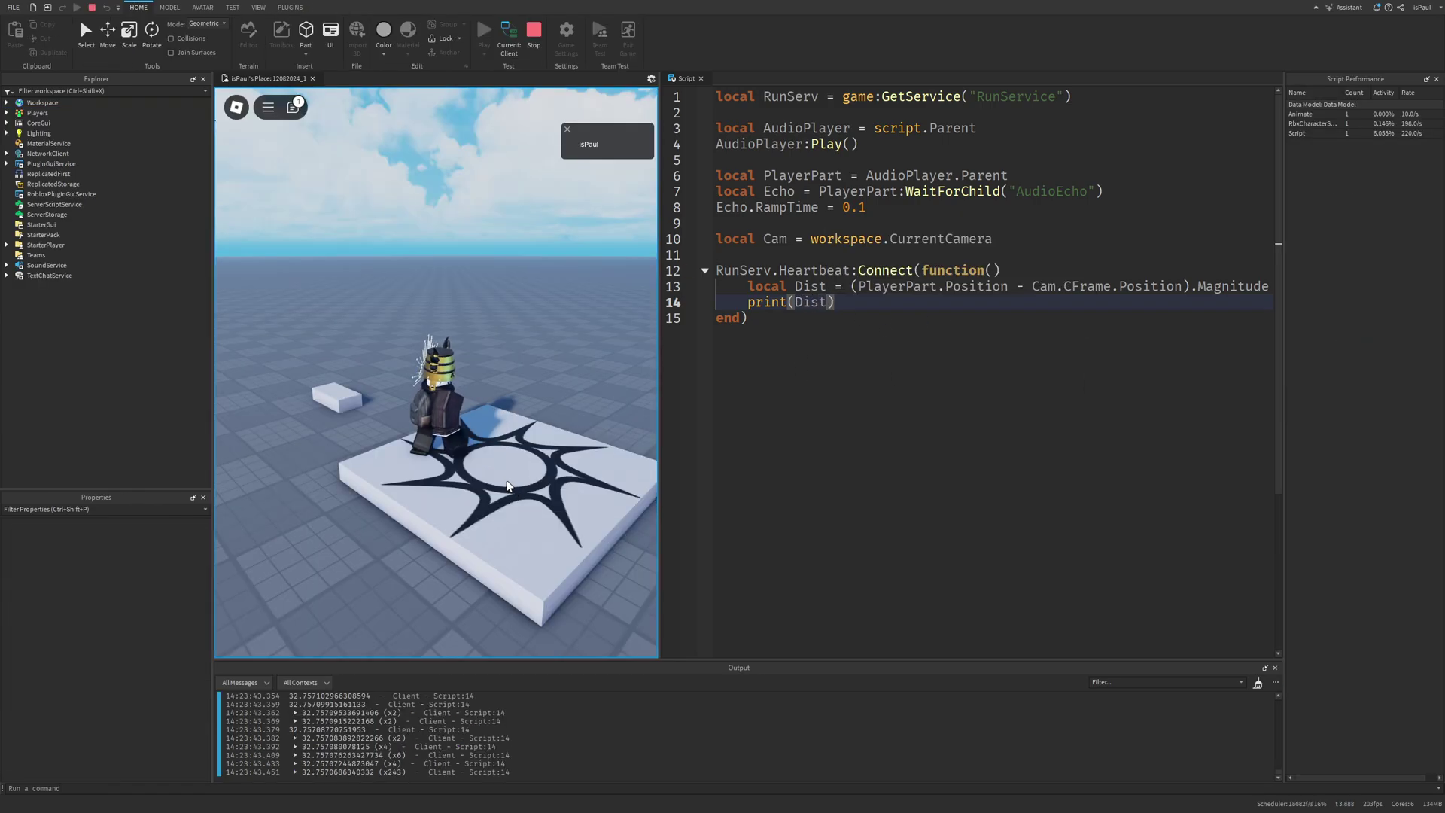
Move the camera away from and toward PlayerPart to examine the distances printed in the output
scroll(344, 416, down, 10)
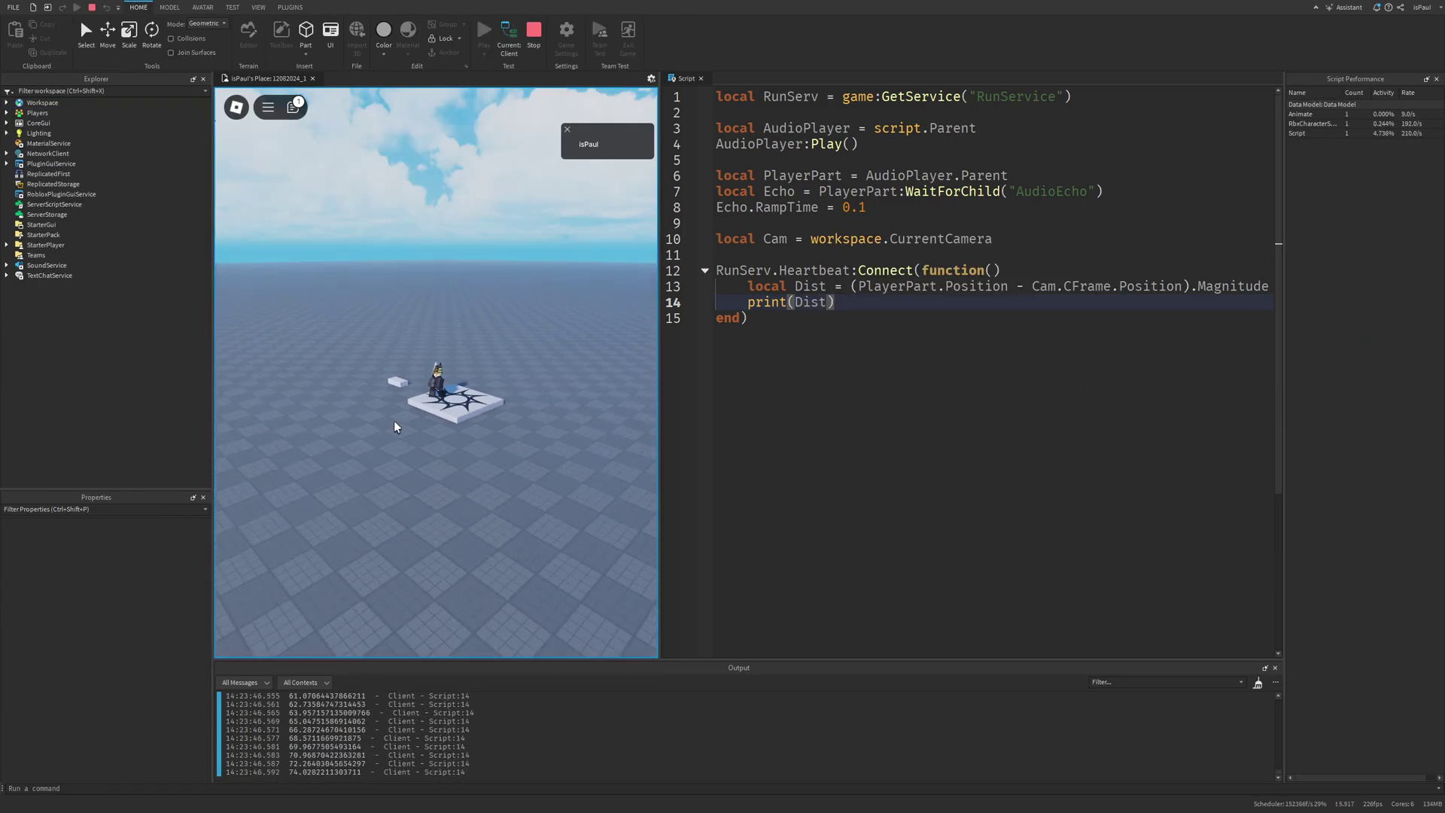
scroll(526, 296, up, 8)
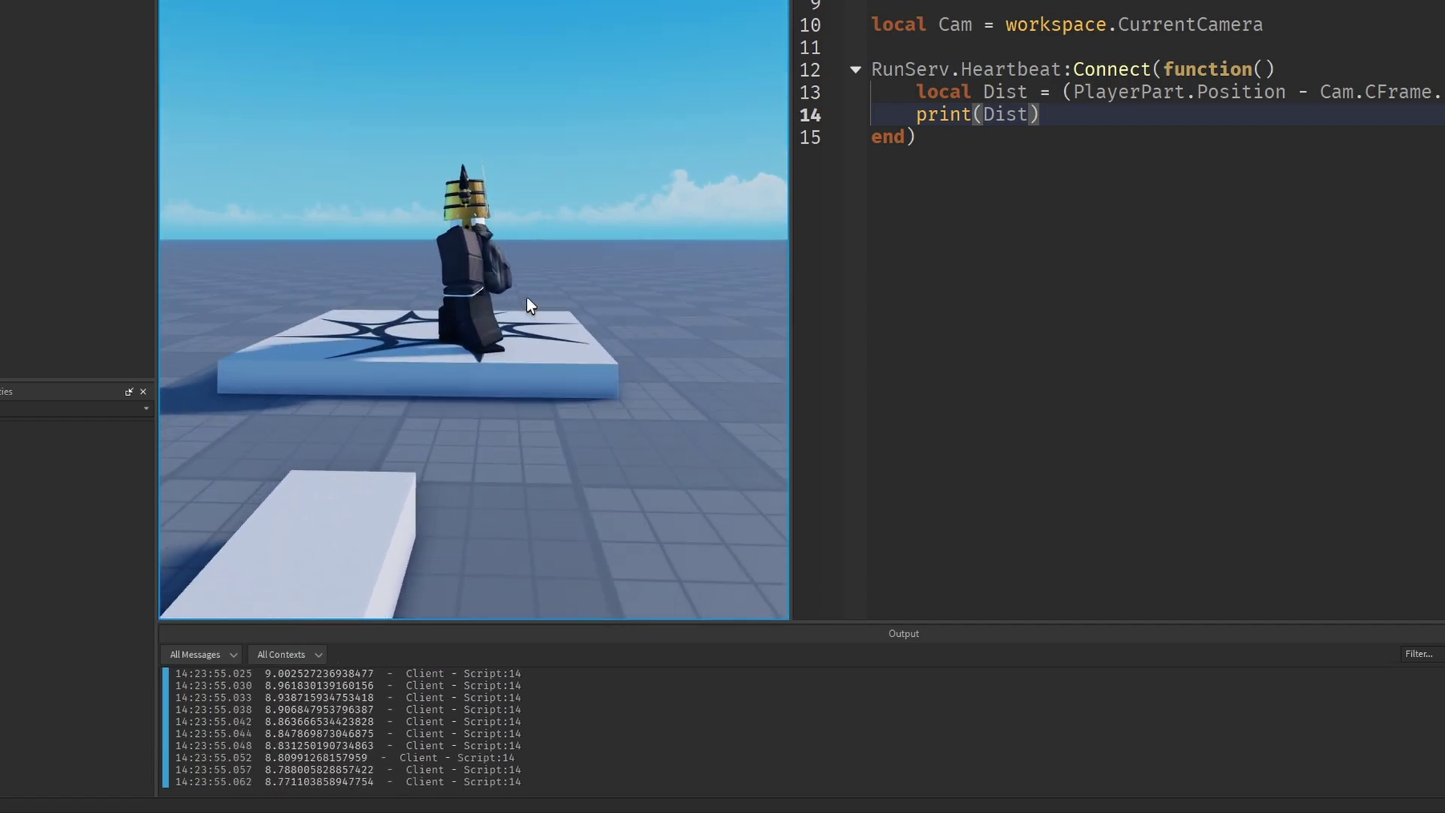
scroll(526, 296, up, 3)
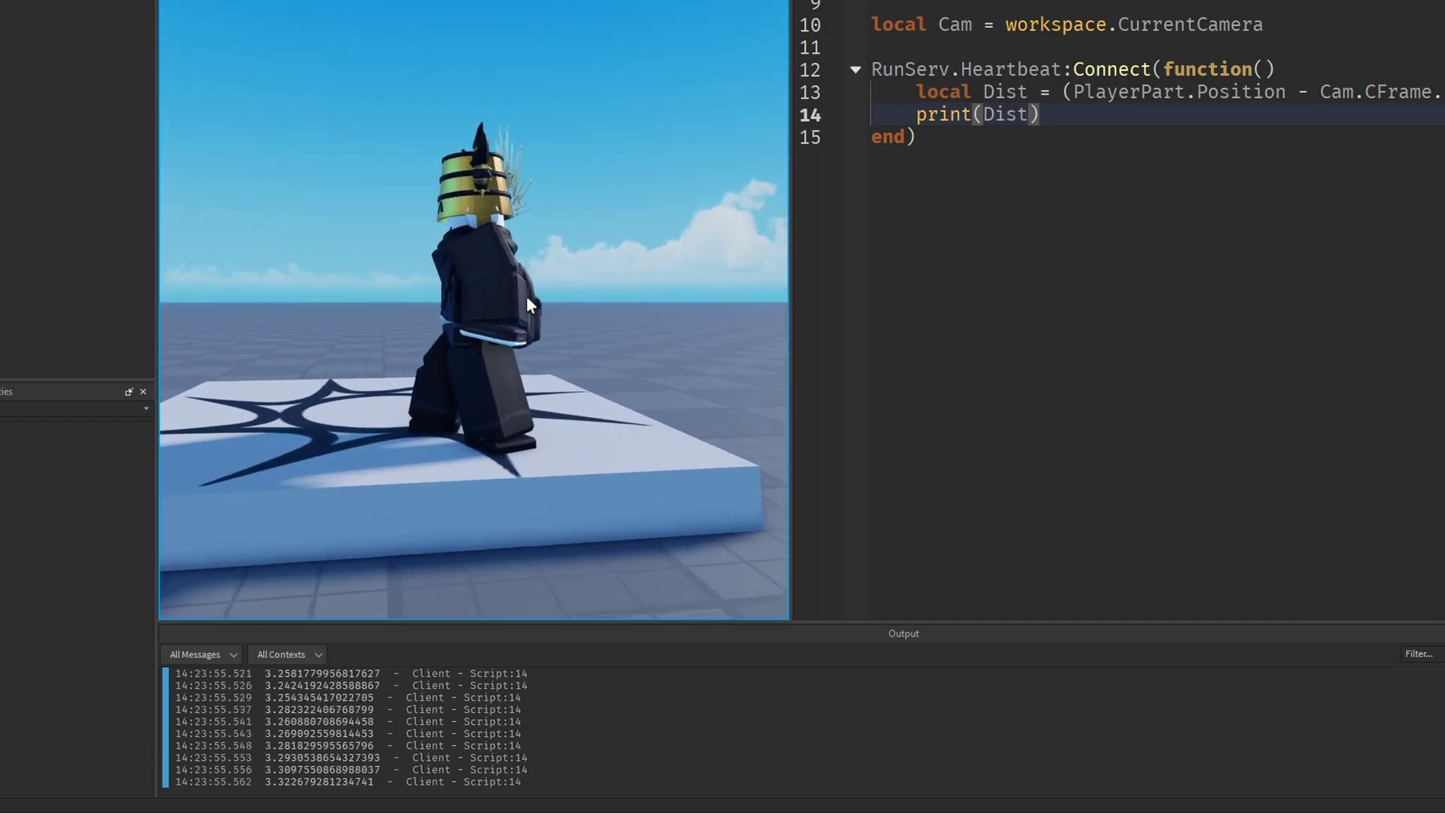
scroll(526, 296, down, 1)
scroll(527, 296, up, 3)
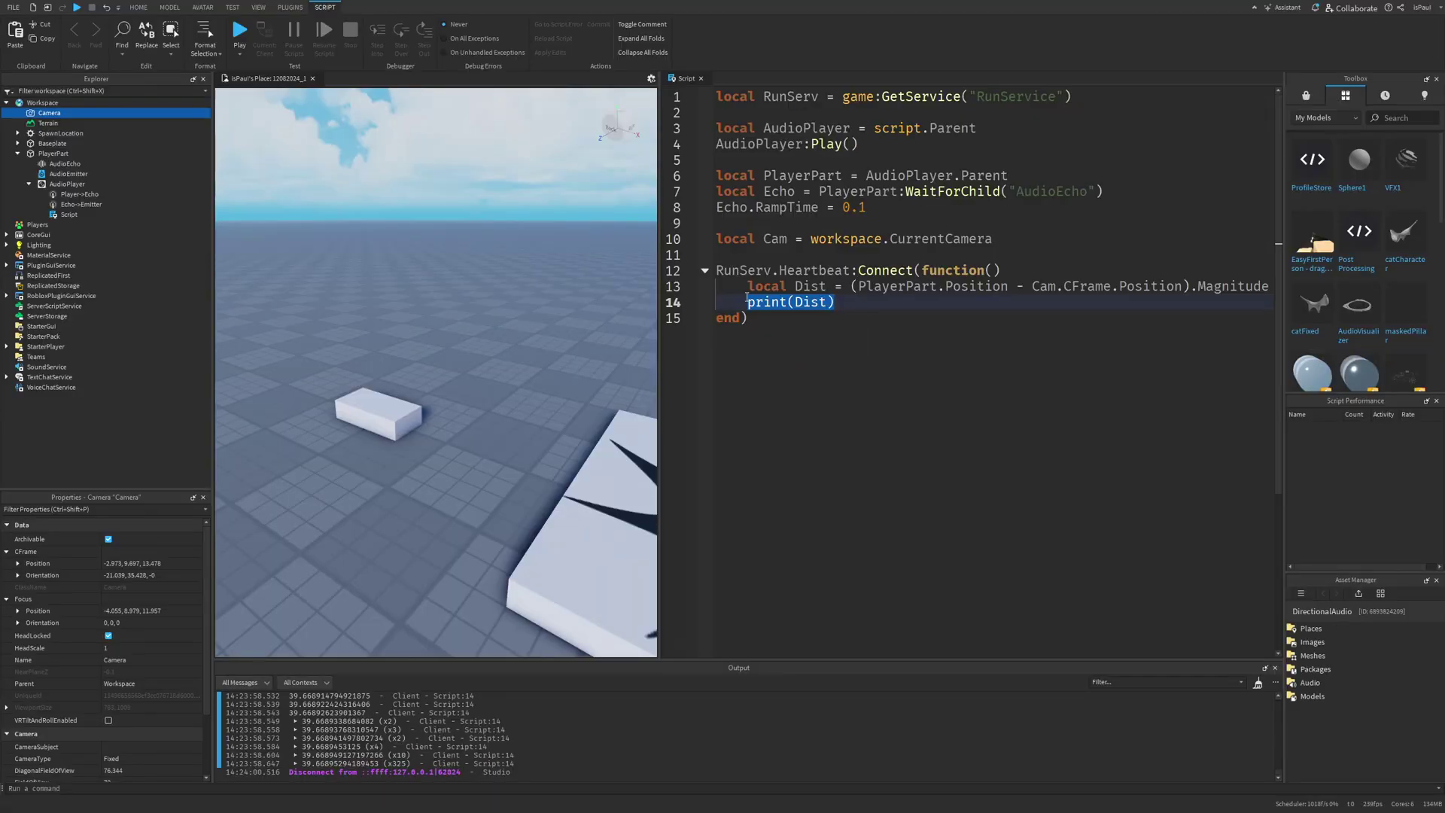
Replace the print line in the Heartbeat function with Echo.DelayTime = Dist / 100
key(BackSpace)
text(Echo.Del)
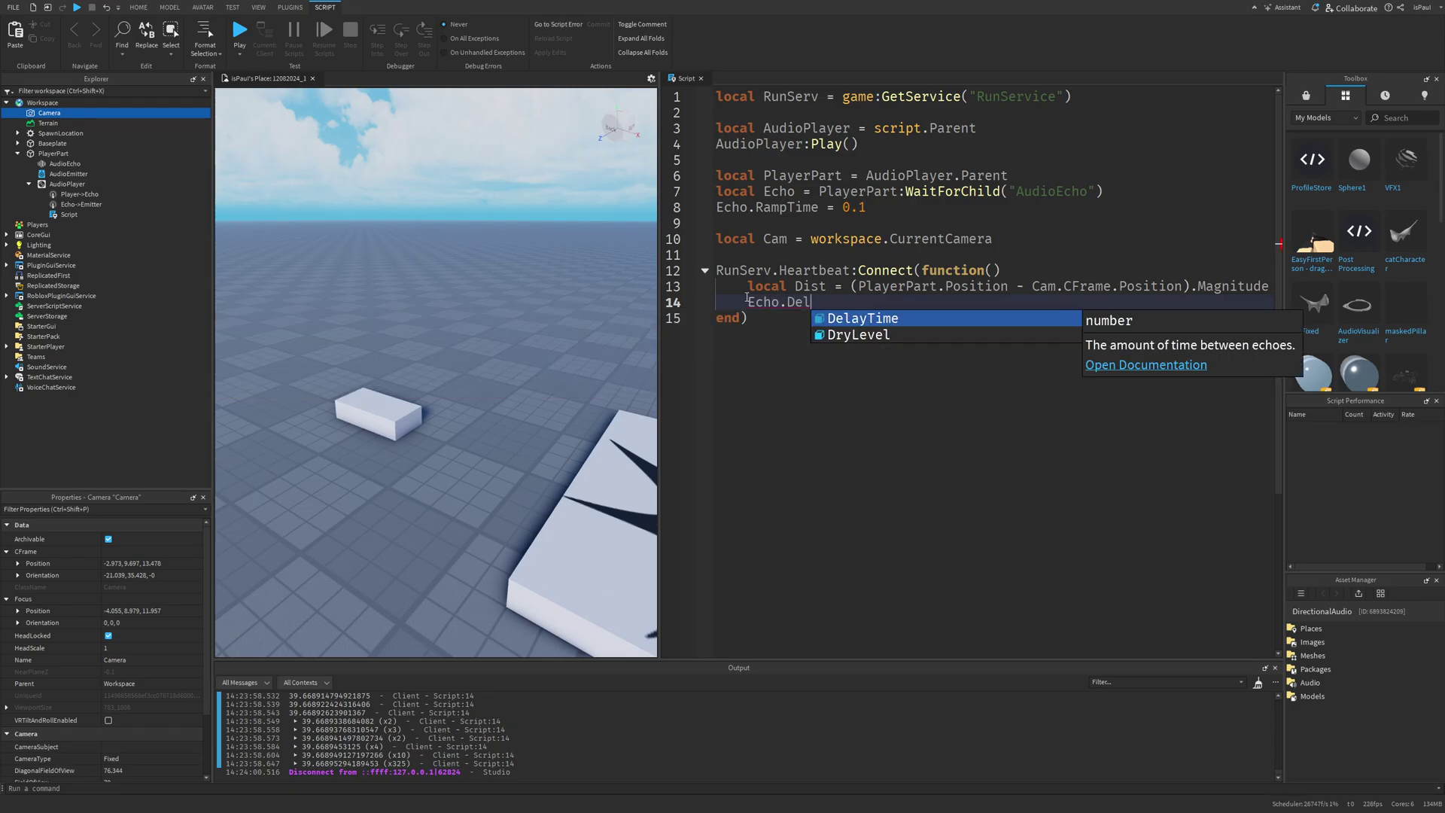
key(Tab)
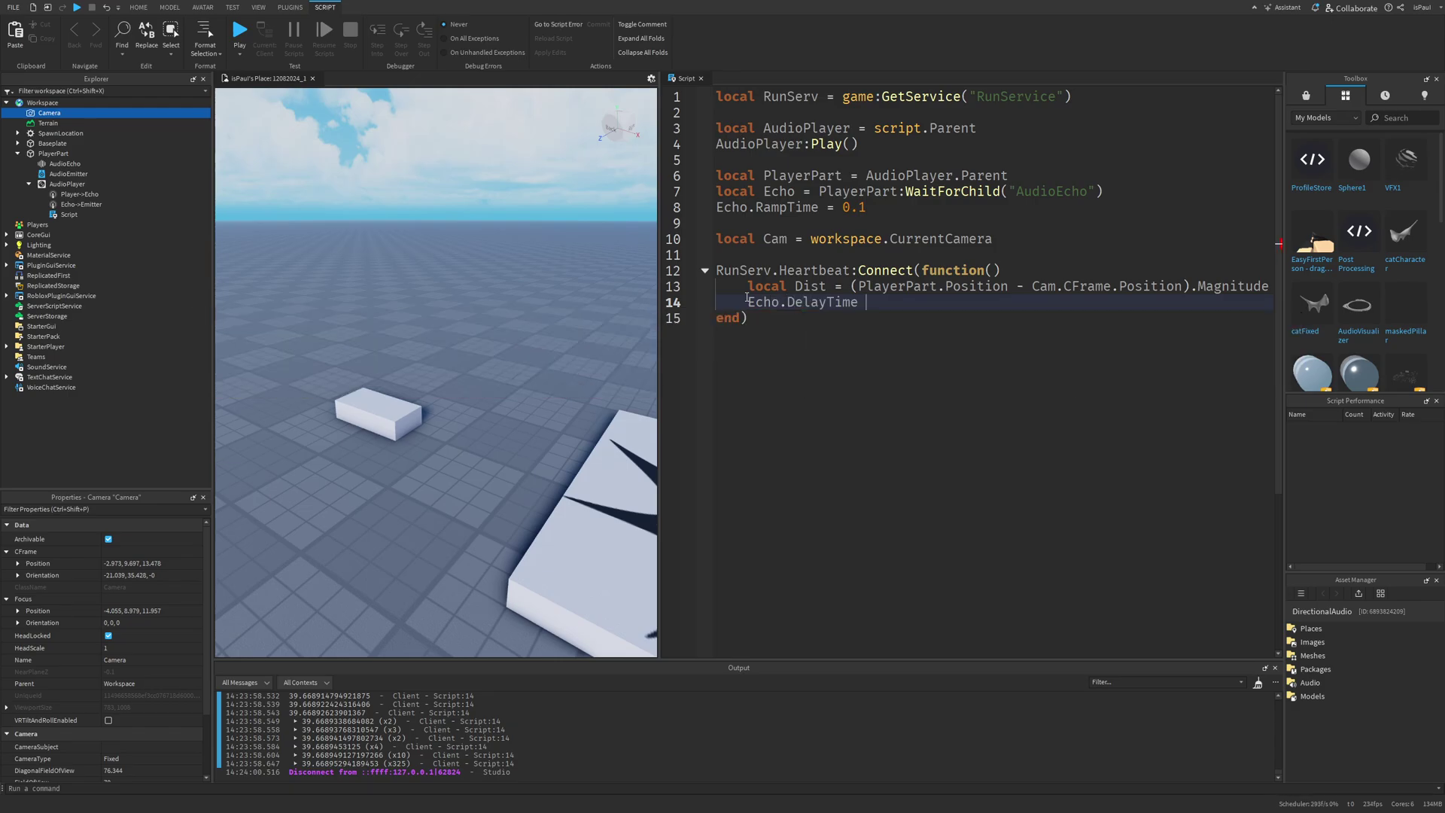
text(= Dist / 100)
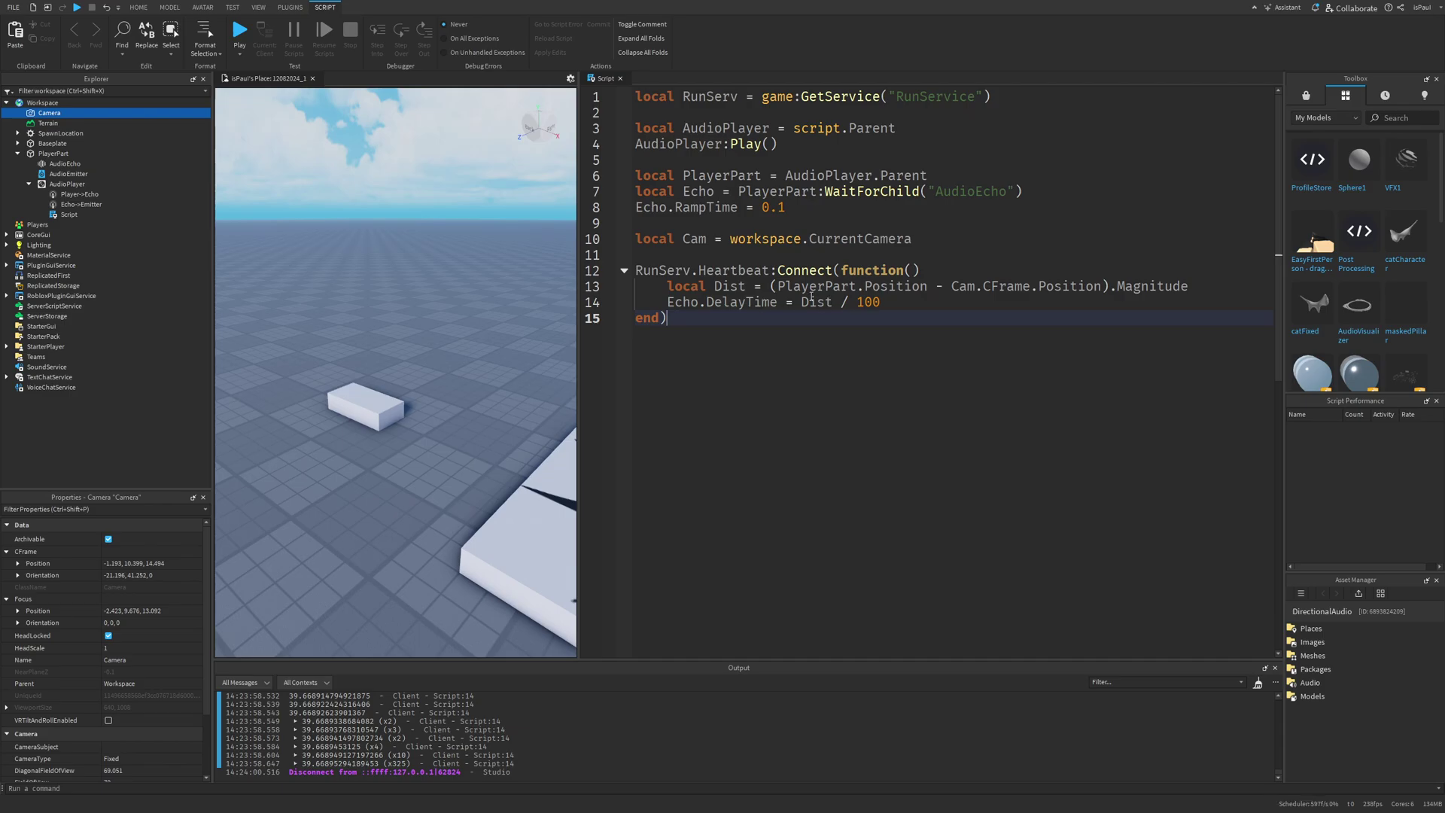
Review the Echo.DelayTime = Dist / 100 line and start a playtest with a wider game view
drag(884, 302, 683, 303)
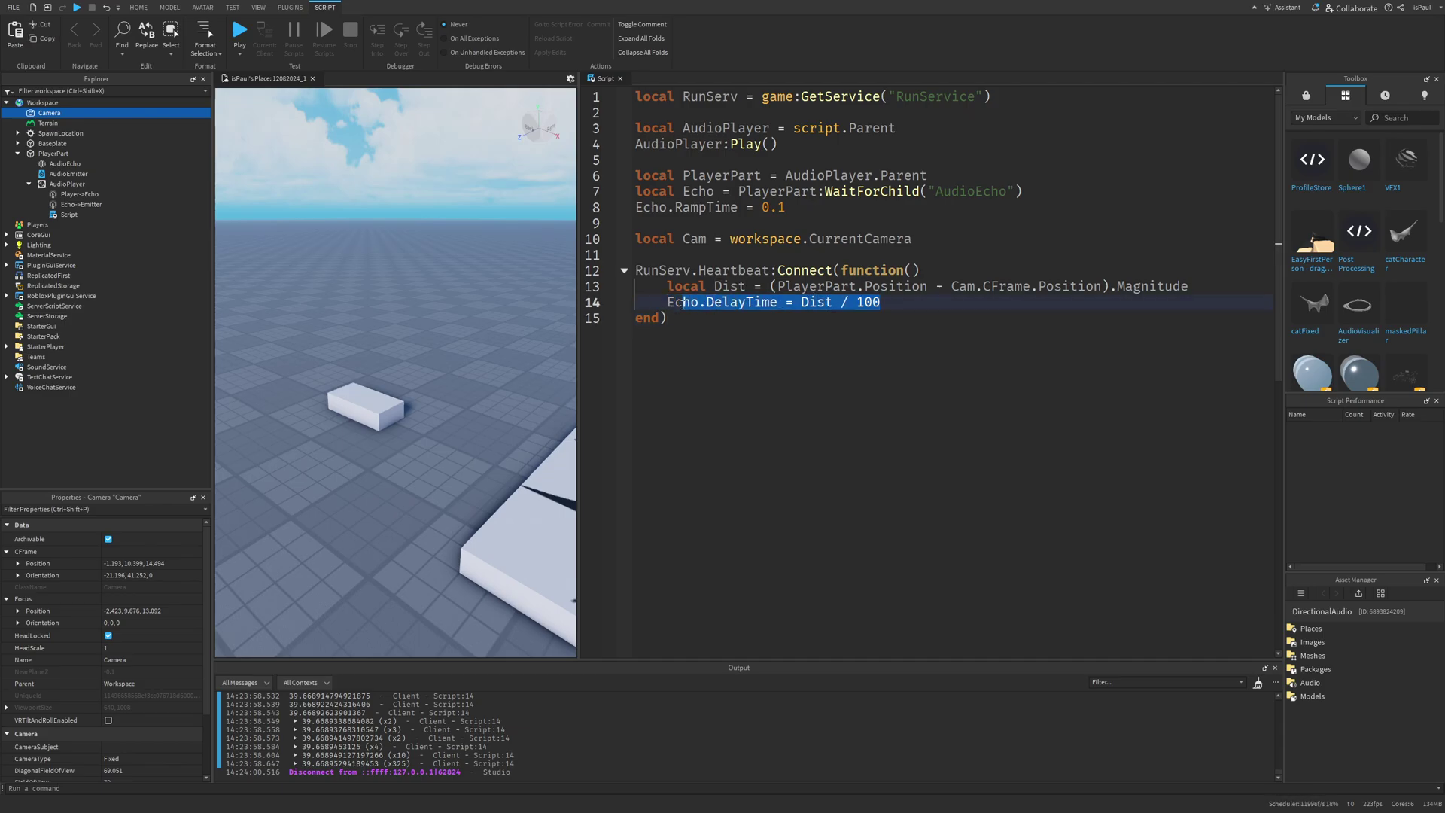
click(786, 313)
drag(810, 304, 666, 304)
click(728, 313)
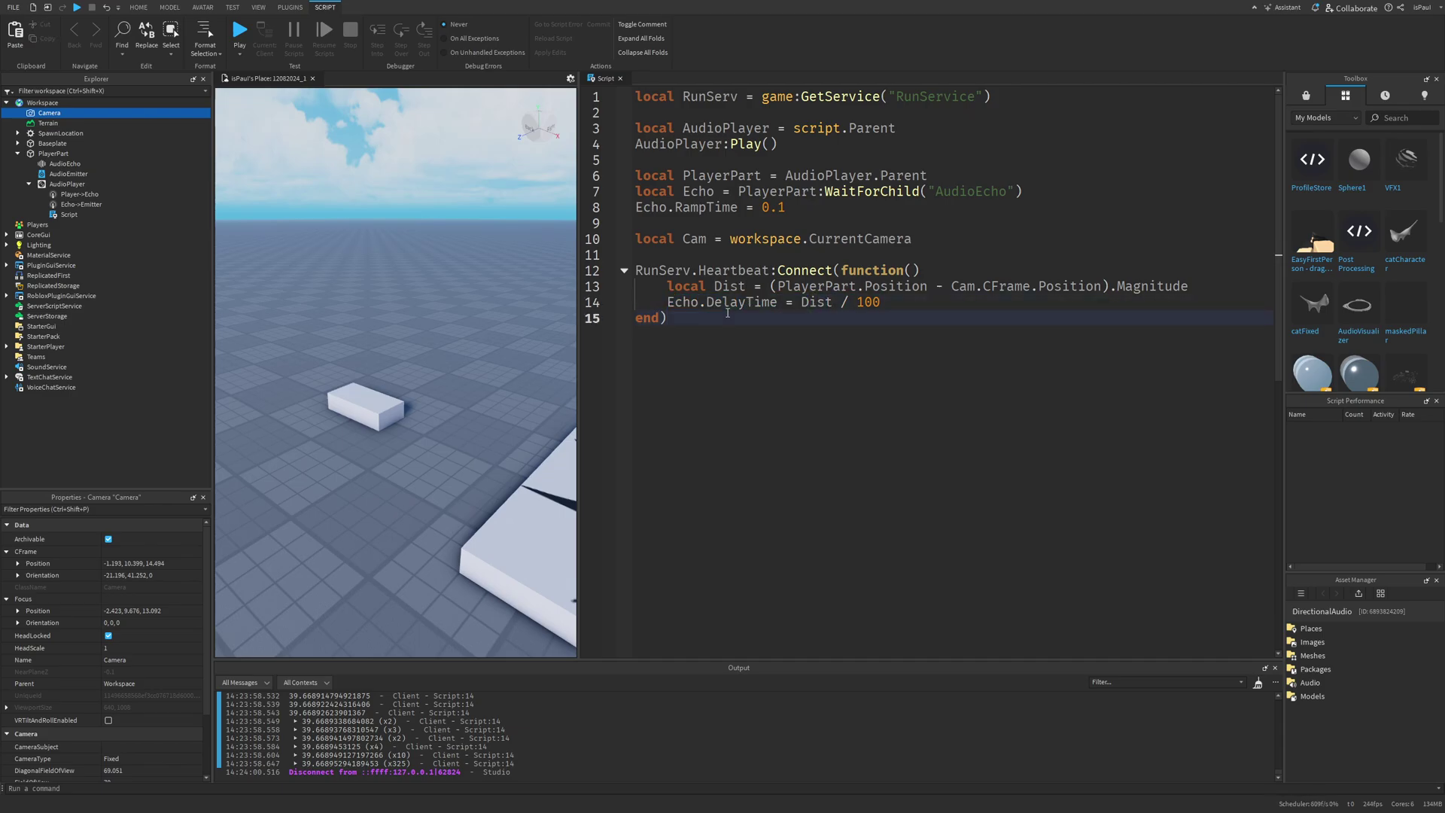
key(F5)
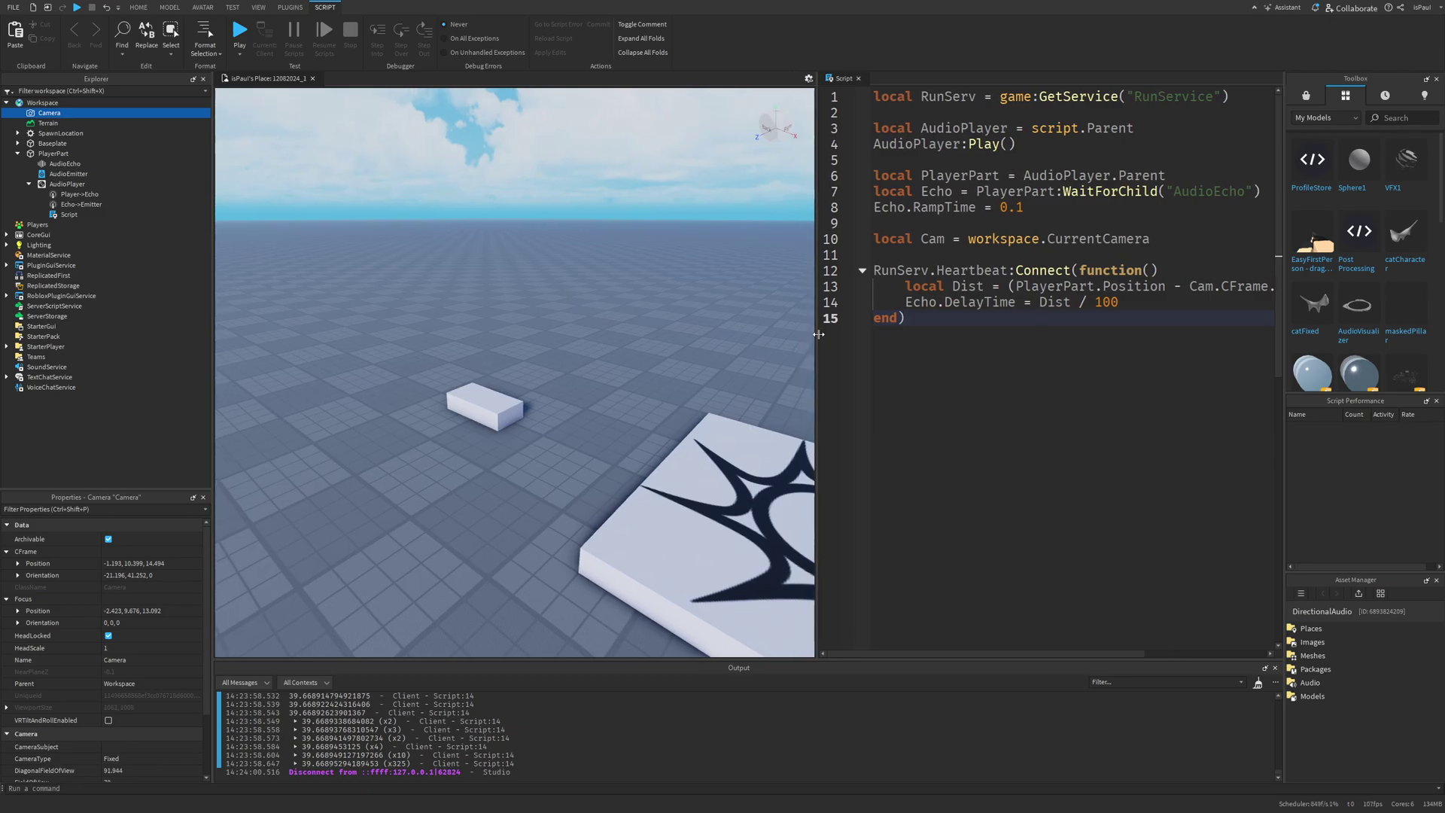
key(w)
scroll(629, 378, up, 2)
scroll(629, 378, down, 1)
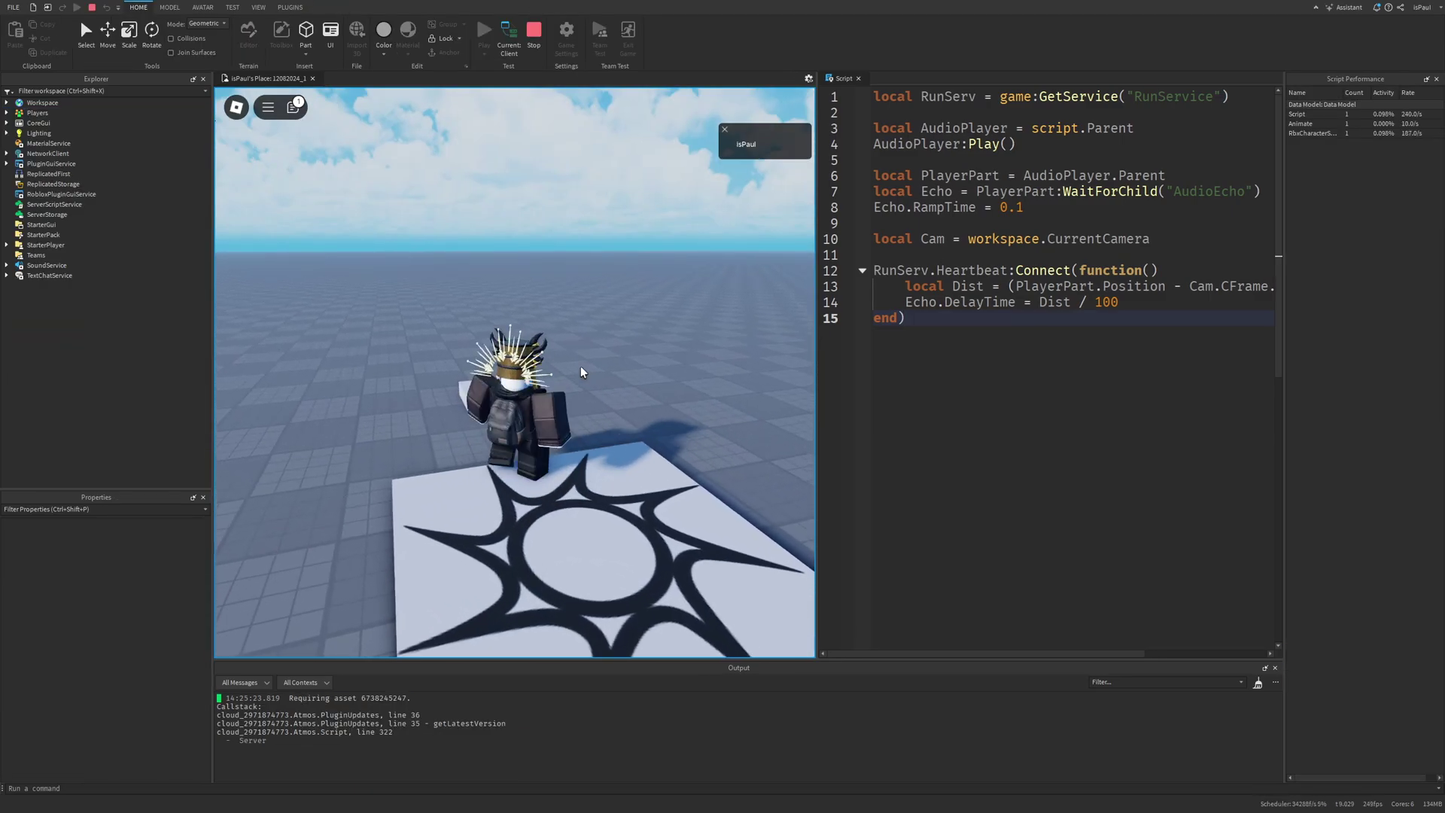
Walk the character past PlayerPart and zoom the camera in and out to test the distance-based echo delay
key(w)
right_drag(572, 368, 569, 369)
scroll(569, 370, down, 2)
key(w)
scroll(569, 369, up, 3)
key(w)
scroll(569, 369, down, 3)
scroll(569, 369, up, 3)
scroll(569, 369, down, 2)
scroll(569, 369, up, 2)
scroll(569, 369, down, 4)
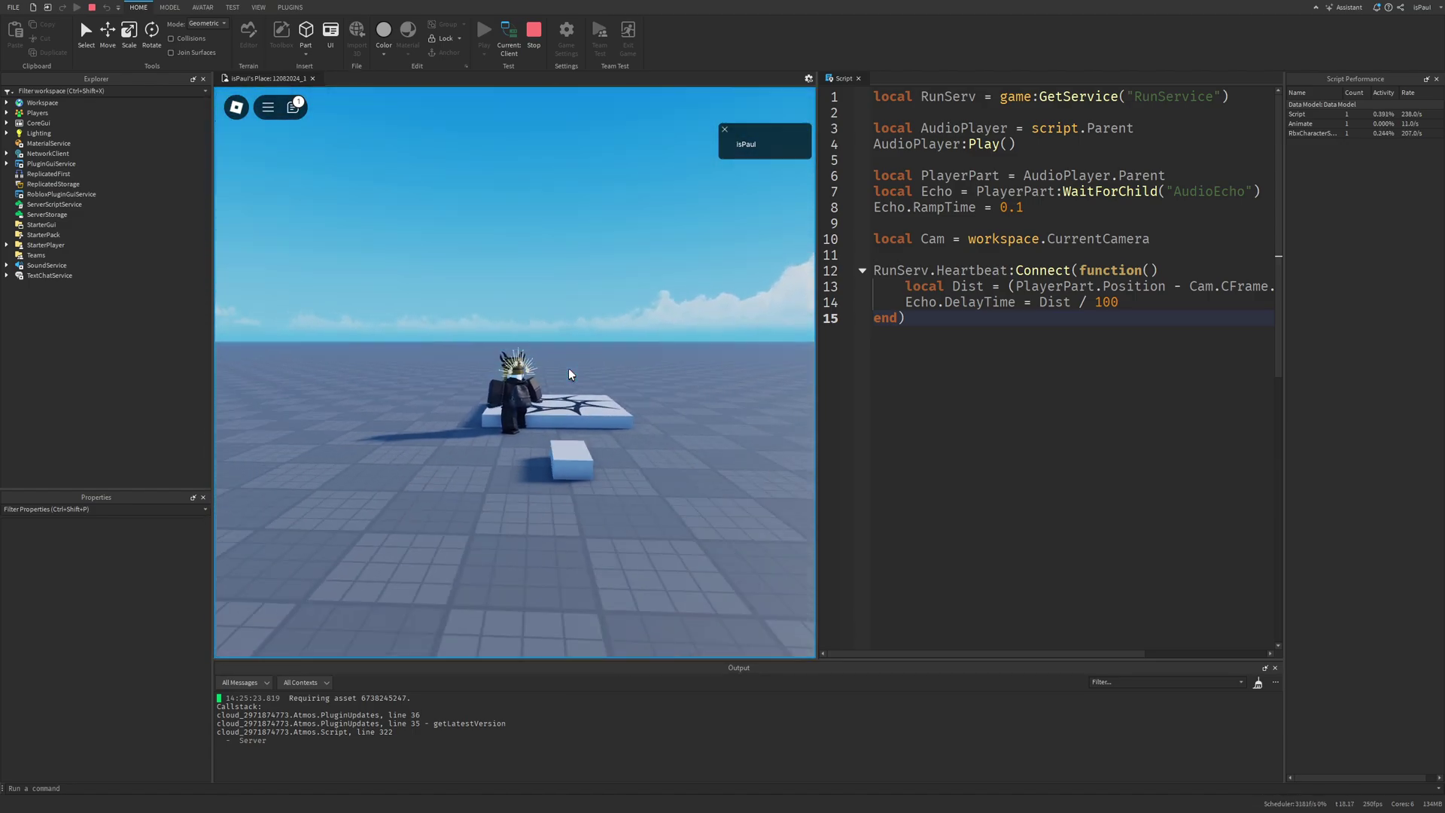
scroll(569, 369, up, 3)
scroll(569, 370, down, 2)
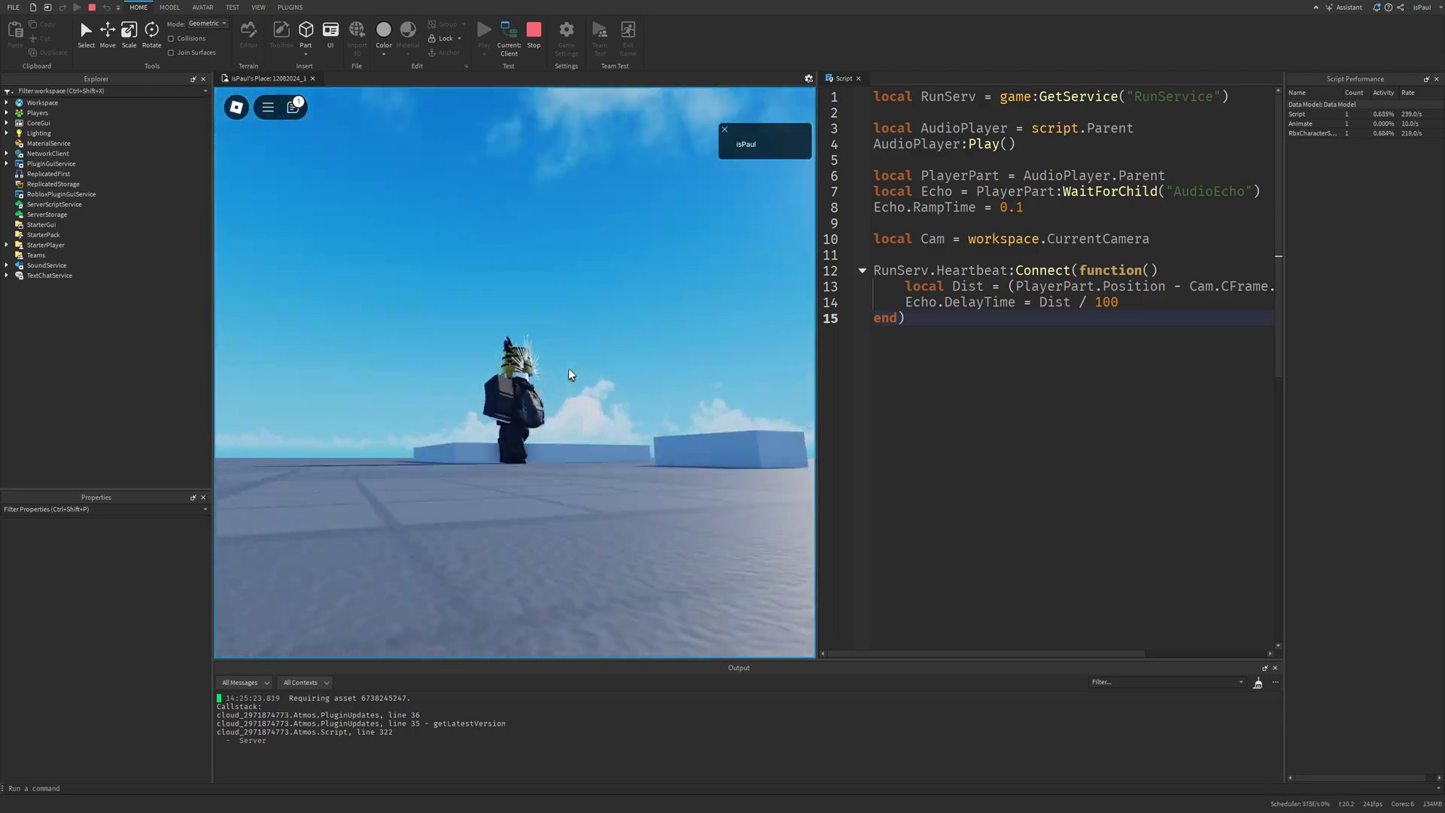
scroll(671, 422, up, 3)
Run and jump the character around PlayerPart from different angles to listen to how the echo changes with movement
key(s)
mouse_move(671, 422)
right_down()
mouse_move(606, 424)
mouse_move(676, 399)
right_up()
scroll(675, 423, down, 2)
key(a)
key(s)
key(w)
key(a)
key(s)
key(space)
key(w)
key(s)
key(w)
key(d)
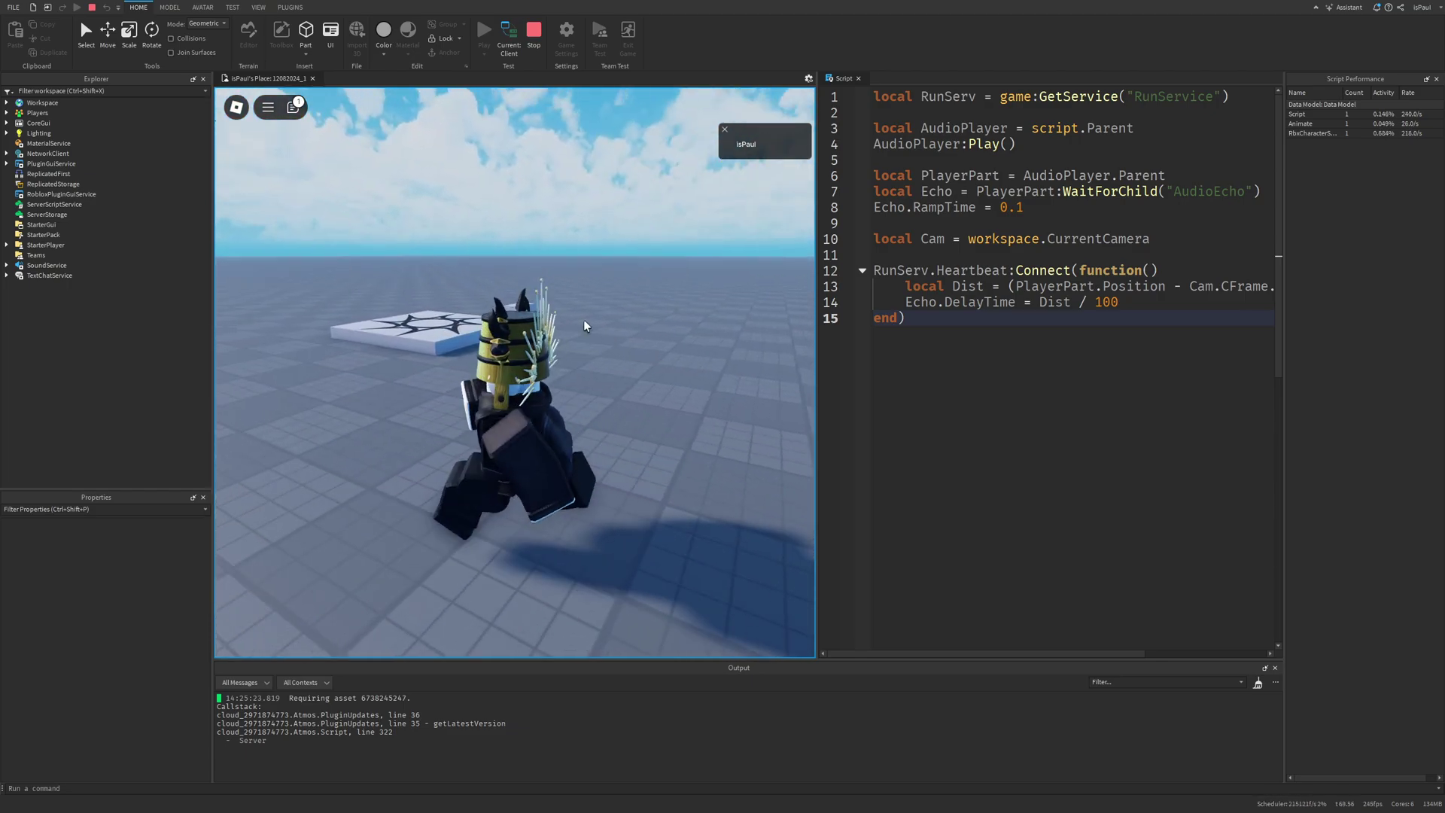
key(a)
key(s)
right_drag(575, 342, 674, 428)
key(d)
key(s)
key(w)
key(s)
key(w)
key(d)
key(w)
key(space)
key(s)
key(d)
key(s)
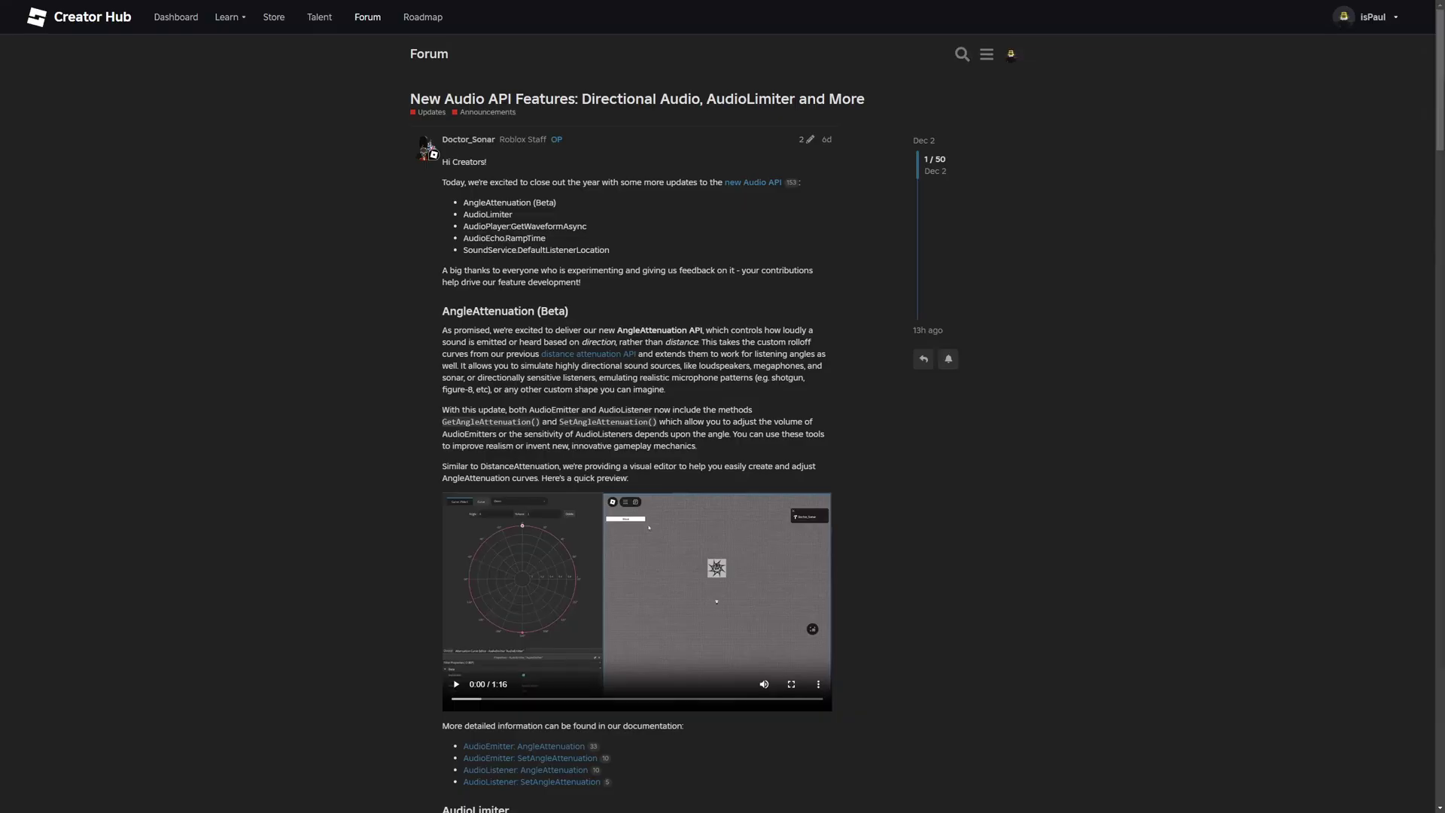
Switch to the Creator Hub forum post on the new Audio API features, enlarge the page and read its introduction
ctrl+scroll(254, 142, up, 3)
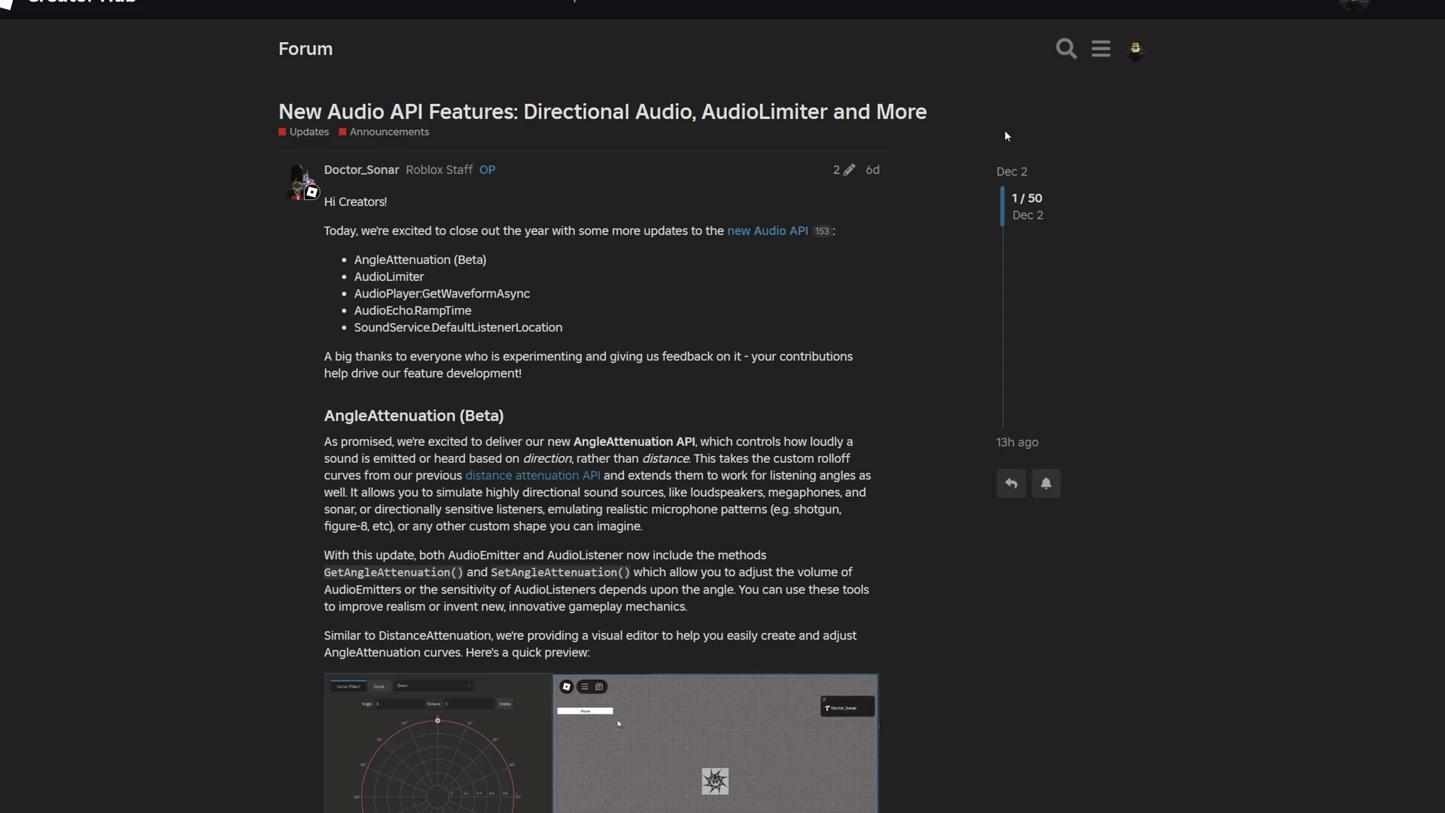
drag(434, 243, 536, 249)
click(597, 270)
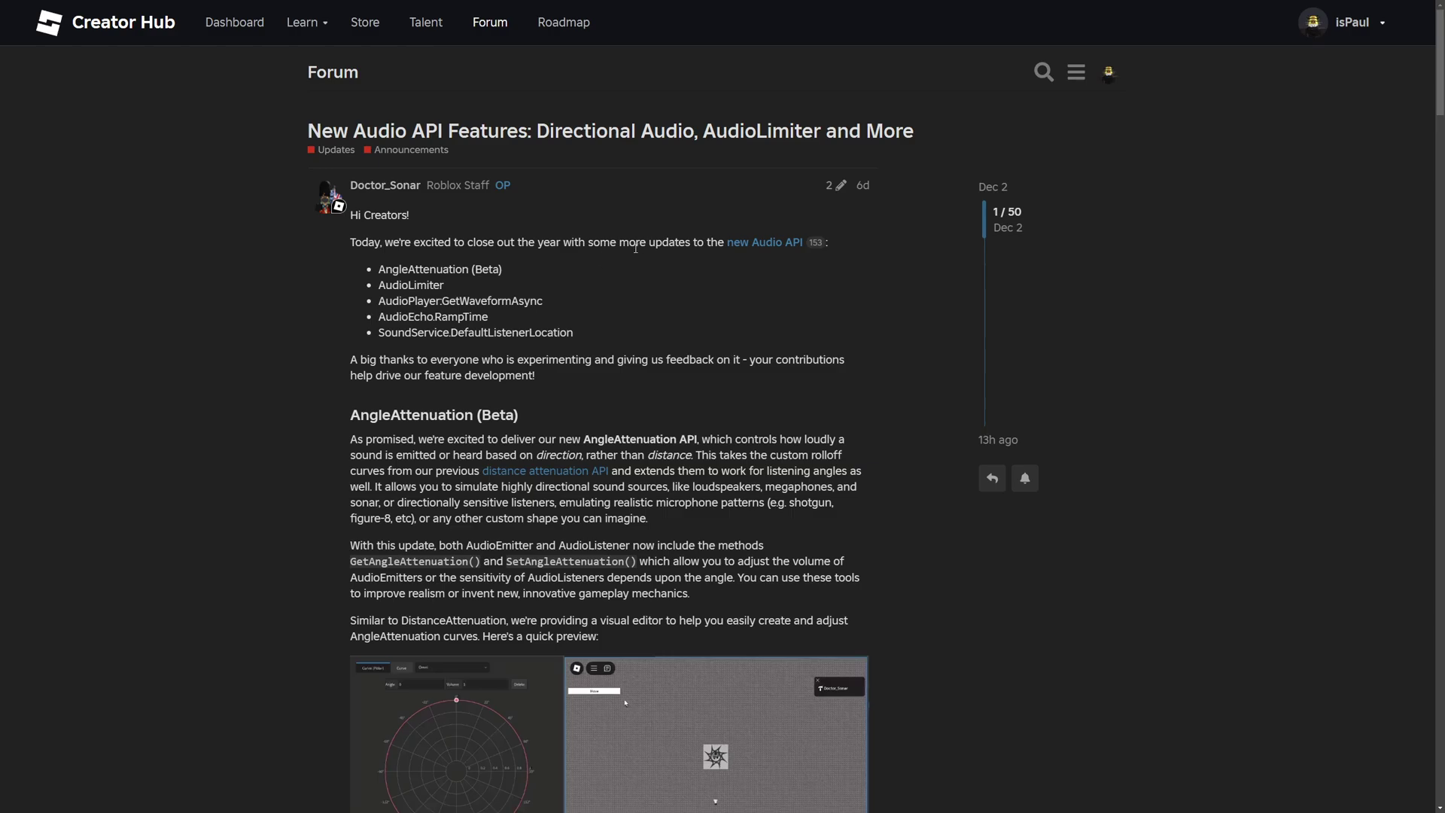
drag(661, 243, 803, 243)
click(678, 284)
scroll(544, 255, down, 1)
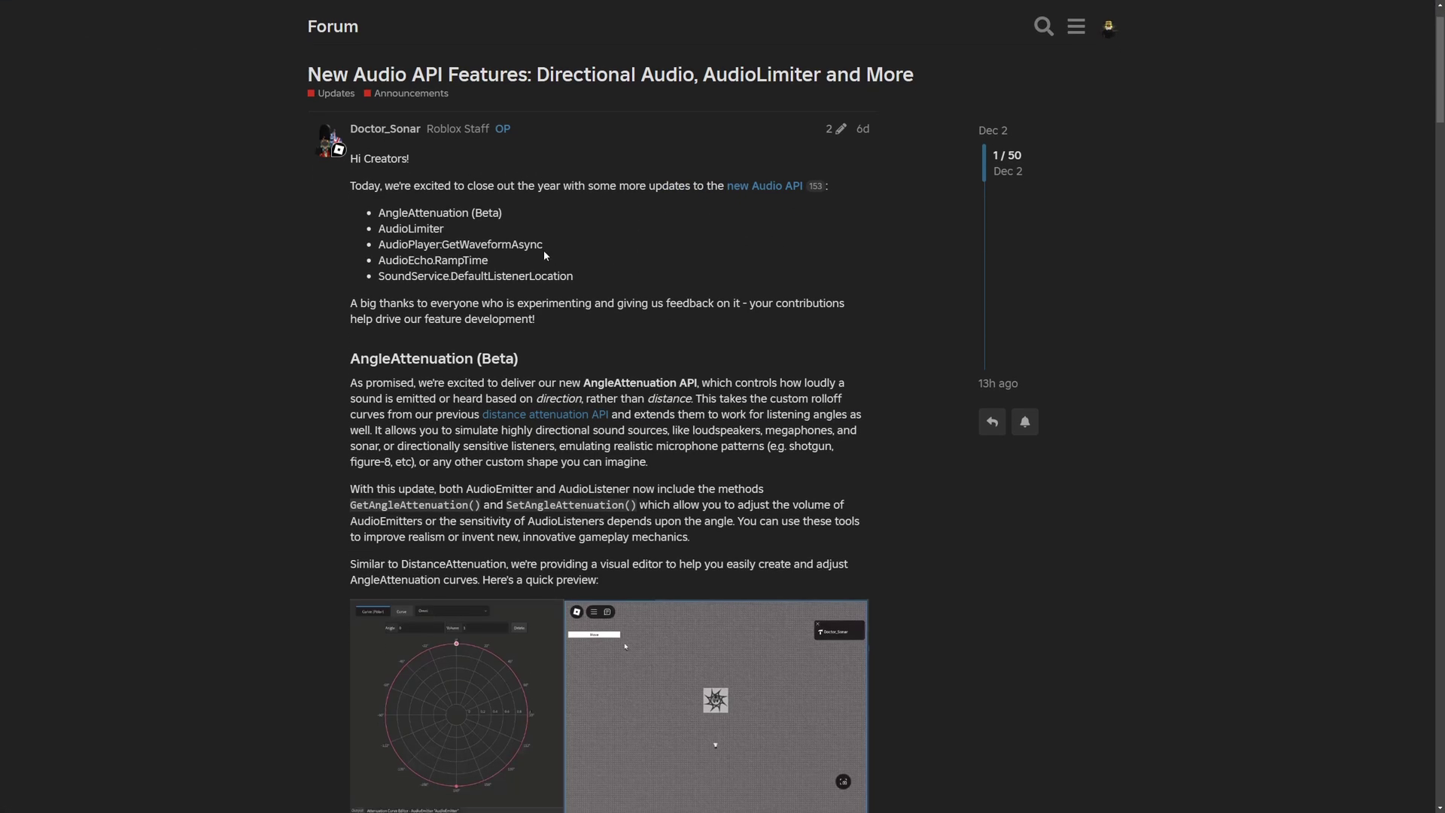
Read through the post's bulleted list of new features, from AngleAttenuation to SoundService.DefaultListenerLocation
drag(414, 213, 456, 214)
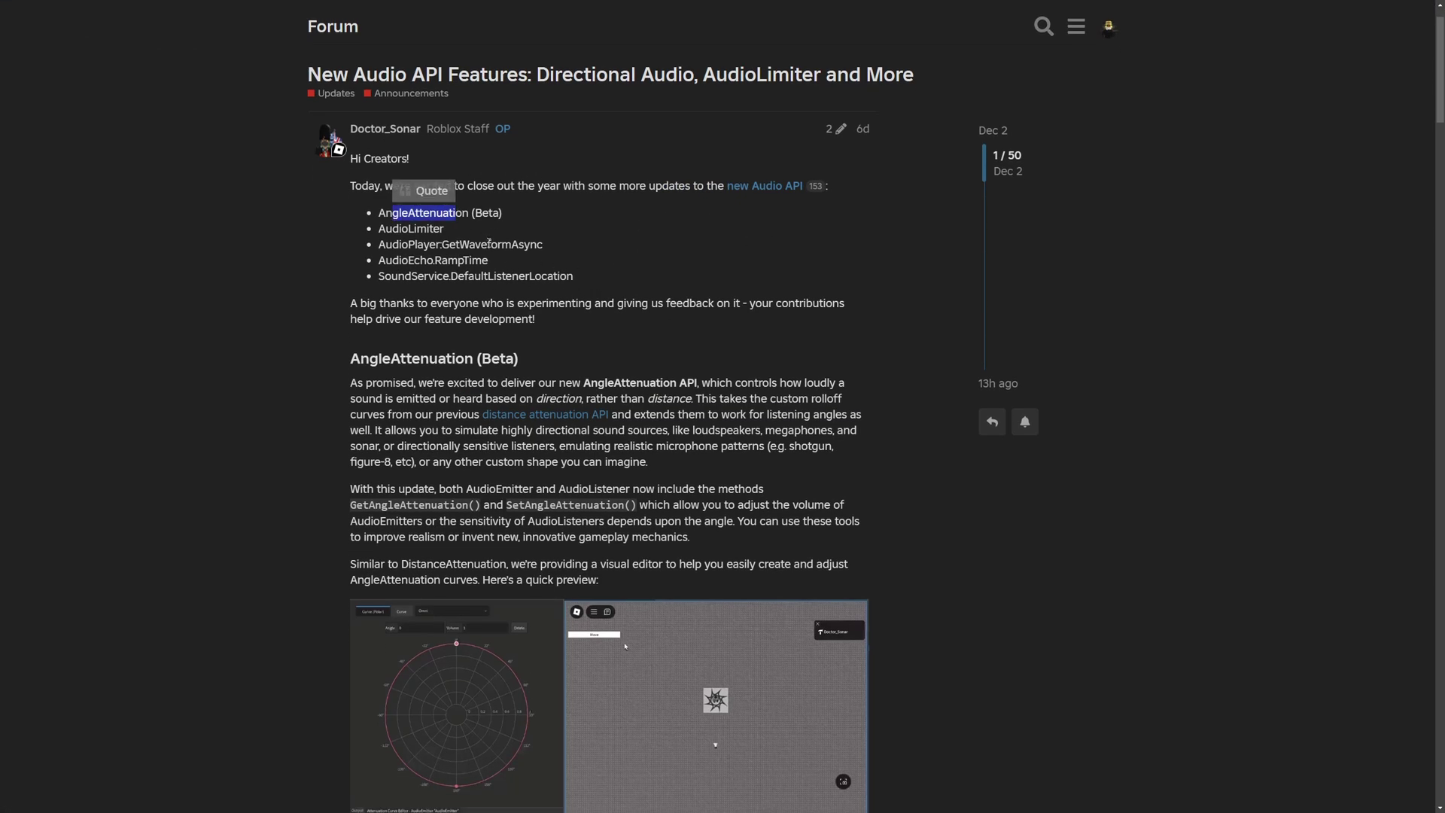
click(457, 215)
double_click(433, 228)
click(493, 239)
drag(543, 245, 442, 276)
click(465, 248)
click(526, 262)
click(525, 266)
click(520, 287)
drag(582, 284, 532, 278)
click(529, 294)
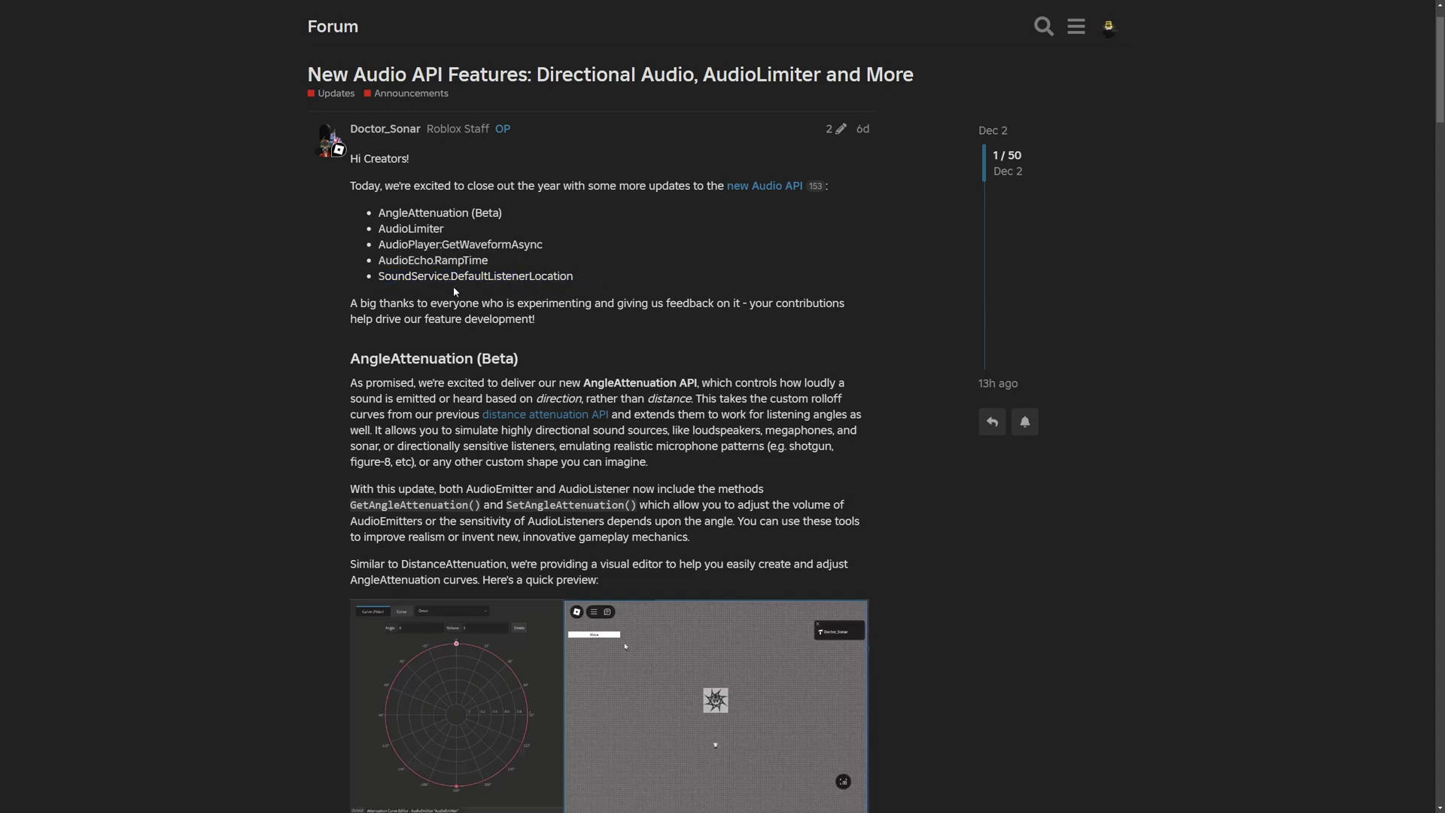
Read the thank-you note and the opening of the AngleAttenuation (Beta) section
scroll(454, 287, down, 2)
drag(571, 135, 696, 140)
click(755, 158)
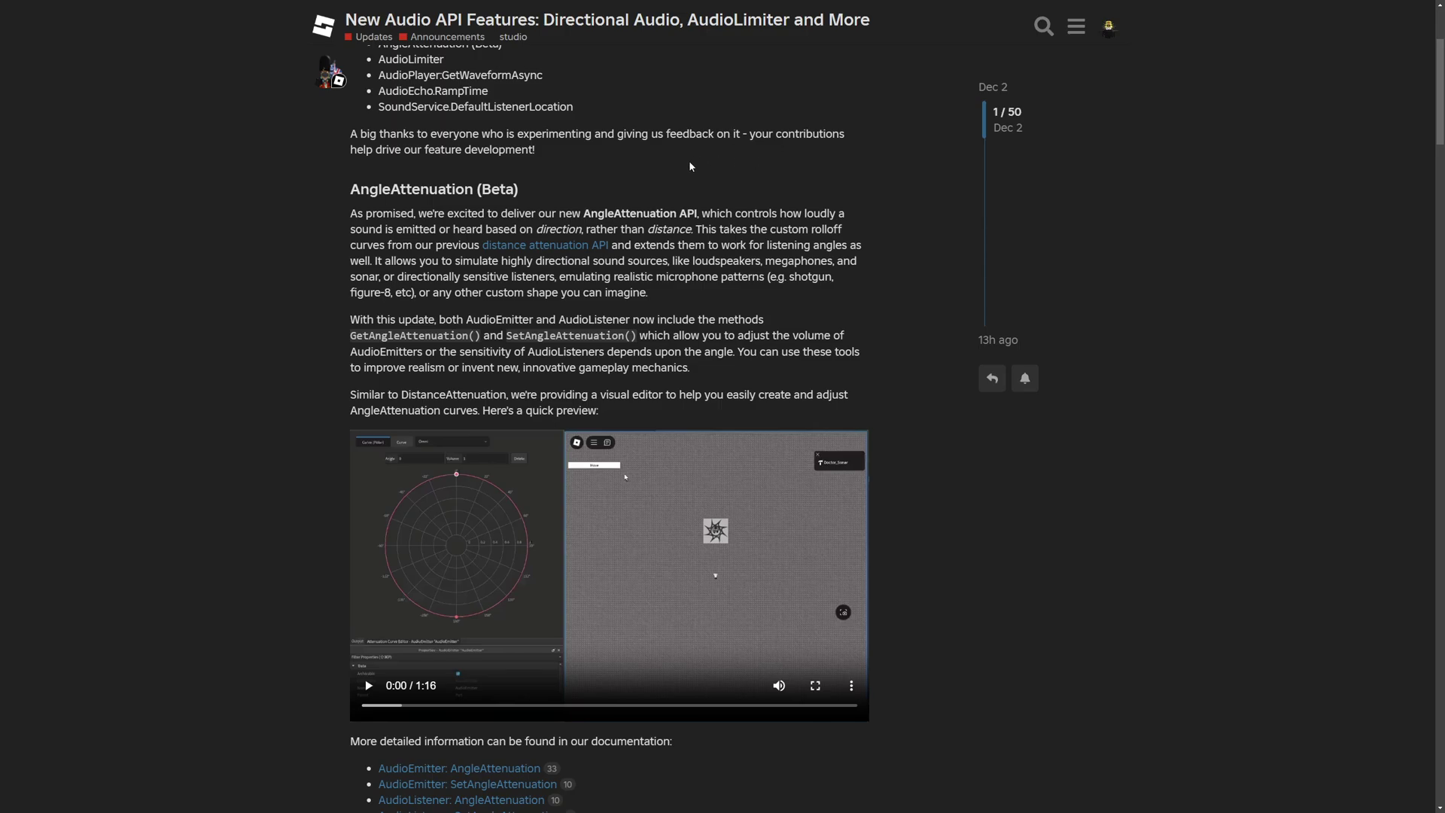
scroll(690, 162, down, 2)
drag(567, 85, 419, 80)
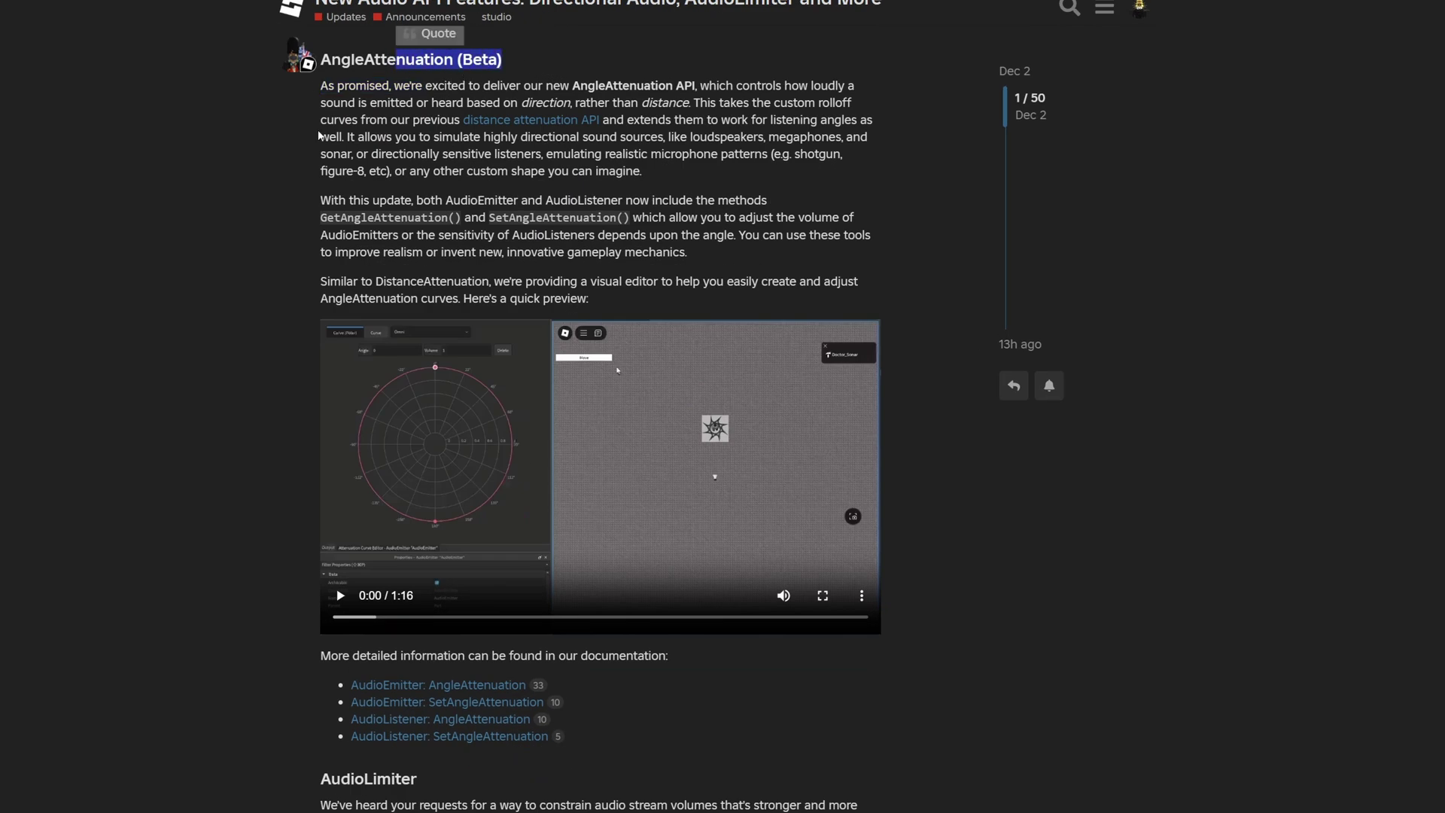
scroll(313, 146, up, 1)
scroll(309, 151, down, 1)
click(360, 136)
drag(573, 85, 657, 86)
click(736, 86)
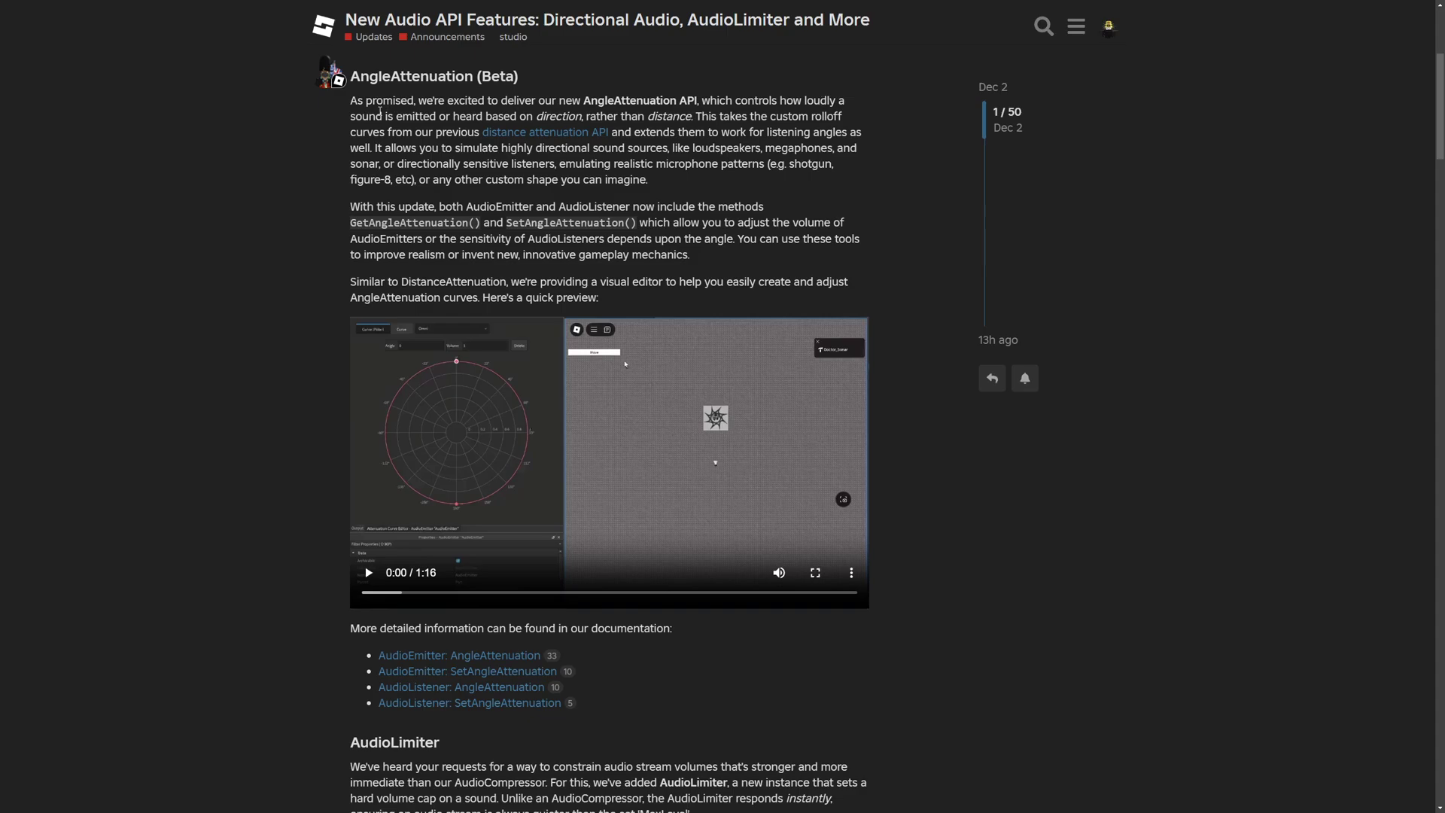
Examine the rest of the first AngleAttenuation paragraph, covering rolloff curves, directional sound sources and microphone patterns
drag(452, 117, 658, 114)
drag(350, 132, 645, 132)
click(602, 161)
drag(617, 133, 851, 134)
click(853, 135)
drag(683, 149, 815, 150)
click(734, 148)
click(809, 151)
drag(390, 164, 561, 164)
click(561, 164)
drag(666, 164, 749, 164)
click(744, 166)
click(837, 183)
scroll(771, 164, down, 1)
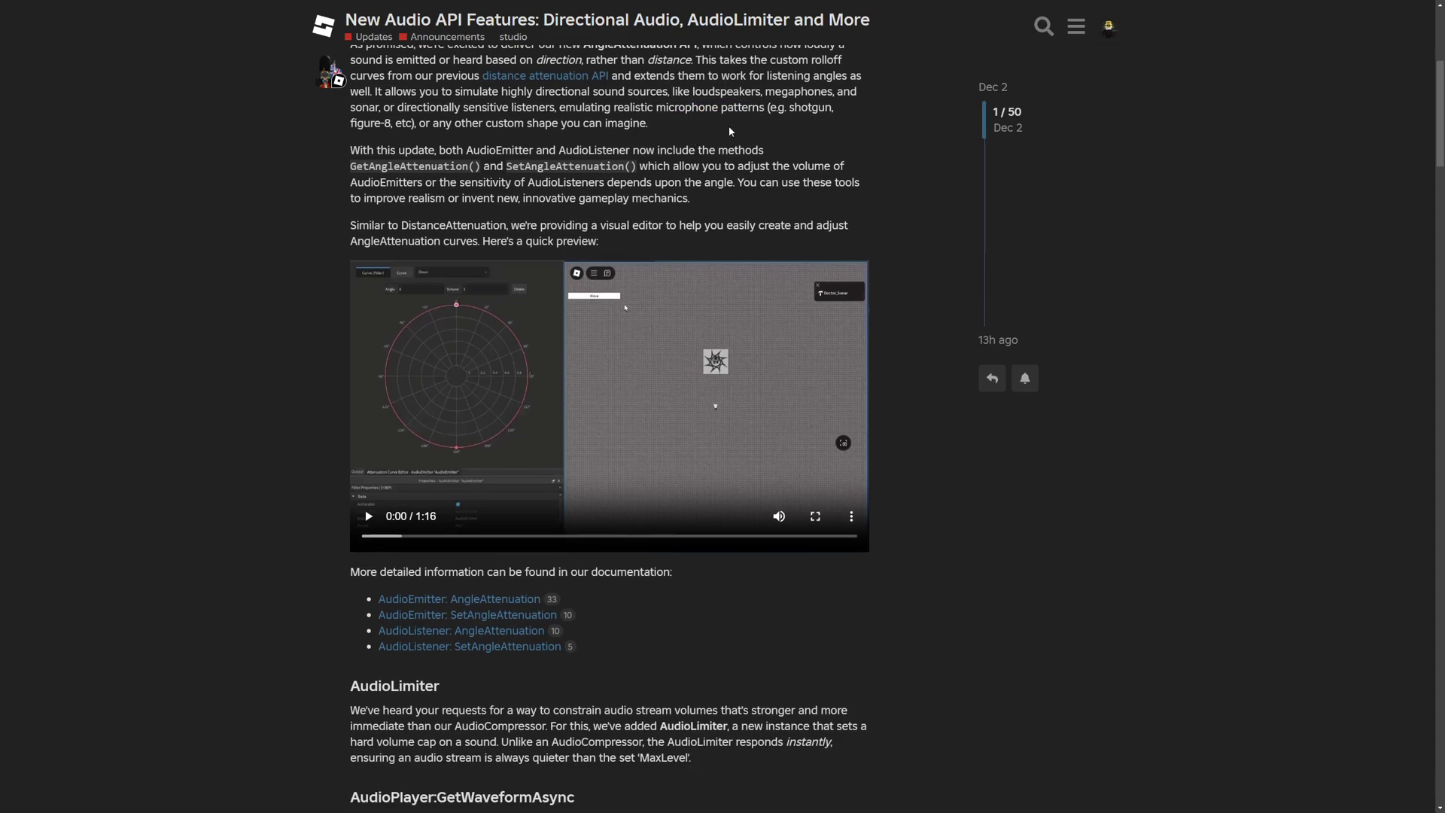
Read the paragraph on the GetAngleAttenuation() and SetAngleAttenuation() methods of AudioEmitter and AudioListener
scroll(729, 131, down, 1)
drag(376, 93, 527, 109)
double_click(531, 93)
double_click(579, 59)
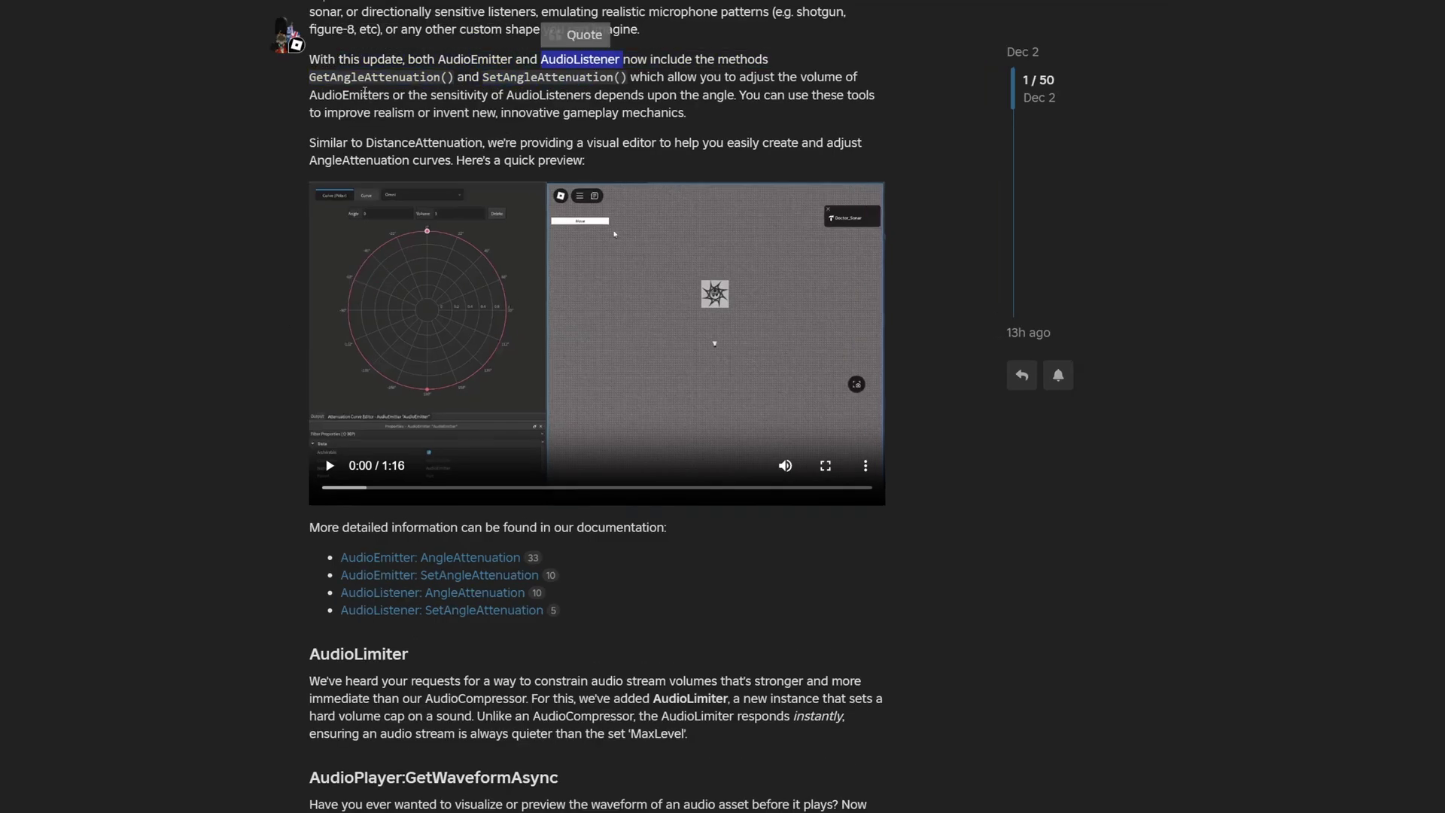
drag(336, 76, 641, 113)
click(675, 121)
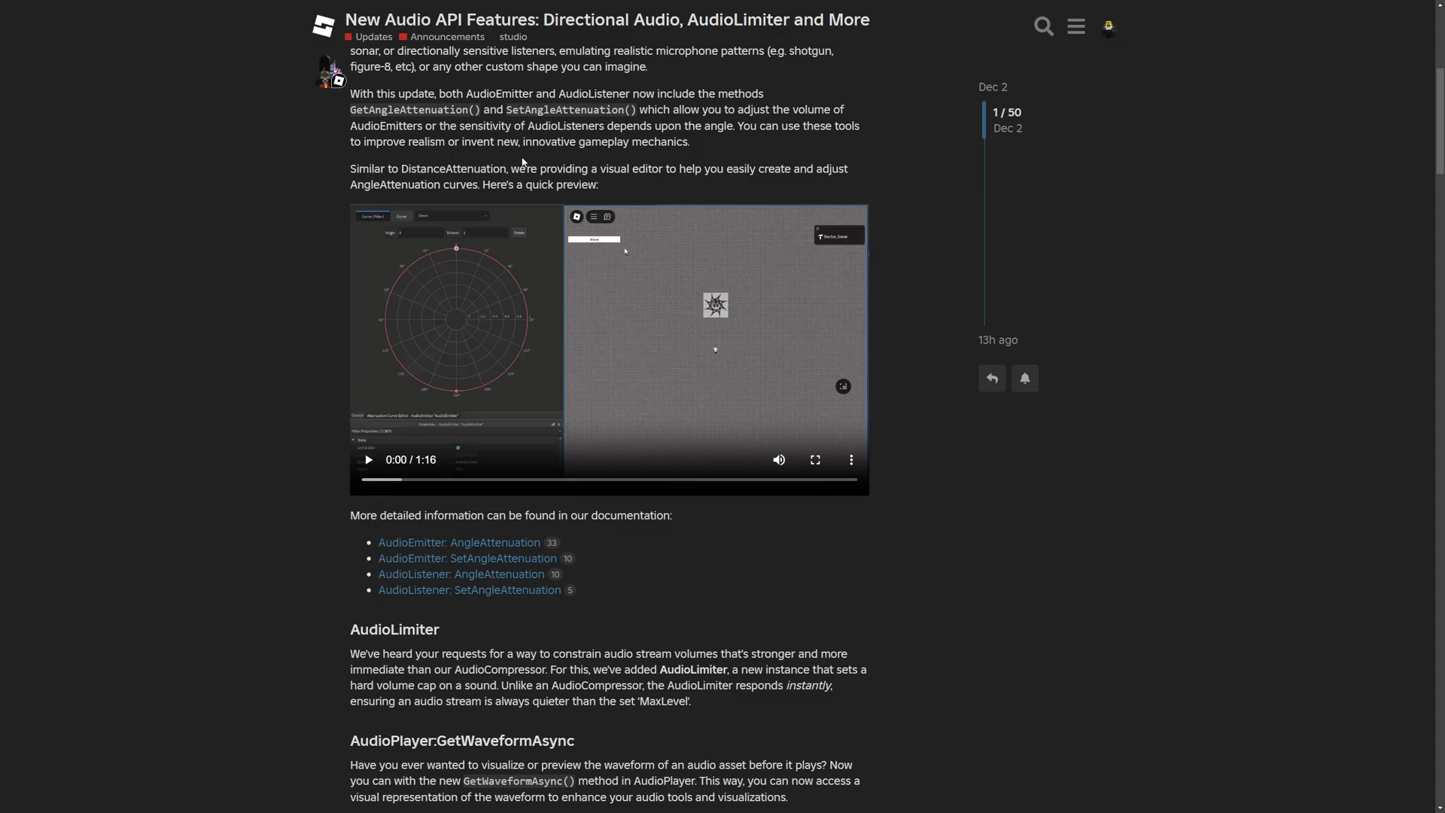
drag(419, 141, 675, 144)
click(482, 150)
click(677, 147)
scroll(426, 262, down, 1)
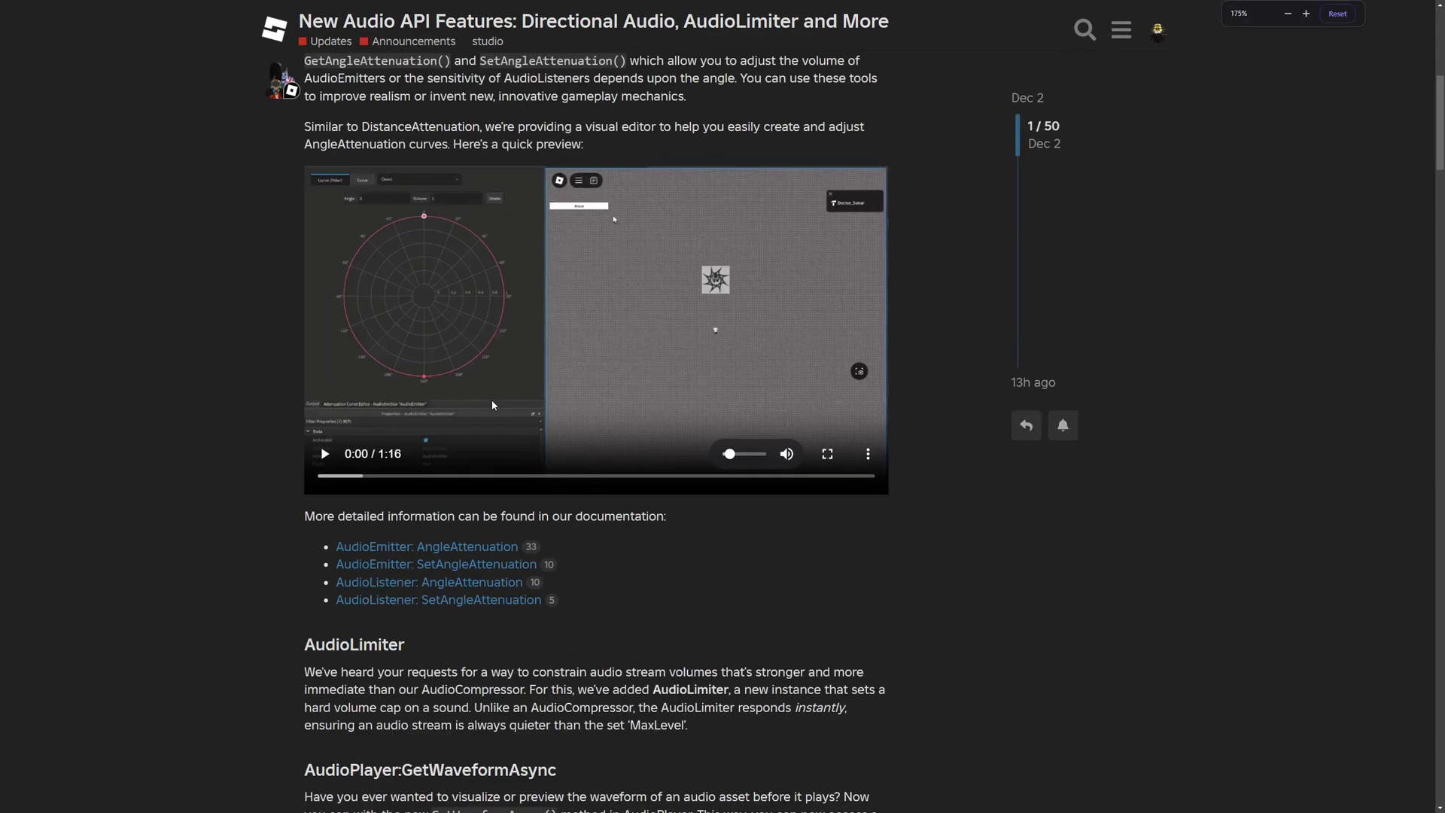
Enlarge the page, play the AngleAttenuation curve editor preview video, pause it and reduce the page zoom
ctrl+scroll(493, 405, up, 1)
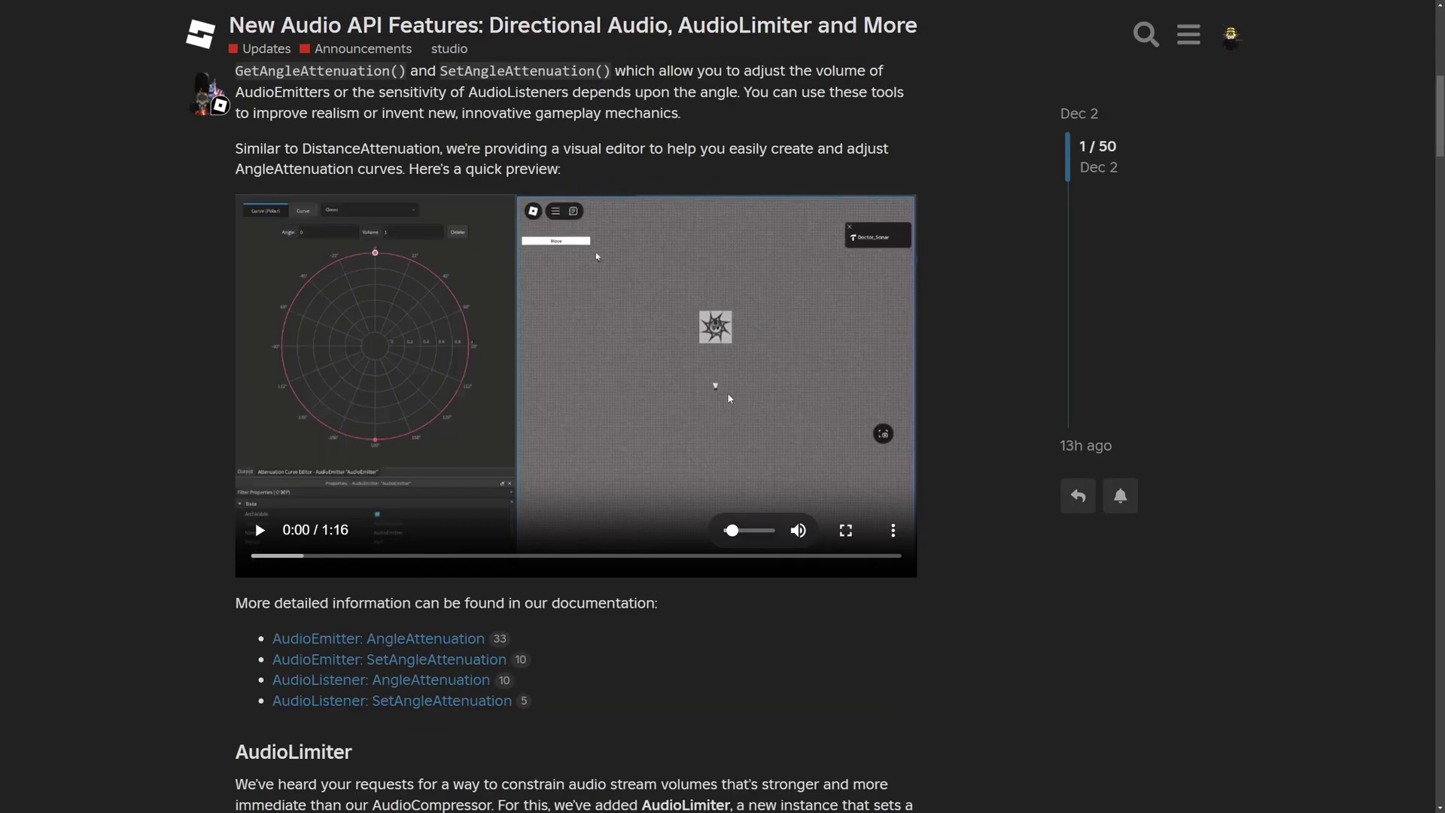
click(259, 530)
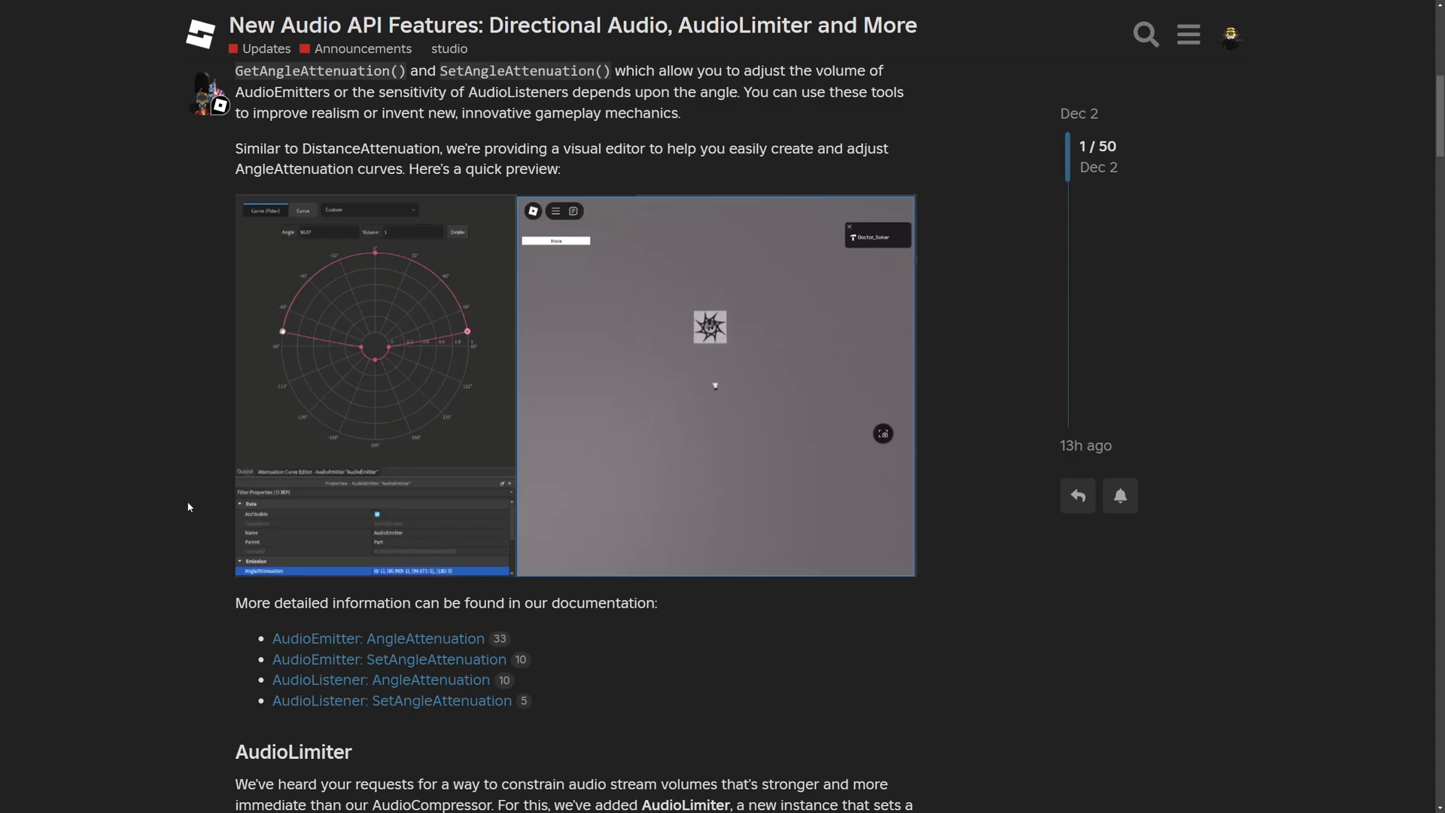
click(519, 383)
ctrl+scroll(519, 383, down, 3)
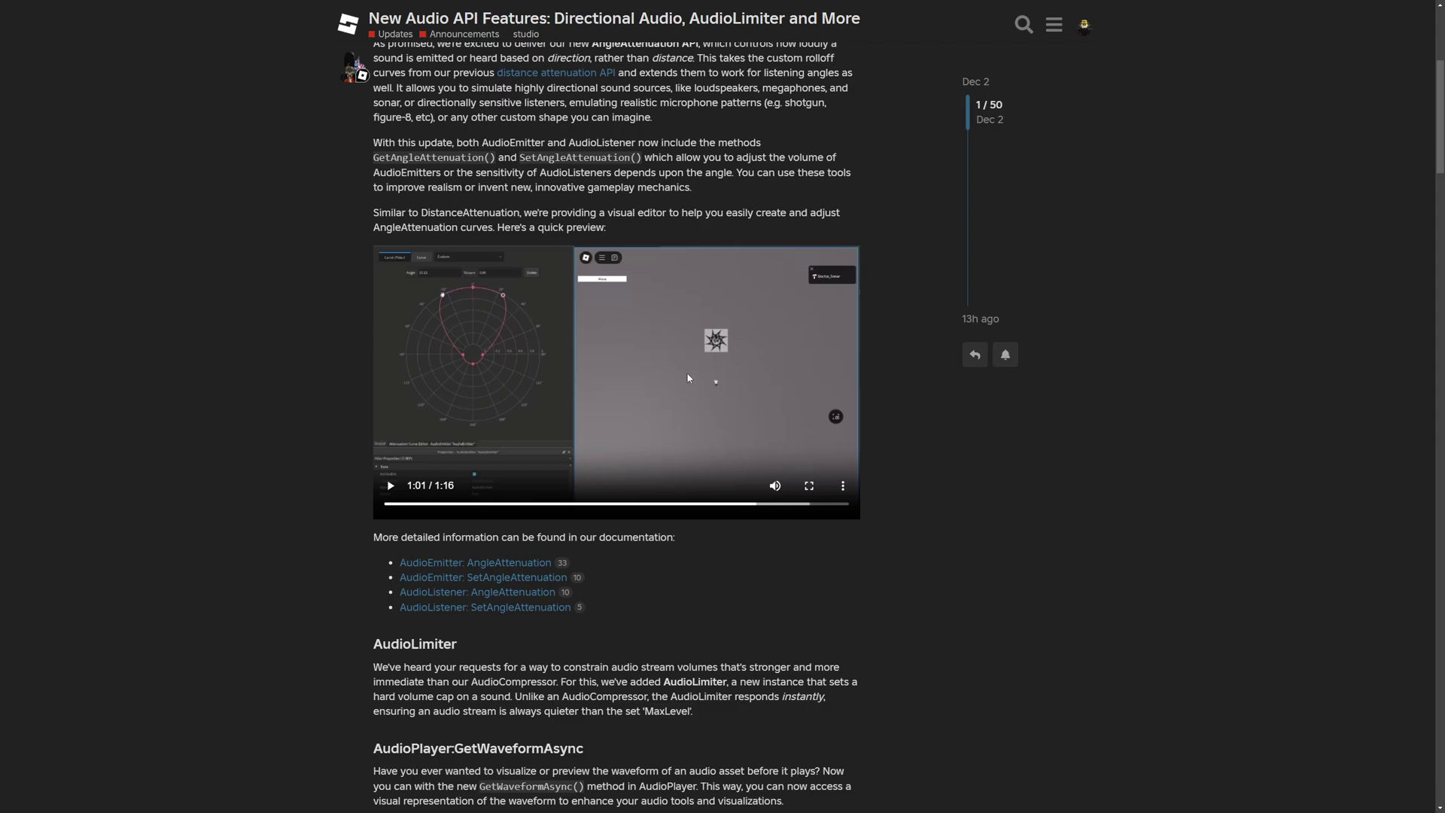
Look over the documentation links for AudioEmitter and AudioListener angle attenuation beneath the preview video
scroll(774, 320, down, 3)
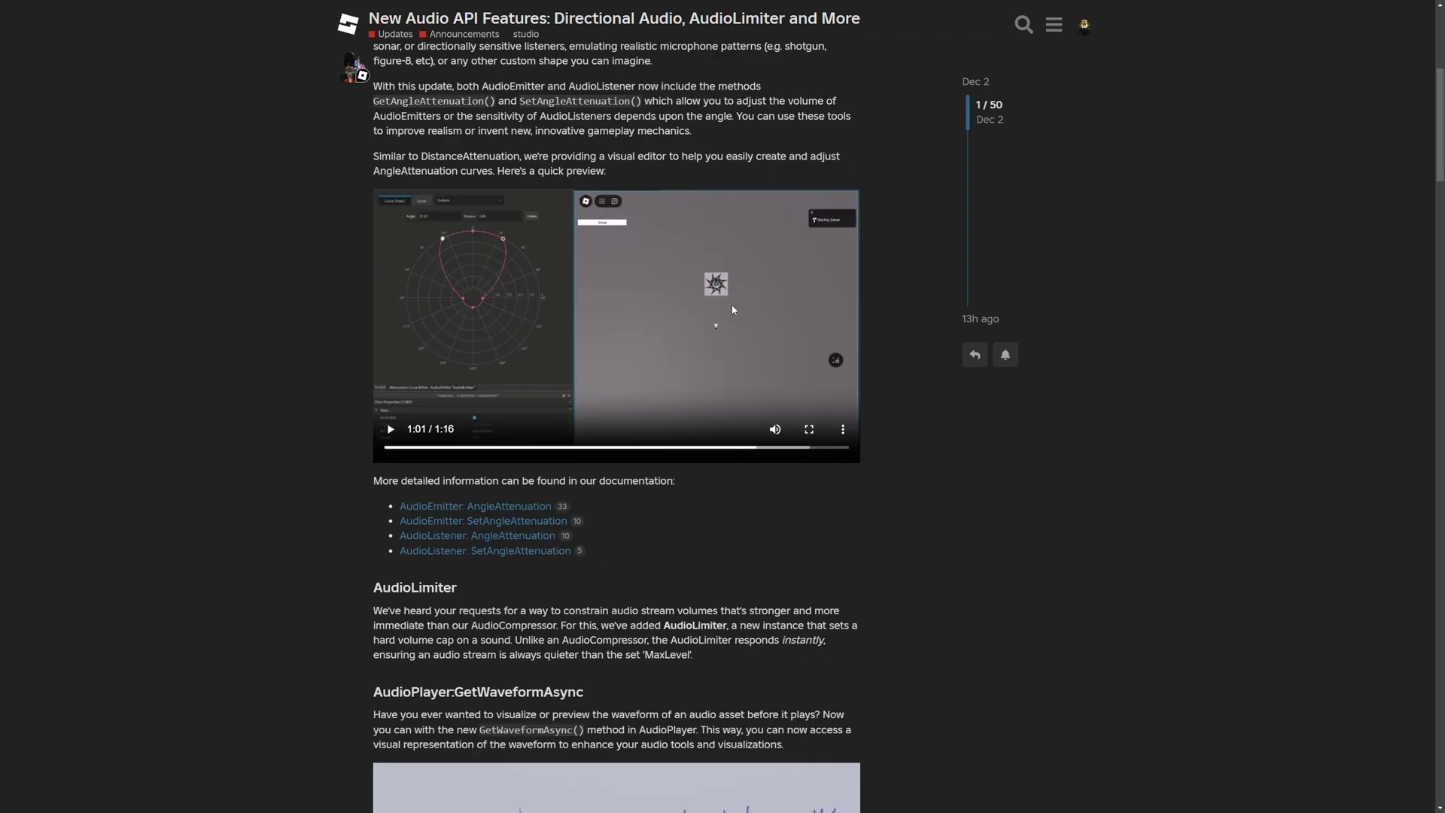
scroll(780, 301, down, 3)
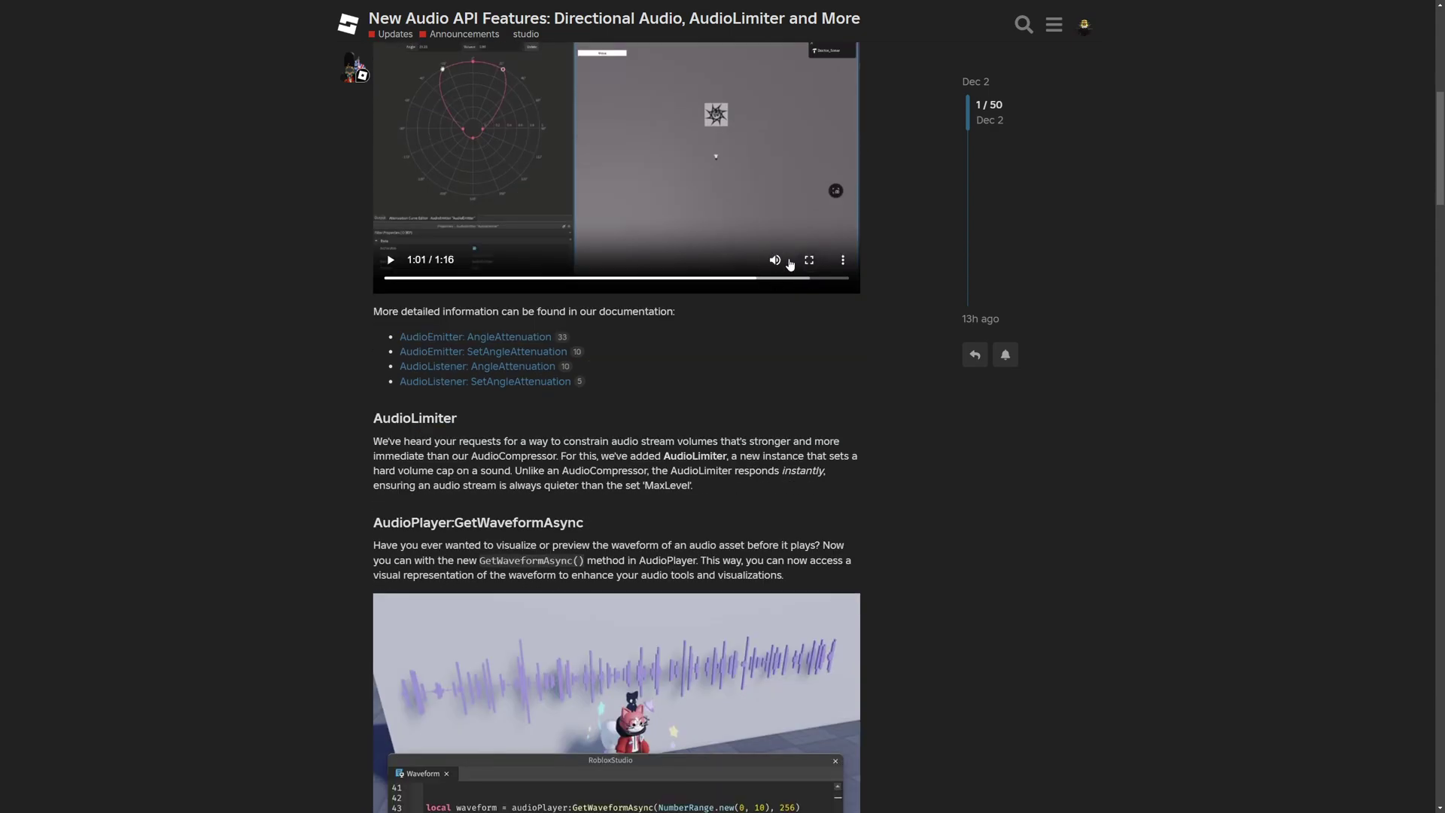
drag(675, 199, 584, 197)
drag(533, 118, 364, 121)
click(575, 190)
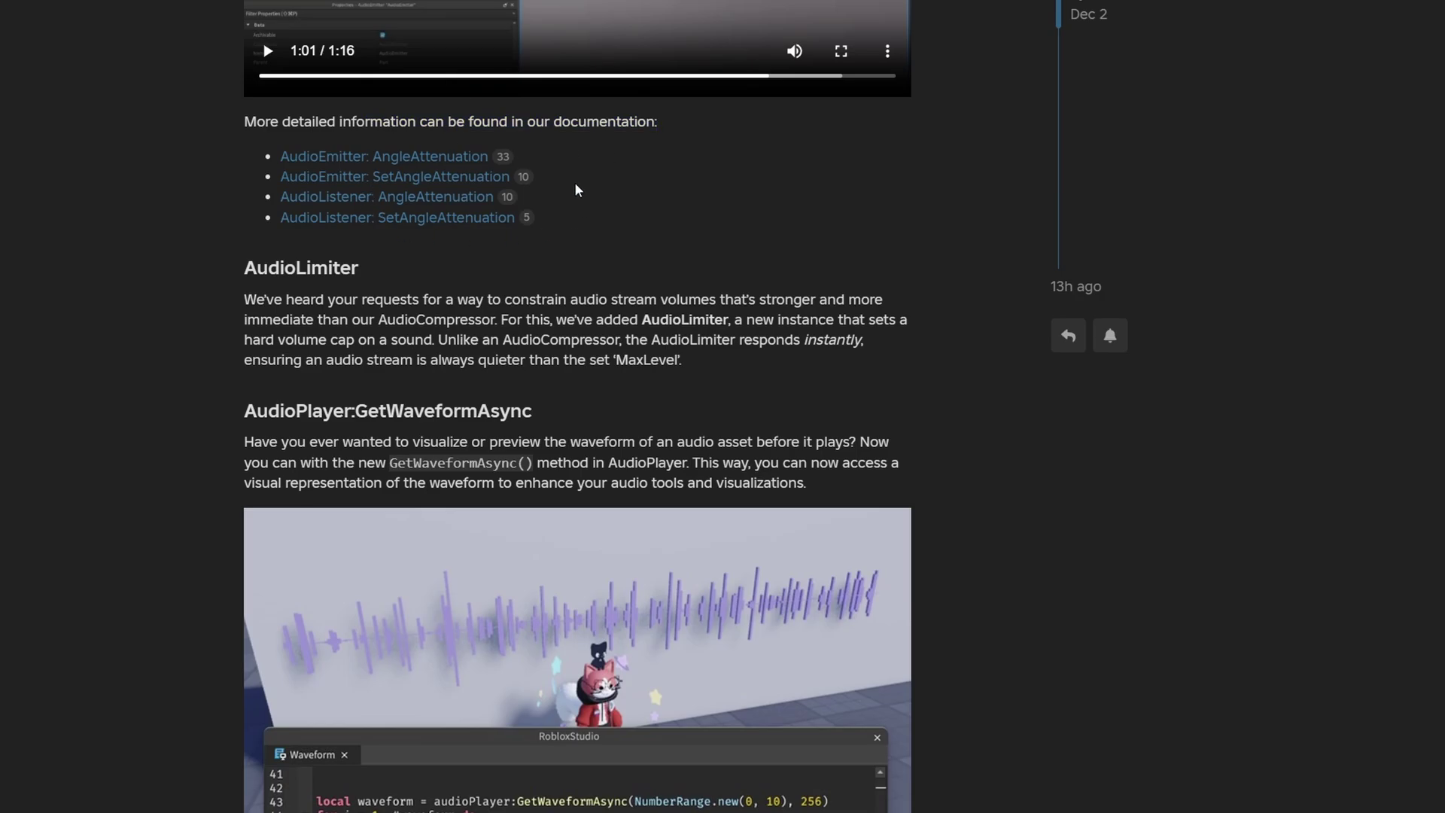
Read the AudioLimiter section, including how it responds compared with AudioCompressor and its MaxLevel setting
drag(359, 268, 242, 268)
click(454, 272)
drag(798, 319, 870, 314)
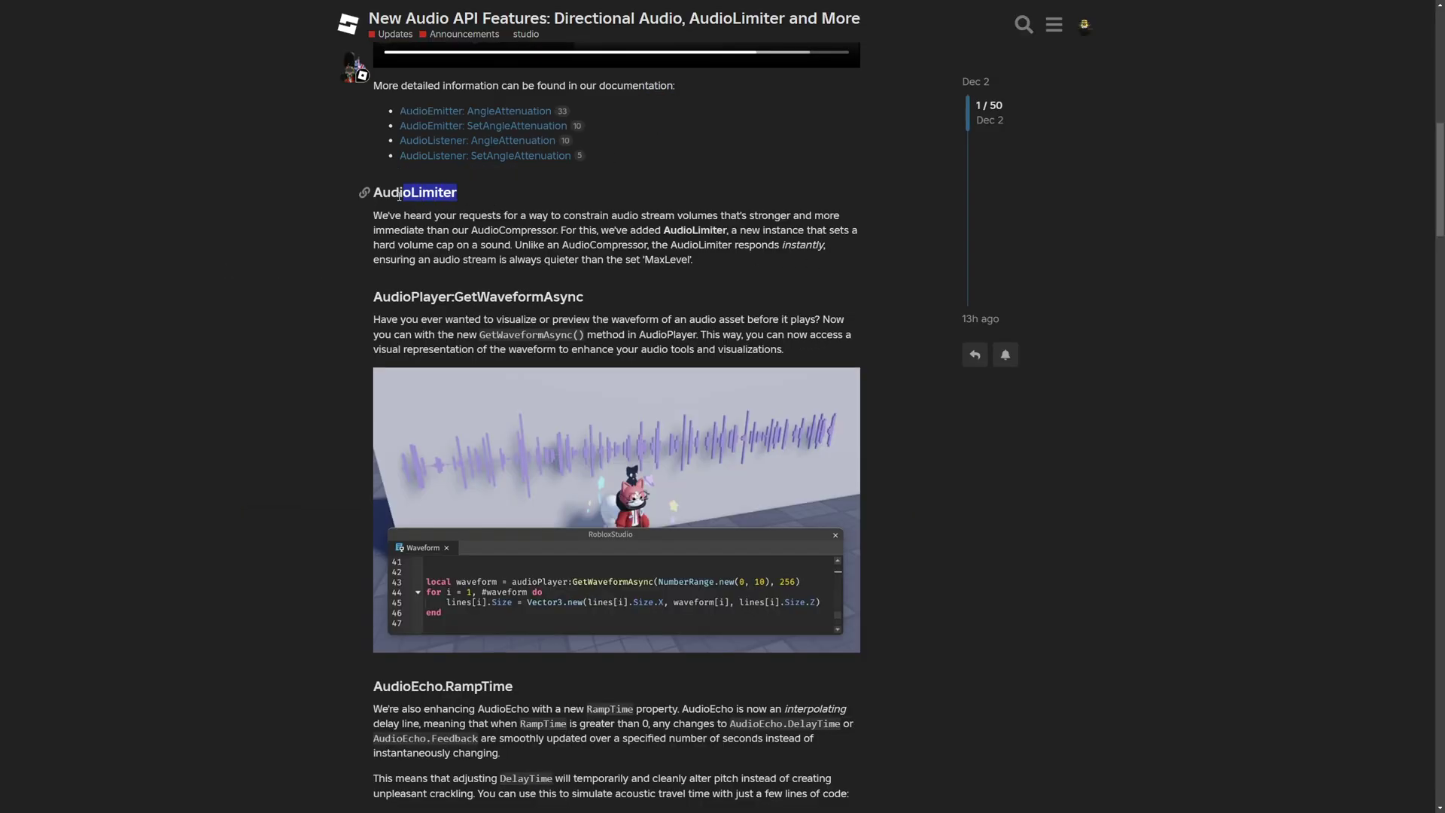
click(866, 248)
drag(756, 246, 823, 246)
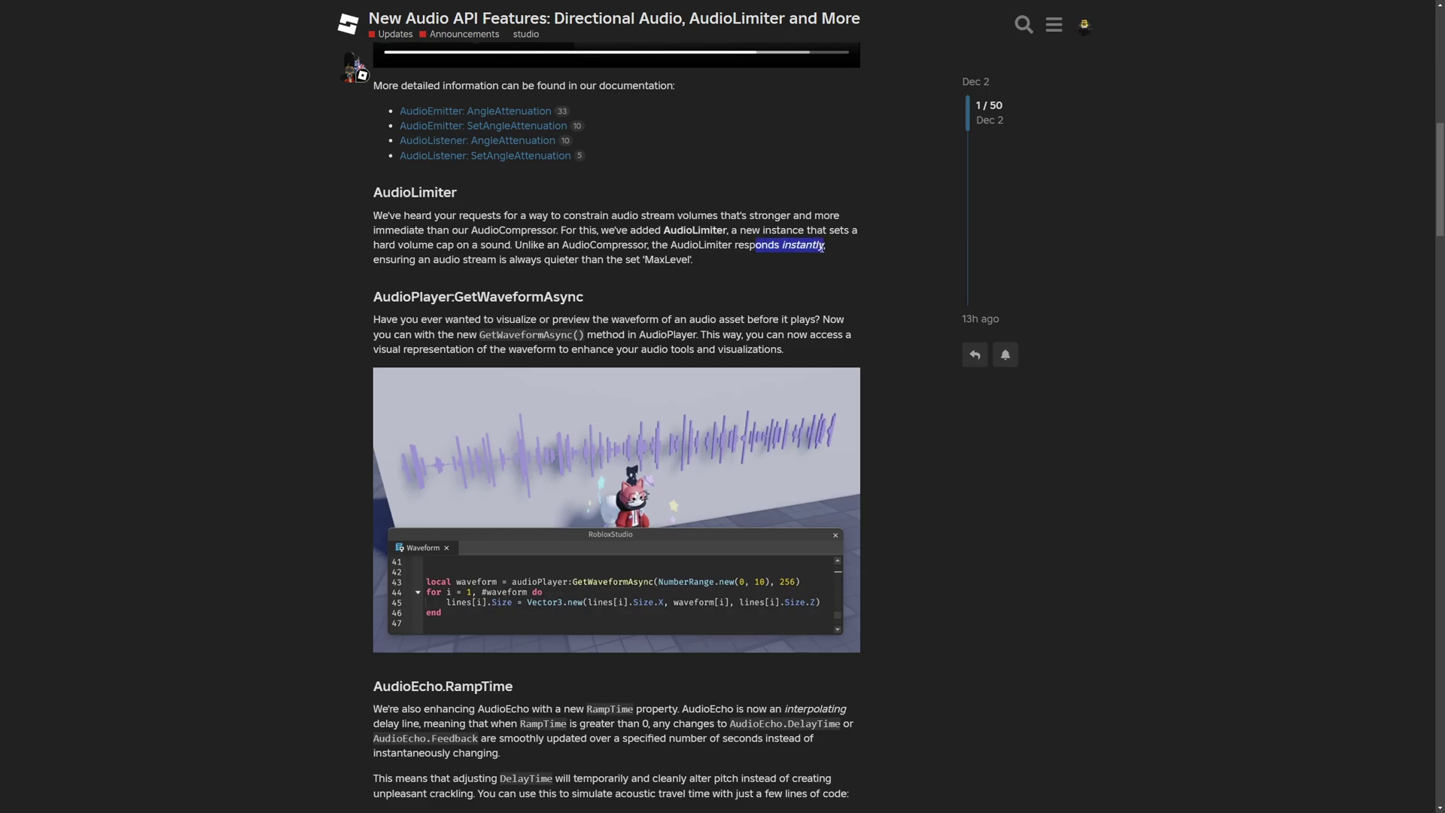
click(417, 286)
drag(570, 260, 612, 260)
click(673, 261)
Read the AudioPlayer:GetWaveformAsync section about previewing an audio asset's waveform
scroll(698, 278, down, 3)
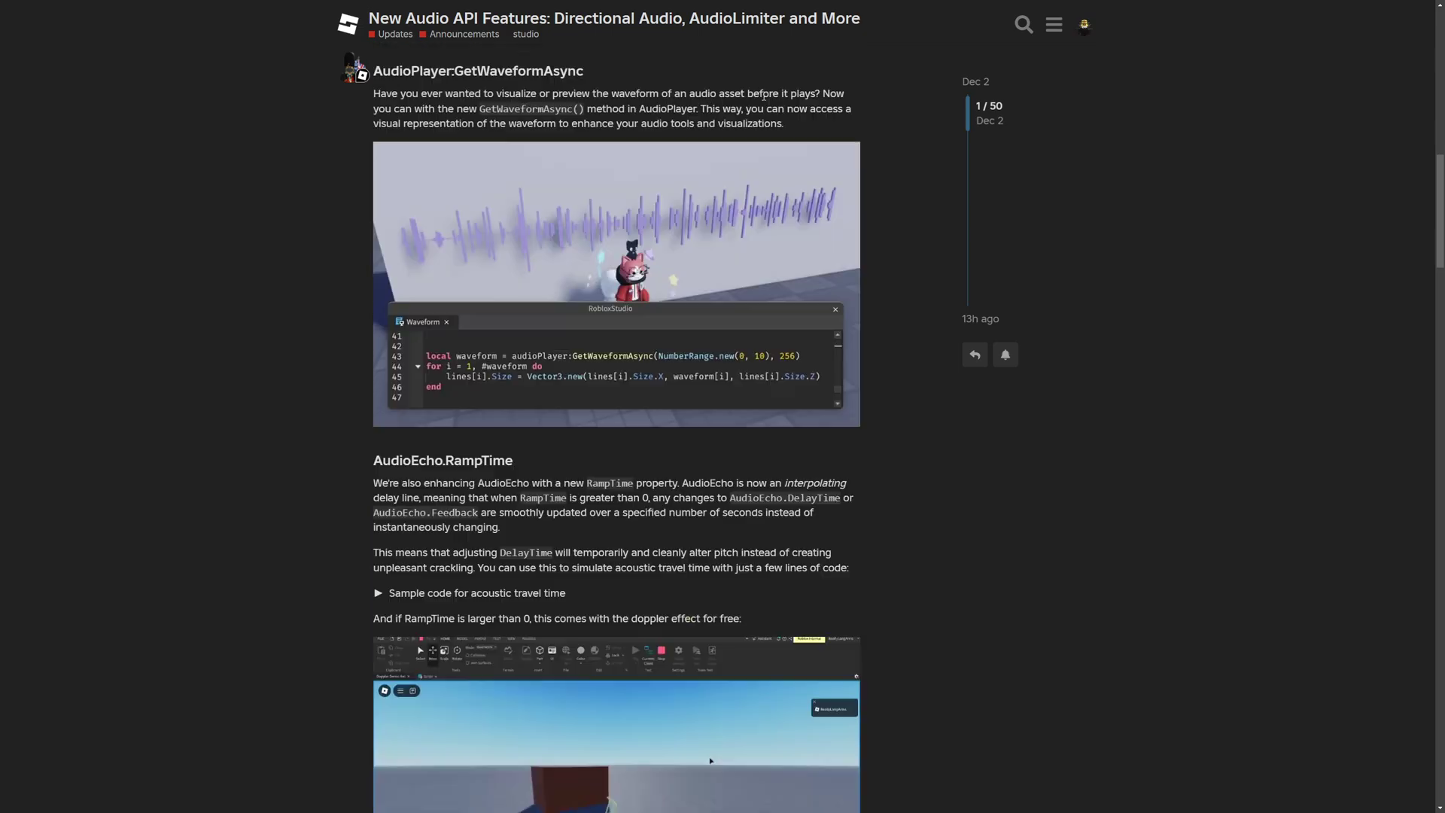
drag(497, 93, 813, 93)
click(714, 88)
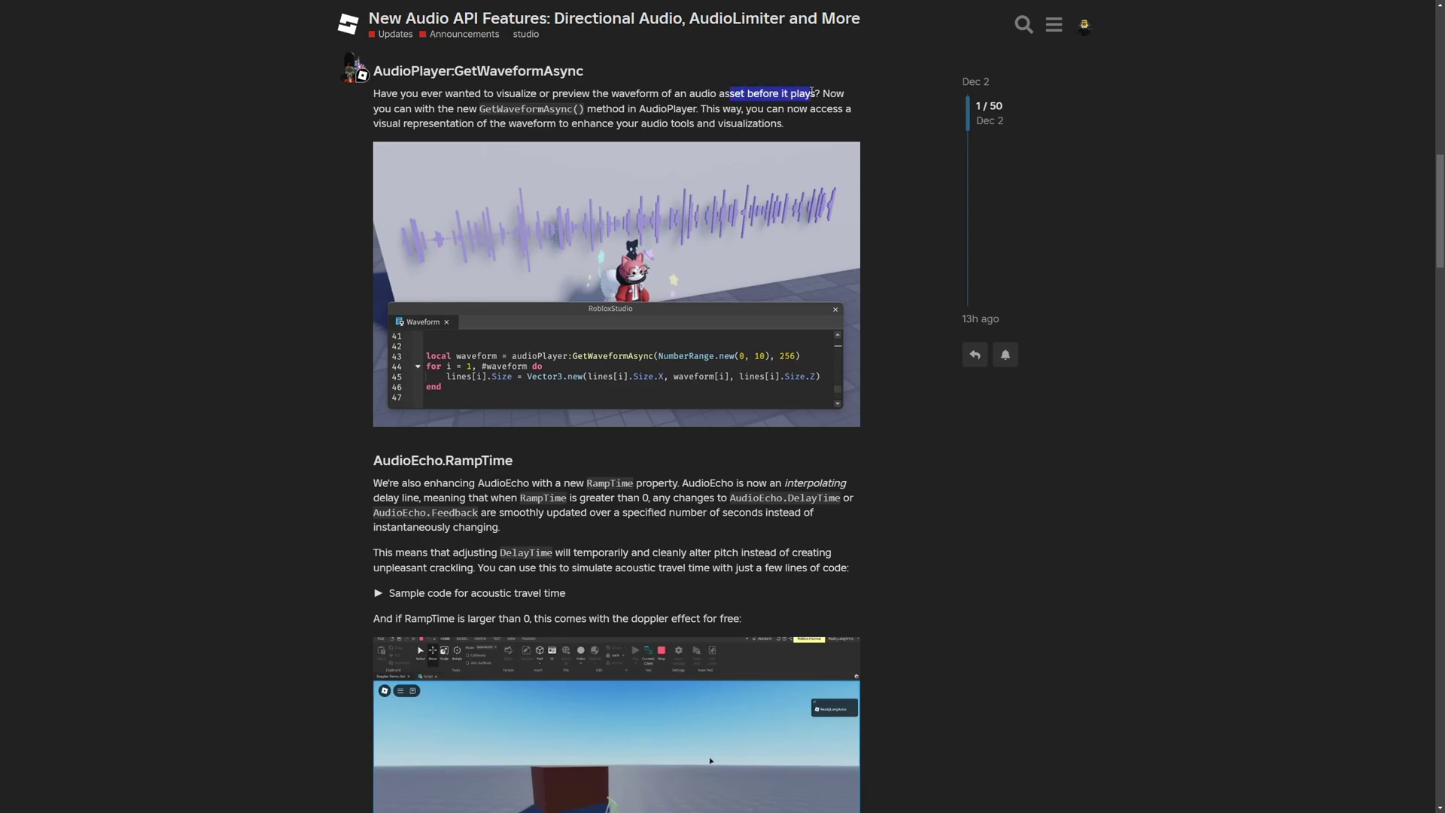
click(860, 92)
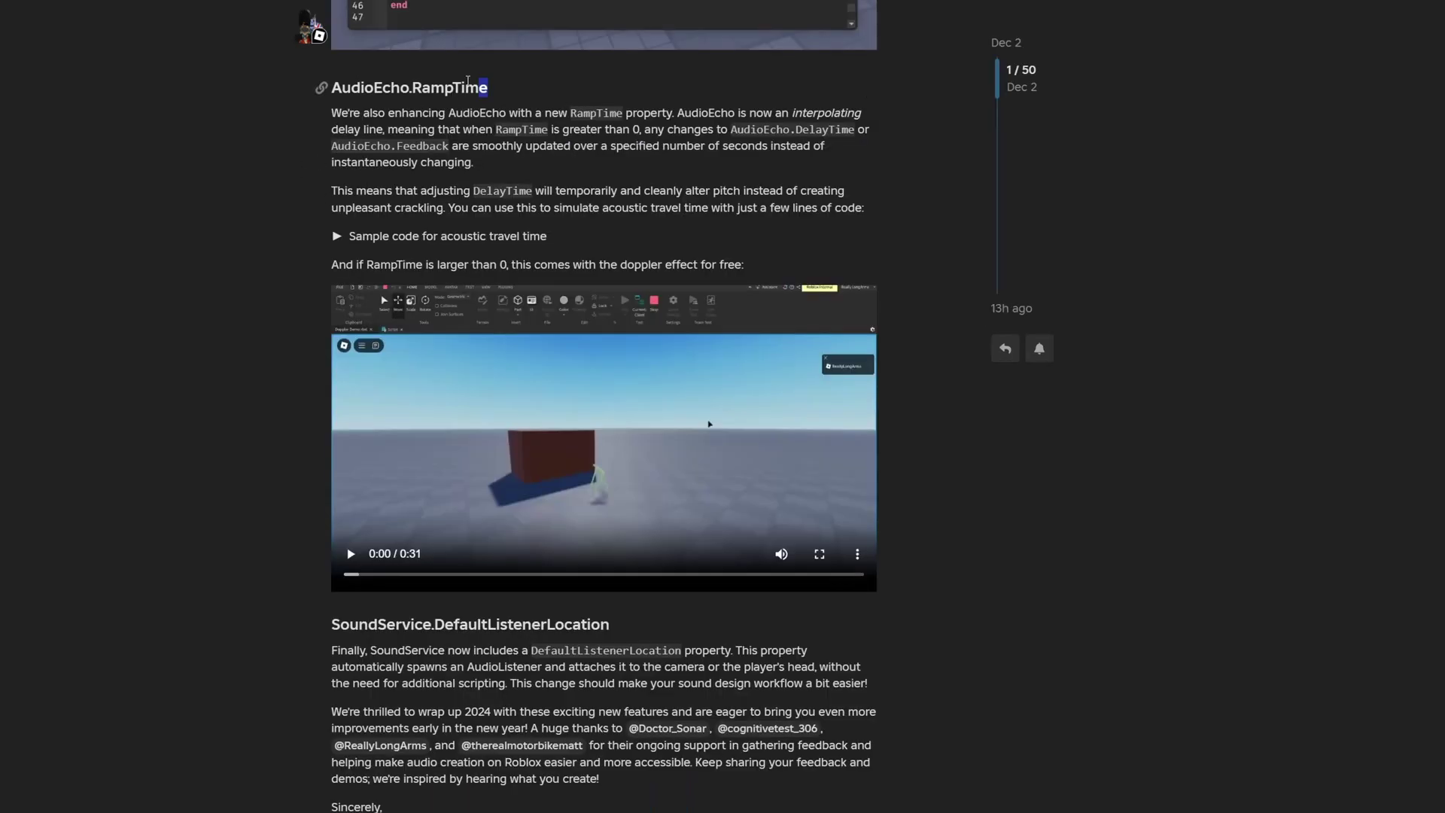
Read the first paragraph of the AudioEcho.RampTime section on how changes to DelayTime and Feedback are handled
drag(469, 81, 364, 84)
click(532, 110)
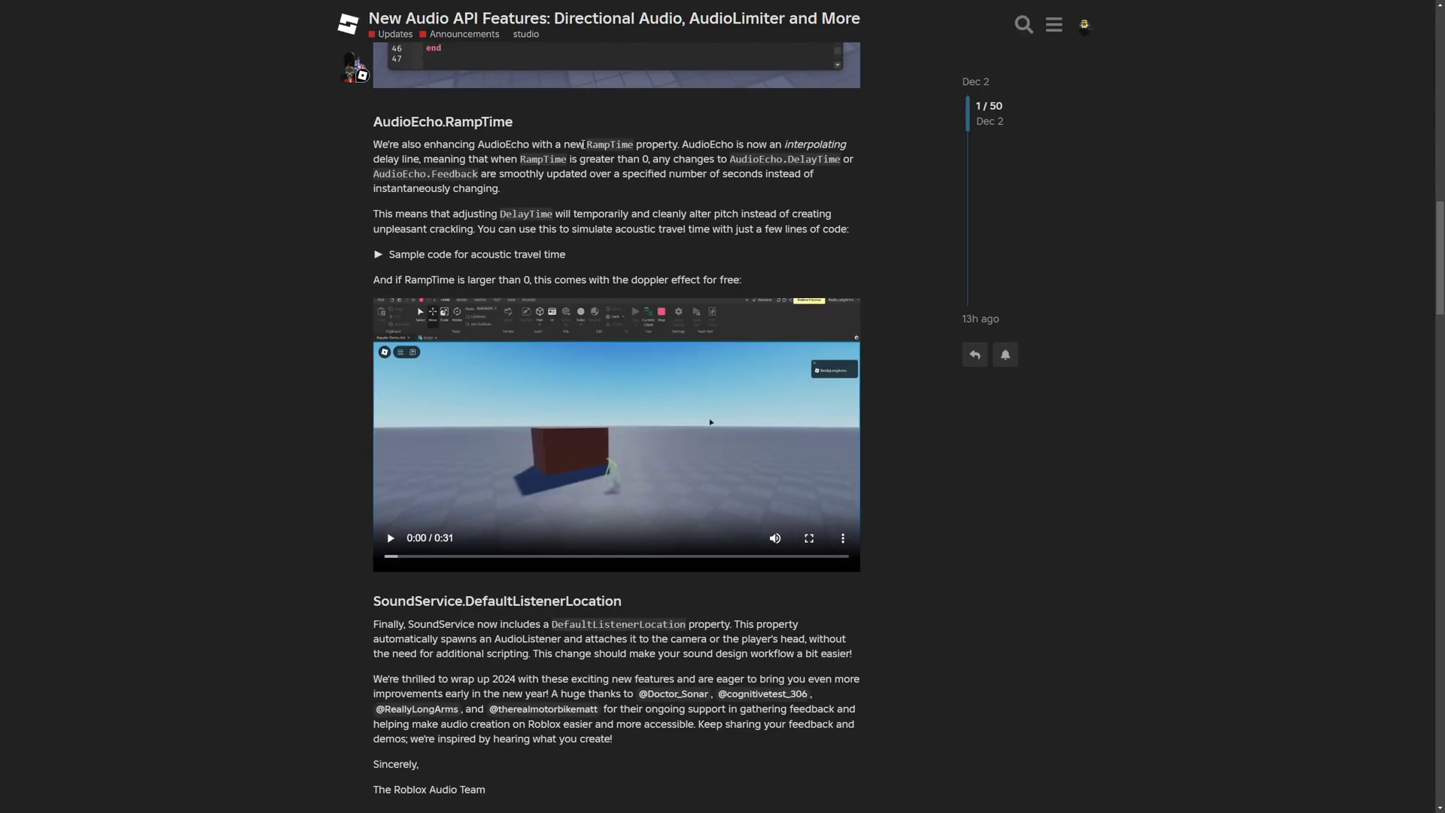
drag(583, 145, 841, 143)
click(703, 147)
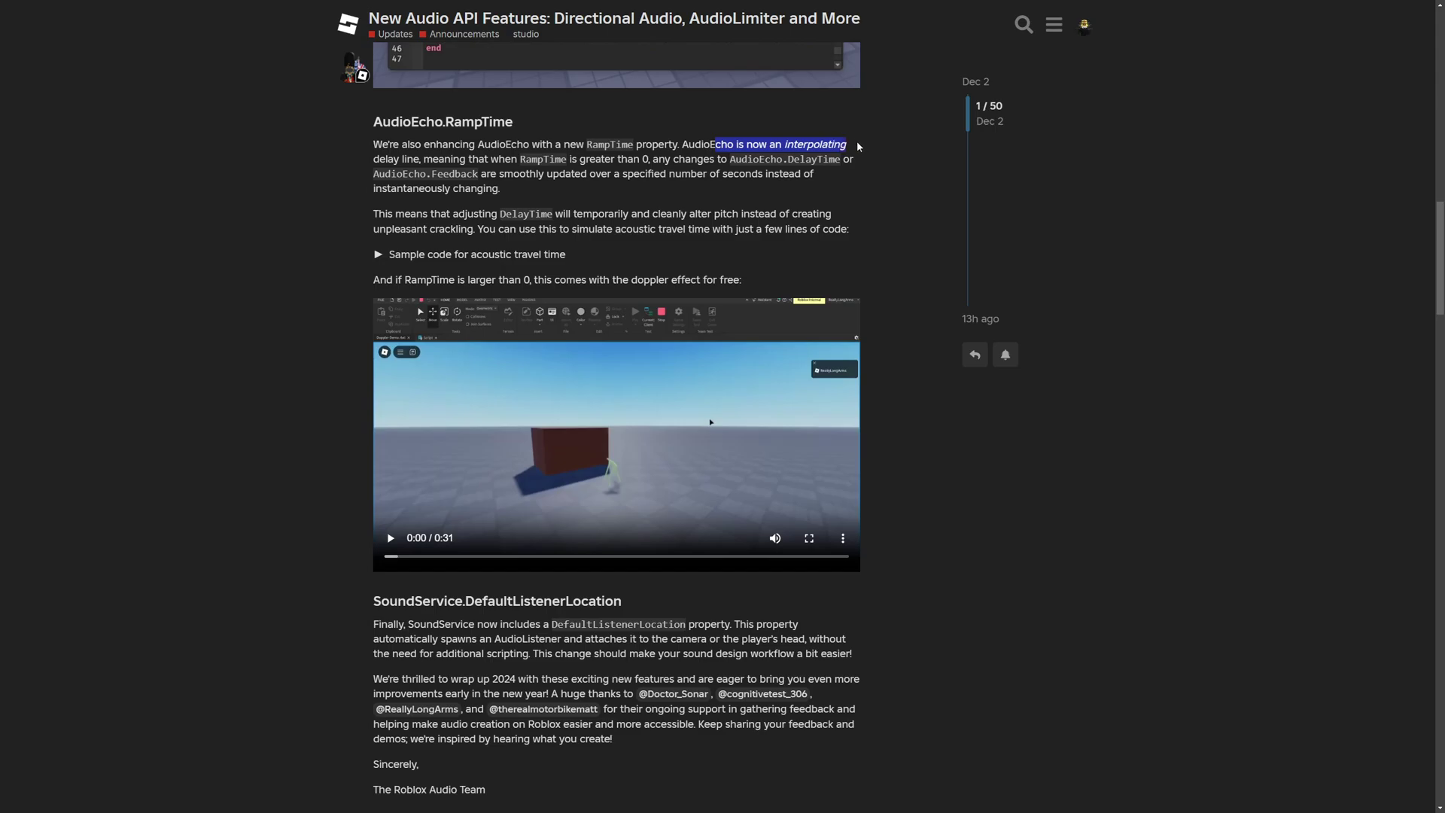
click(840, 144)
drag(373, 157, 425, 159)
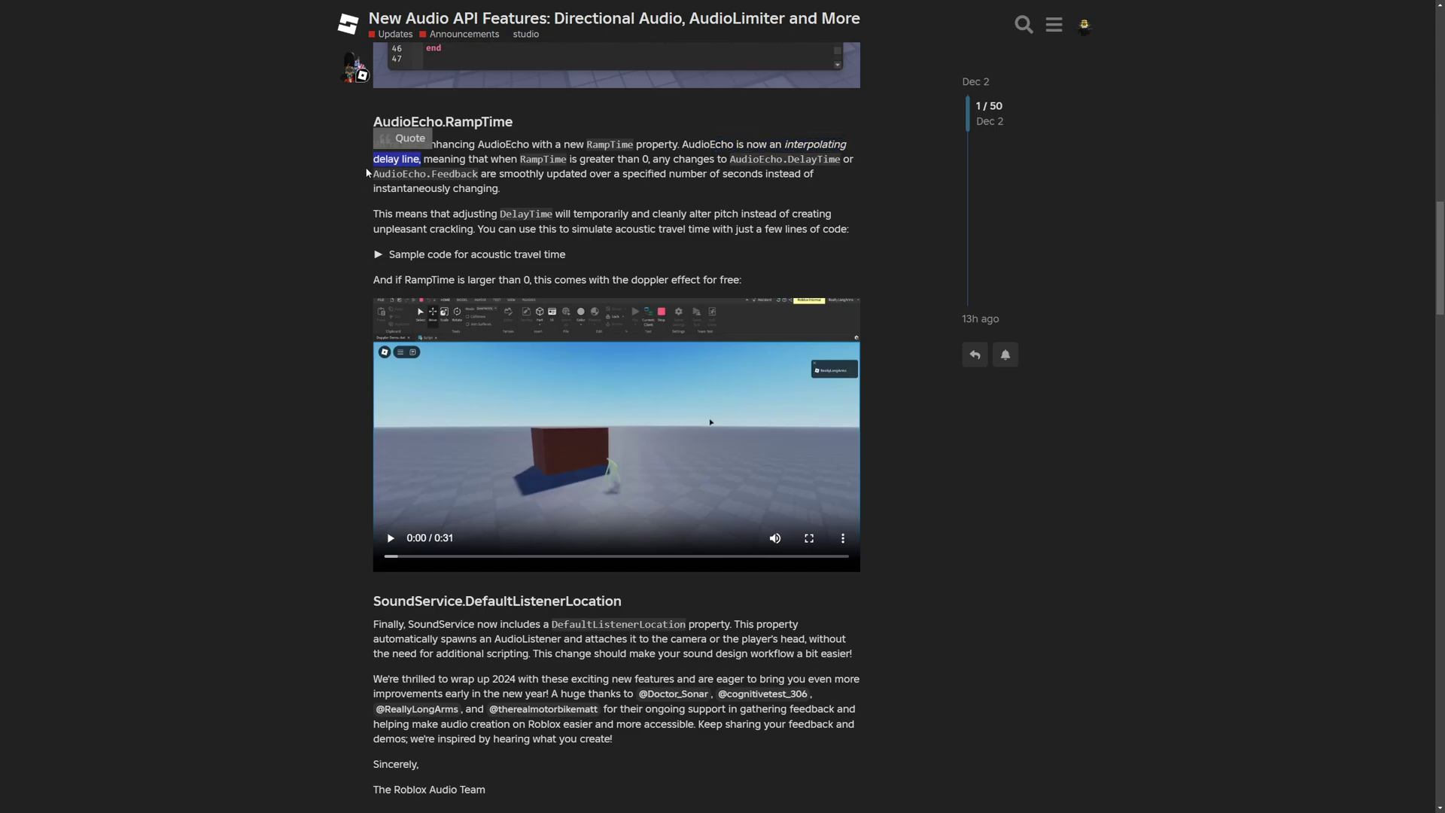
drag(520, 159, 783, 175)
click(788, 176)
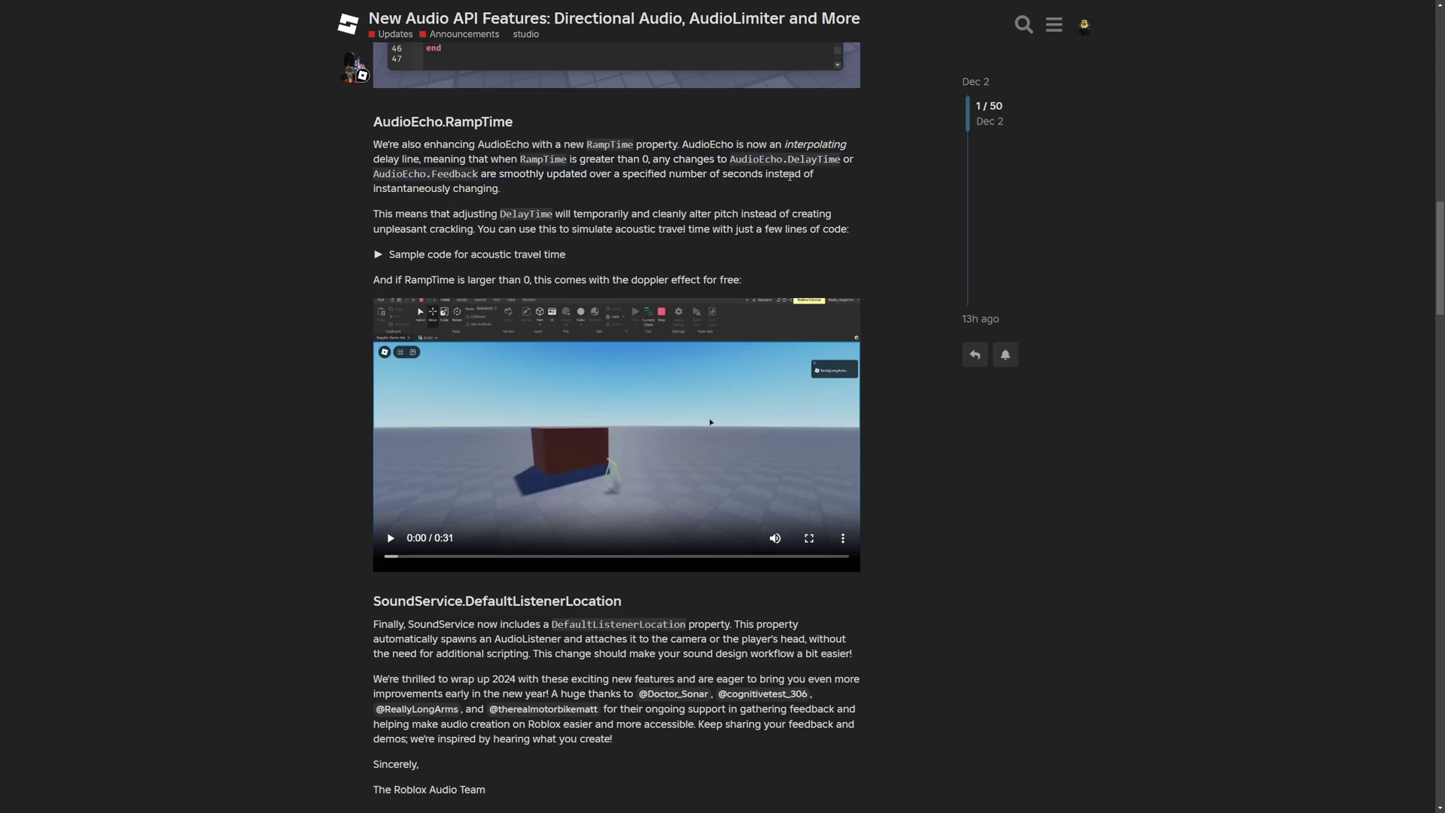
Read the paragraph on adjusting DelayTime and expand the sample code for acoustic travel time
scroll(586, 130, down, 2)
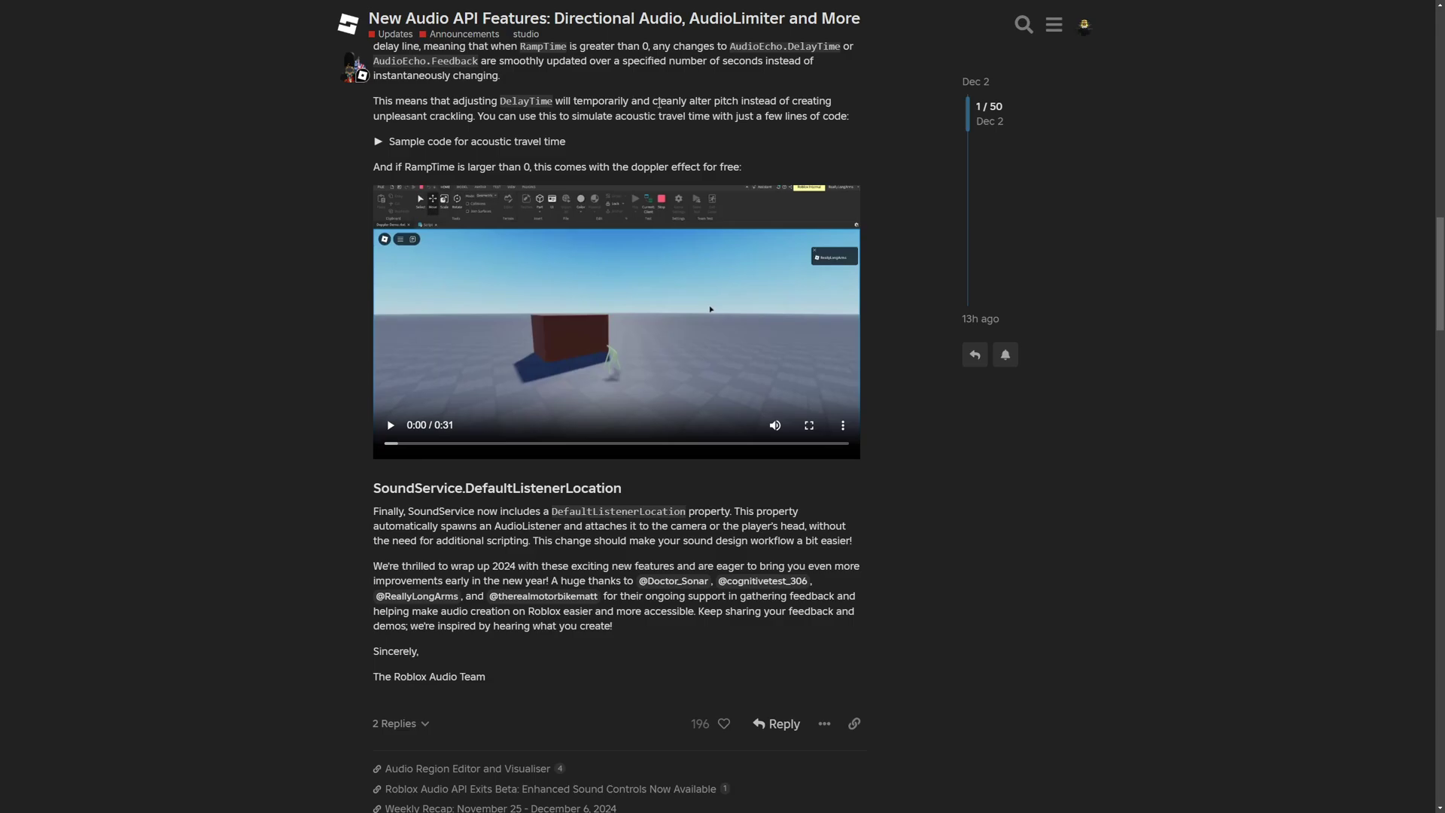
drag(732, 102, 475, 120)
click(489, 128)
click(490, 139)
Examine the RampTime and Heartbeat DelayTime lines in the acoustic travel time sample code
scroll(419, 213, down, 1)
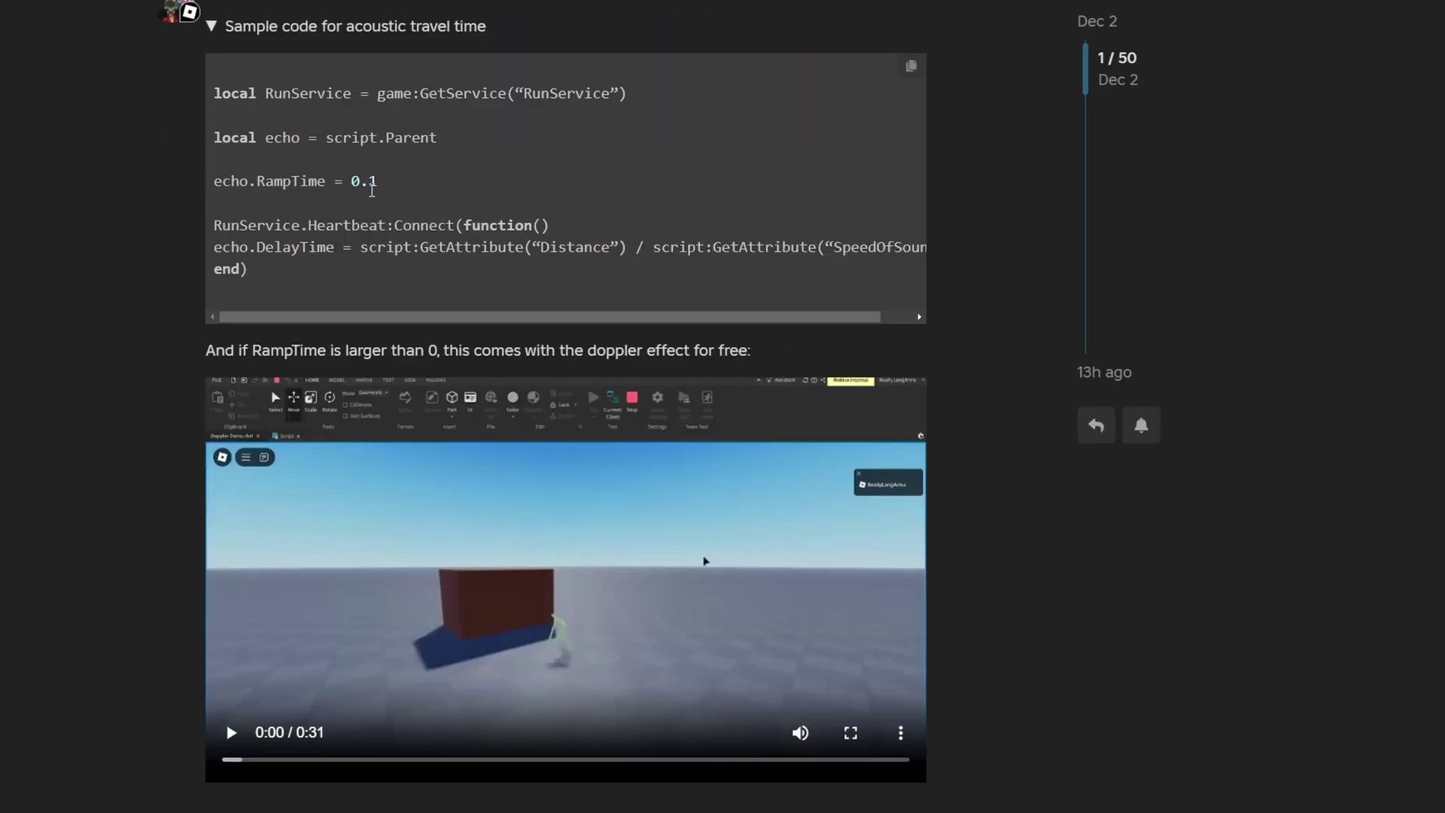
drag(388, 275, 301, 159)
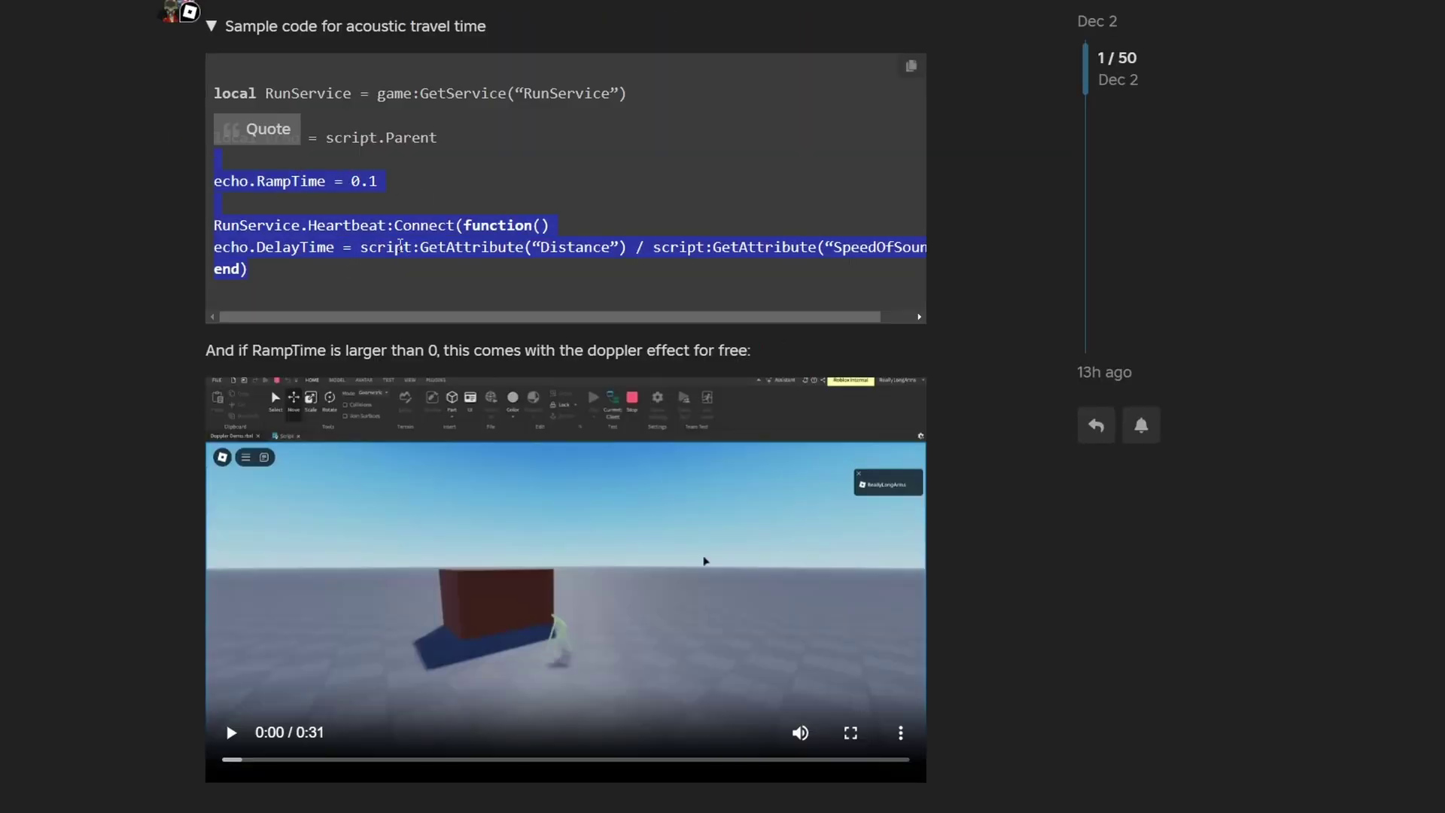
click(452, 217)
Watch the doppler effect demo video below the sample code and pause it at about 0:24
scroll(625, 437, down, 1)
mouse_move(800, 732)
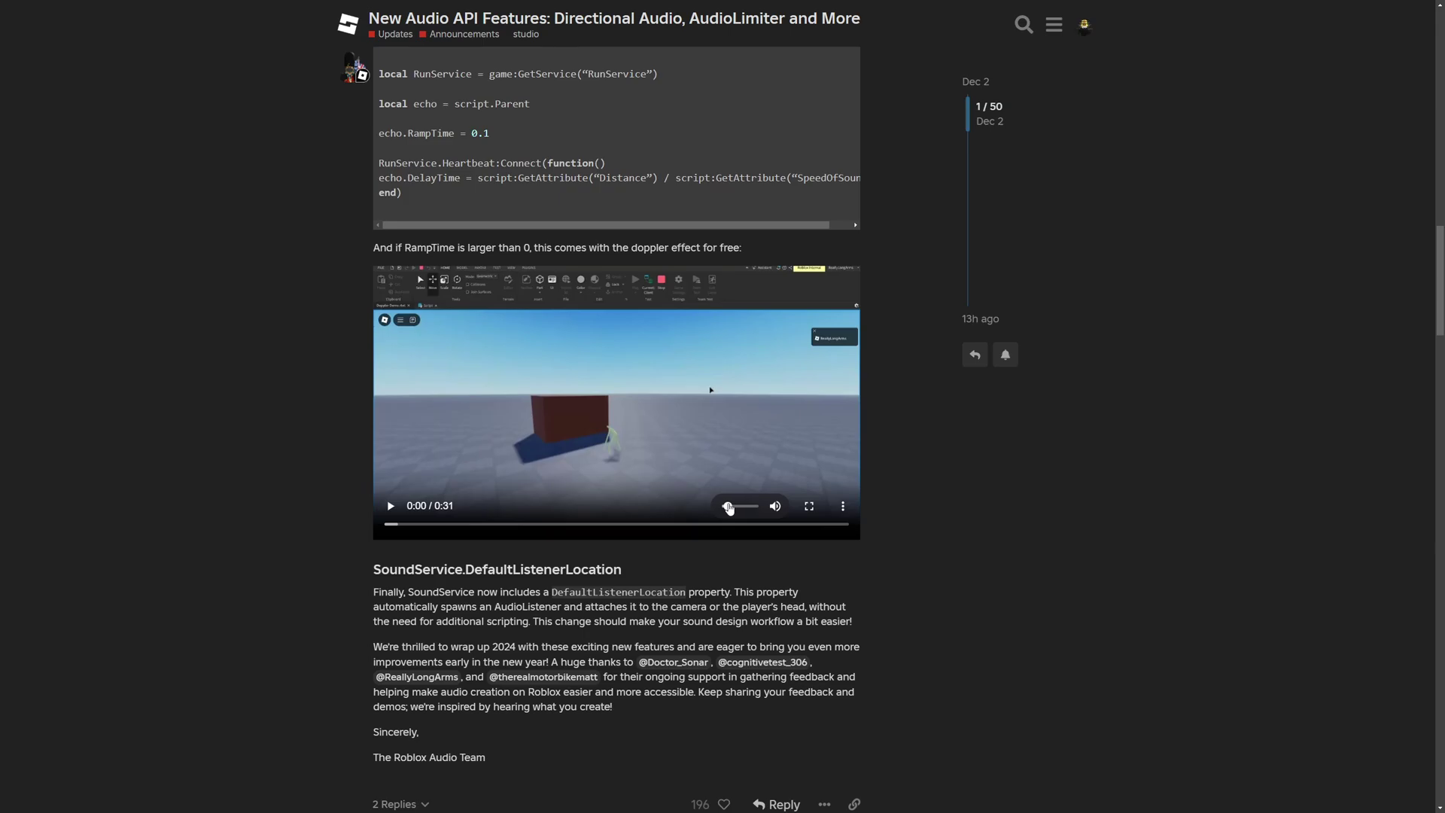
click(394, 509)
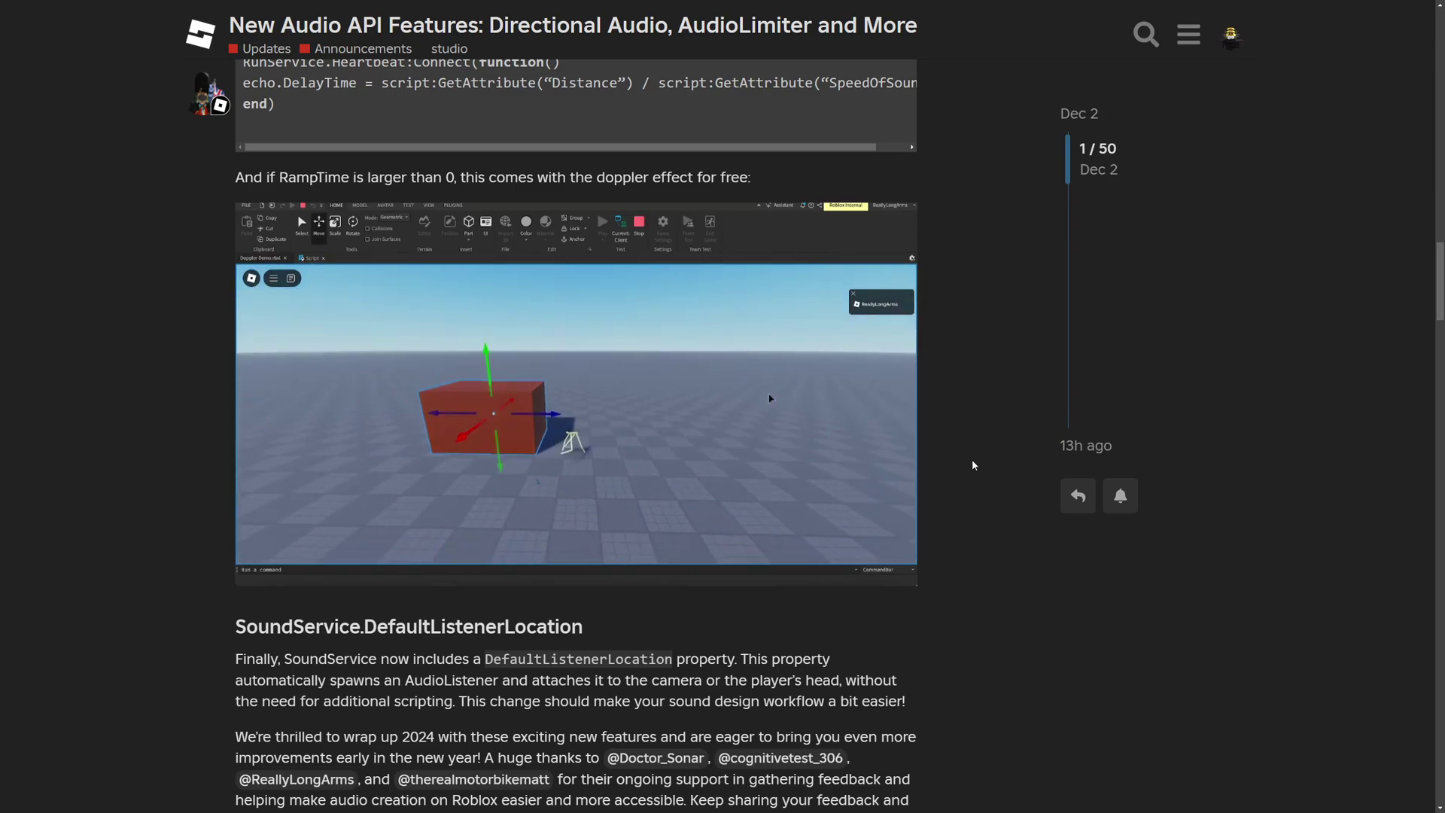
mouse_move(506, 477)
click(261, 537)
ctrl+scroll(832, 329, down, 2)
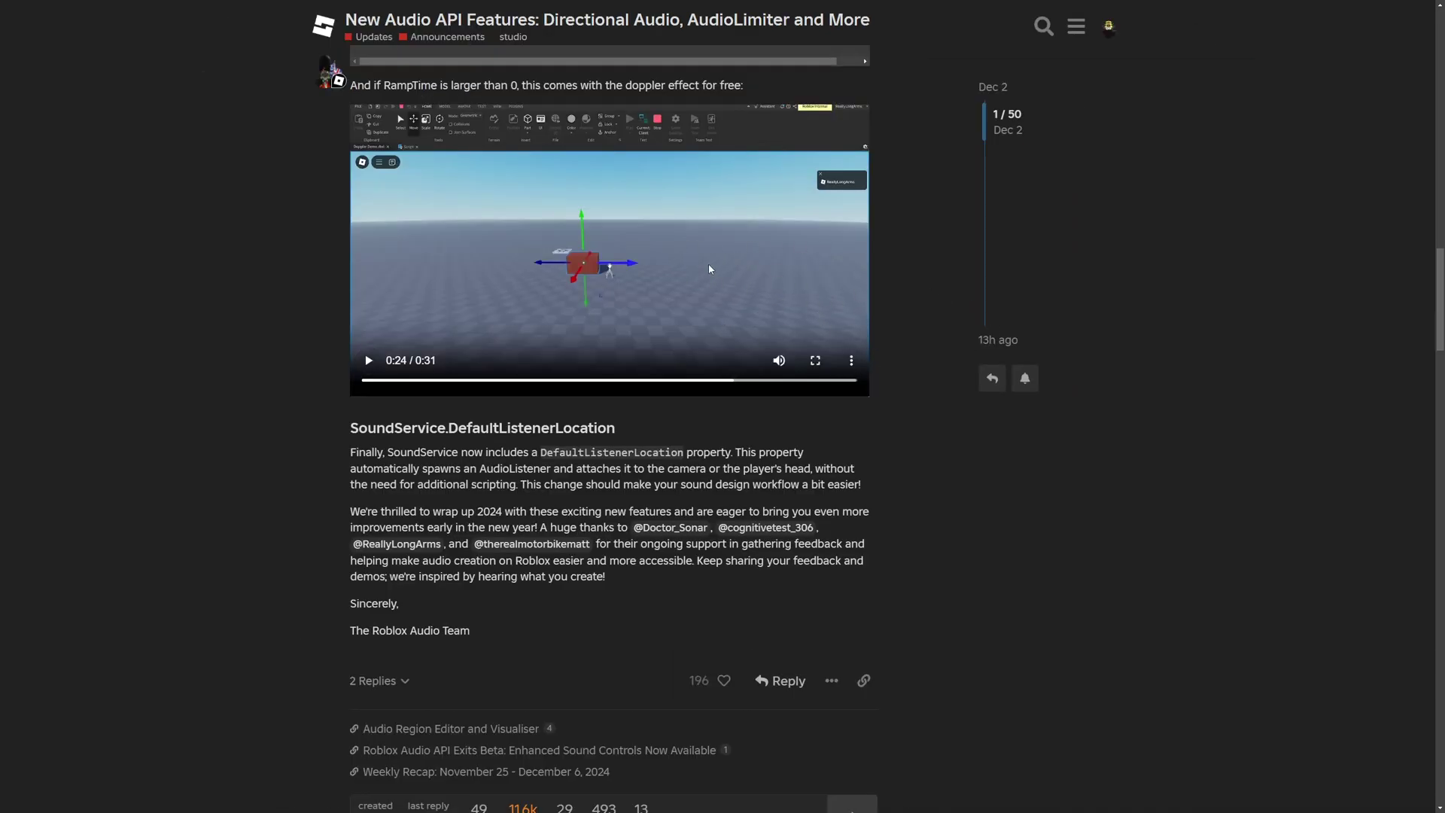
Read the SoundService.DefaultListenerLocation section on automatically spawning an AudioListener and attaching it to the camera or the player's head
scroll(889, 289, down, 2)
mouse_move(615, 259)
mouse_down()
mouse_move(395, 259)
mouse_move(598, 260)
mouse_up()
click(521, 277)
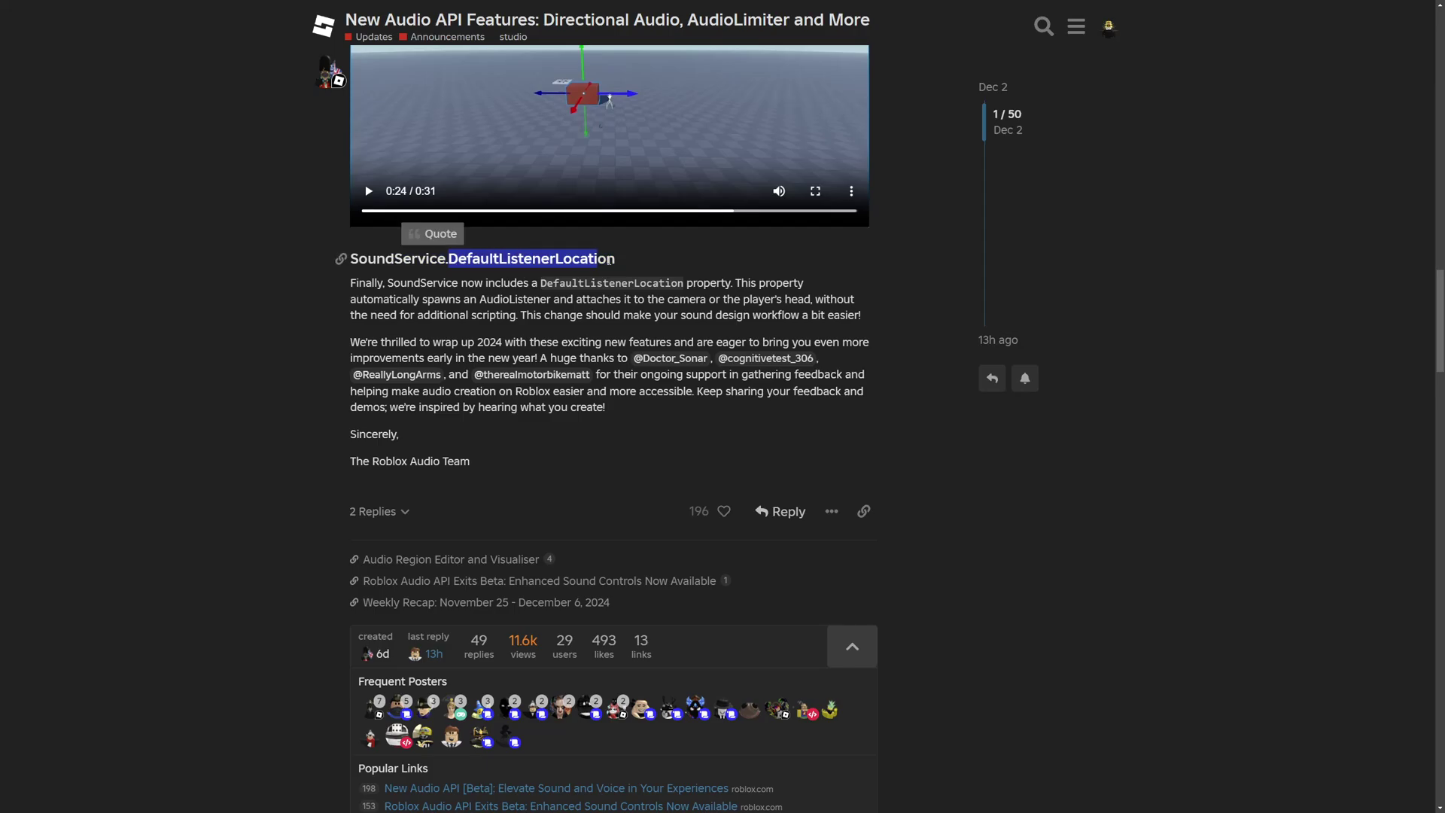
click(646, 265)
drag(416, 283, 803, 284)
click(747, 284)
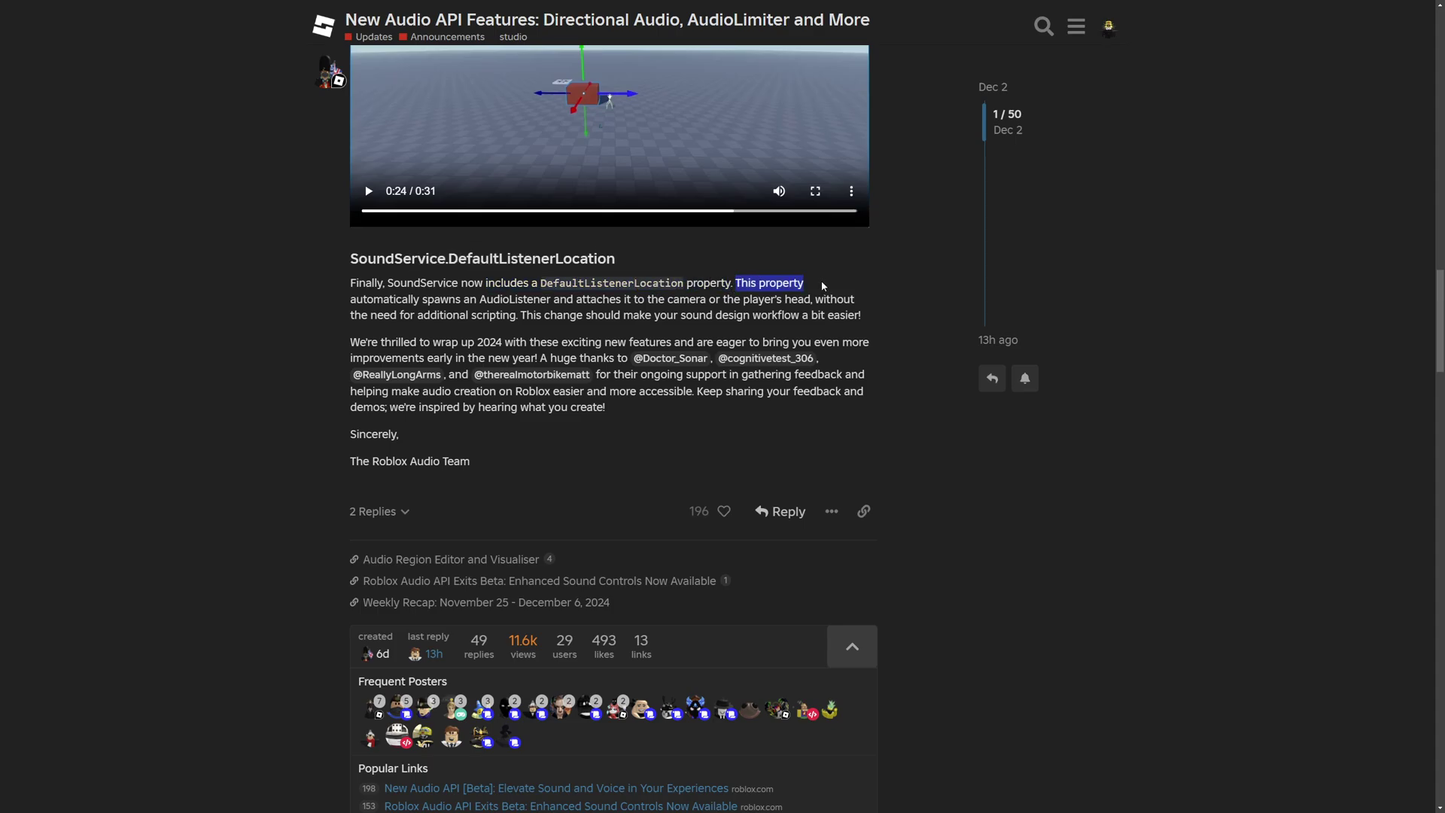
drag(471, 299, 604, 285)
click(818, 269)
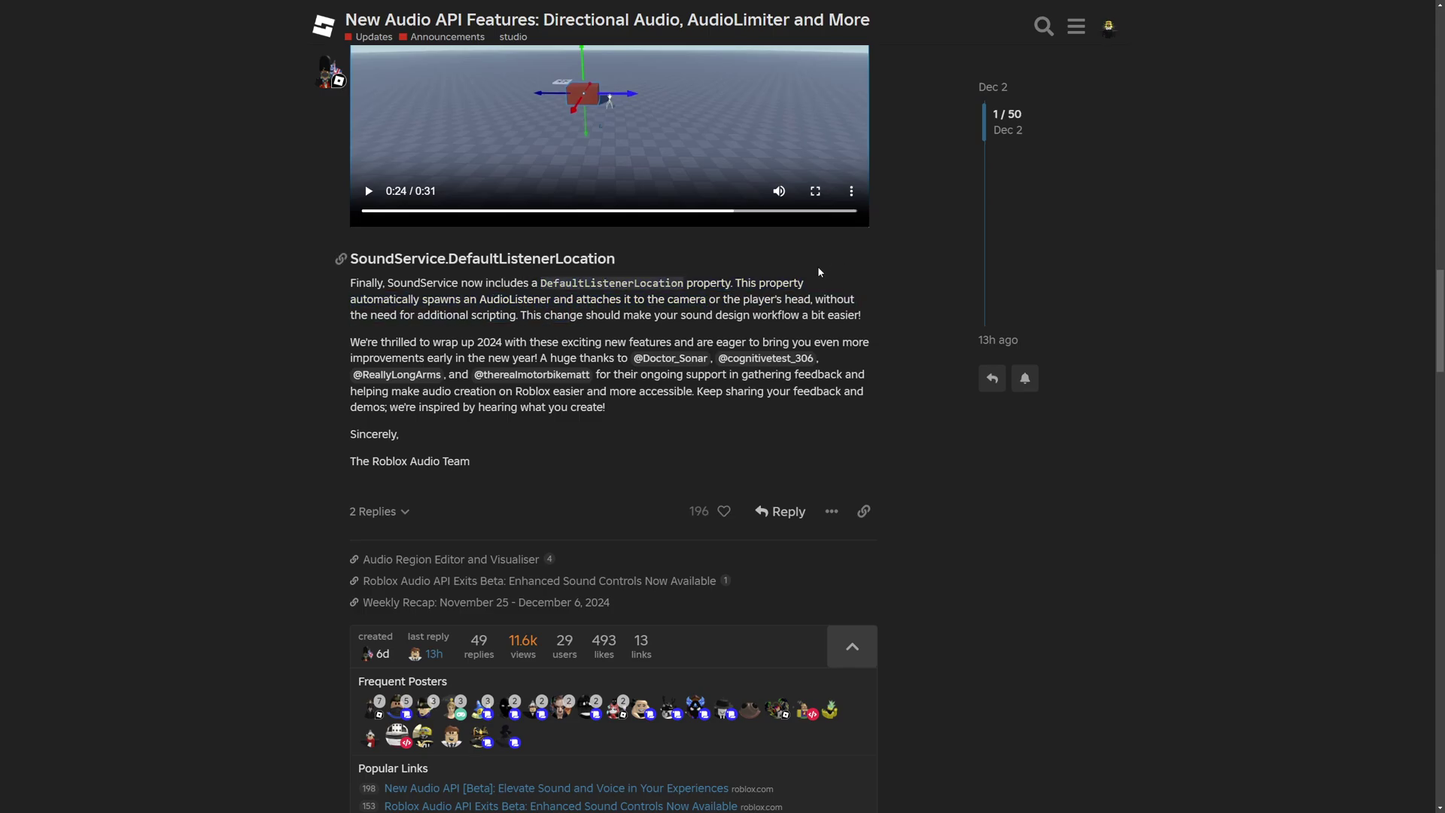
scroll(731, 276, down, 1)
drag(716, 243, 675, 243)
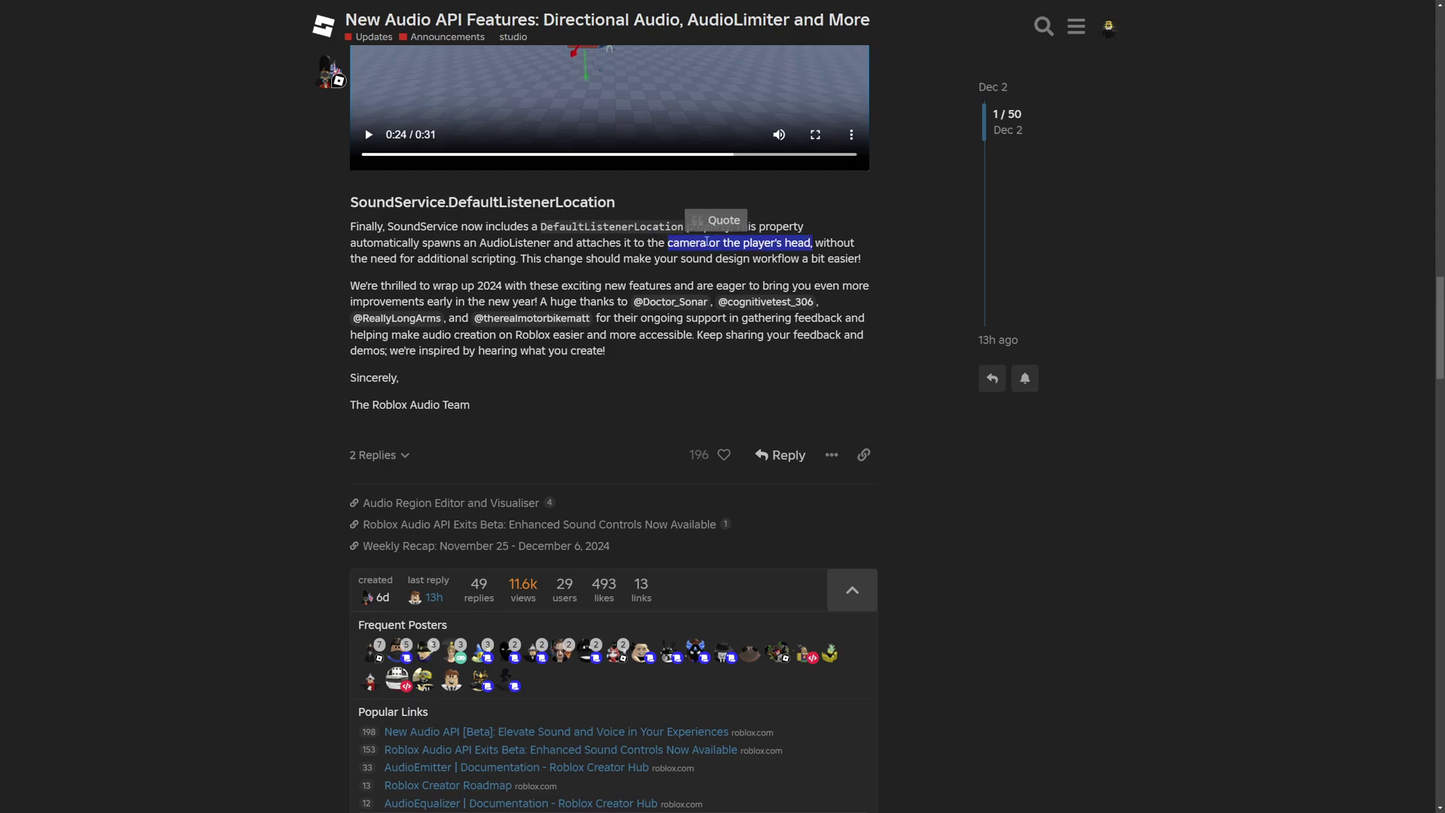
click(795, 242)
Highlight the Roblox Audio Team's closing message and return to the earlier sections of the post
drag(467, 407, 351, 286)
scroll(923, 386, up, 5)
scroll(923, 386, up, 6)
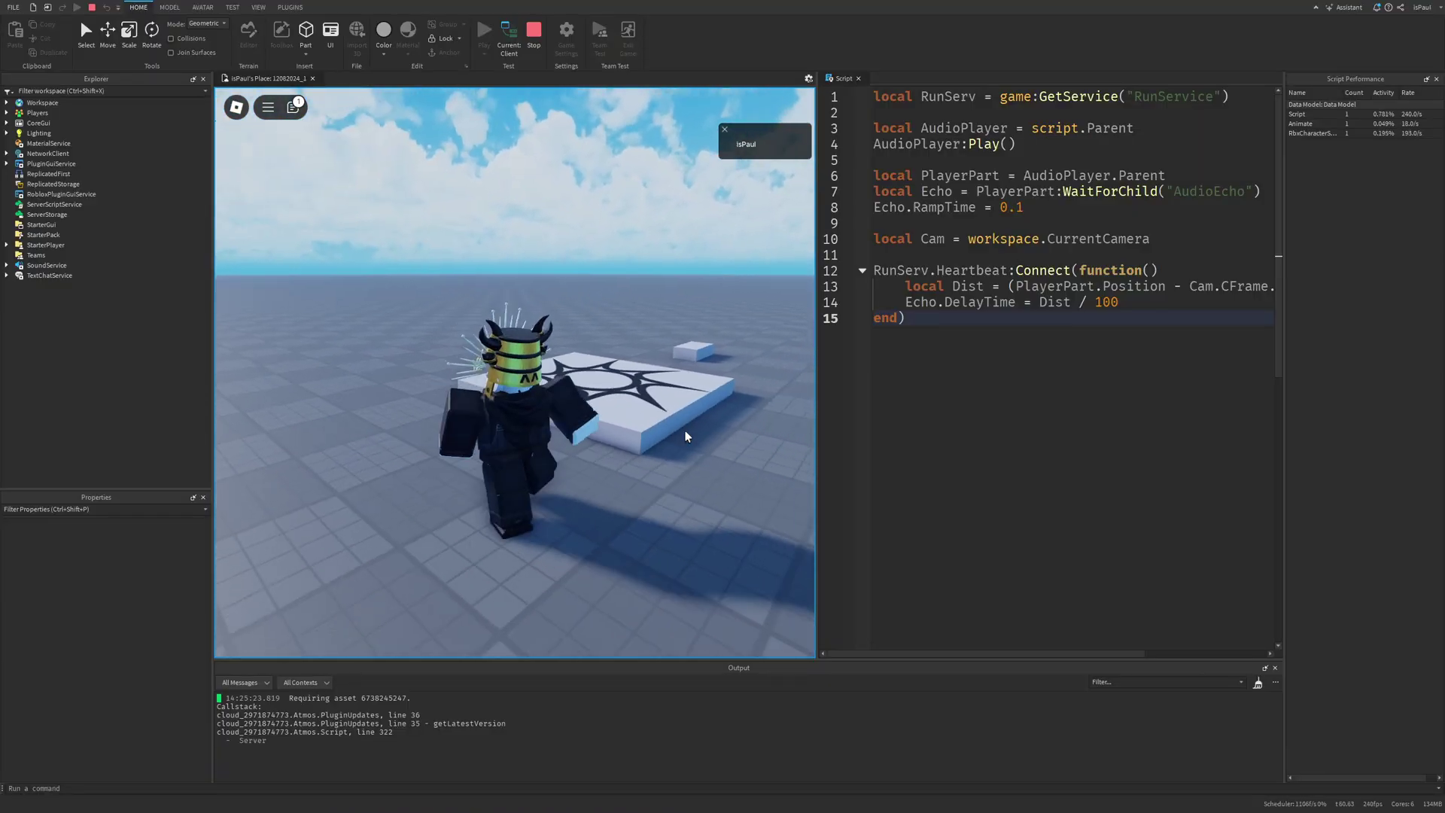
Switch to the running Roblox Studio playtest and walk the character around near the spawn platform
key(a)
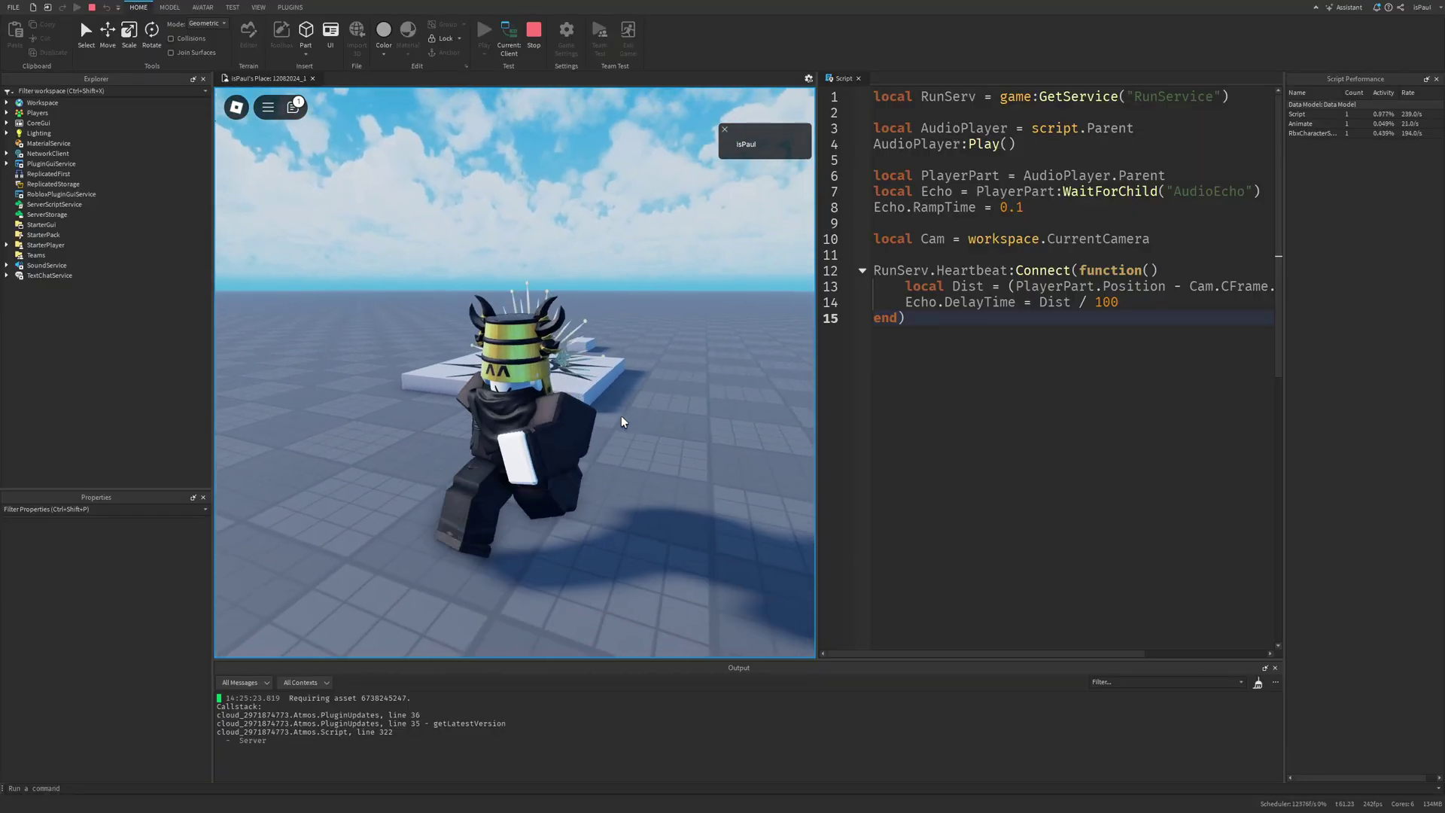
key(d)
key(s)
key(a)
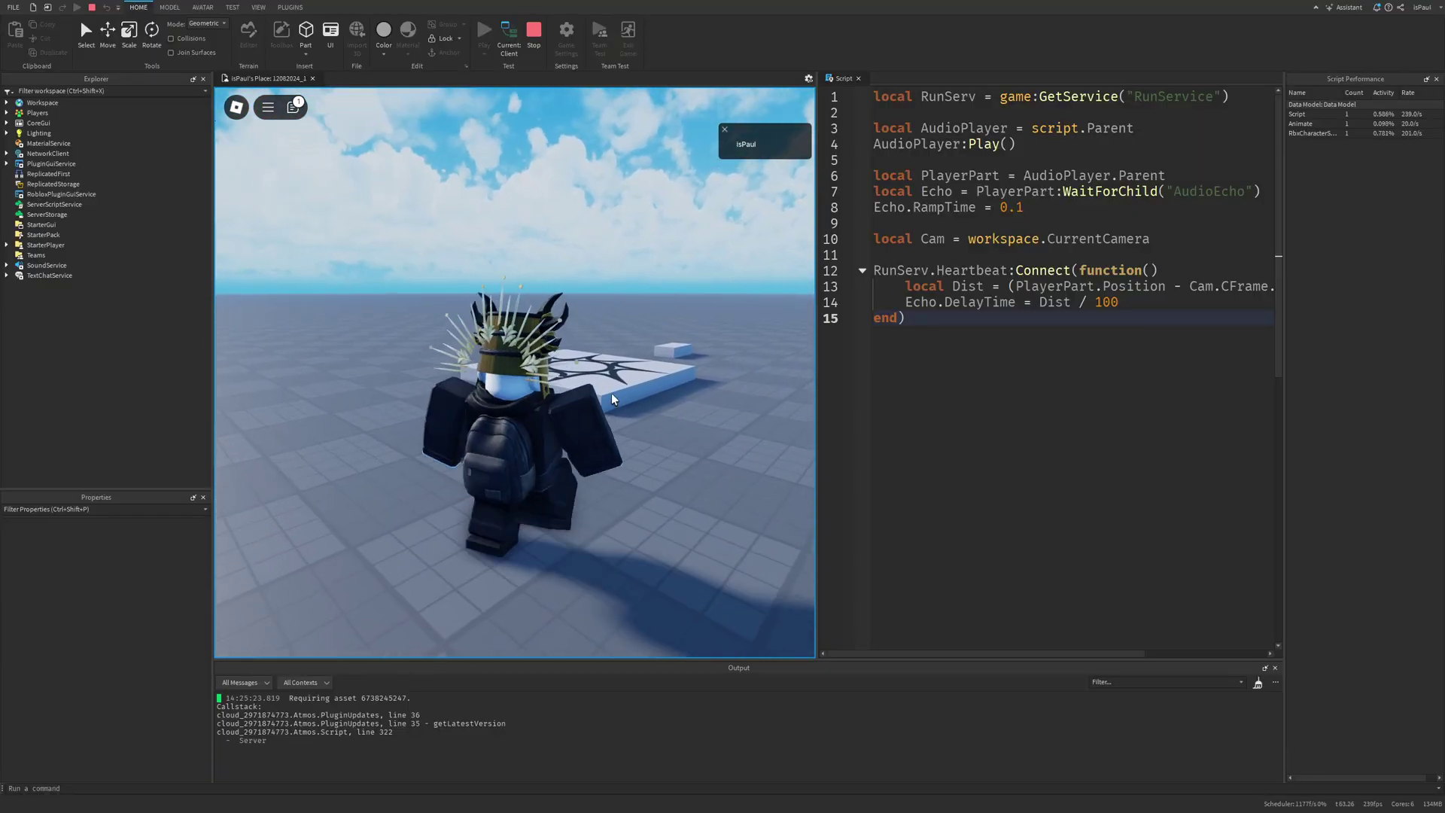